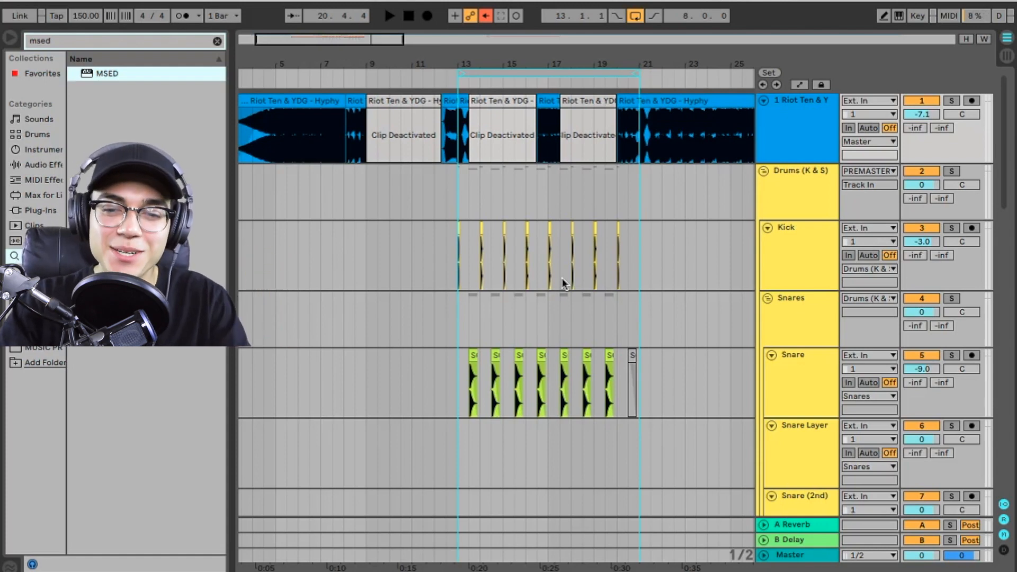
Reactivate the three deactivated clips on the Riot Ten & YDG reference track and solo the track
left_click(407, 97)
key("0")
left_click(491, 104)
key("0")
left_click(580, 100)
key("0")
left_click(952, 101)
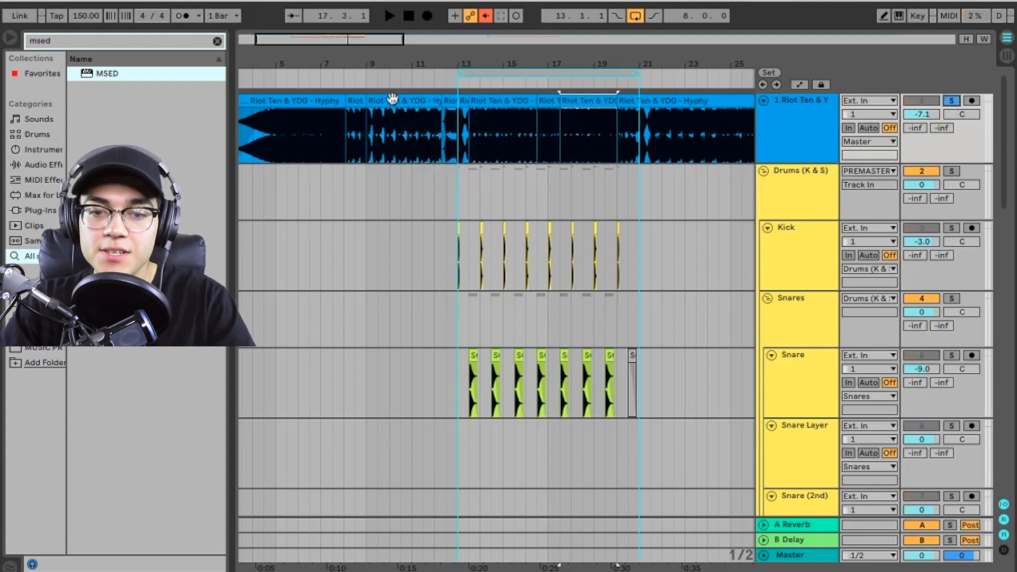
Play the soloed reference track from around bar 8 through the drop, and stop playback
left_click(345, 137)
key("space")
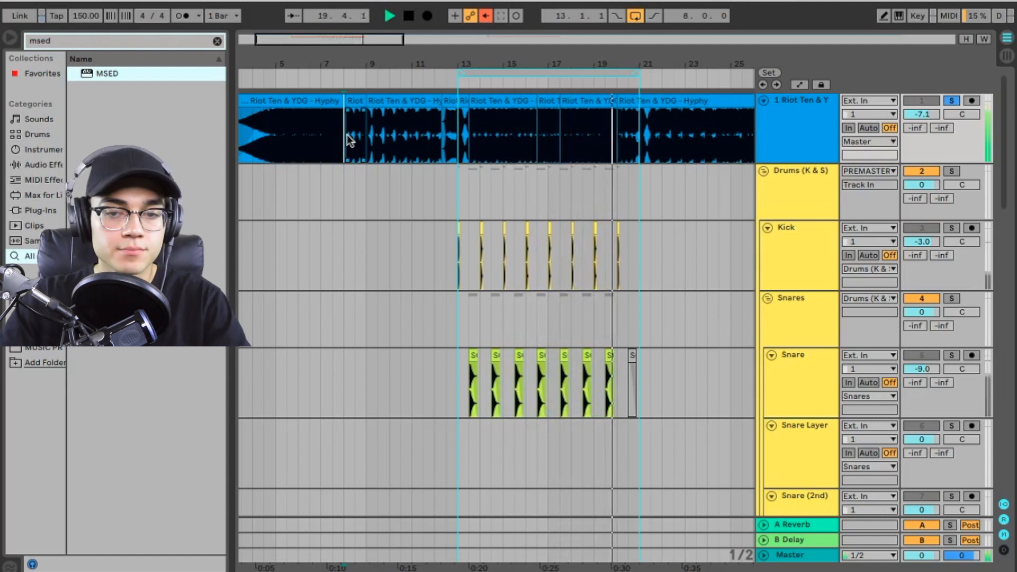
key("space")
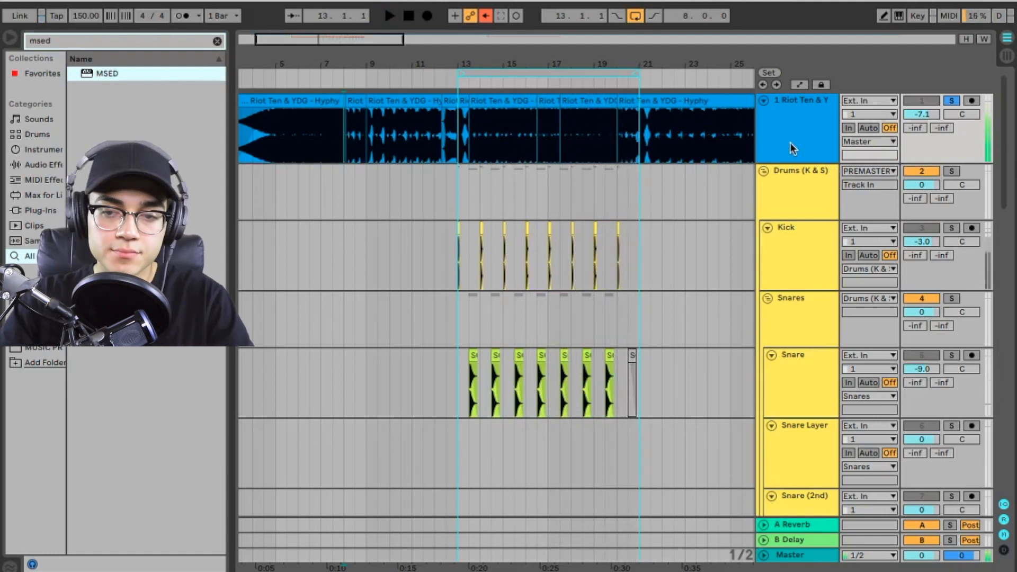
Deactivate the same three clips on the reference track again and unsolo the track
left_click(492, 100)
key("0")
left_click(598, 100)
key("0")
left_click(424, 102)
key("0")
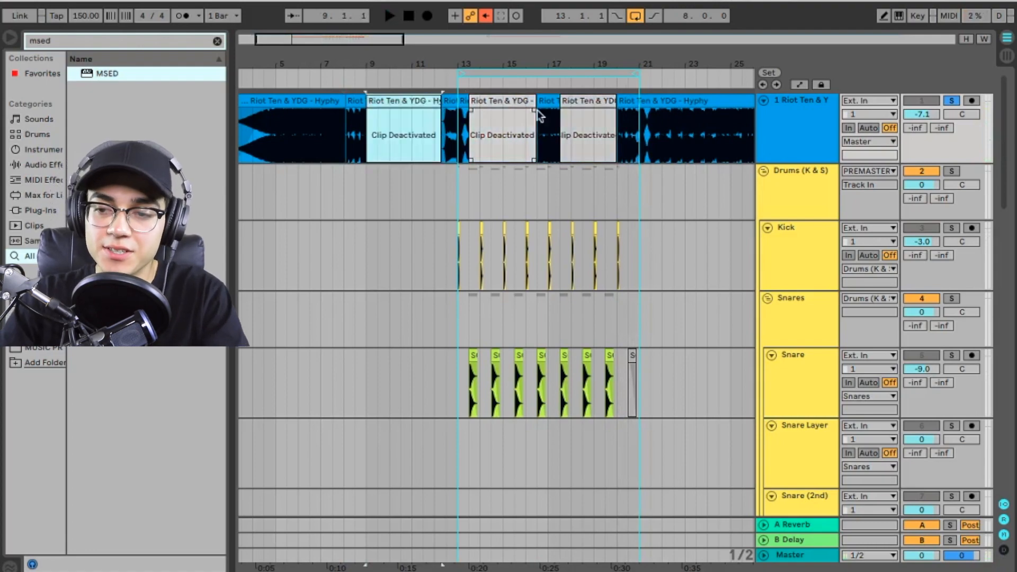
left_click(952, 101)
Look over the arrangement's drum, sub, bass and vox tracks around bars 13 to 21
scroll(535, 207, "right", 2)
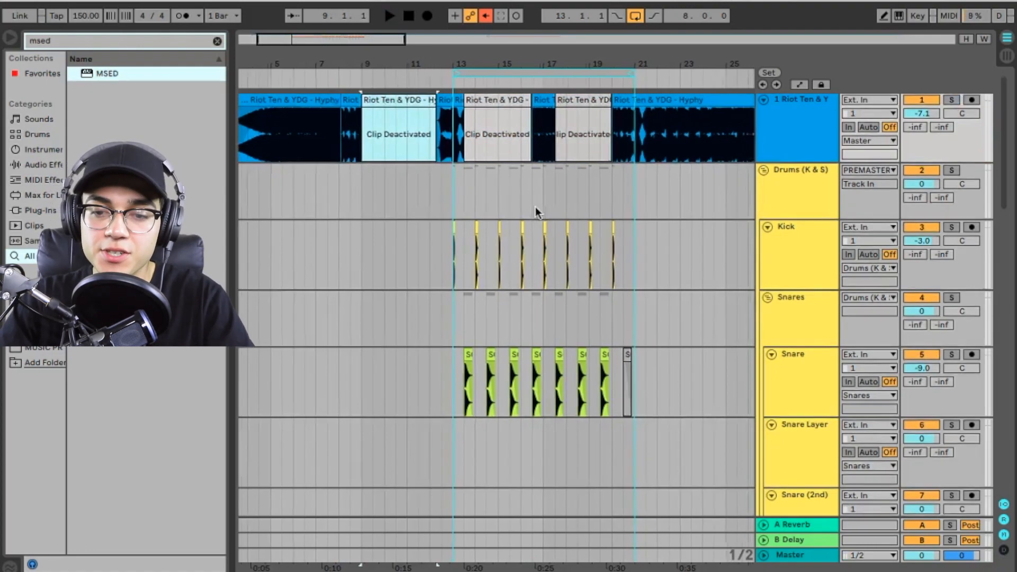
scroll(535, 207, "down", 10)
scroll(535, 207, "down", 5)
scroll(535, 206, "up", 3)
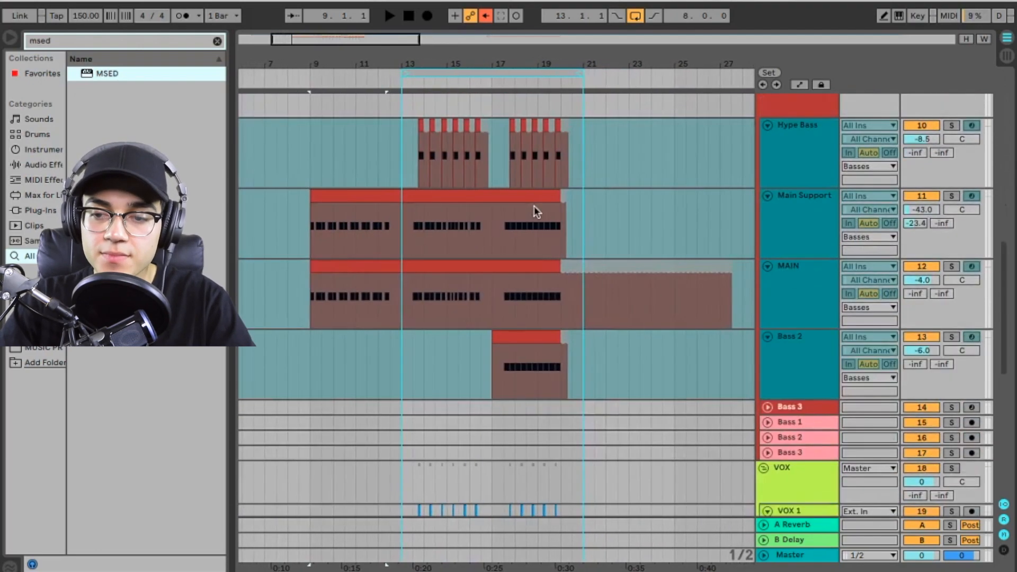
scroll(446, 203, "down", 1)
scroll(466, 207, "up", 3)
scroll(491, 212, "up", 3)
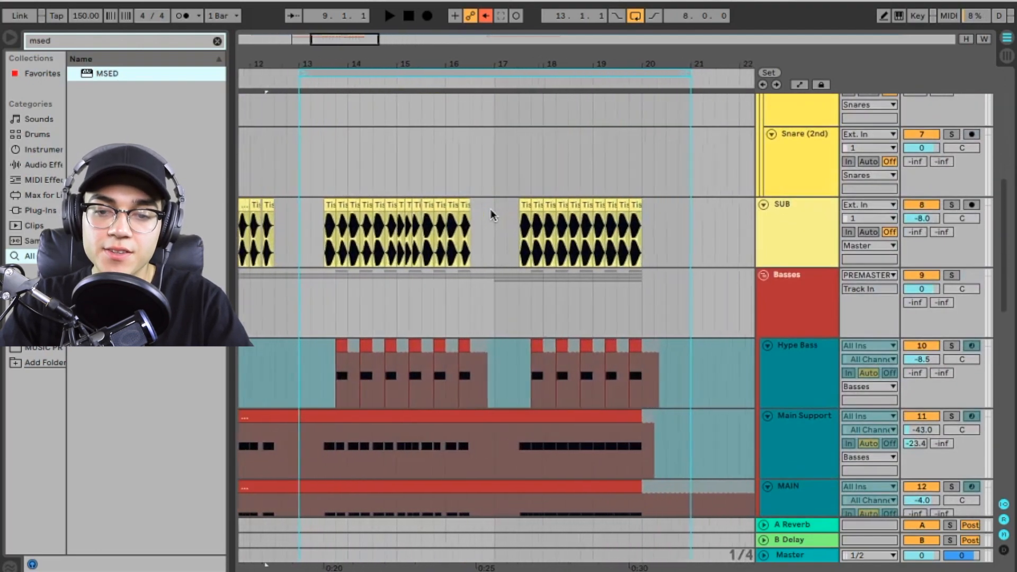
scroll(491, 215, "up", 5)
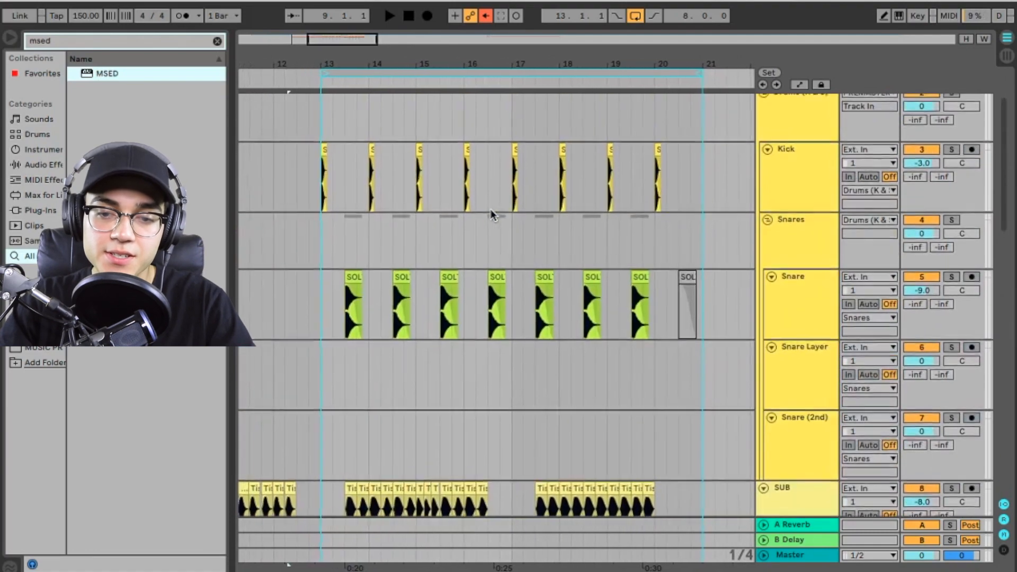
Solo the Kick and Snare tracks, play them from bar 13, then stop playback and unsolo both
left_click(321, 172)
left_click(952, 152)
left_click(952, 280)
key("space")
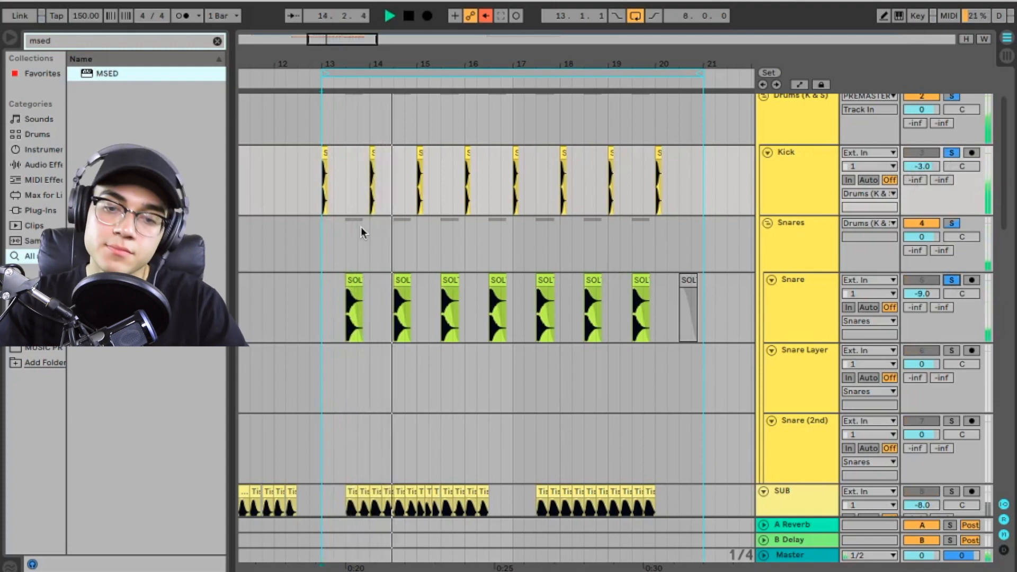
key("space")
left_click(953, 280)
Examine the placement of the kick and snare clips around bars 17 to 19
scroll(621, 289, "up", 5)
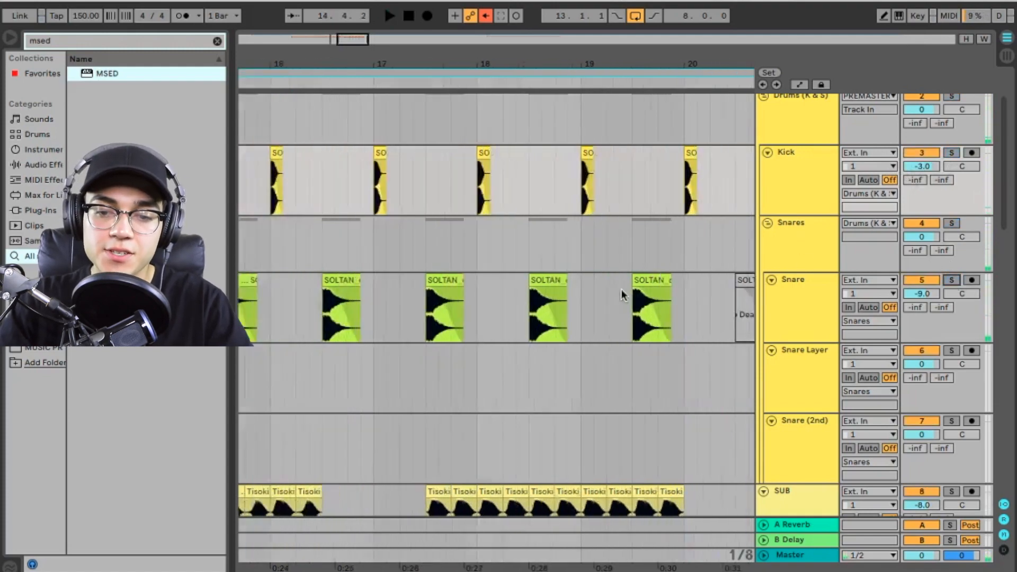
scroll(455, 260, "up", 1)
scroll(455, 260, "left", 1)
scroll(503, 286, "up", 1)
scroll(503, 286, "left", 1)
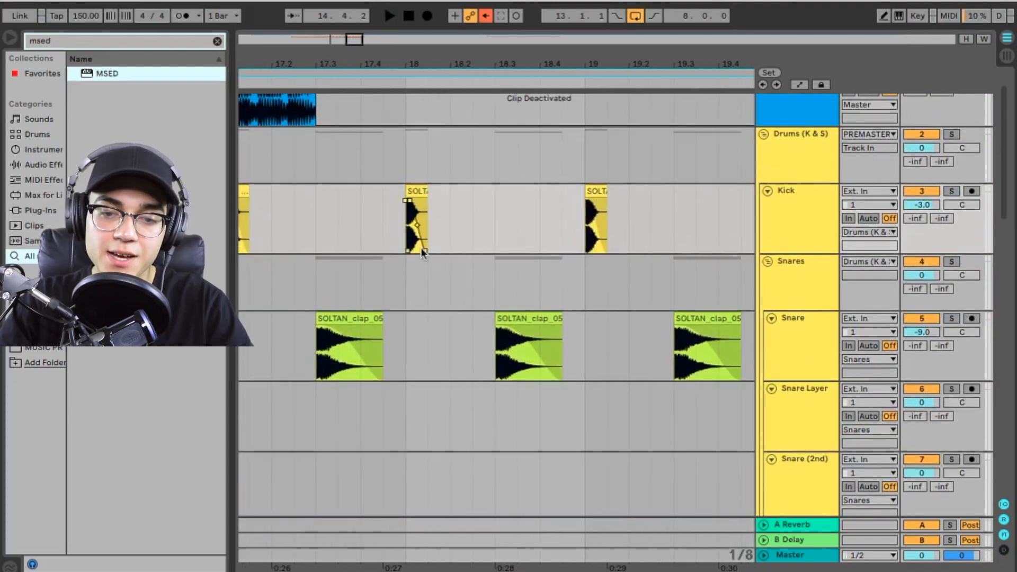
scroll(422, 248, "up", 6)
scroll(424, 230, "up", 2)
Examine the fades on the first SUB clip at 13.3 up close
scroll(419, 230, "down", 6)
scroll(418, 233, "down", 5)
scroll(418, 233, "down", 5)
scroll(370, 255, "left", 6)
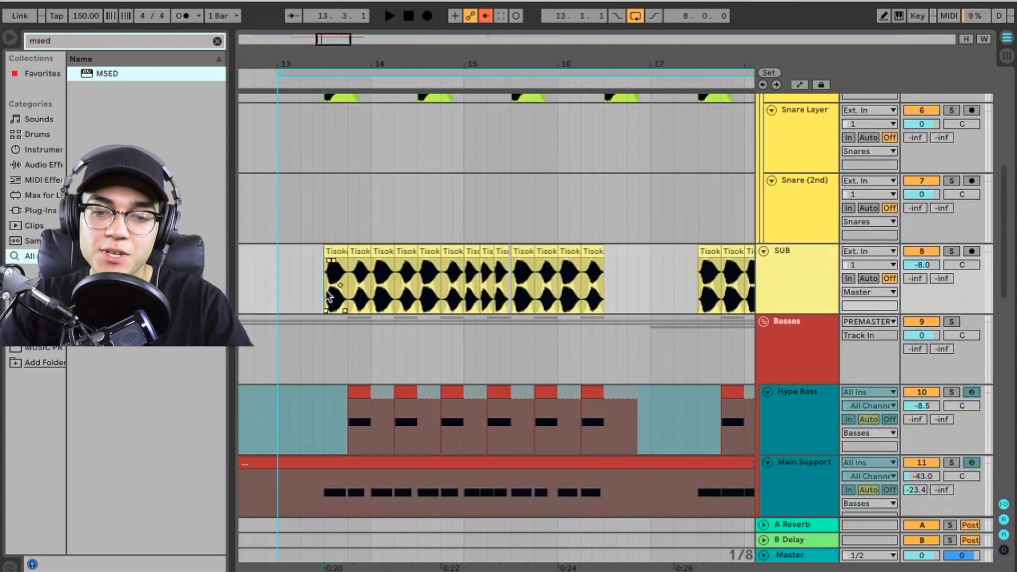
scroll(329, 294, "up", 6)
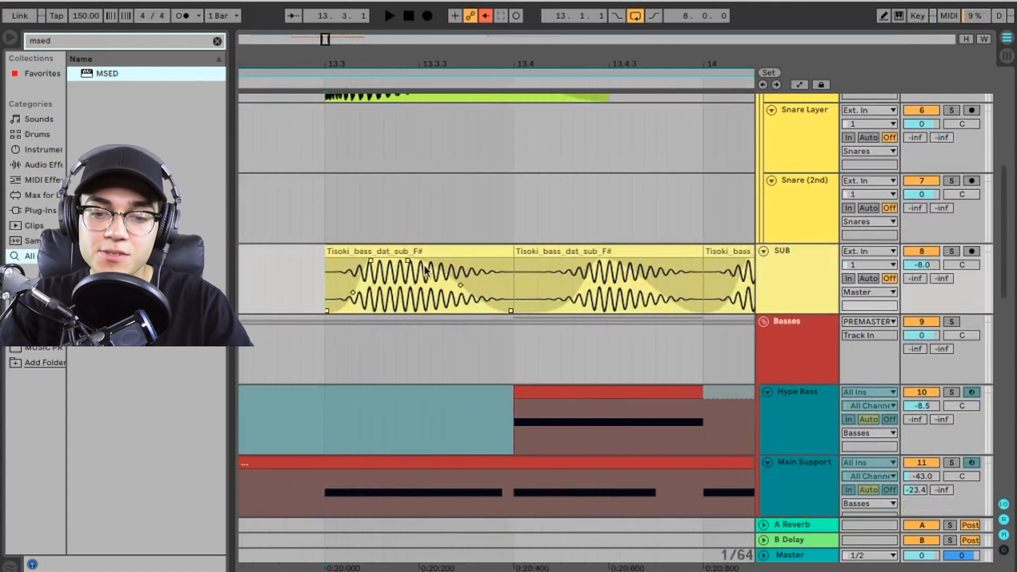
mouse_move(408, 265)
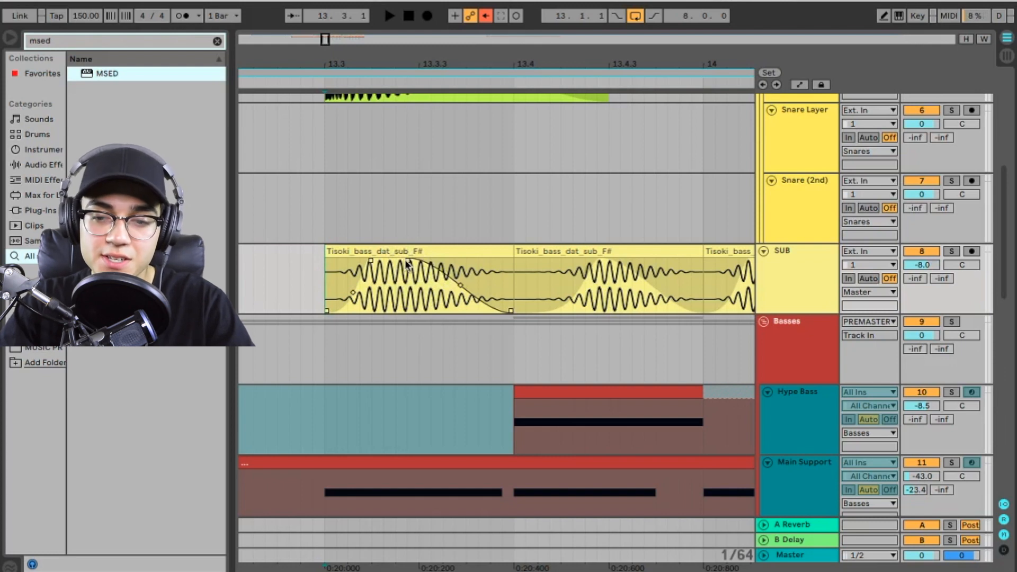
Solo the SUB track and play its clips from 13.3, and stop playback
left_click(952, 251)
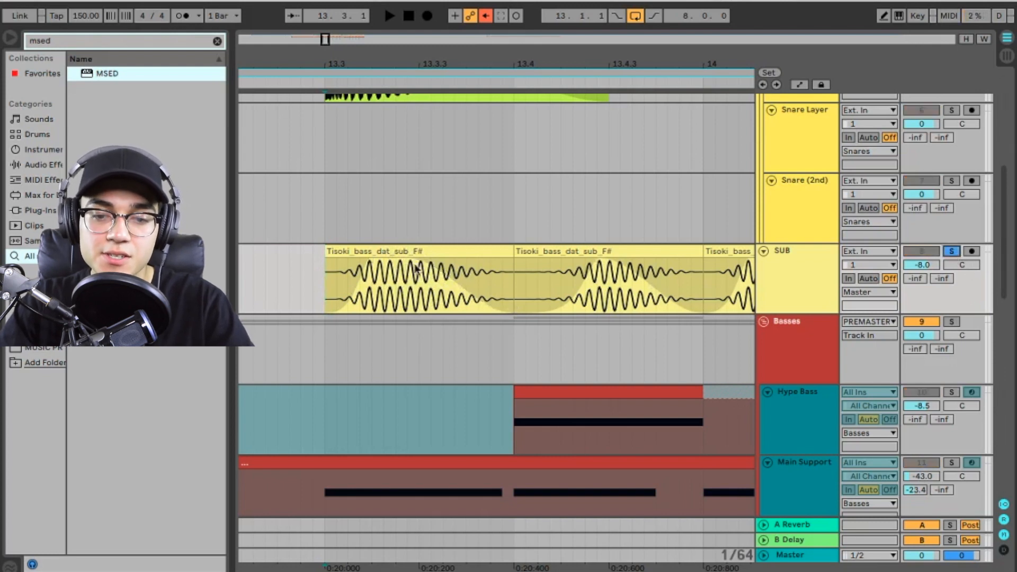
key("space")
scroll(519, 258, "down", 5)
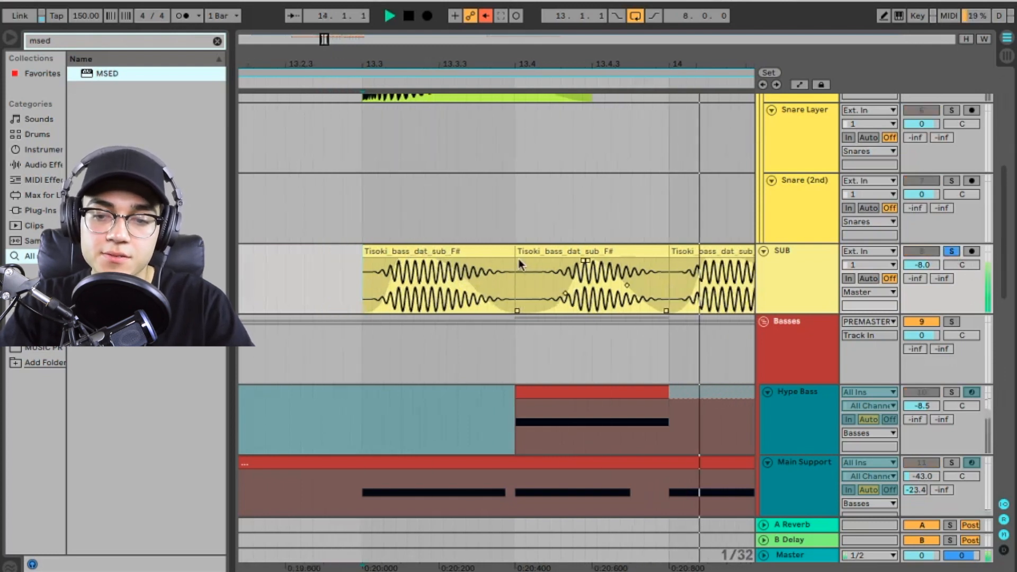
scroll(515, 257, "right", 3)
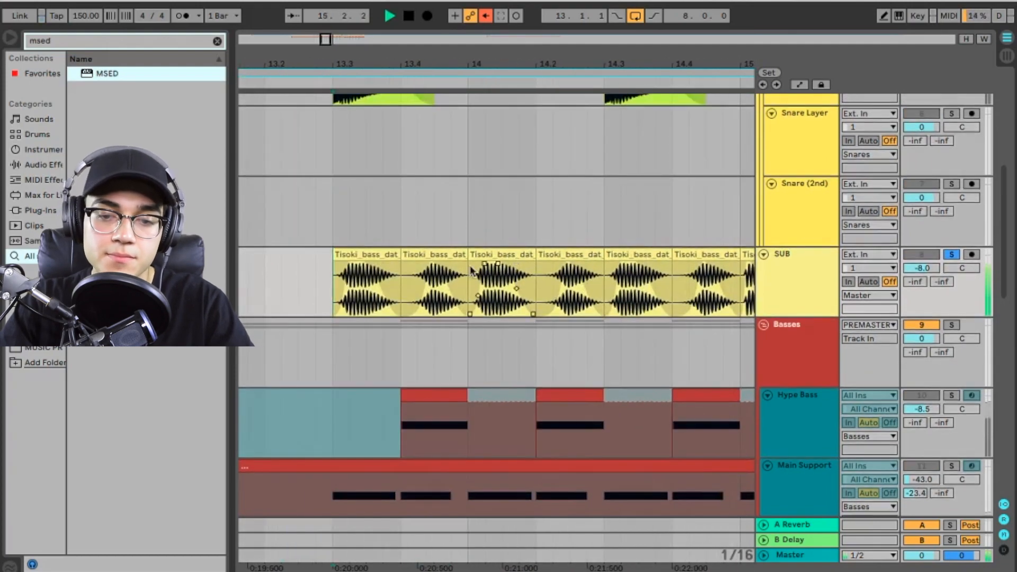
scroll(456, 274, "down", 3)
key("space")
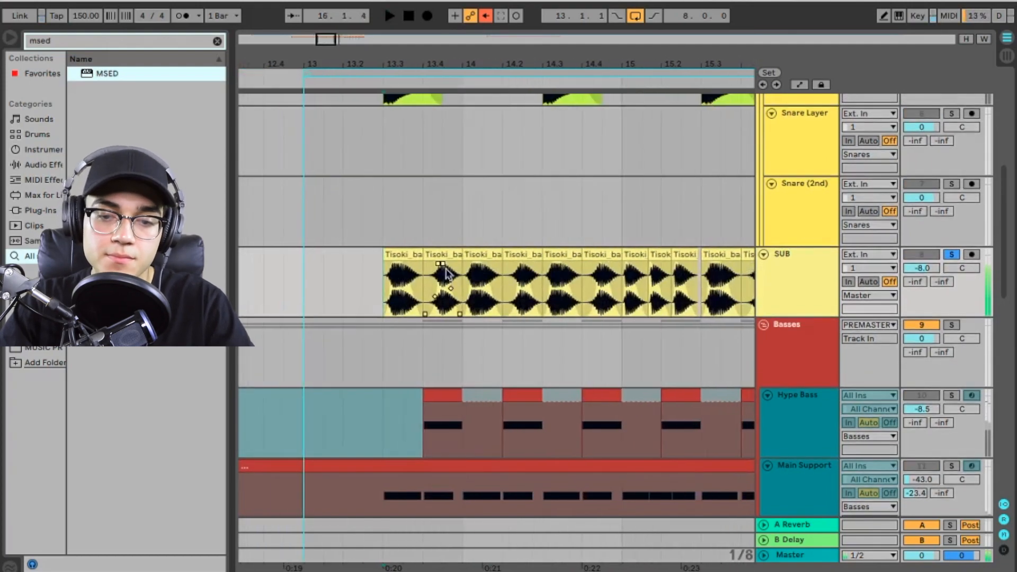
Compare the sample settings of the first two SUB clips, and play the soloed sub pattern again from 13.3
double_click(402, 265)
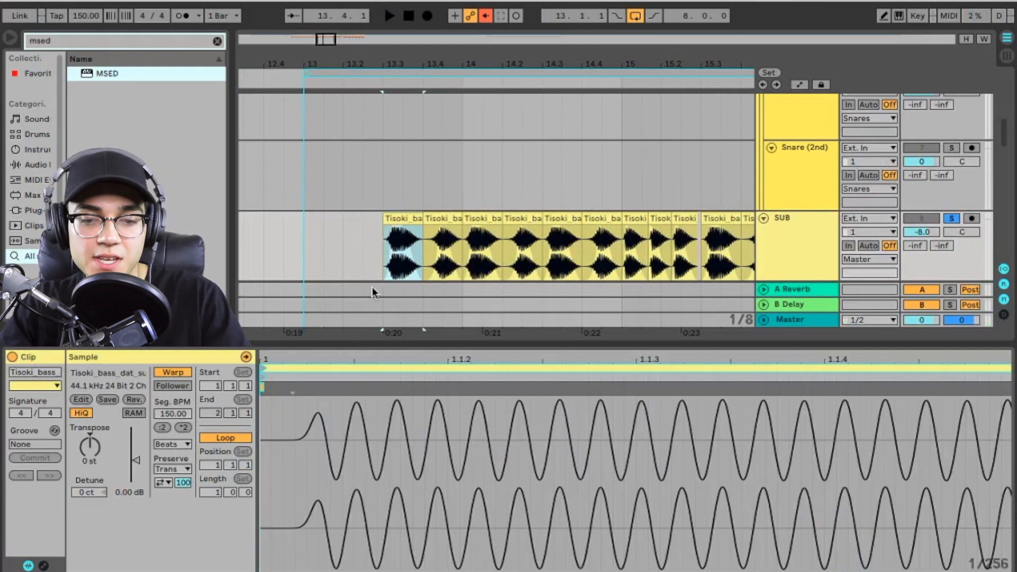
left_click(442, 223)
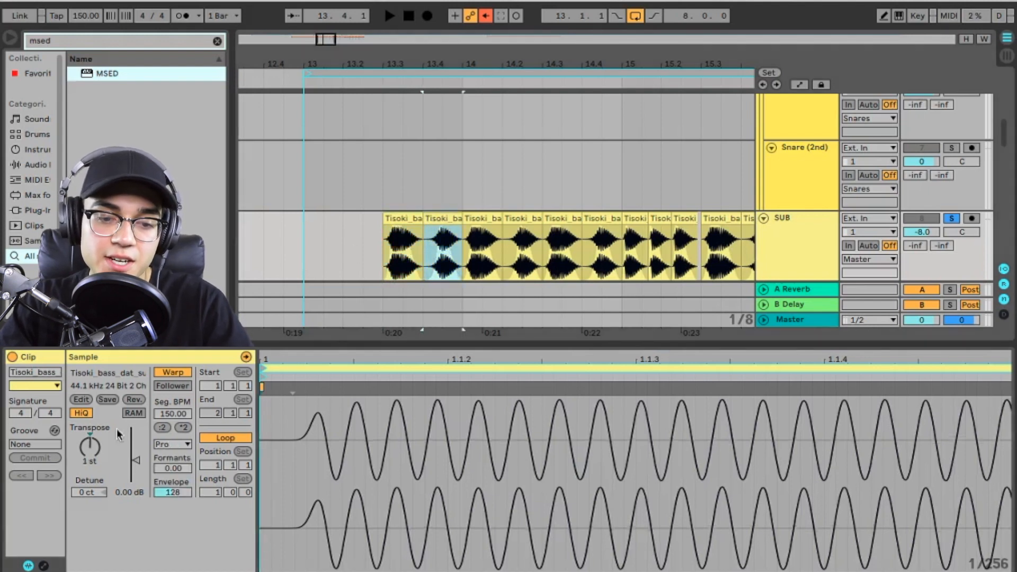
left_click(386, 265)
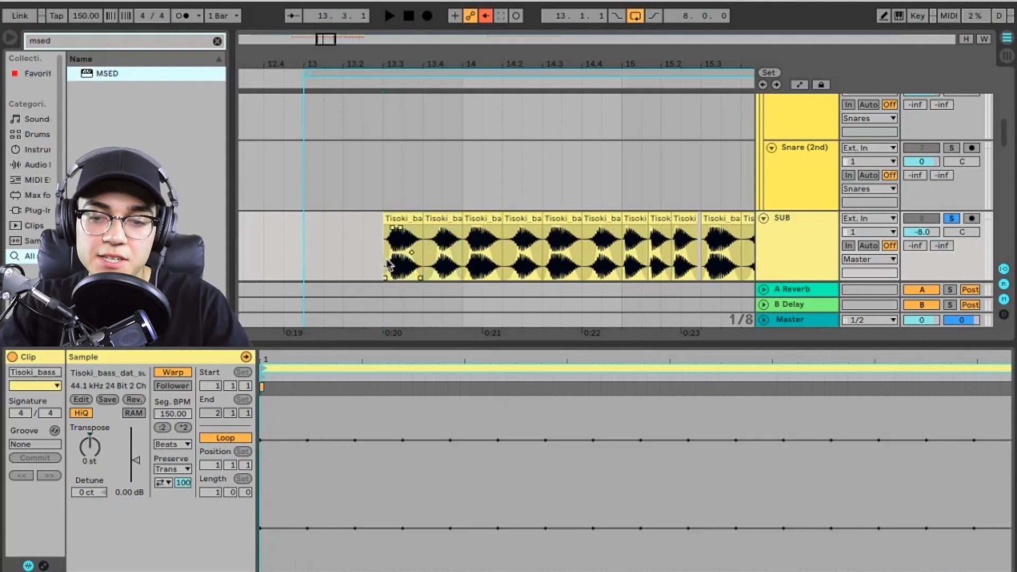
key("space")
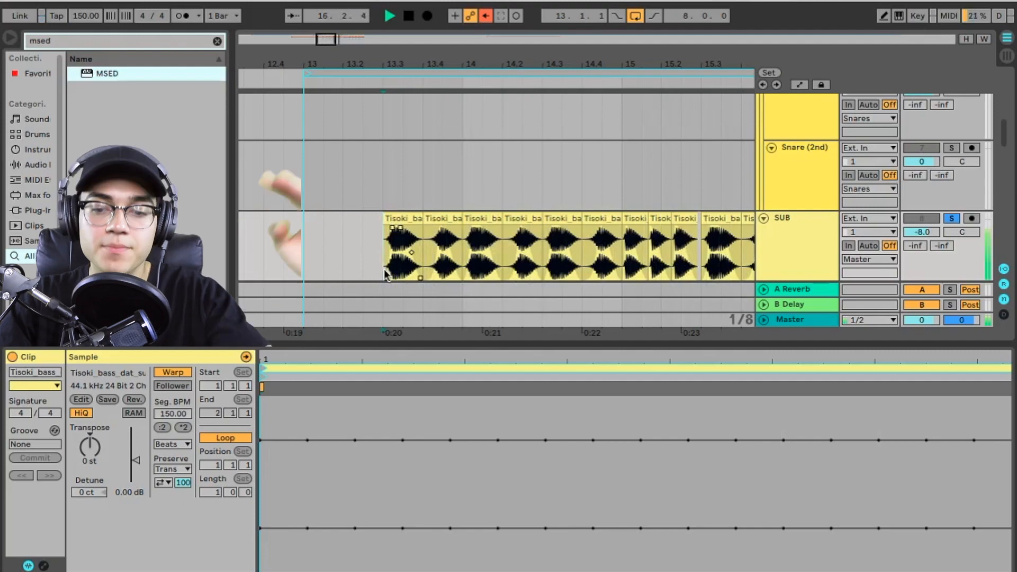
key("space")
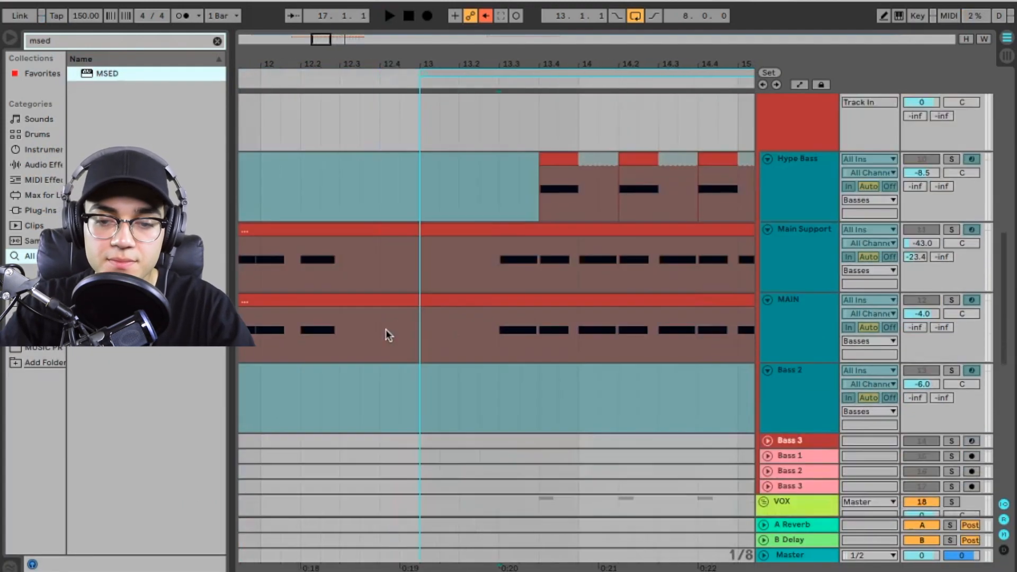
Solo the MAIN bass track instead of the SUB, play its pattern from bar 13, and stop playback
scroll(450, 302, "up", 1)
left_click(813, 327)
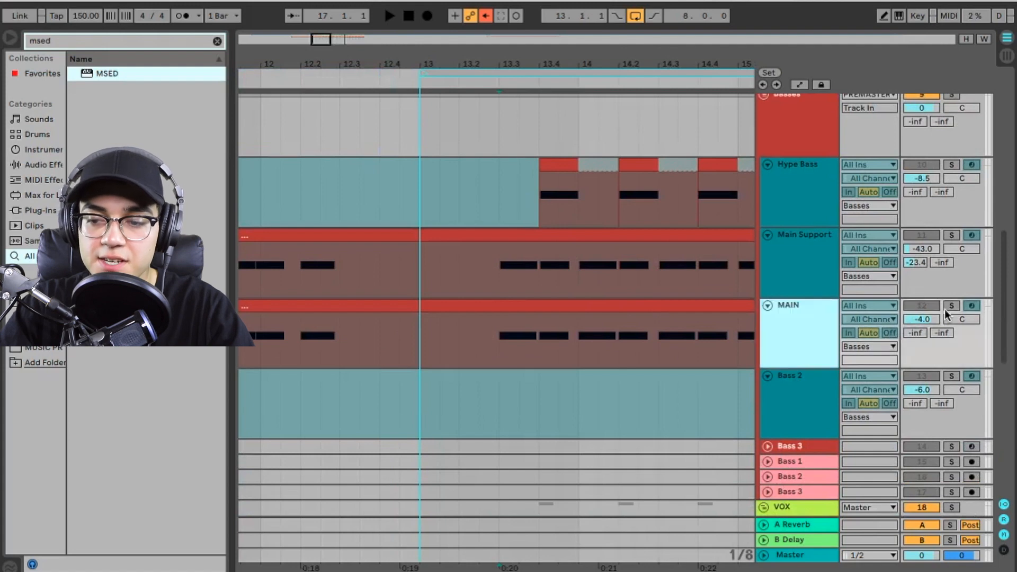
left_click(952, 306)
scroll(495, 321, "down", 3)
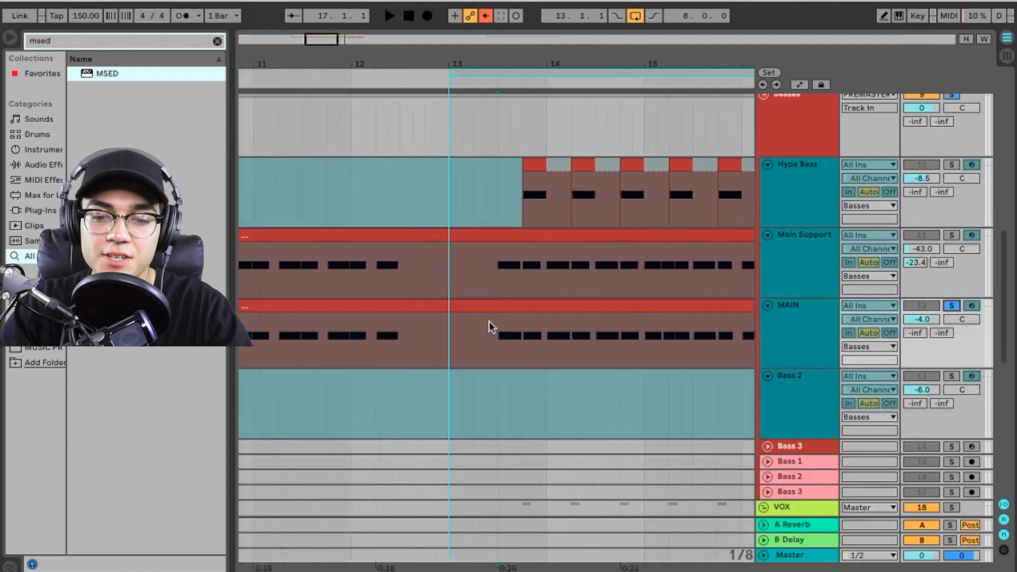
key("space")
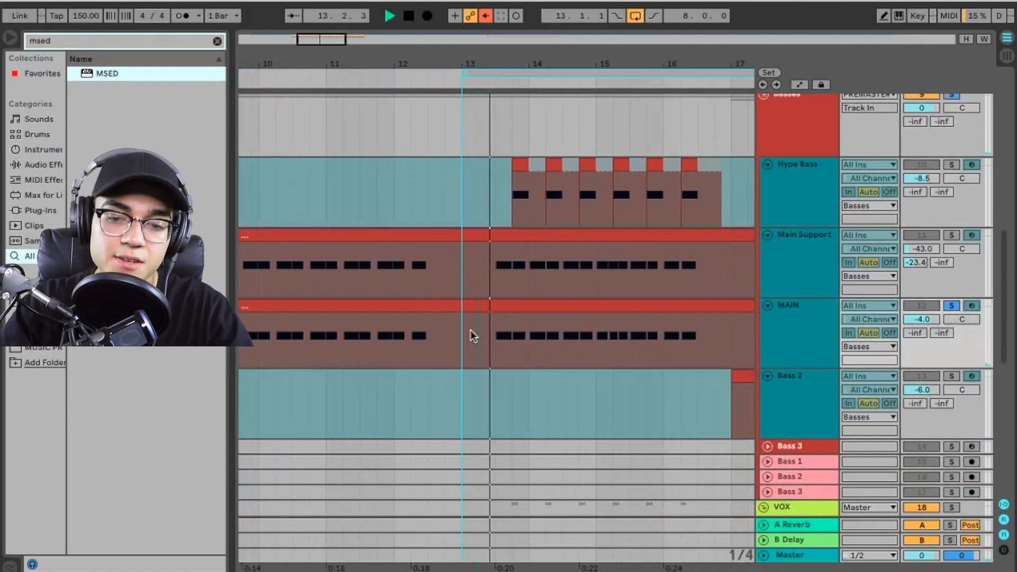
scroll(530, 336, "down", 1)
scroll(530, 336, "right", 2)
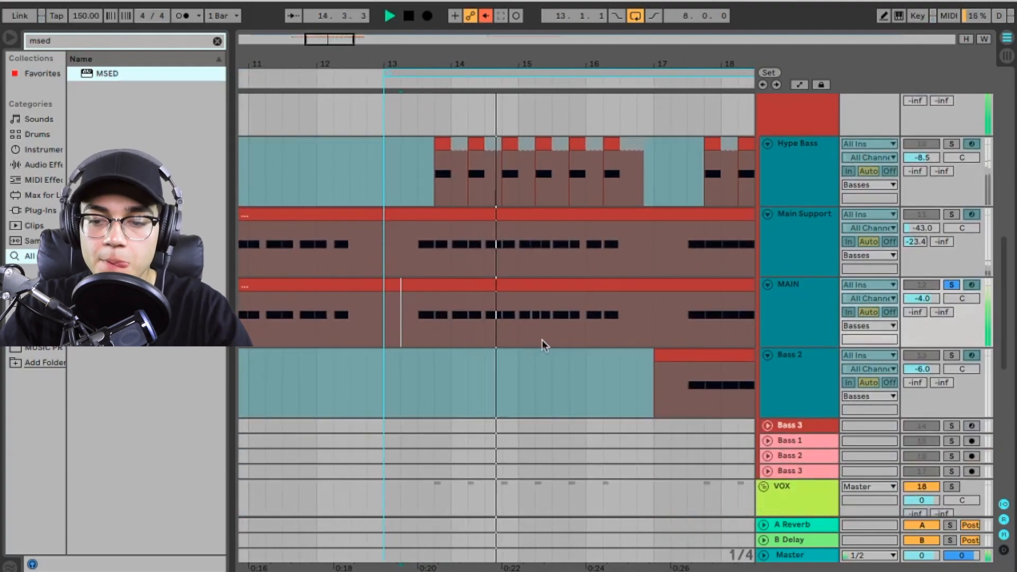
scroll(660, 313, "down", 1)
scroll(660, 313, "right", 3)
scroll(640, 307, "up", 2)
scroll(640, 307, "left", 1)
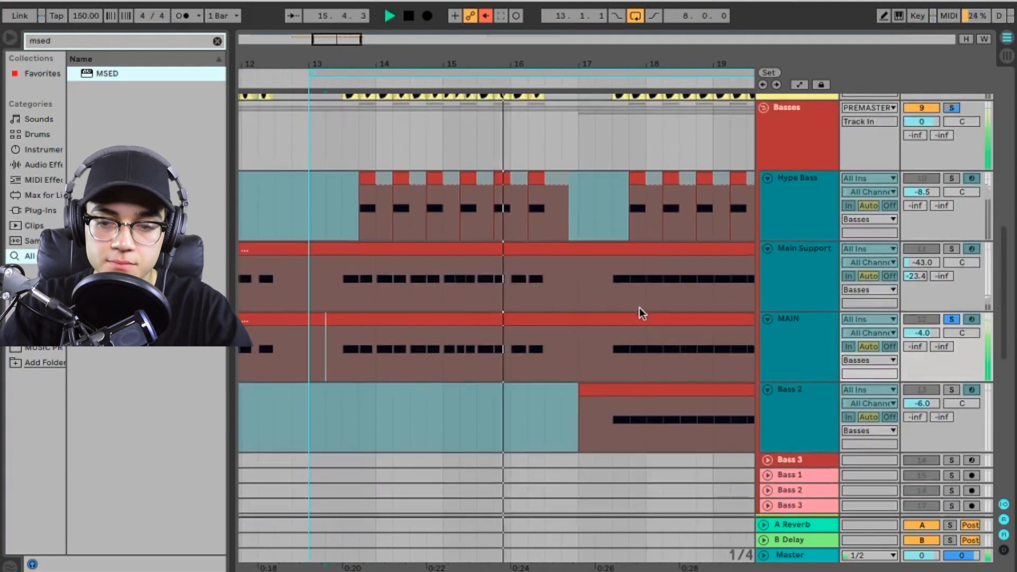
key("space")
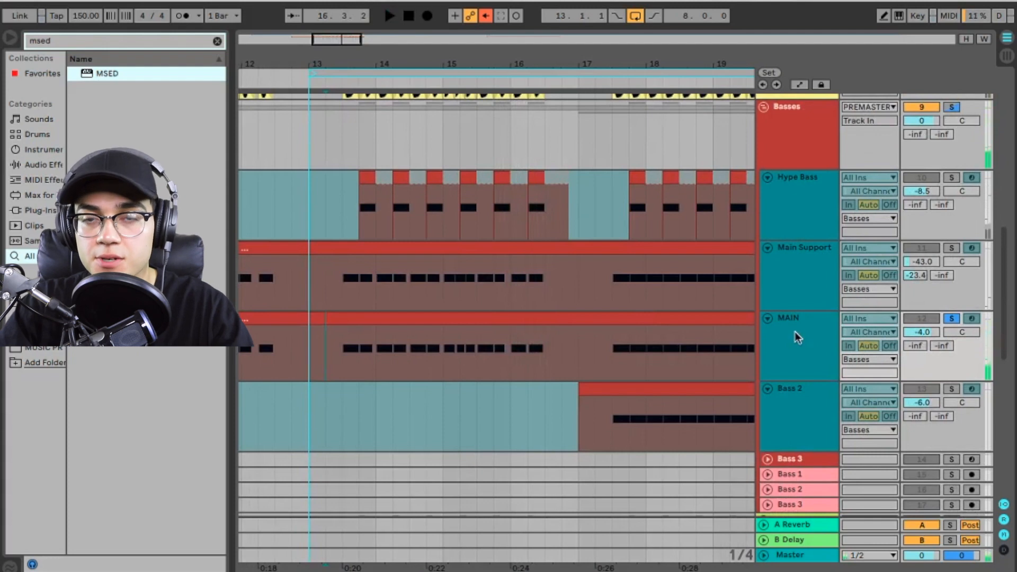
Unfreeze the MAIN bass track
left_click(802, 337)
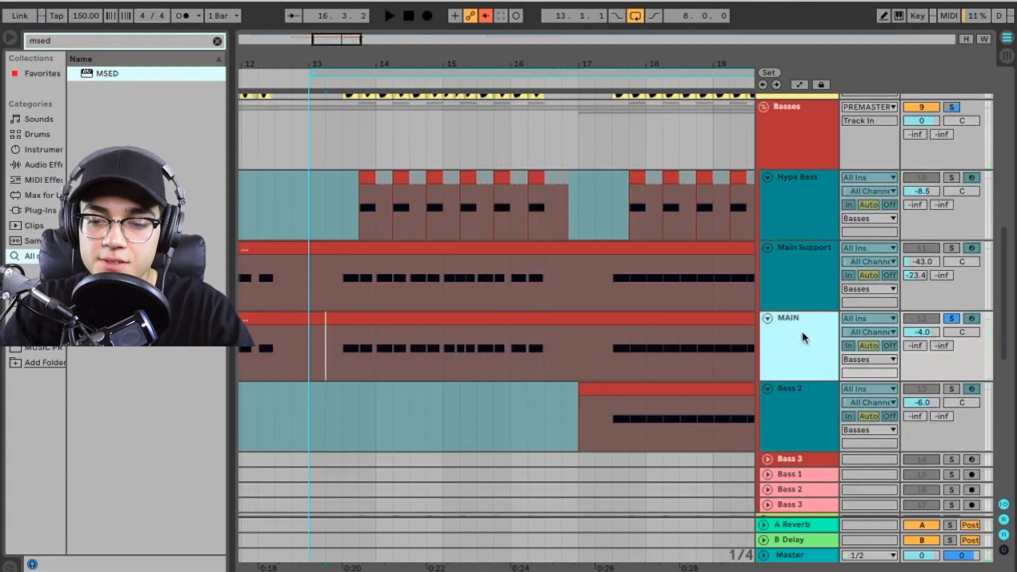
right_click(803, 337)
left_click(851, 126)
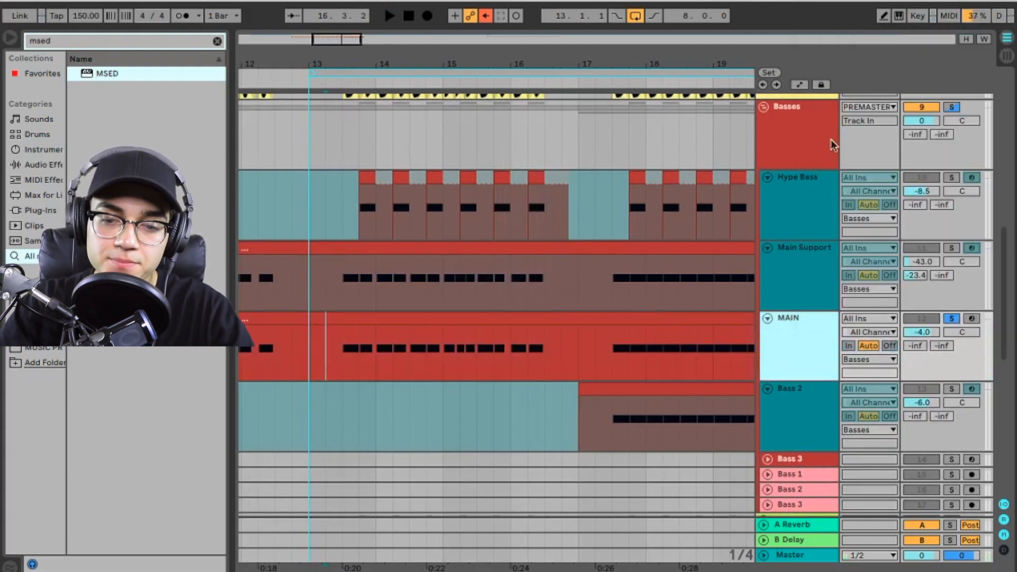
Open the MAIN track's device chain and bypass every effect after Serum, from Kompany OTT through Basement
double_click(805, 334)
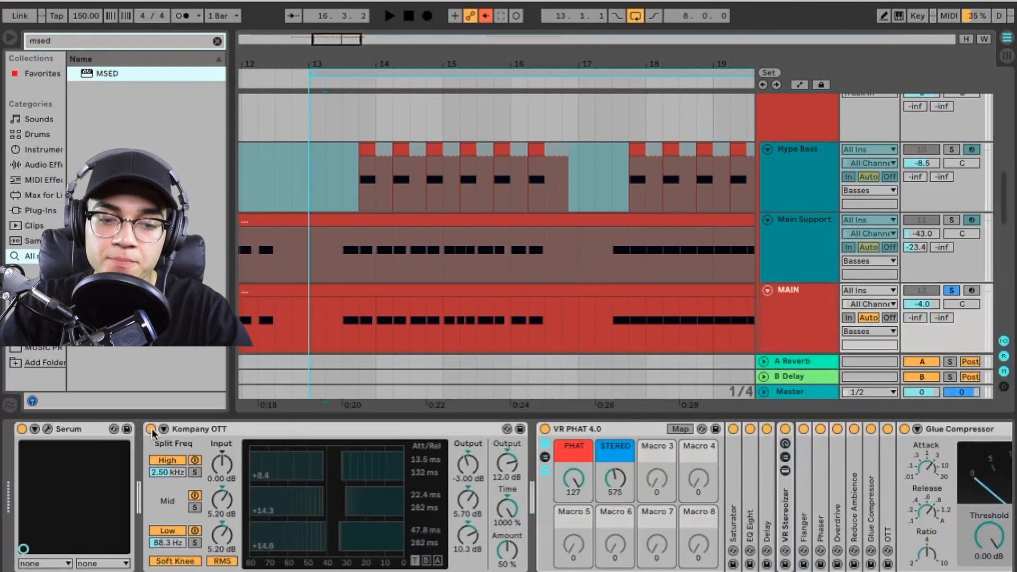
scroll(307, 440, "right", 5)
scroll(444, 434, "right", 8)
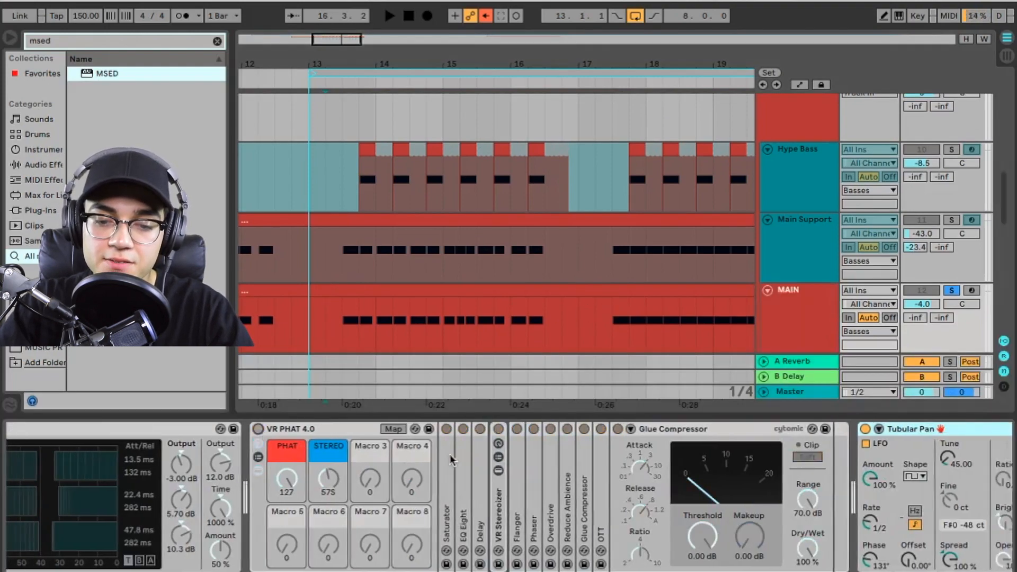
scroll(475, 432, "right", 9)
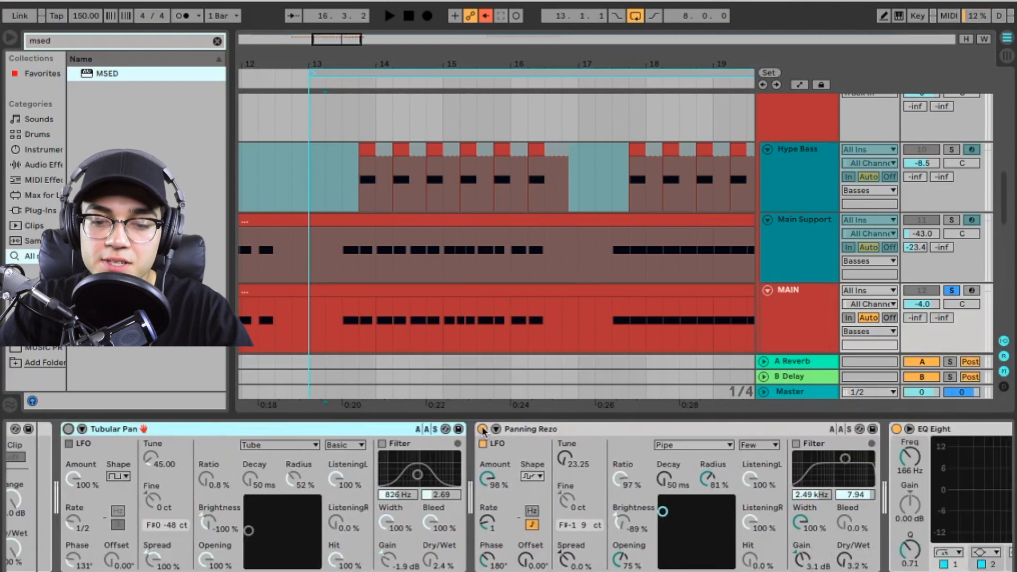
scroll(226, 430, "right", 6)
left_click(139, 429)
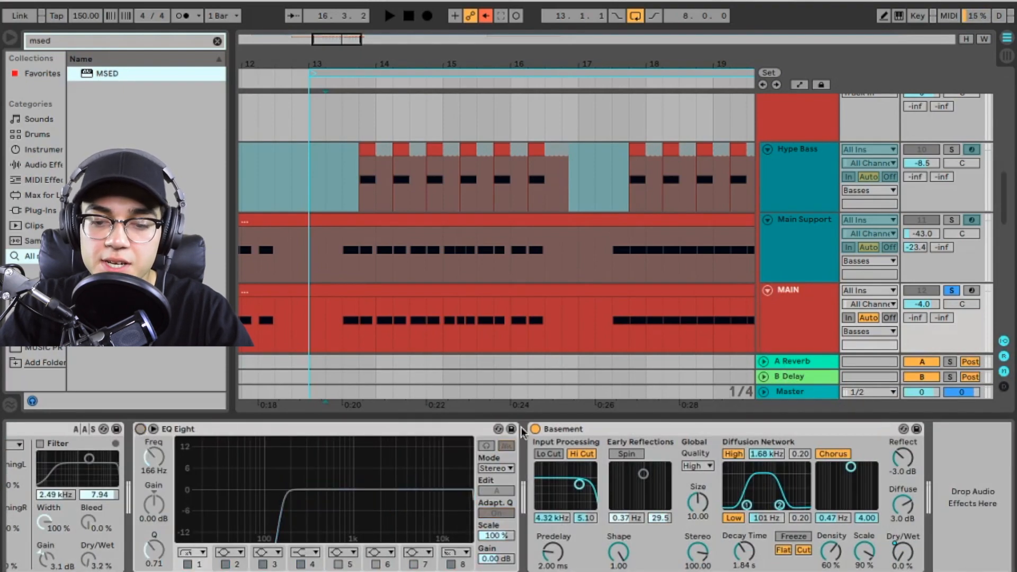
left_click(535, 430)
scroll(318, 477, "left", 20)
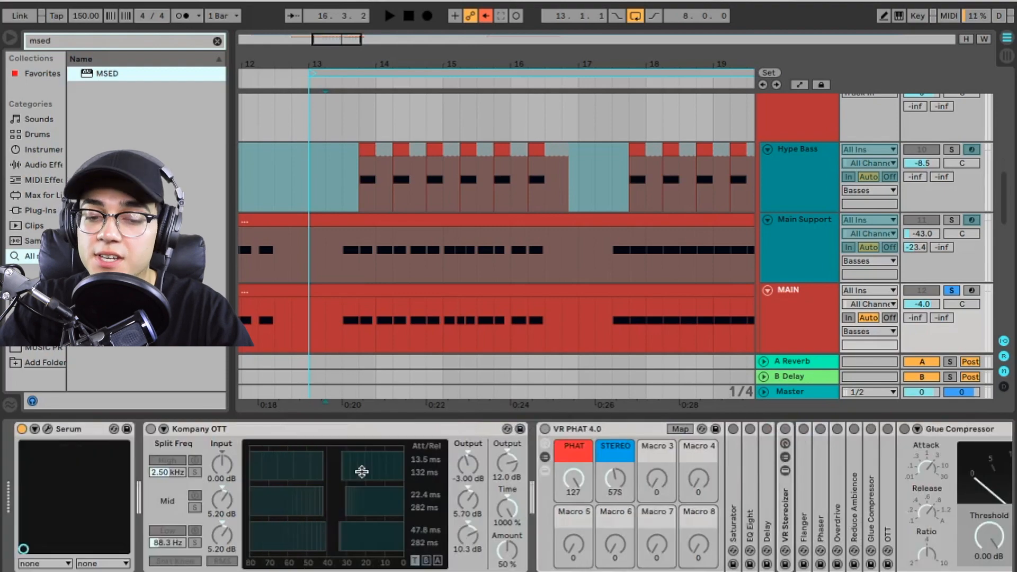
Open the MAIN track's Serum patch, move its window clear, and audition the bass without the track effects
left_click(47, 429)
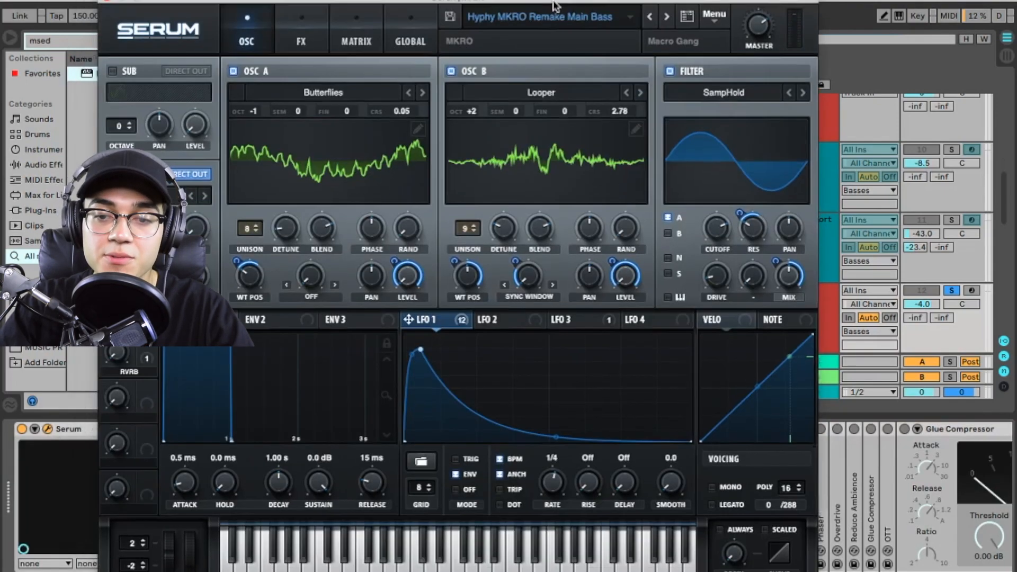
left_click_drag(554, 6, 600, 4)
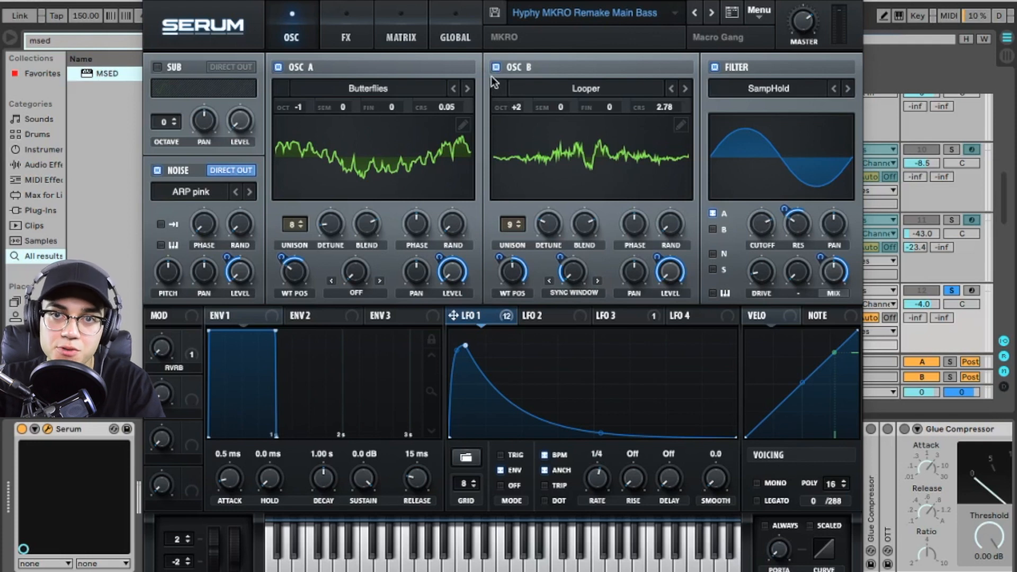
key("space")
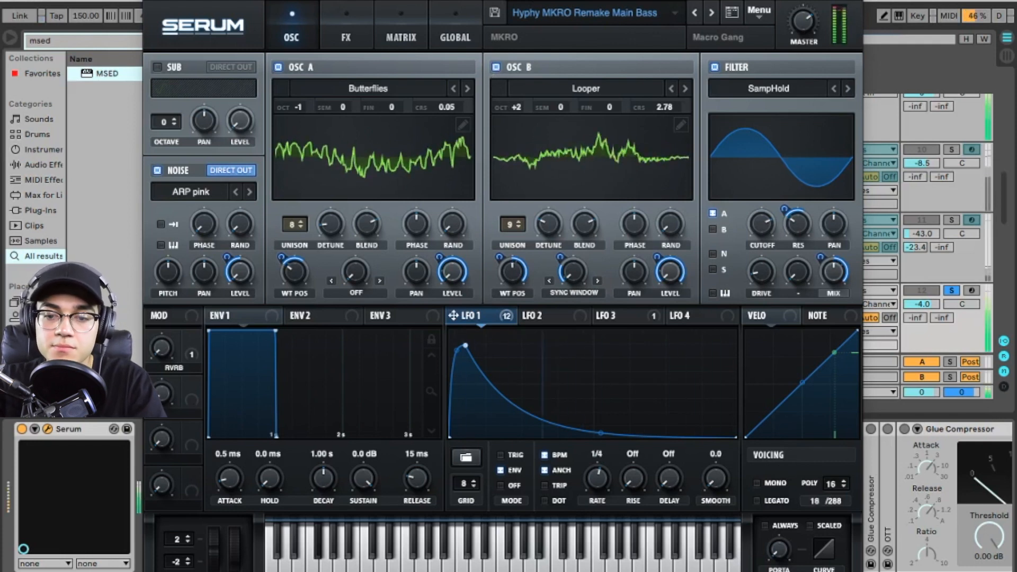
key("space")
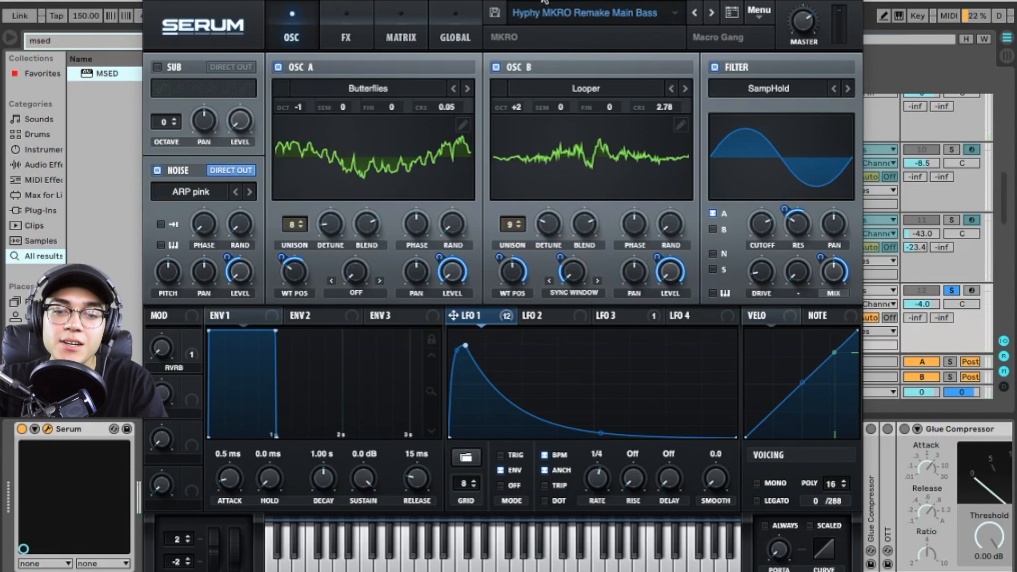
Switch off Serum's oscillator B, filter and all active internal effects, from Hyper/Dimension to Reverb, and return to the oscillator view
left_click(496, 67)
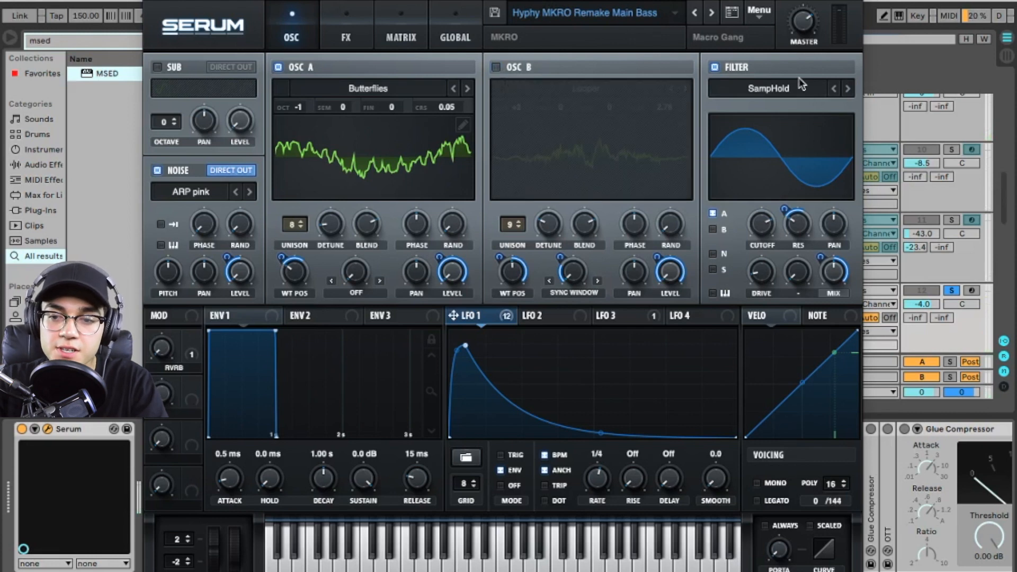
left_click(714, 68)
left_click(345, 30)
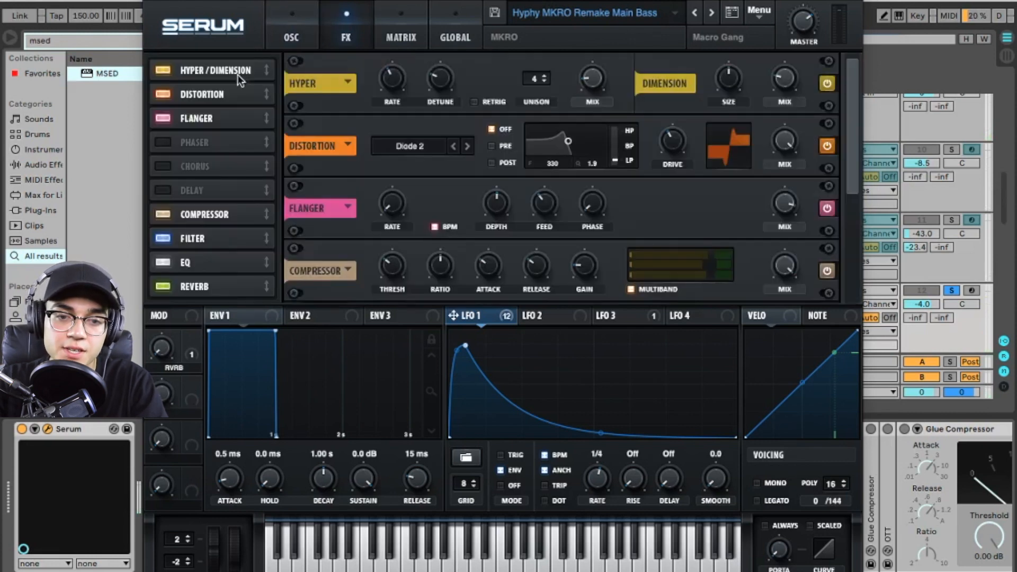
left_click(826, 83)
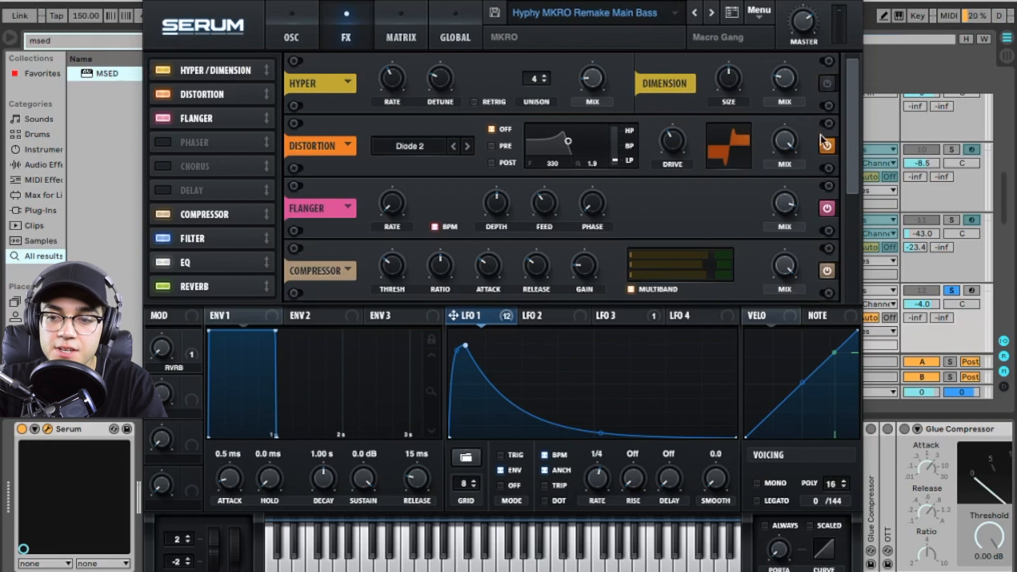
left_click(827, 145)
scroll(848, 178, "down", 3)
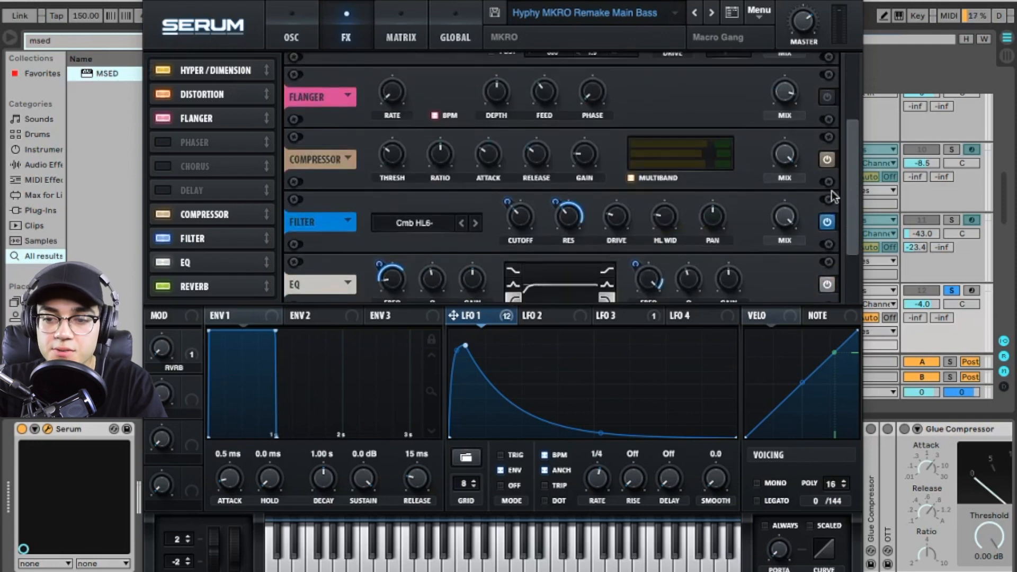
left_click(827, 160)
left_click(827, 222)
left_click(826, 284)
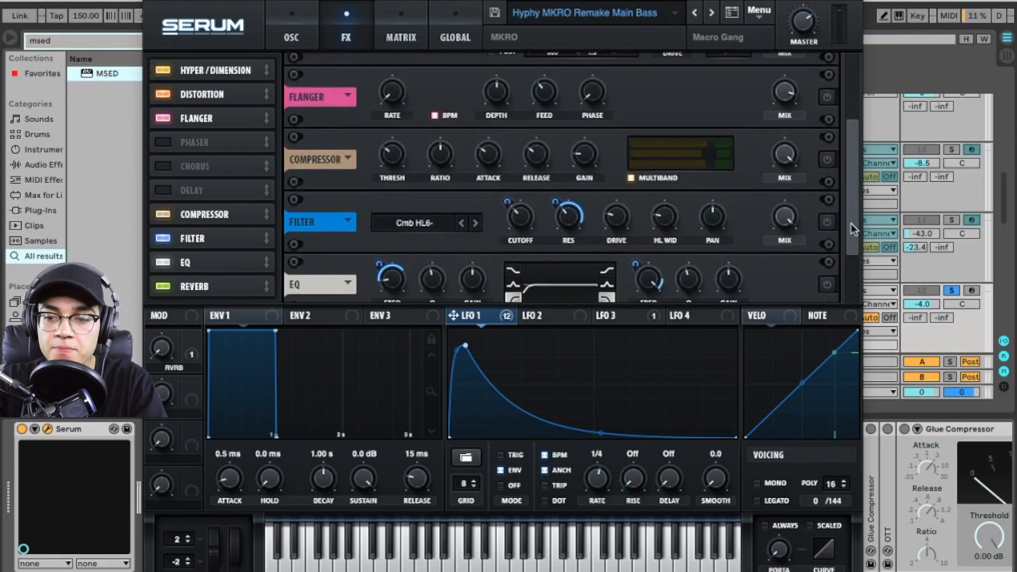
scroll(827, 281, "down", 2)
left_click(827, 271)
scroll(853, 249, "up", 5)
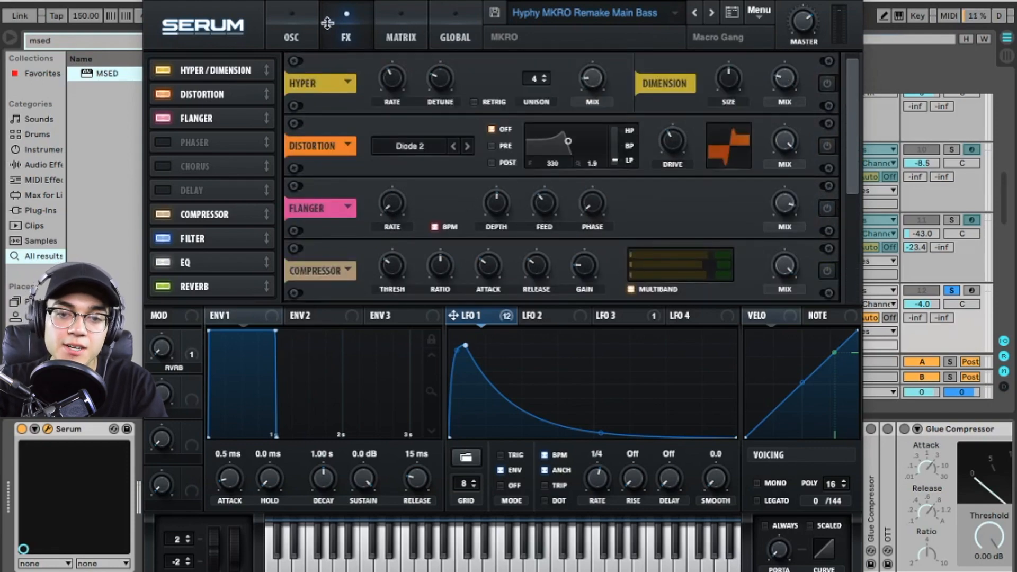
left_click(302, 25)
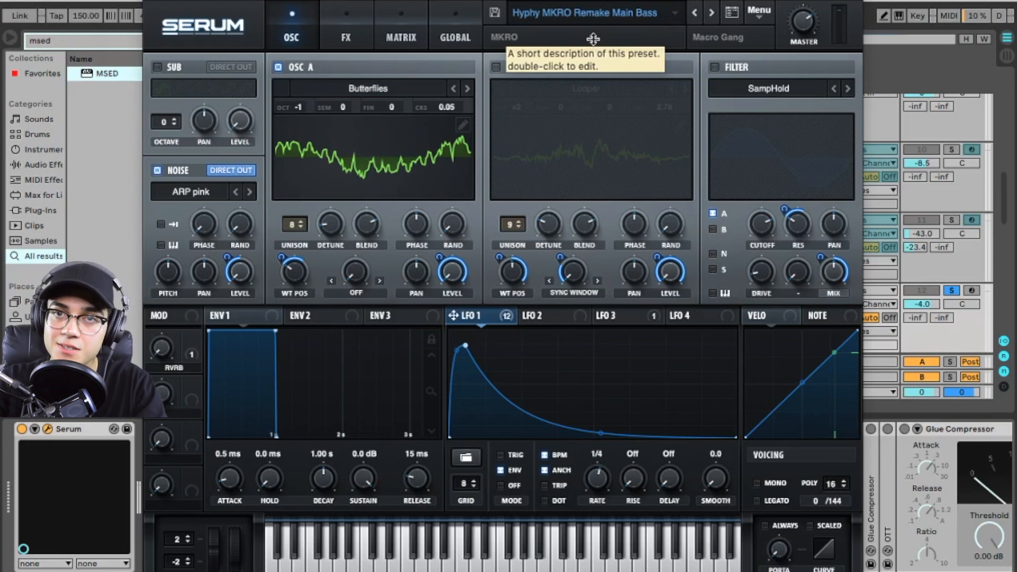
Inspect oscillator A's wavetable choices and the Butterflies wavetable in 3D, and compare the patch with the noise oscillator off and on
left_click(392, 88)
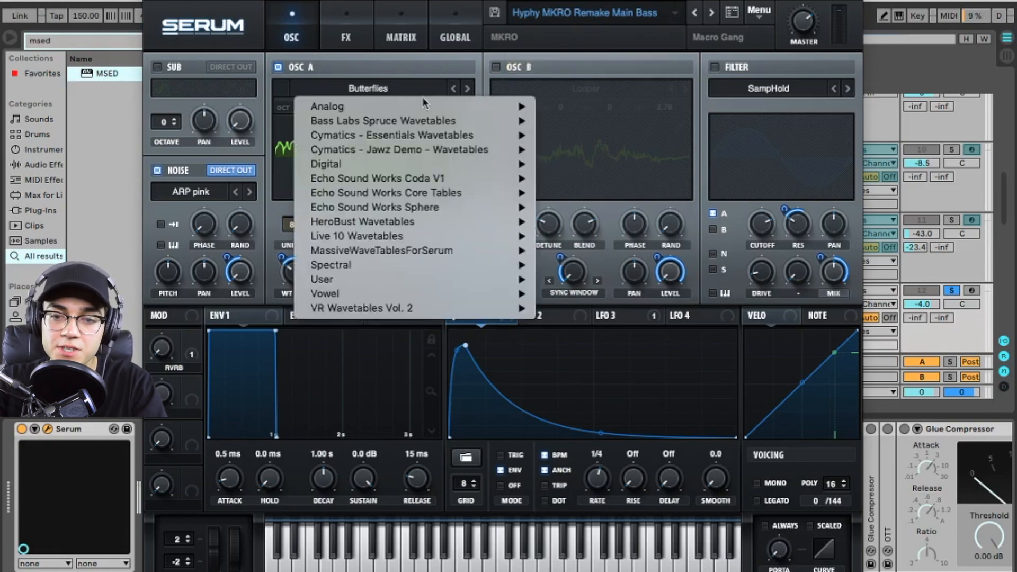
left_click(488, 43)
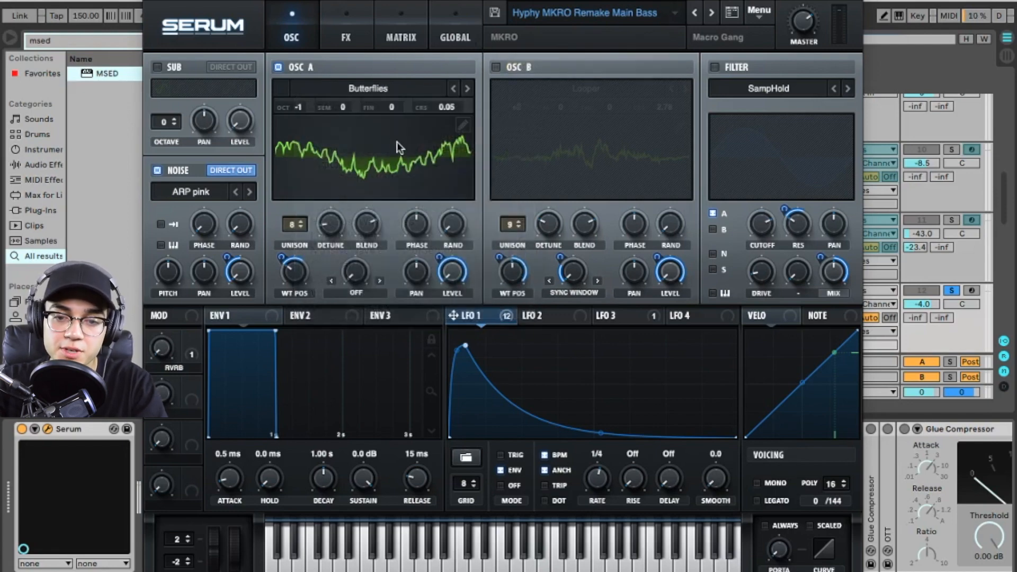
left_click(368, 147)
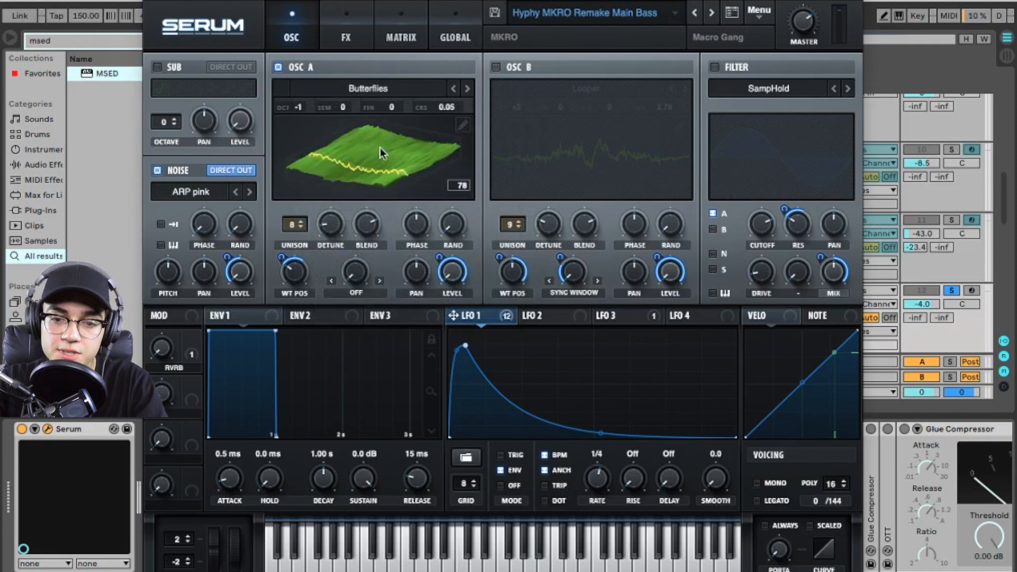
left_click(380, 147)
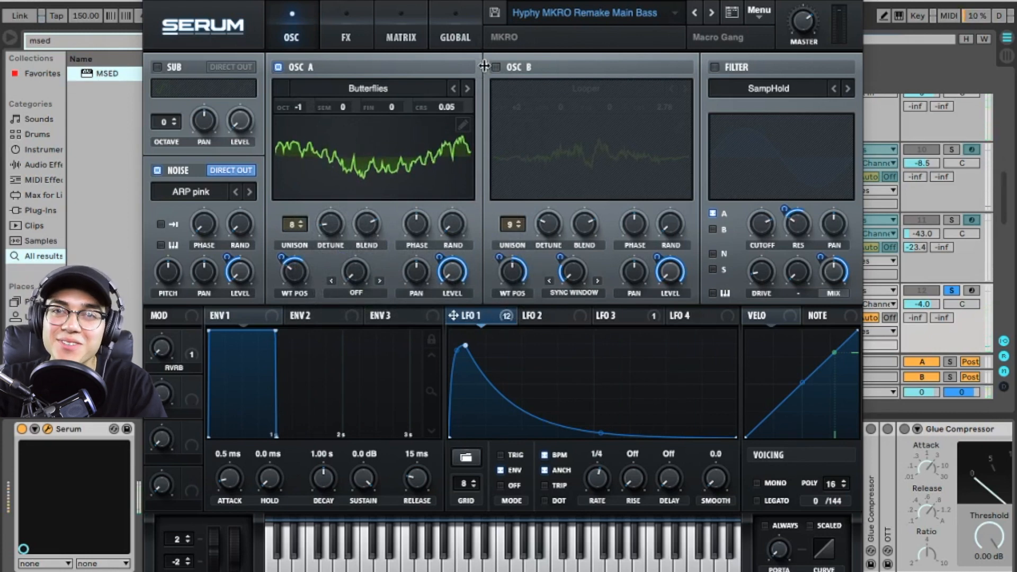
left_click(157, 170)
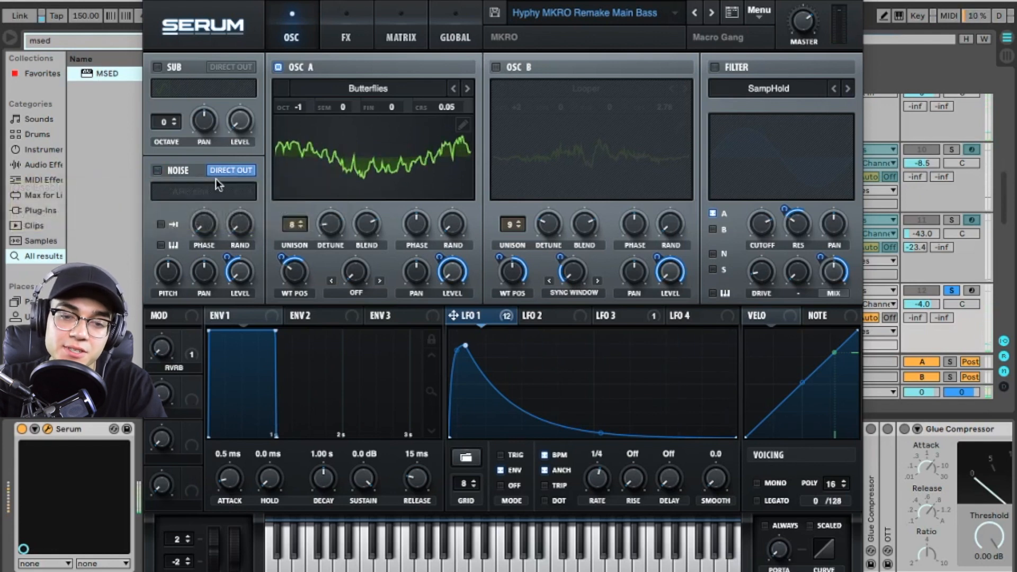
left_click(157, 170)
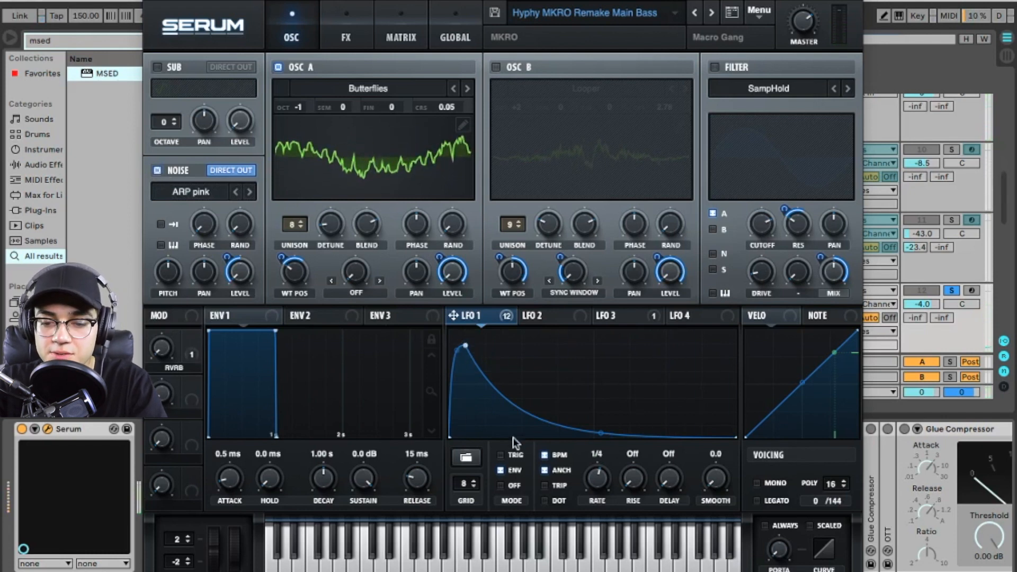
Set LFO 1 to Trig mode, and try a later peak point before moving it back near the start of the curve
left_click(501, 455)
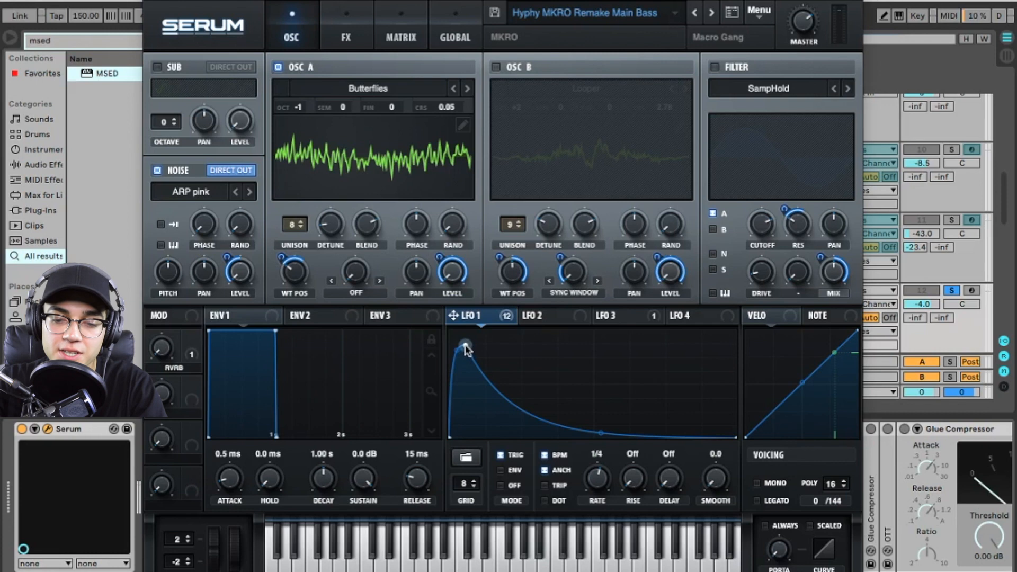
left_click_drag(466, 347, 479, 346)
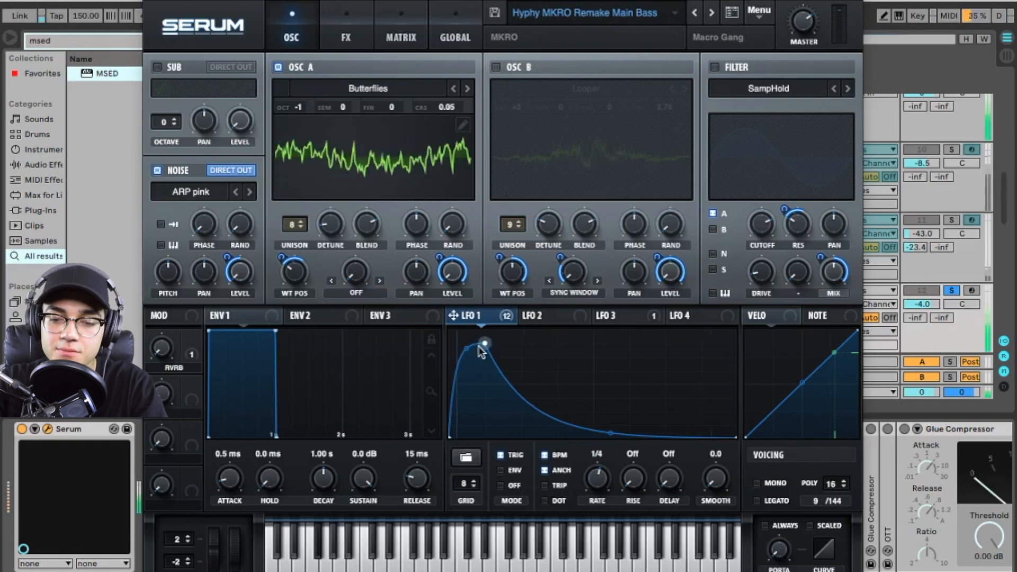
left_click_drag(486, 349, 469, 347)
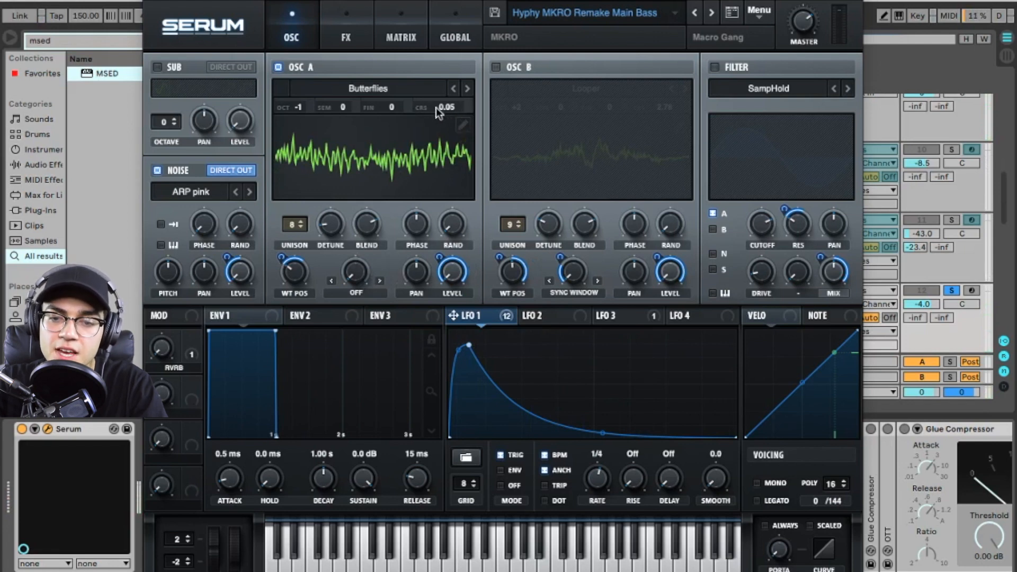
Review oscillator A's octave and coarse pitch settings, and audition the bass with only oscillator A and the noise
mouse_move(423, 106)
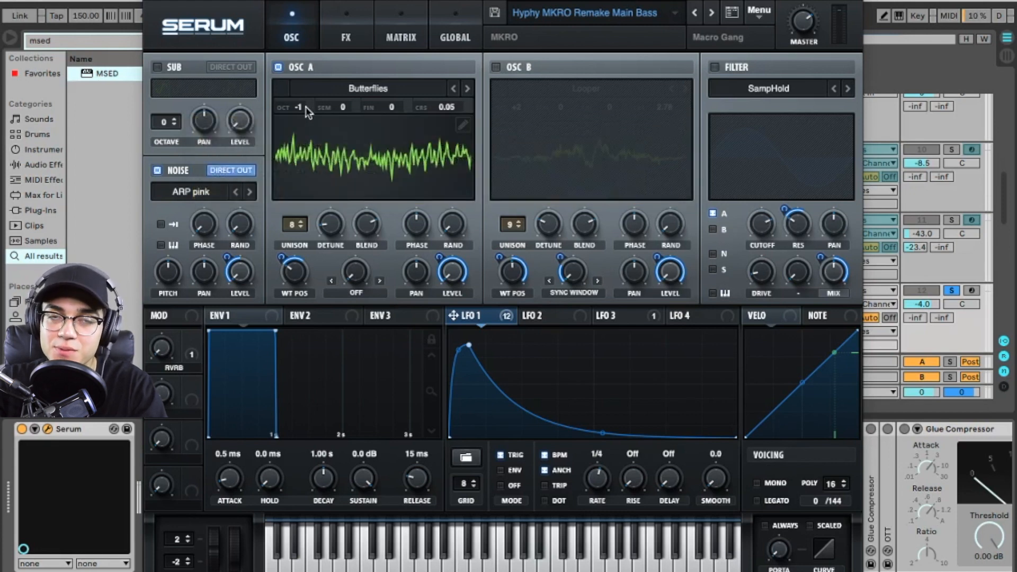
mouse_move(306, 107)
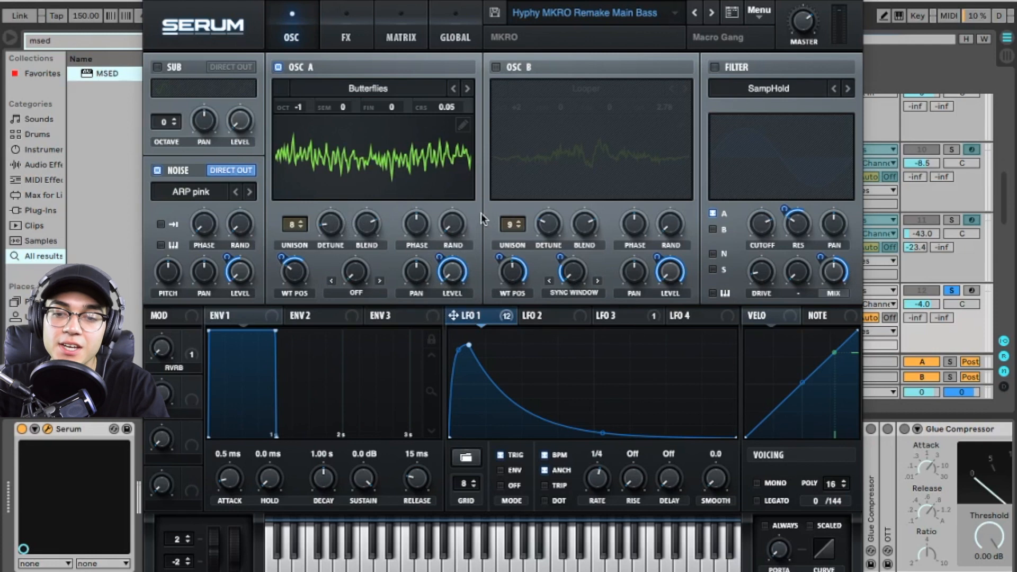
key("space")
key("space")
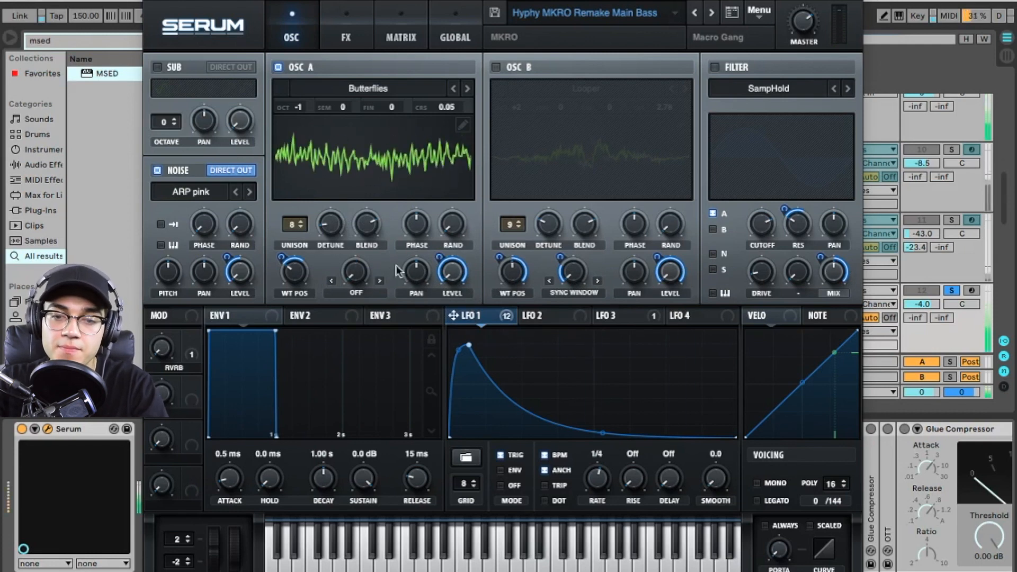
Switch oscillator B back on and inspect its Looper wavetable in the 3D view
left_click(496, 67)
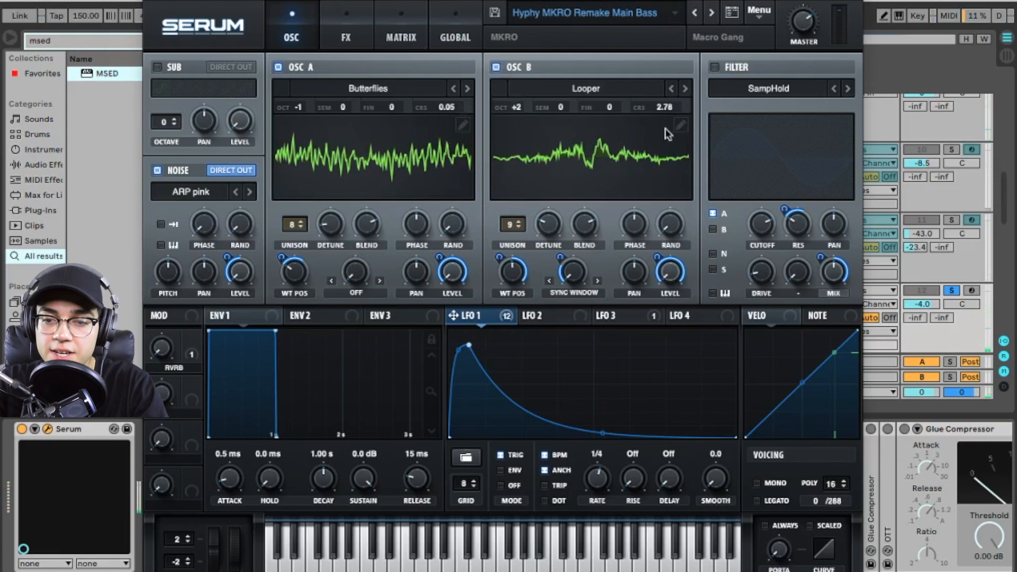
left_click(565, 154)
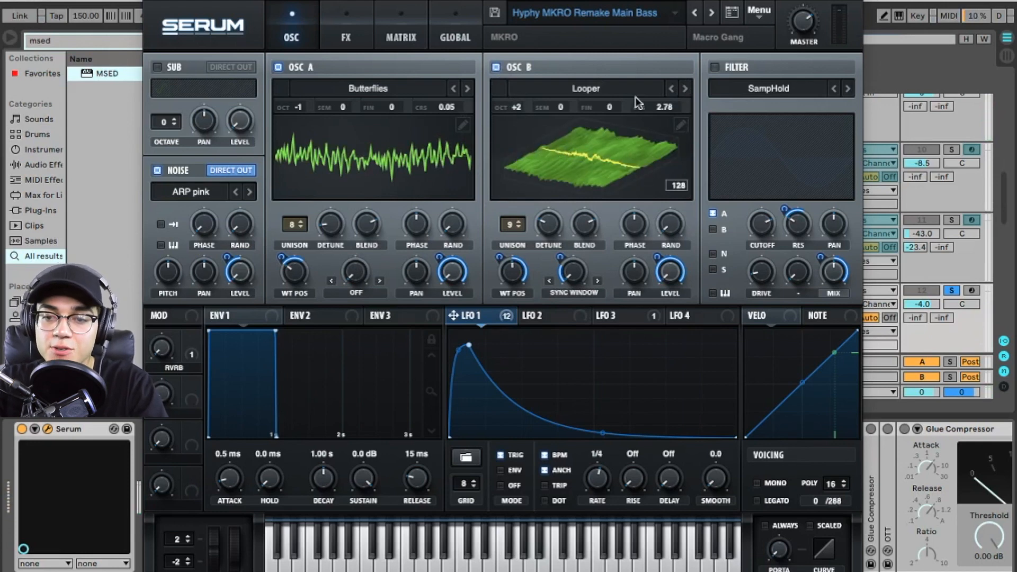
left_click(642, 169)
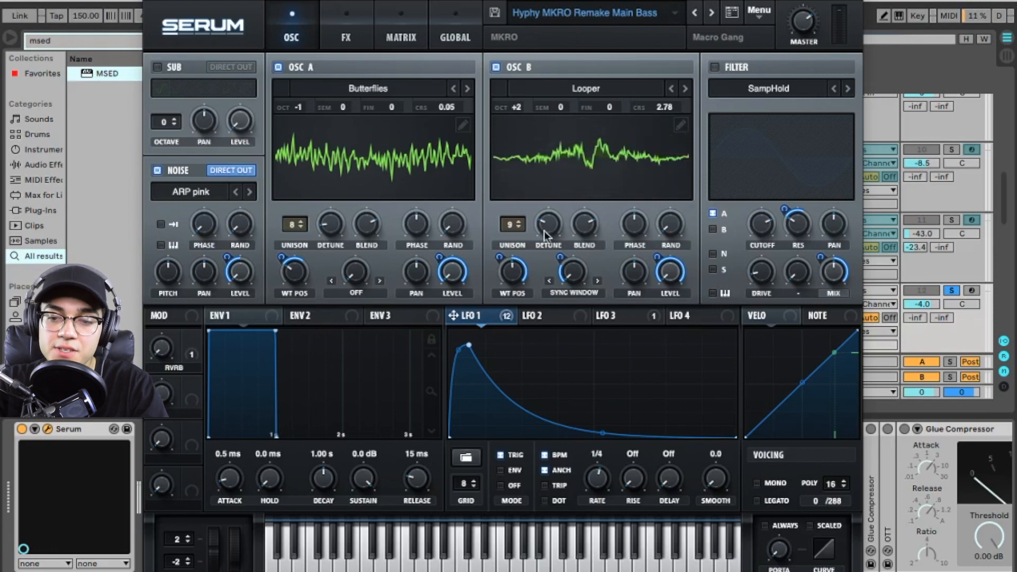
left_click(449, 227)
left_click_drag(464, 196, 408, 335)
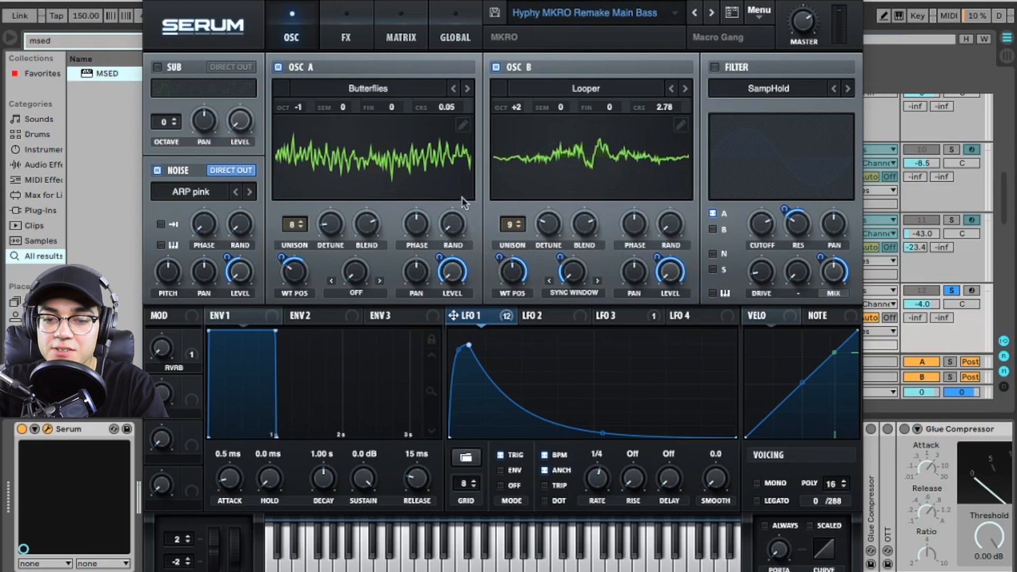
double_click(455, 229)
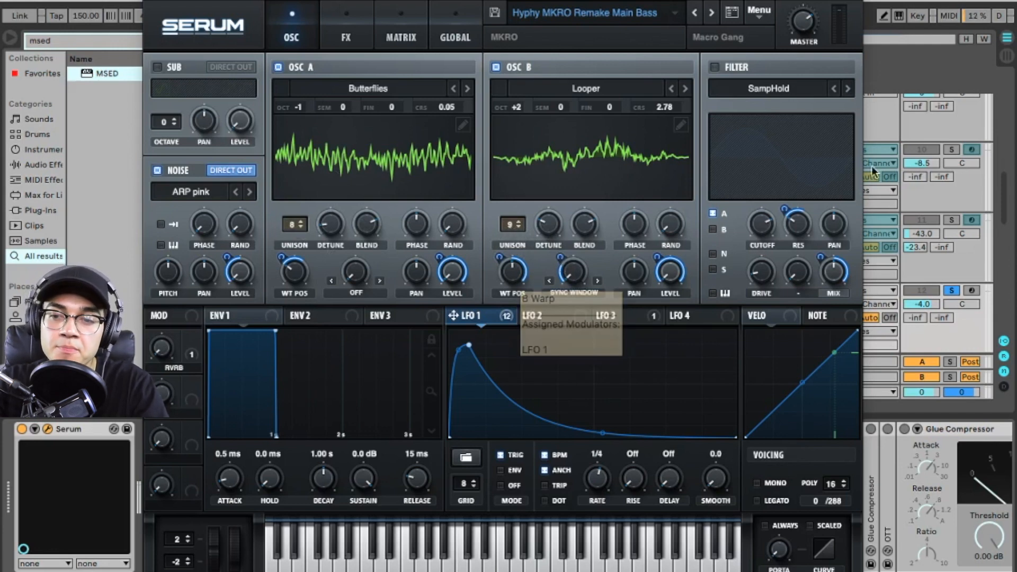
Switch the SampHold filter back on and play the bass with both oscillators
left_click(715, 67)
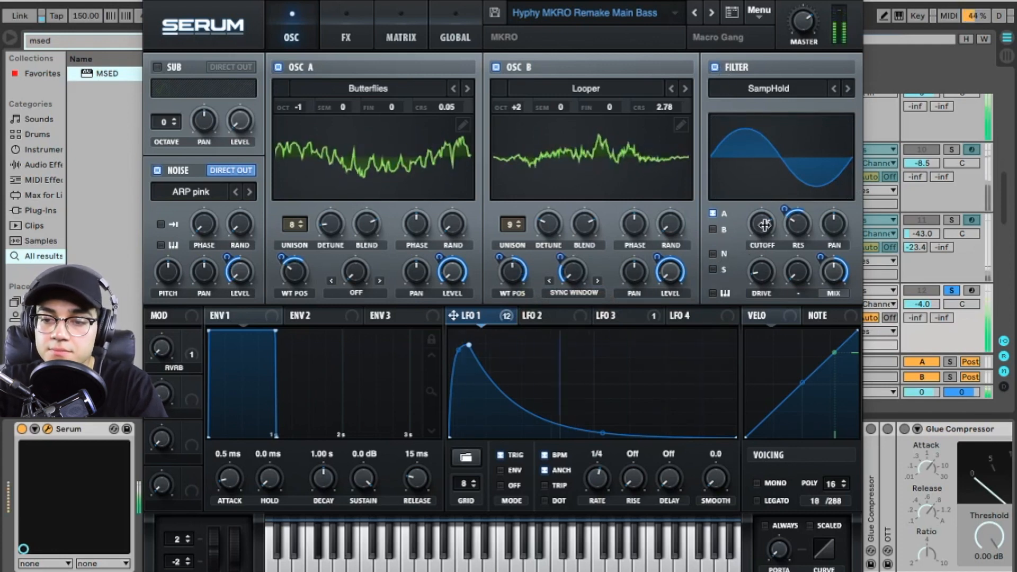
left_click_drag(560, 256, 569, 273)
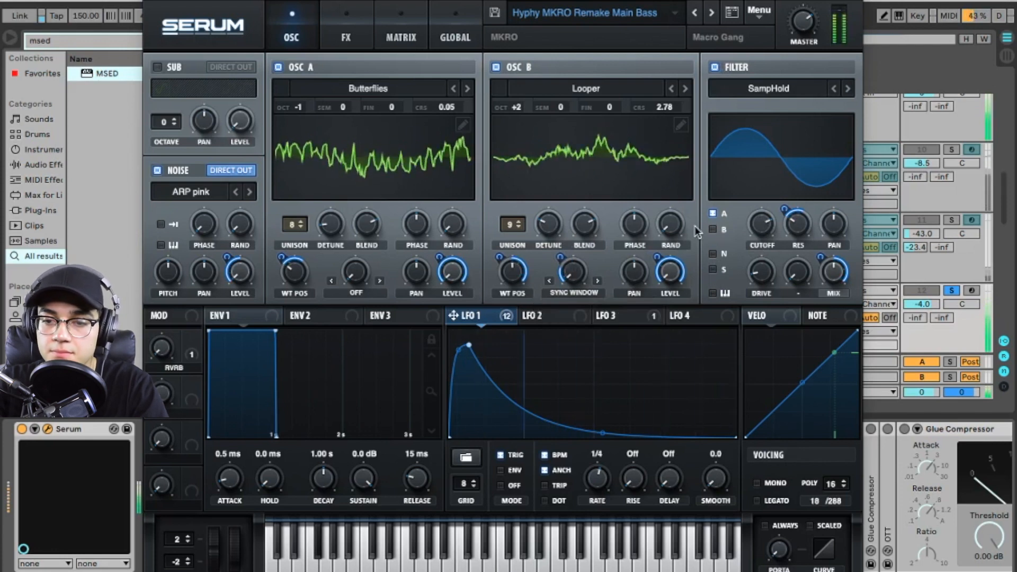
Check the SampHold filter's cutoff
mouse_move(764, 224)
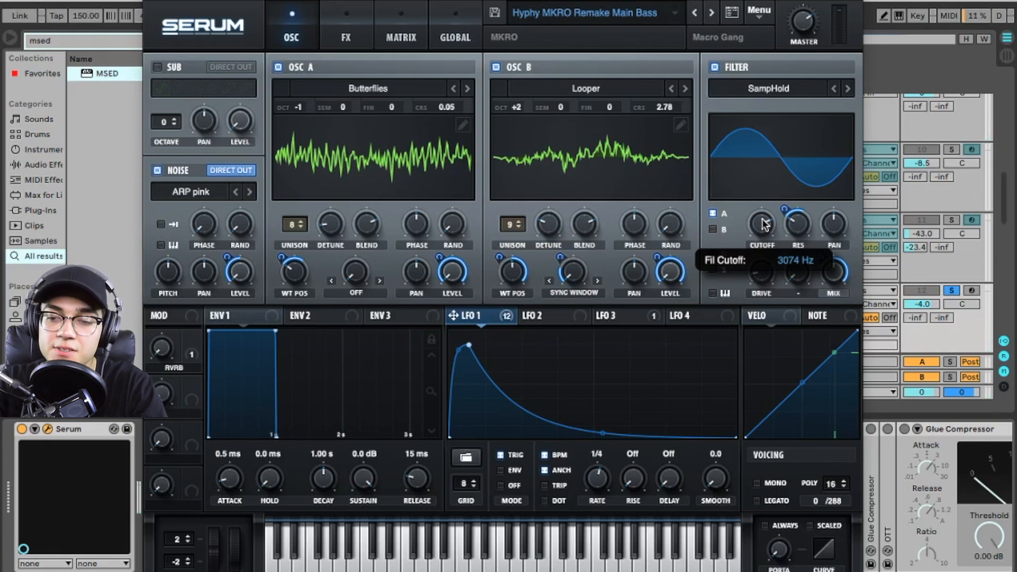
mouse_move(761, 231)
left_mouse_down()
mouse_move(760, 255)
mouse_move(770, 199)
mouse_move(765, 227)
left_mouse_up()
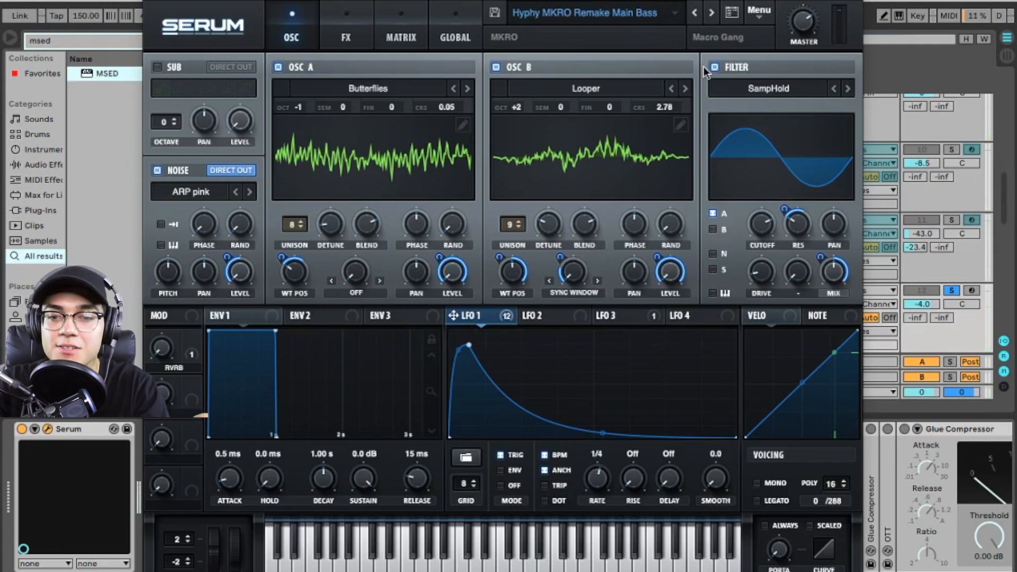
Switch the Hyper/Dimension effect and the Diode 2 distortion back on while playing the bass
left_click(345, 29)
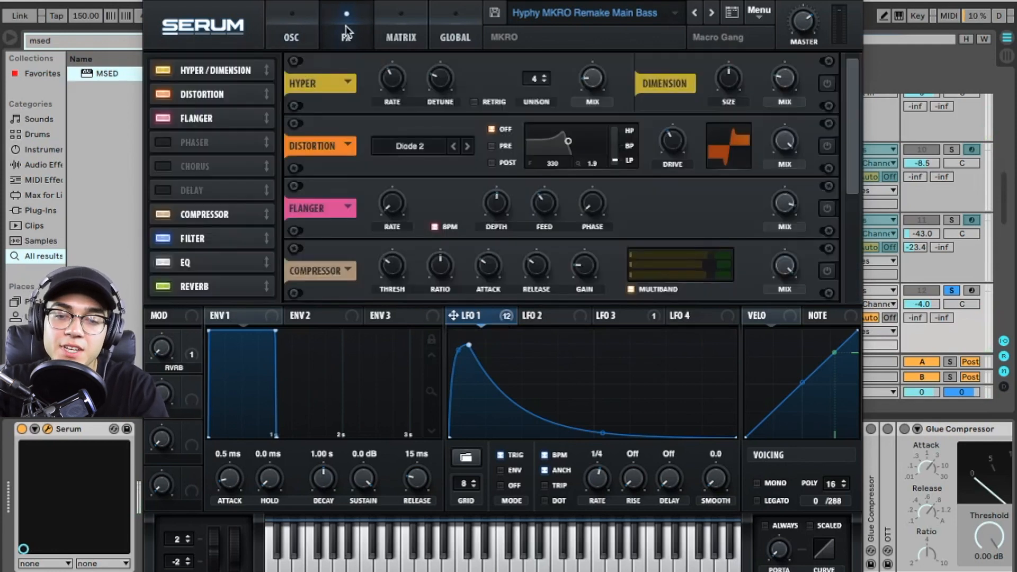
left_click(401, 33)
left_click(346, 33)
left_click(826, 84)
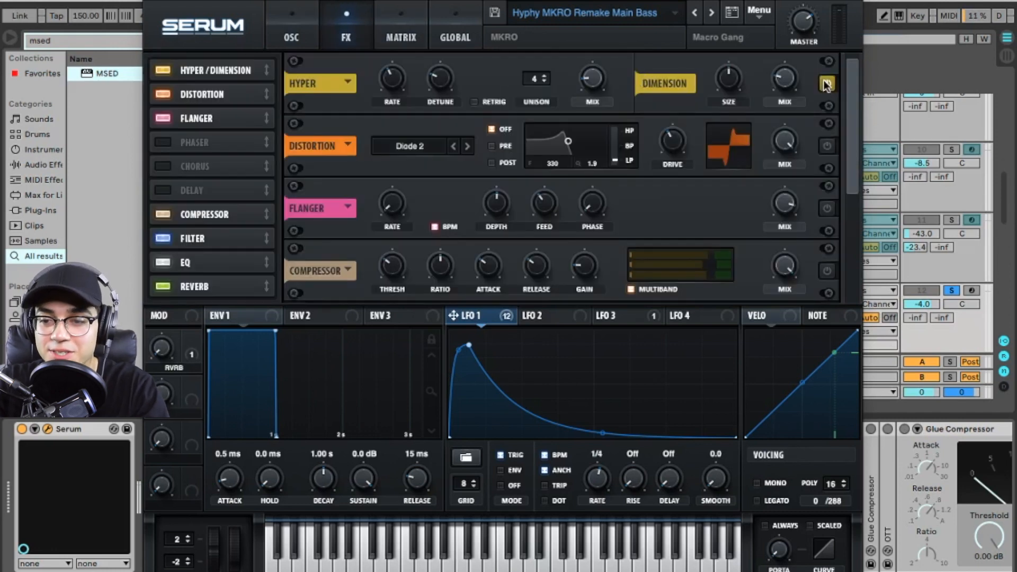
scroll(853, 102, "down", 1)
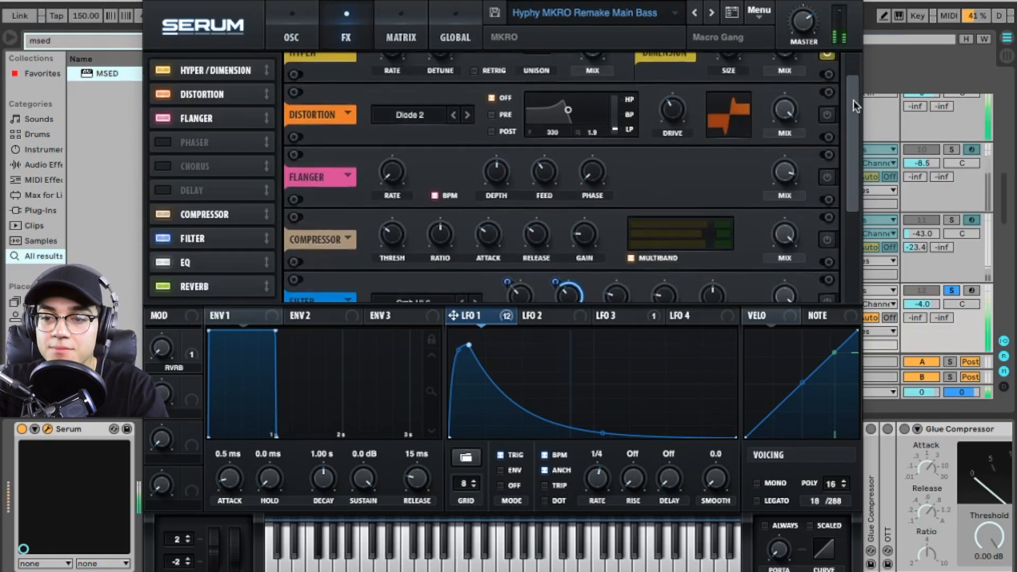
scroll(853, 100, "up", 1)
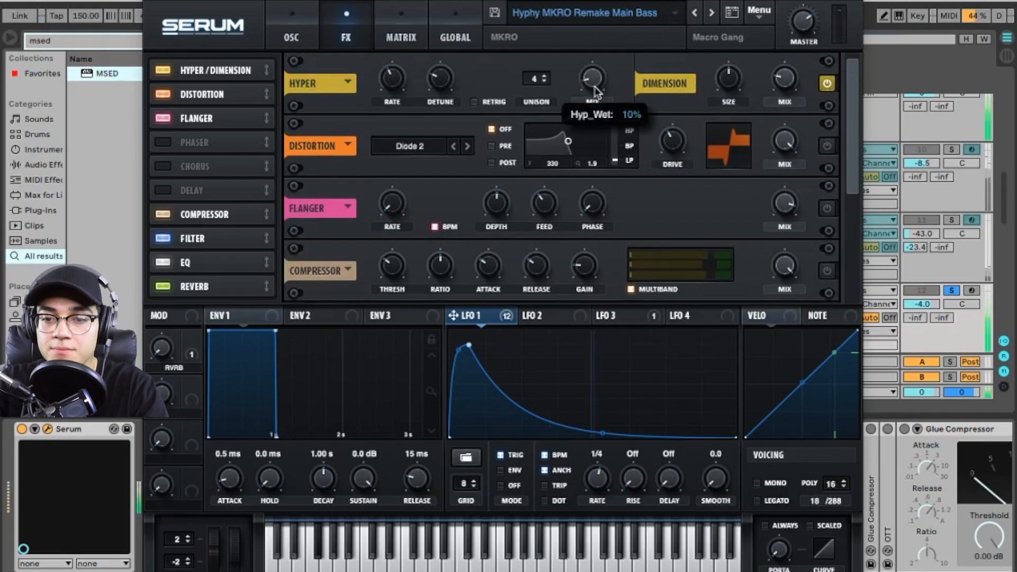
left_click(827, 147)
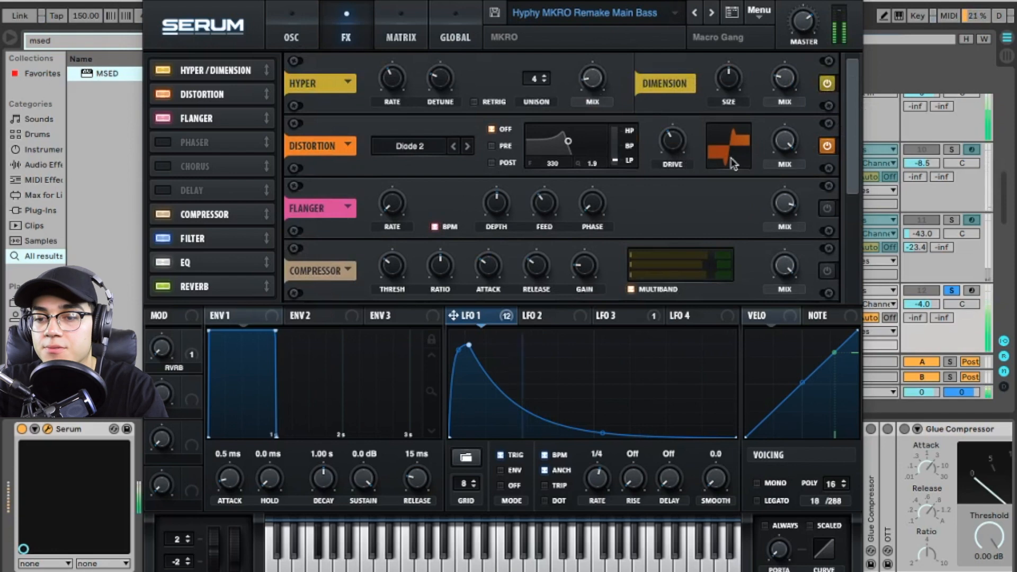
Switch the flanger and the multiband compressor back on and listen to the bass with them
left_click_drag(852, 132, 854, 170)
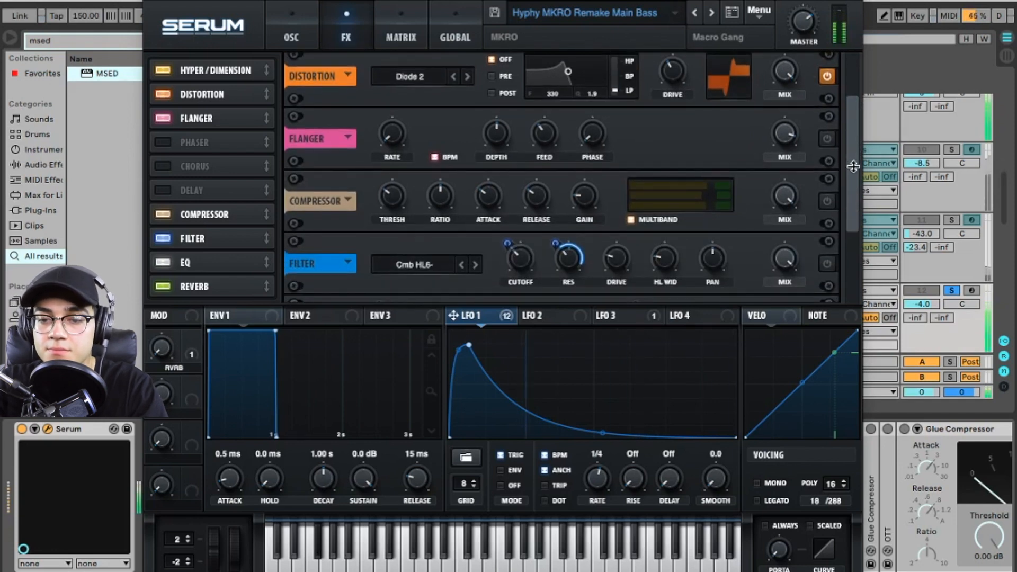
left_click(828, 139)
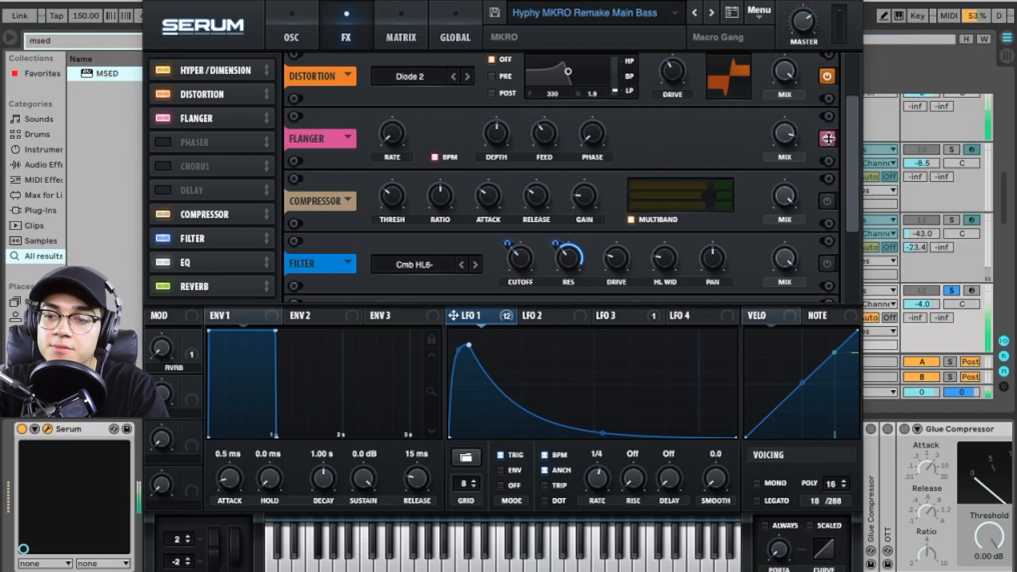
left_click_drag(851, 146, 851, 174)
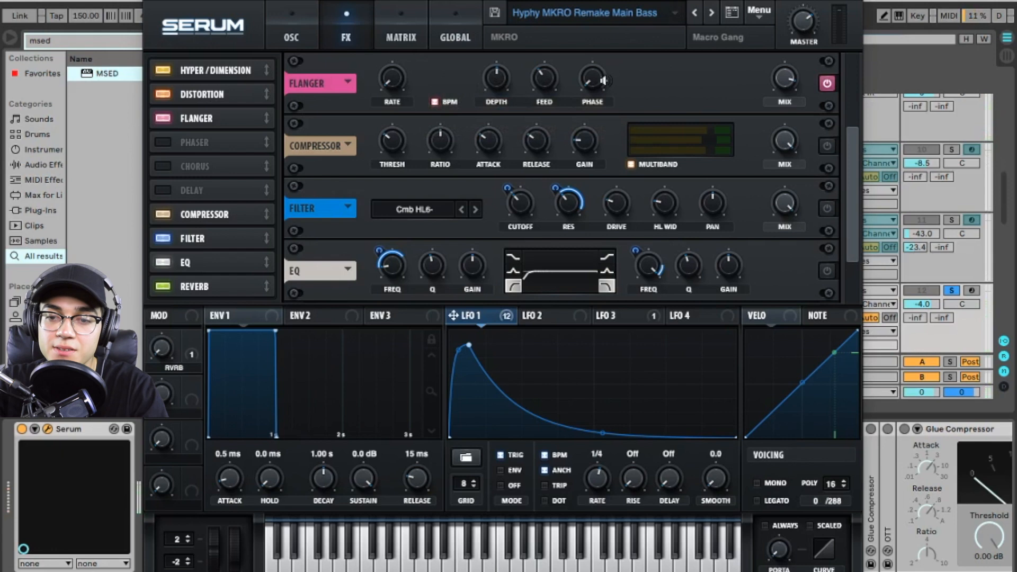
left_click(829, 147)
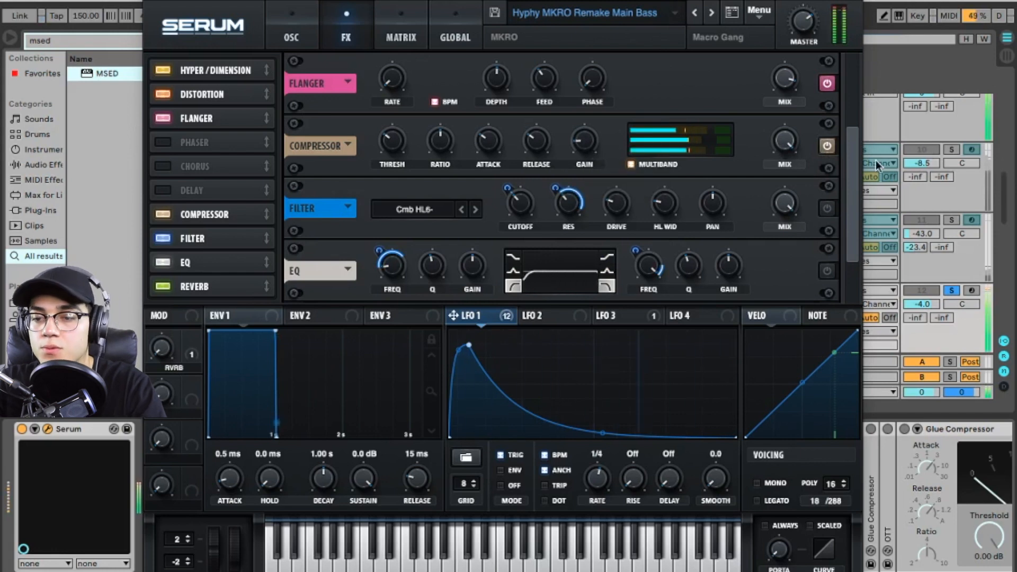
Look up the effects filter's Cmb HL6- type among the Flanges filter types
left_click_drag(850, 167, 847, 187)
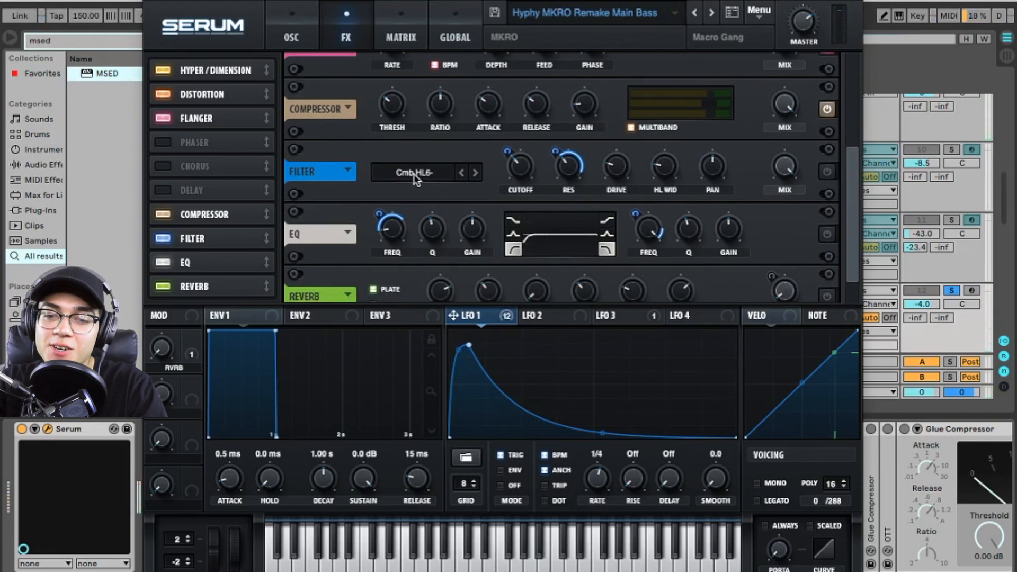
left_click(430, 176)
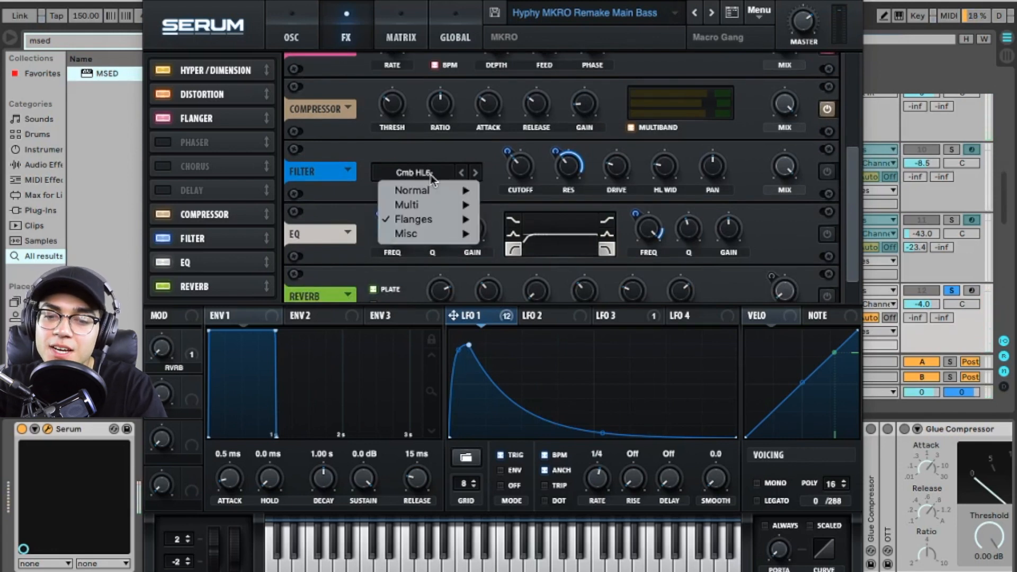
mouse_move(450, 219)
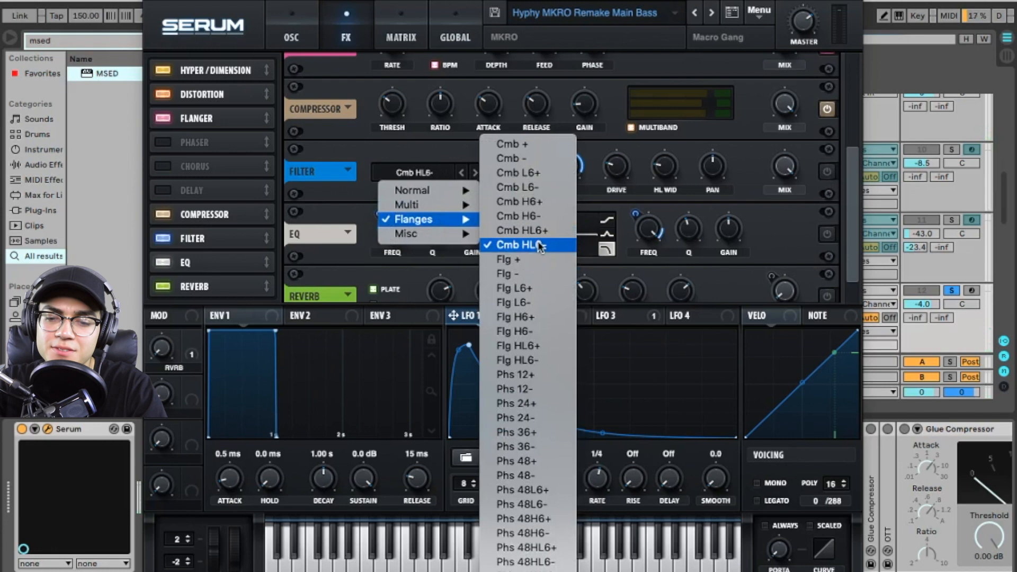
left_click(729, 142)
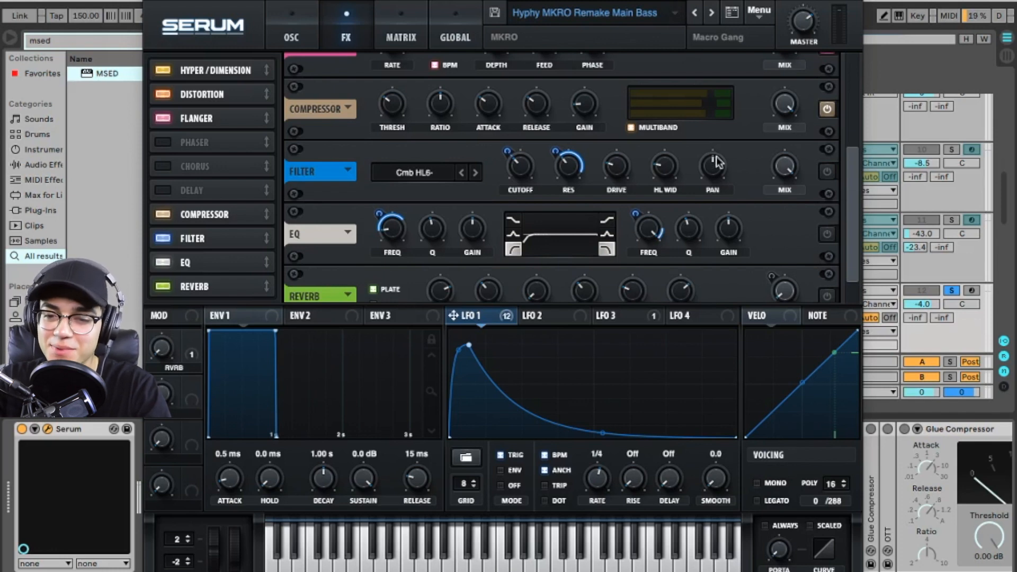
Switch the effects filter back on and audition it, checking its mix and cutoff
left_click(827, 172)
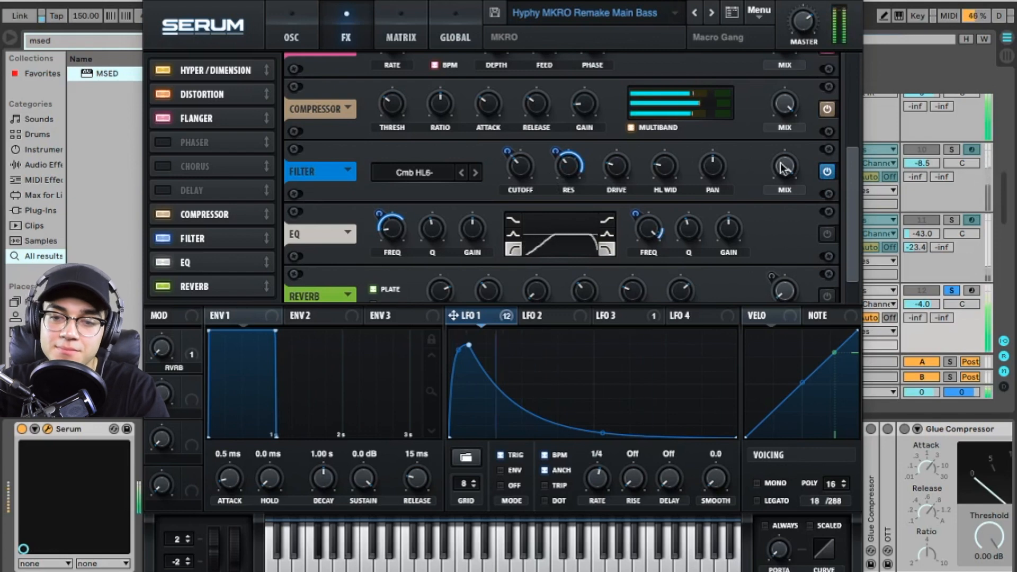
left_click_drag(784, 166, 785, 114)
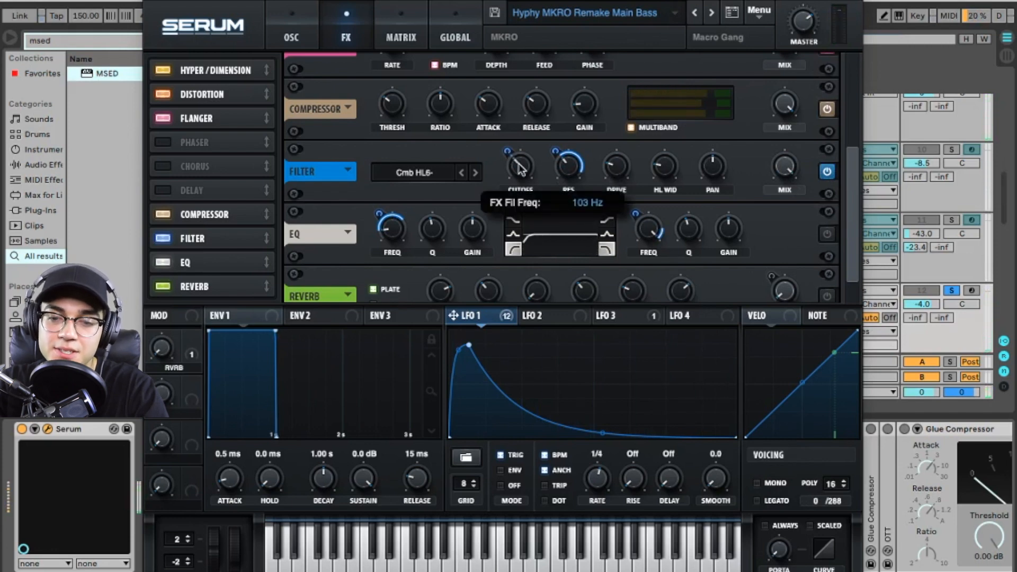
left_click_drag(520, 168, 536, 182)
mouse_move(521, 170)
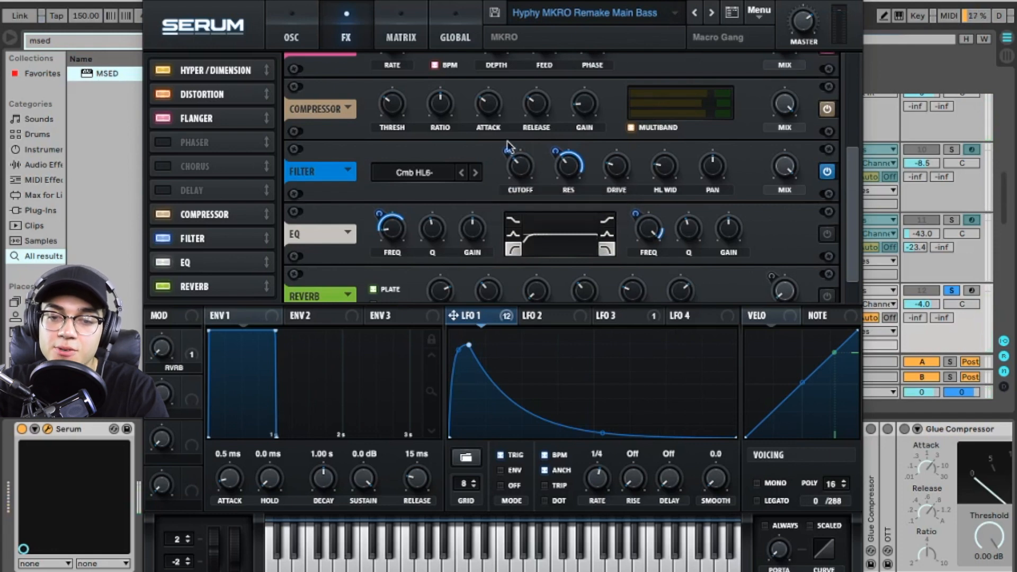
Switch the EQ effect back on and check the effects filter's resonance
scroll(853, 183, "down", 2)
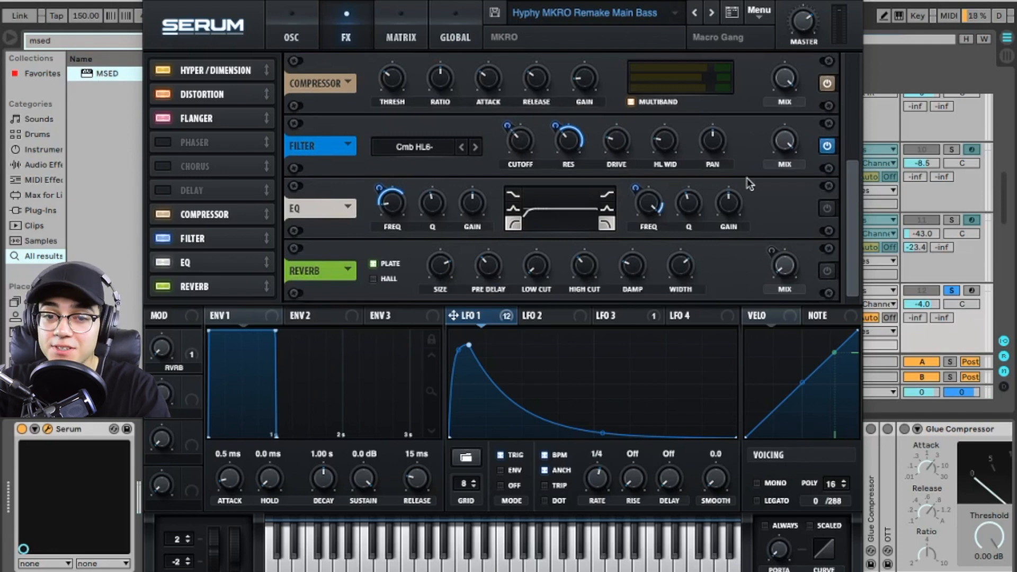
left_click(827, 209)
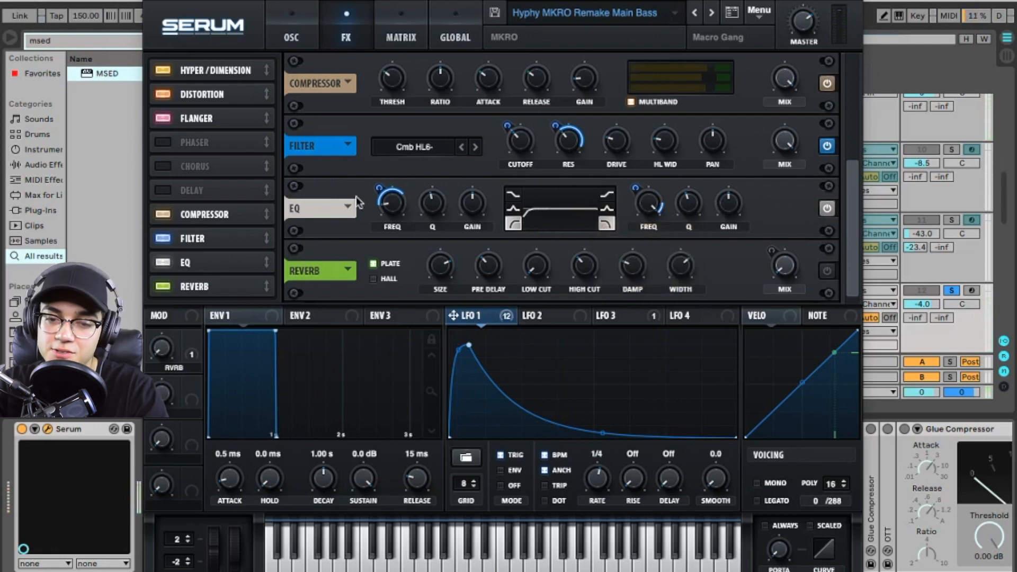
mouse_move(568, 144)
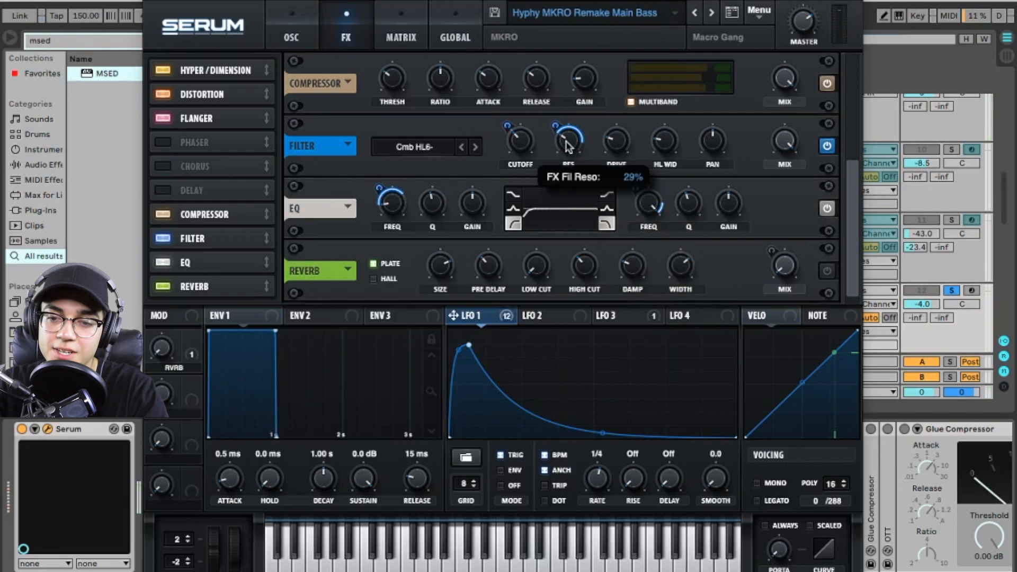
left_click_drag(855, 202, 812, 197)
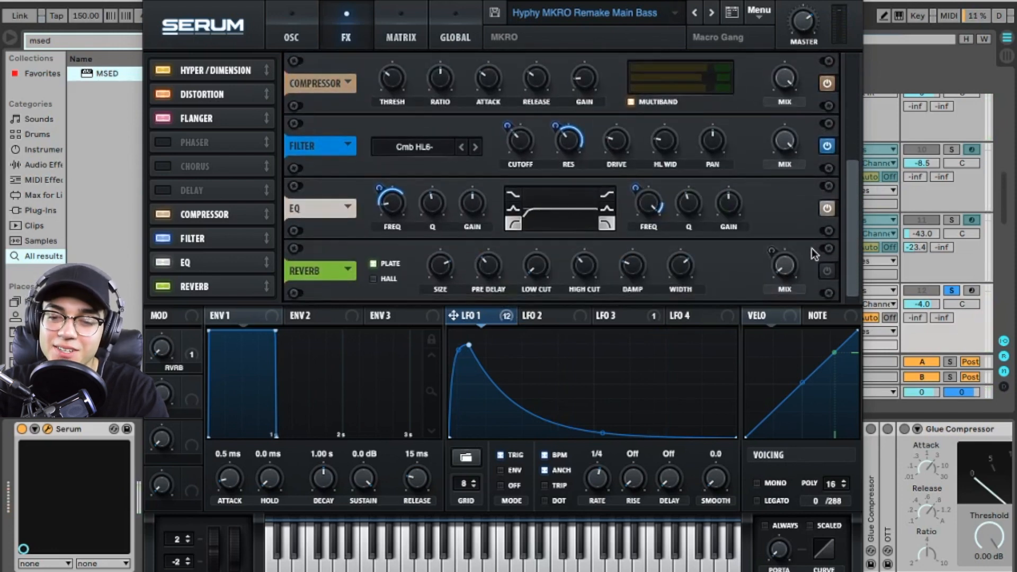
Switch the reverb back on, inspect the RVRB macro assigned to its mix, and play the bass
left_click(828, 270)
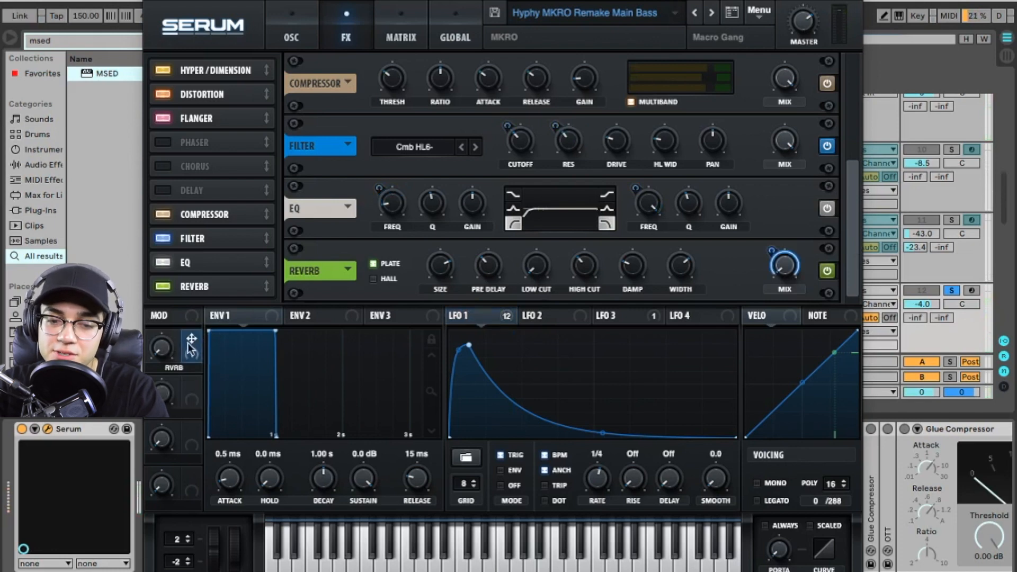
mouse_move(192, 345)
left_mouse_down()
mouse_move(387, 257)
mouse_move(777, 275)
mouse_move(193, 349)
left_mouse_up()
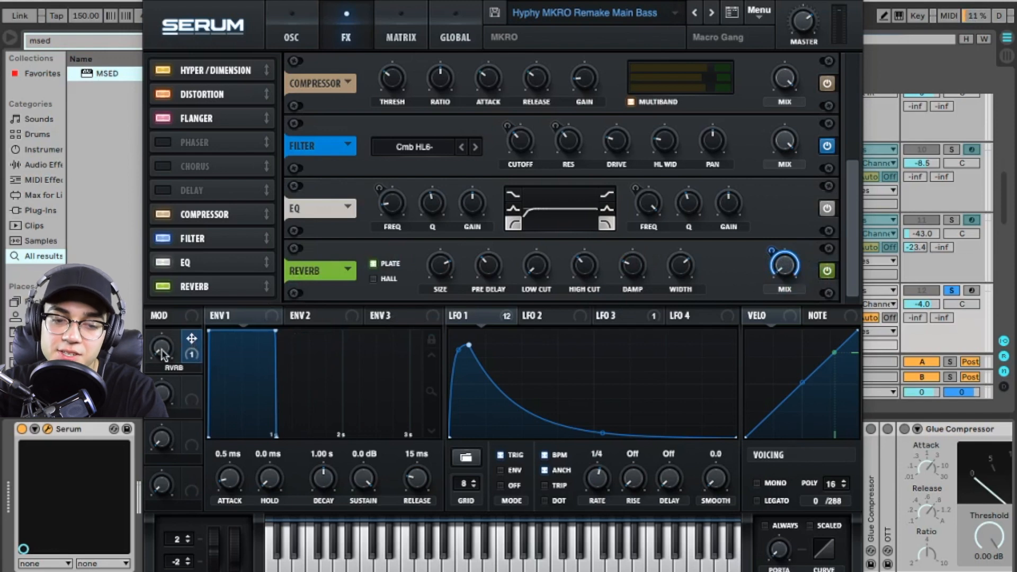
mouse_move(161, 350)
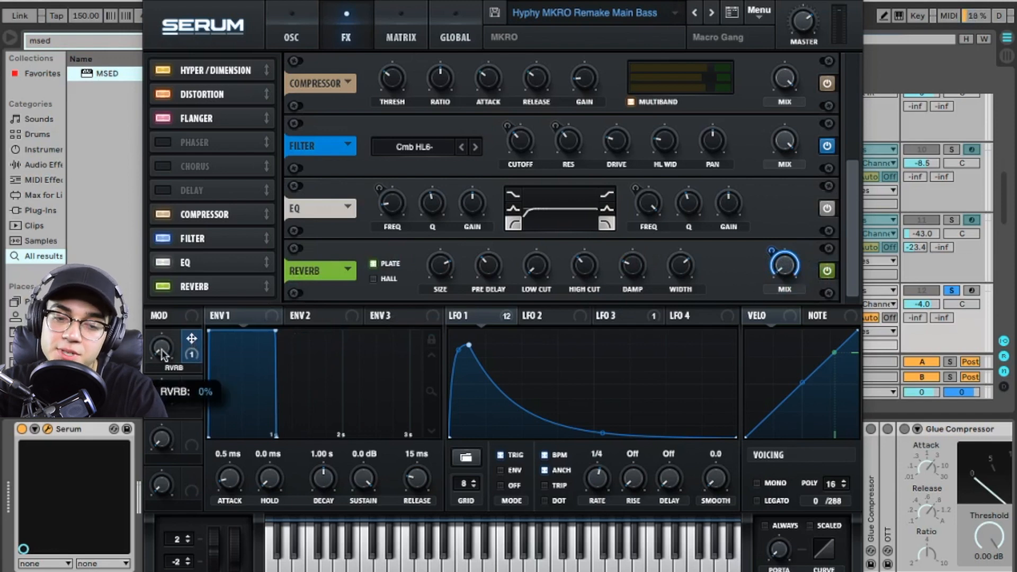
mouse_move(161, 349)
left_mouse_down()
mouse_move(170, 296)
mouse_move(164, 351)
left_mouse_up()
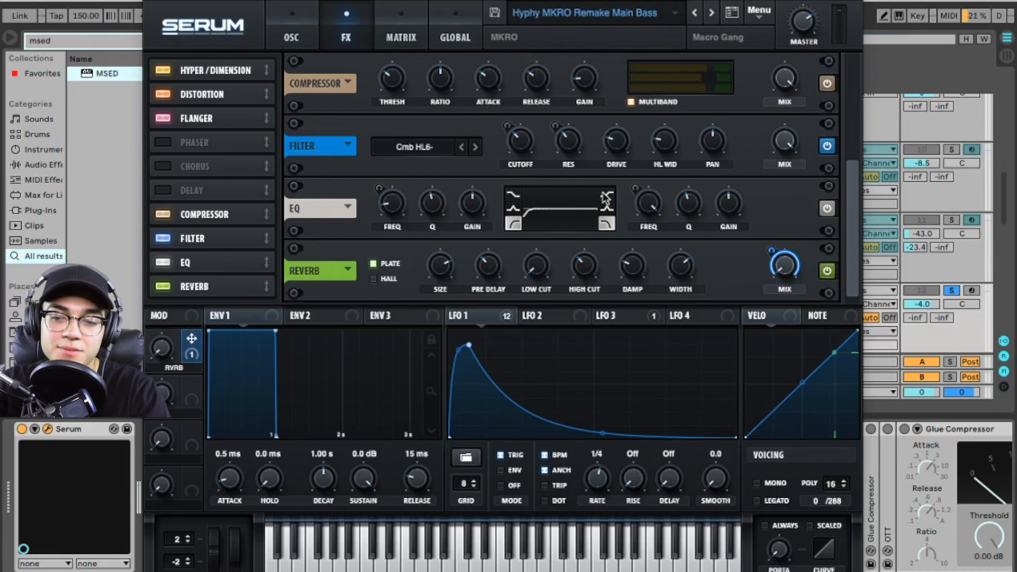
key("space")
Show LFO 3's curve and find its Master Tuning assignment in the modulation matrix
left_click(636, 319)
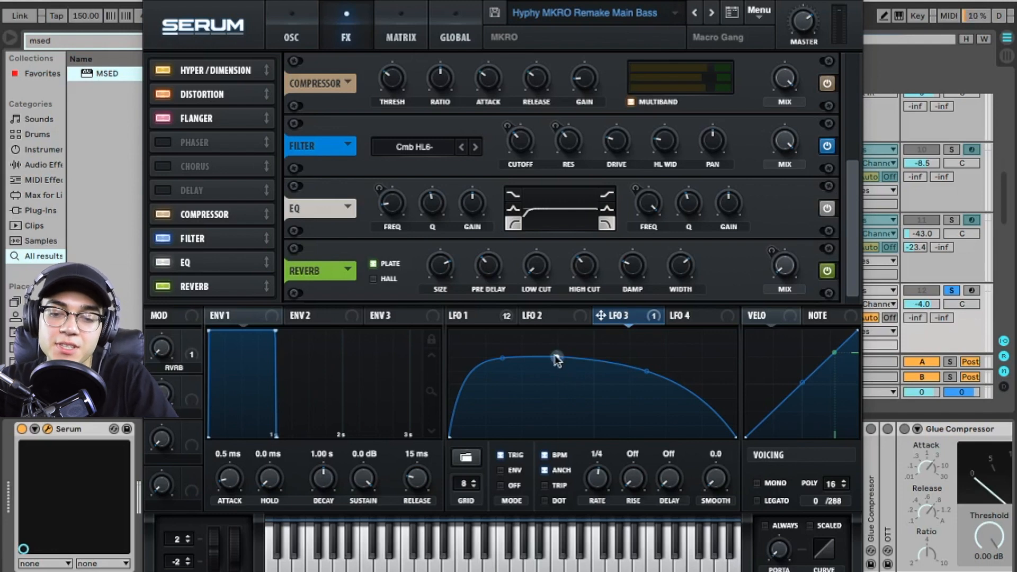
left_click_drag(580, 354, 545, 357)
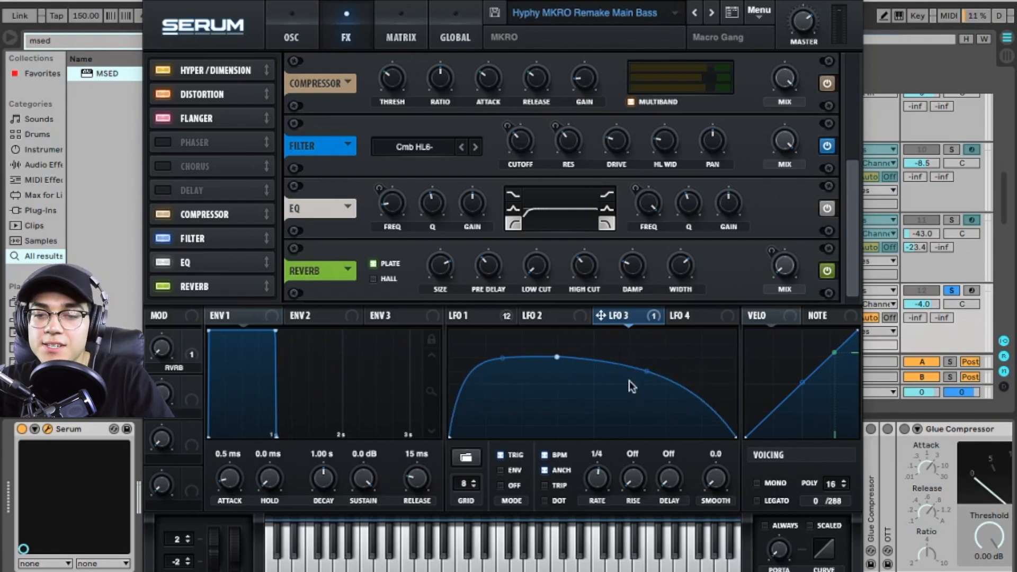
left_click(394, 31)
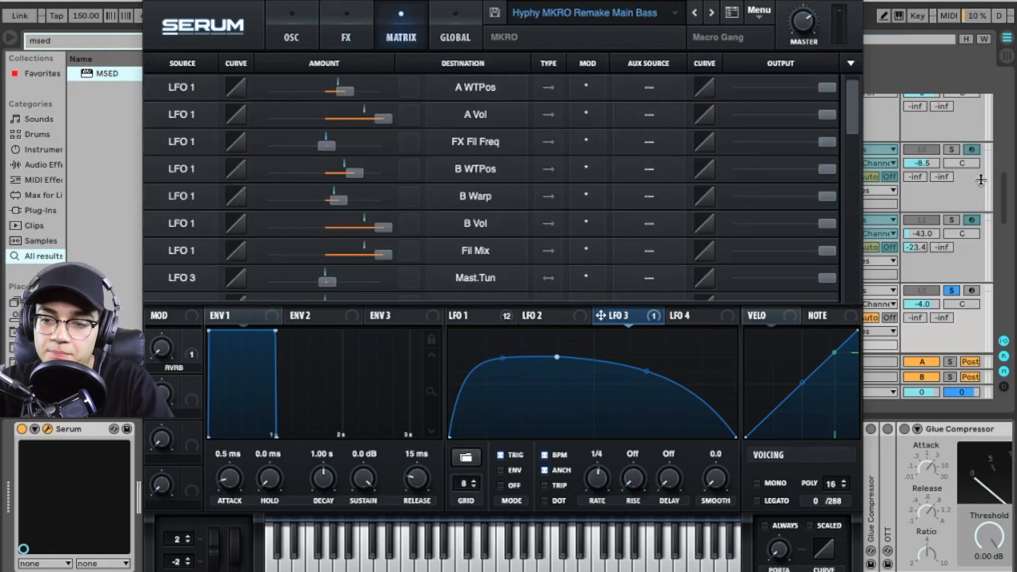
left_click_drag(863, 113, 856, 165)
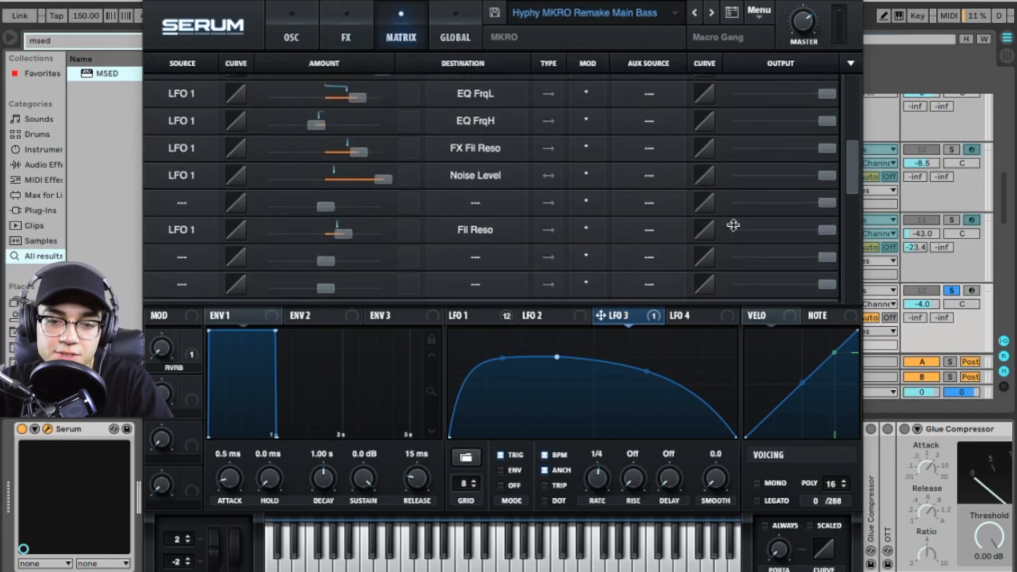
scroll(211, 206, "up", 6)
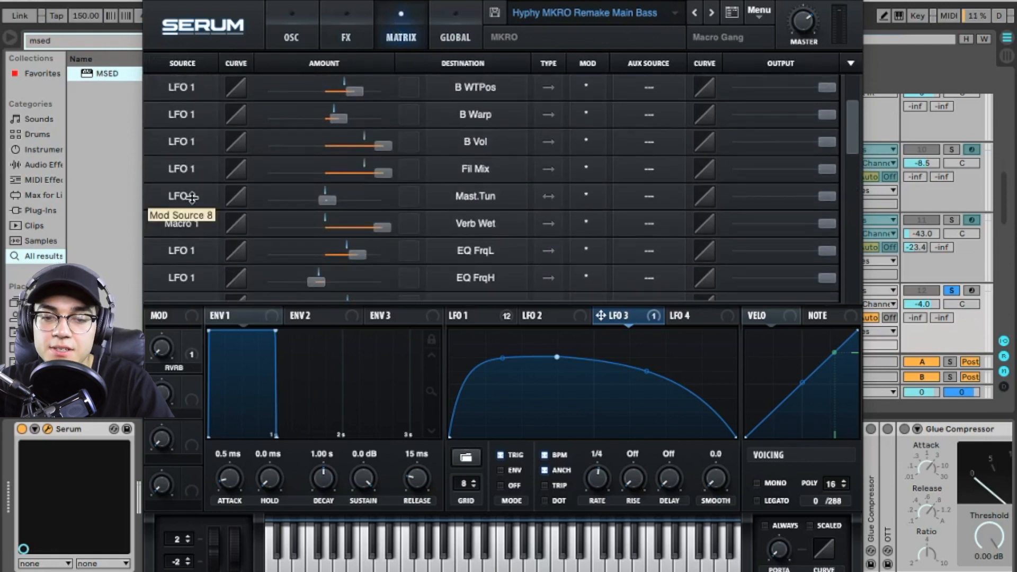
Review the source and destination choices of the LFO 3 assignment, including Mast.Tun among the Global destinations
left_click(191, 197)
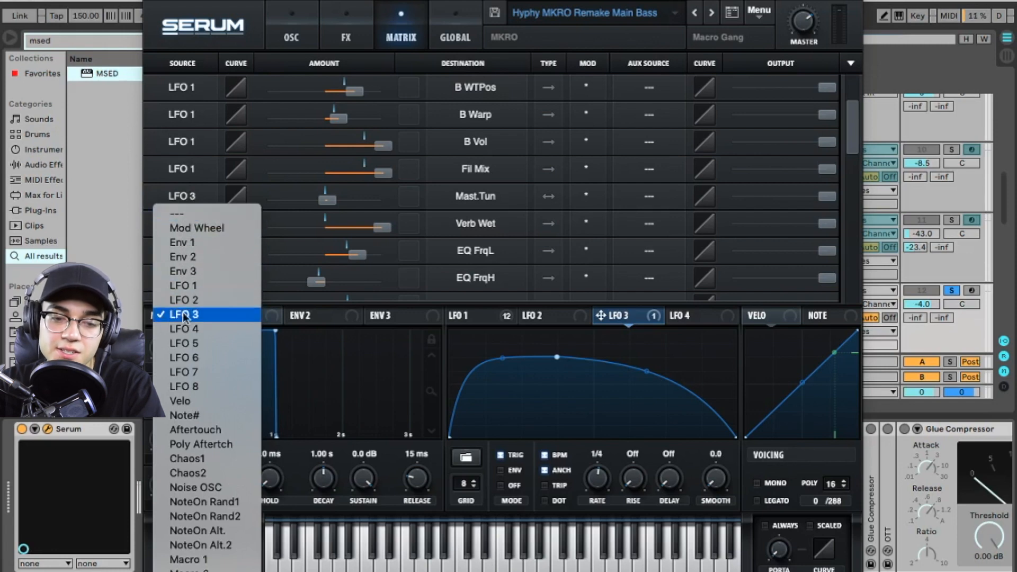
left_click(212, 194)
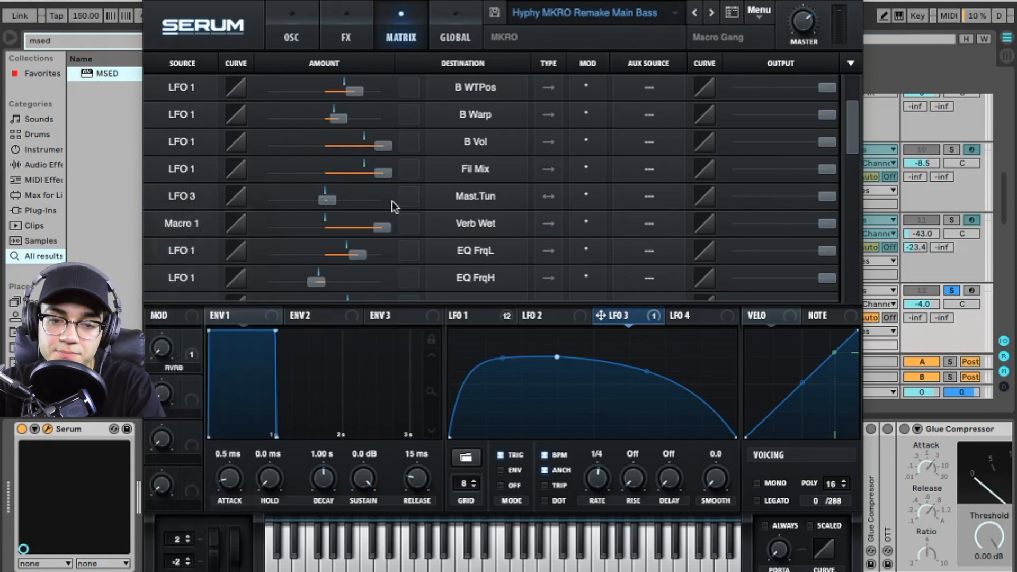
left_click(474, 199)
mouse_move(488, 313)
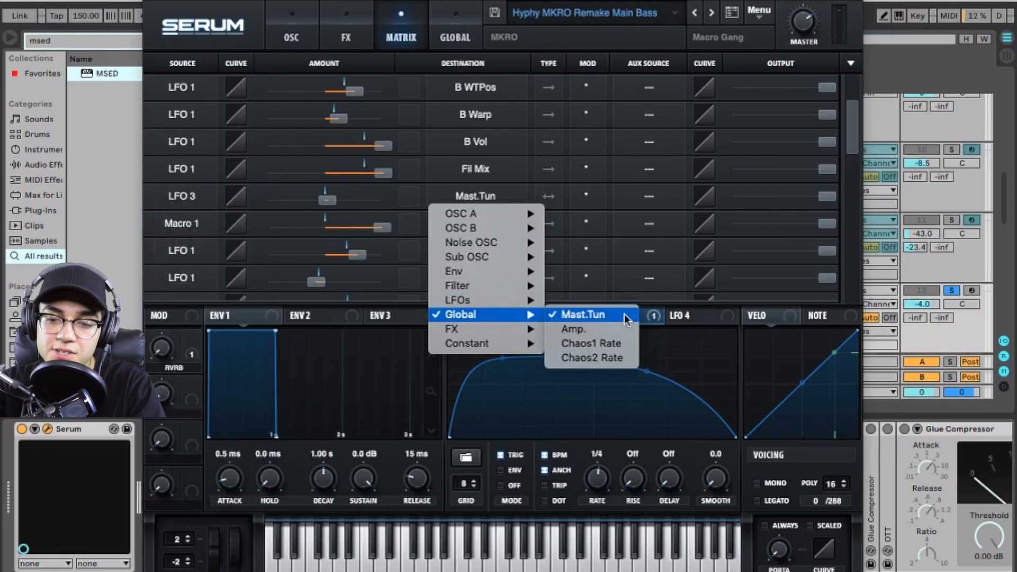
left_click(440, 195)
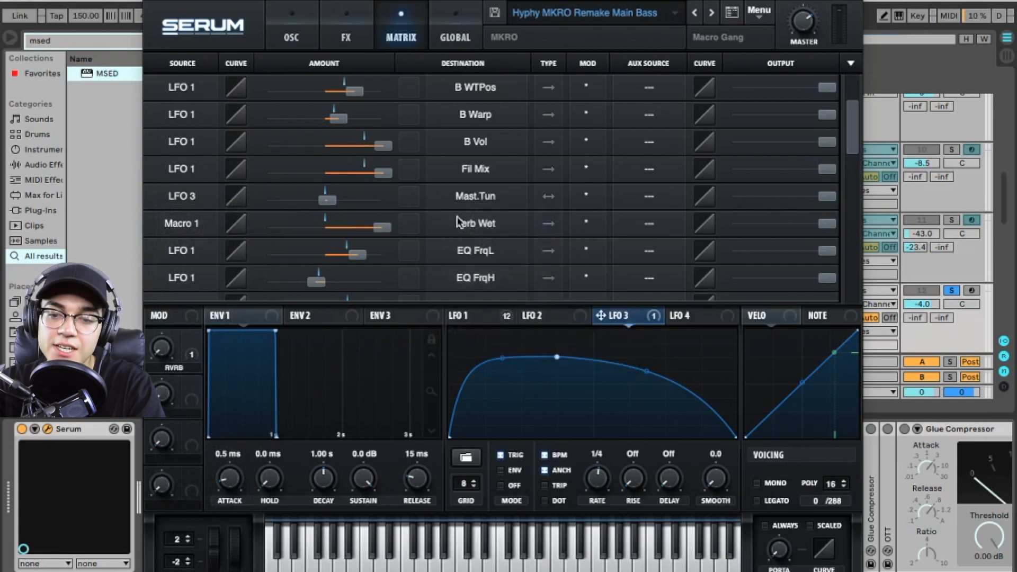
Inspect the modulation amount of the LFO 3 to Mast.Tun assignment while the bass plays, and close the Serum window
left_click(550, 200)
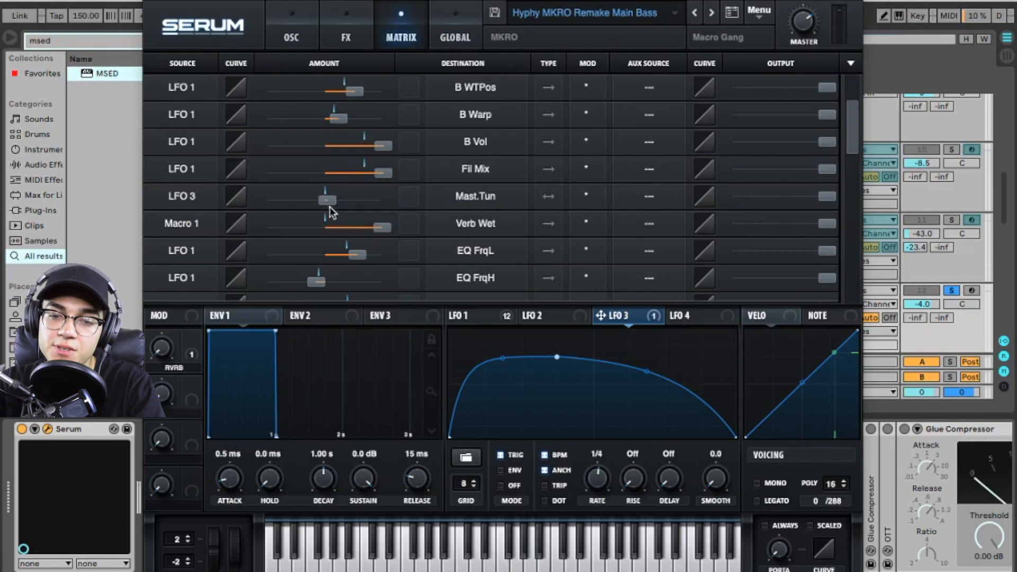
mouse_move(328, 202)
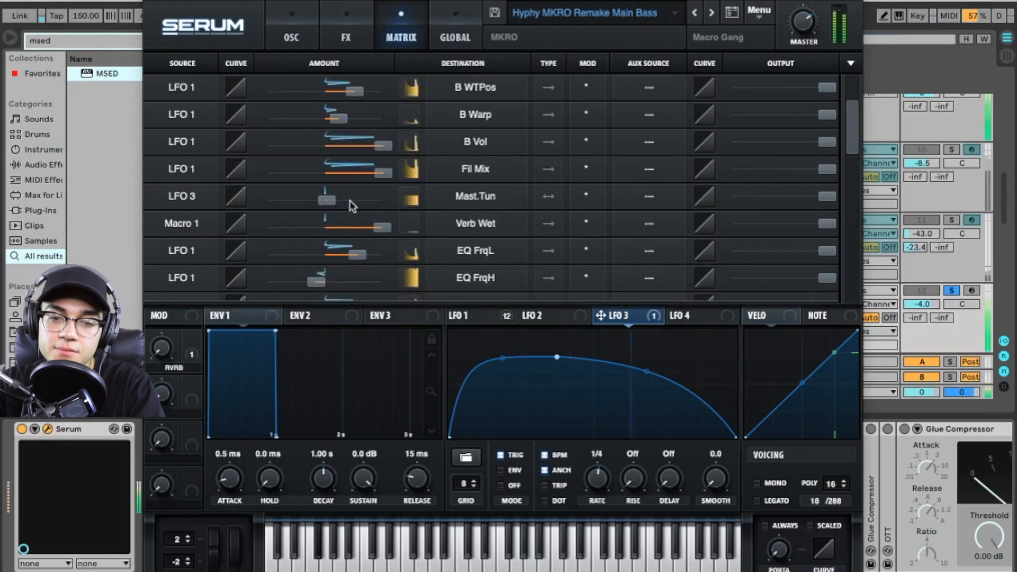
mouse_move(330, 200)
left_mouse_down()
mouse_move(339, 201)
mouse_move(317, 204)
mouse_move(330, 205)
left_mouse_up()
left_click(159, 2)
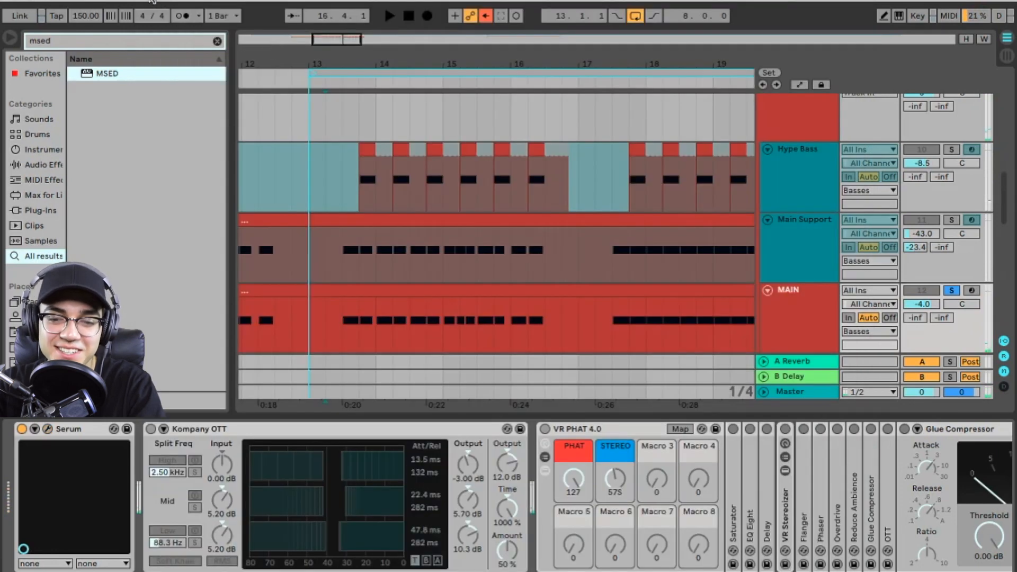
Take the MAIN track off solo and play the drop together with the other tracks
left_click(952, 291)
key("space")
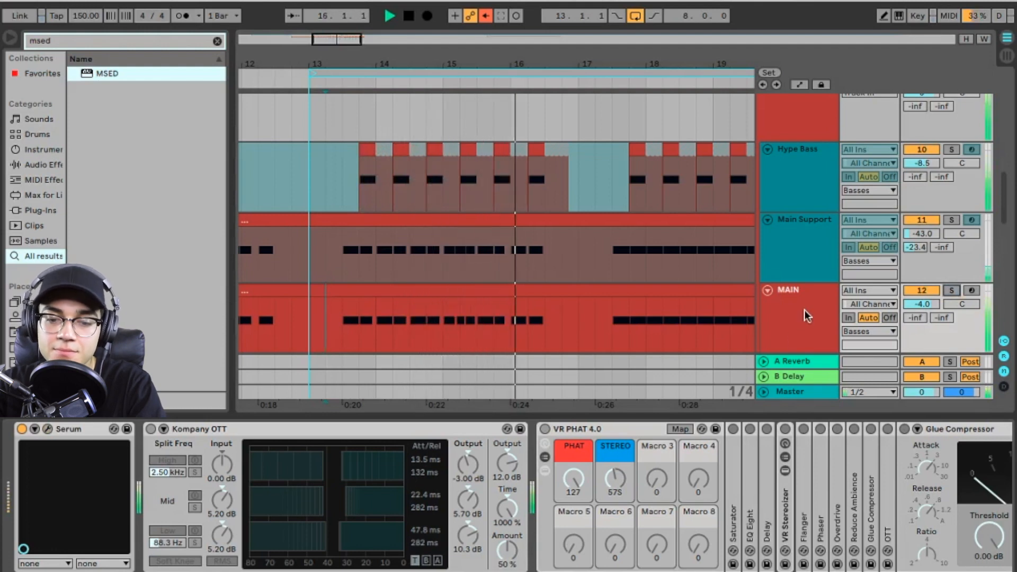
key("space")
Switch on the MAIN track's whole effect chain: Kompany OTT, VR PHAT 4.0, Tubular Pan, Panning Rezo, EQ Eight and Basement
left_click(150, 428)
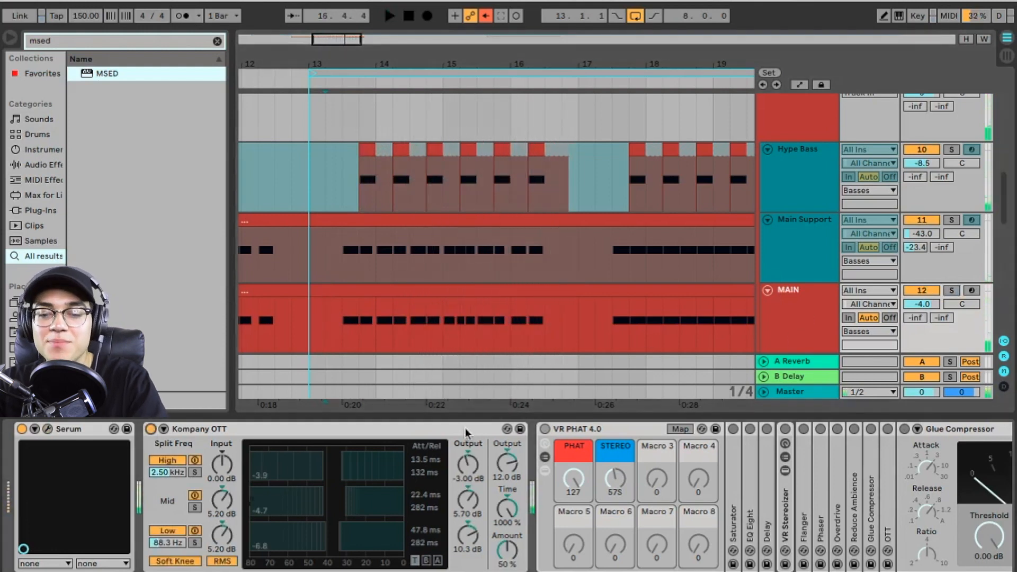
left_click(545, 429)
scroll(546, 433, "right", 20)
scroll(503, 443, "left", 6)
left_click(351, 429)
scroll(355, 431, "right", 4)
left_click(543, 429)
scroll(430, 439, "right", 12)
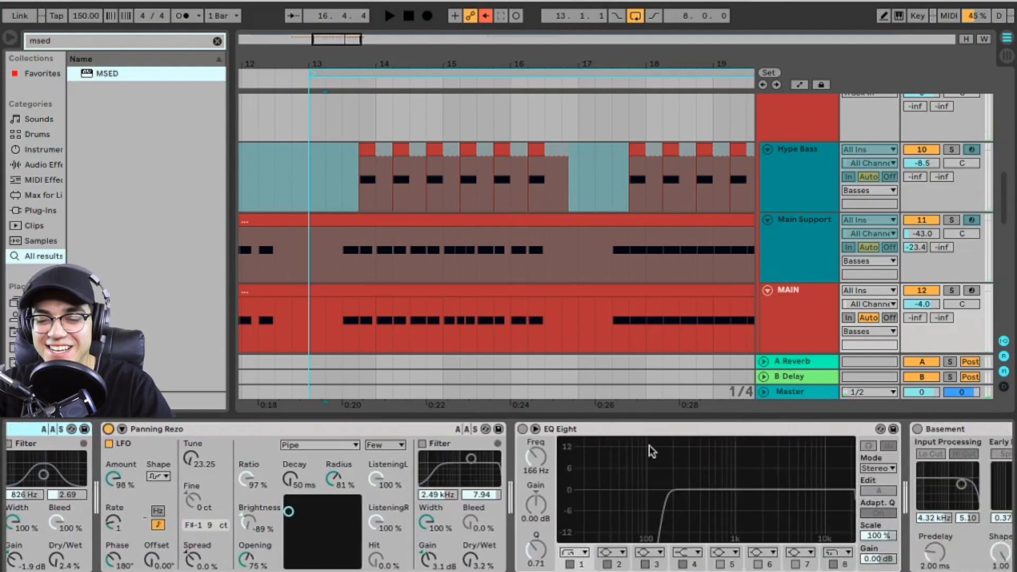
left_click(304, 430)
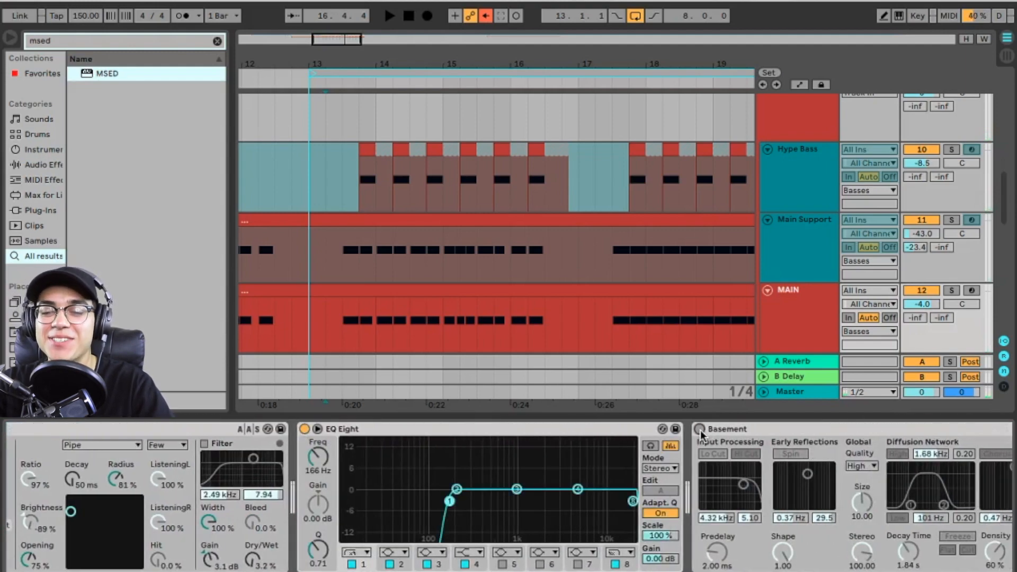
left_click(701, 429)
Play the drop with the MAIN track's complete effect chain active
key("space")
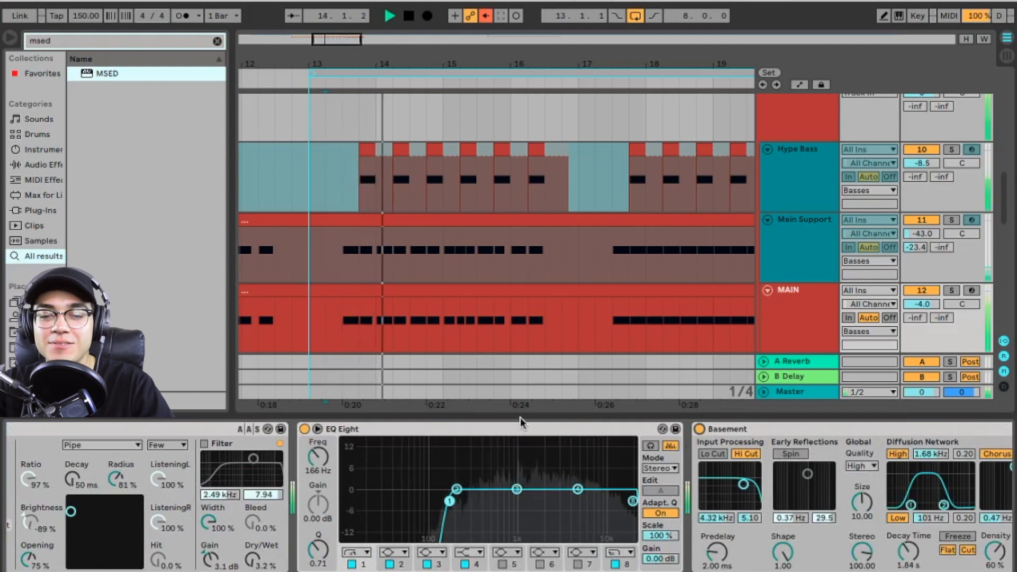
key("space")
key("space")
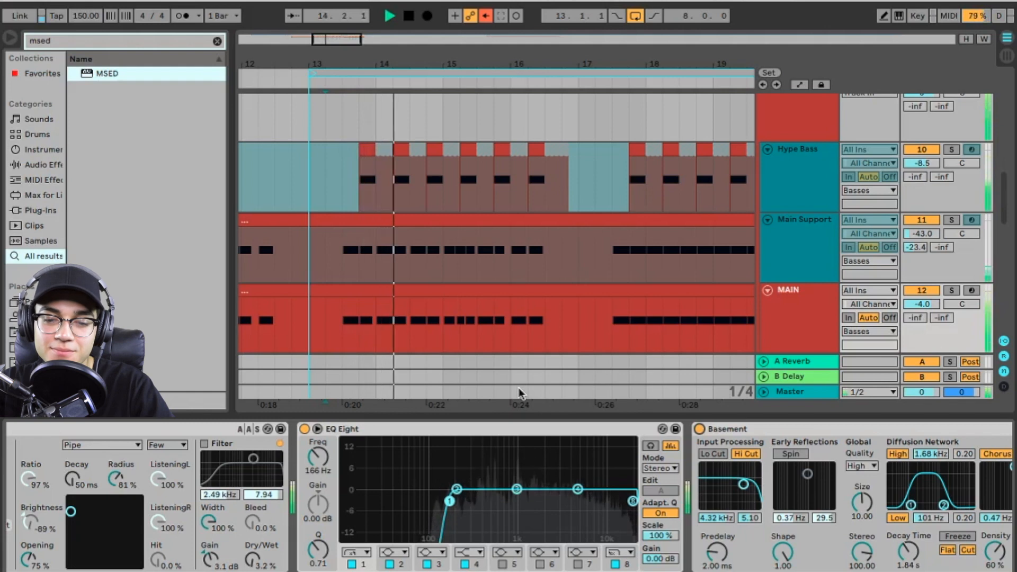
key("space")
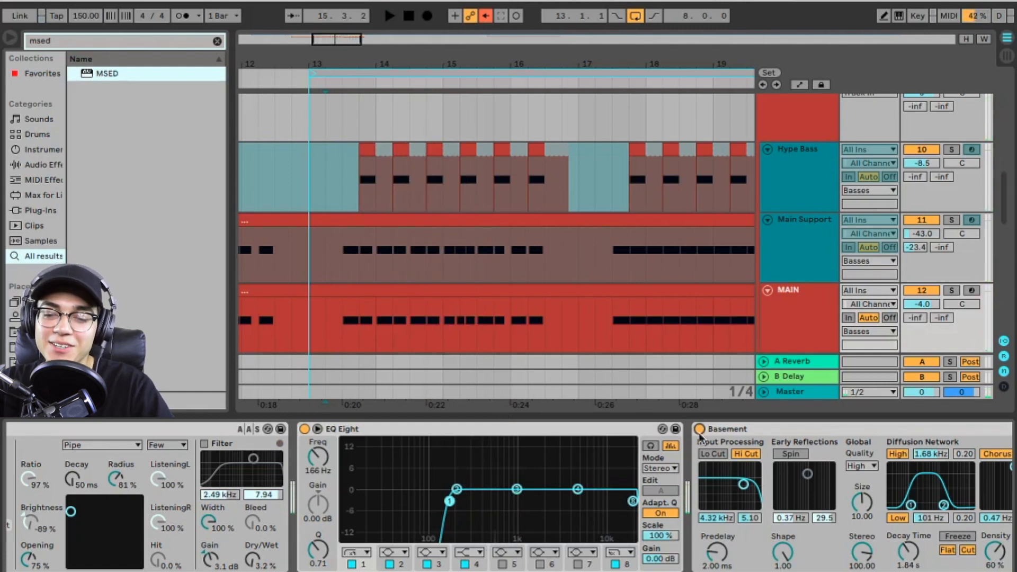
Switch off the MAIN track's effects again, working back from Basement to Kompany OTT so only Serum stays active
left_click(699, 430)
scroll(306, 428, "left", 5)
scroll(318, 432, "right", 5)
scroll(328, 435, "left", 8)
left_click(374, 429)
scroll(365, 430, "left", 5)
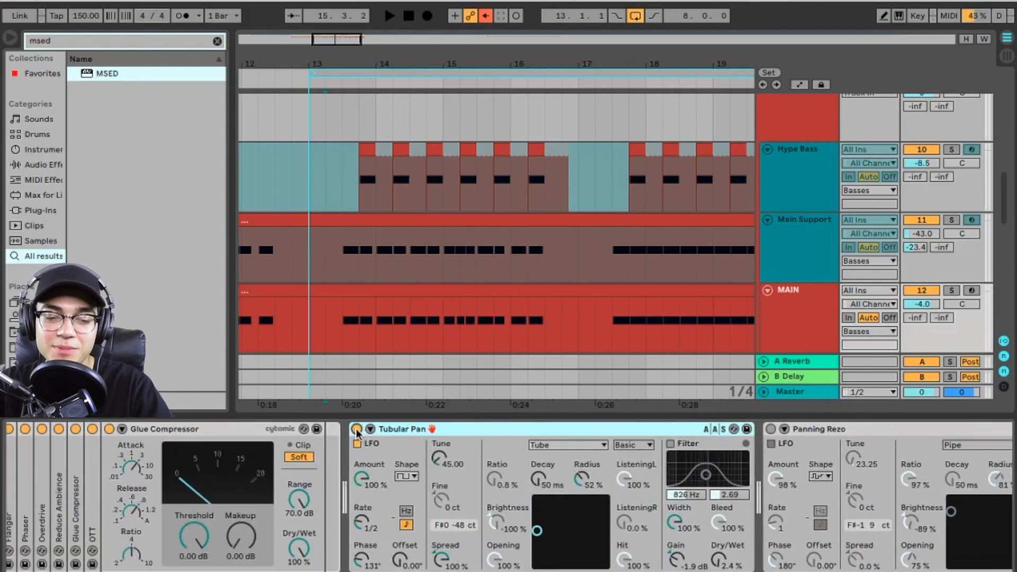
scroll(355, 433, "left", 10)
left_click(517, 429)
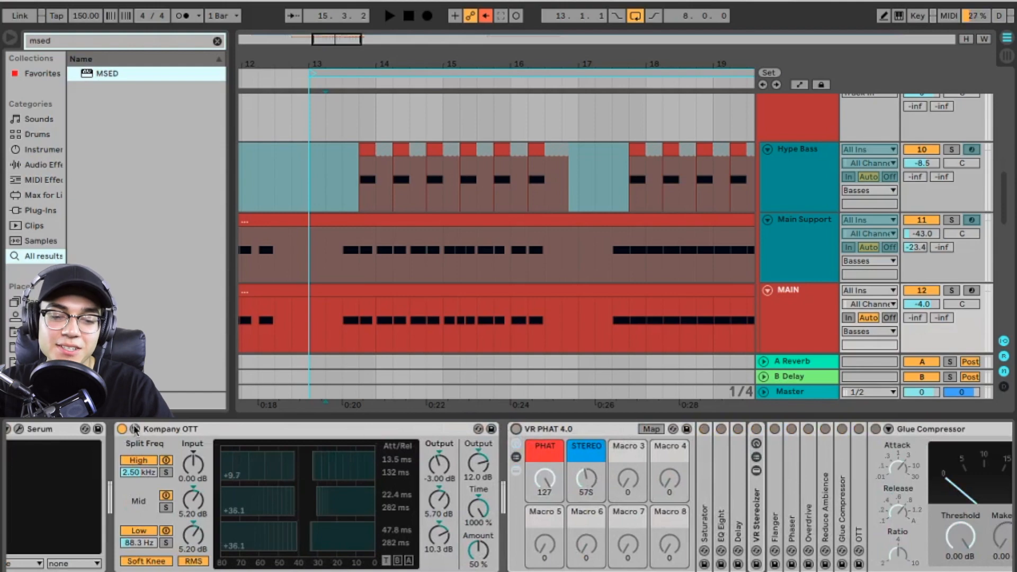
left_click(122, 429)
scroll(125, 432, "left", 2)
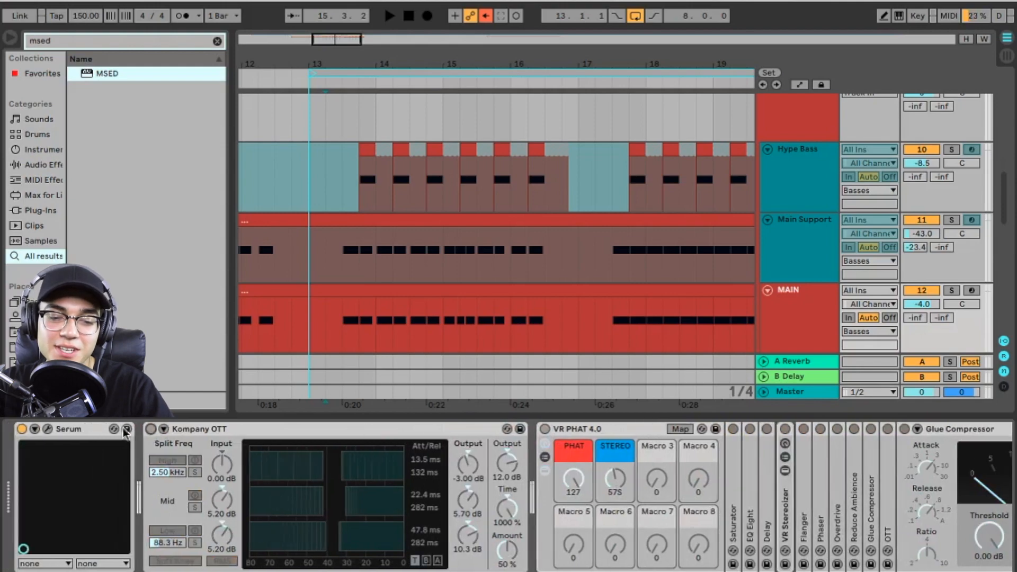
Review Serum's oscillator page and close it, and play the drop with Kompany OTT switched on
left_click(47, 429)
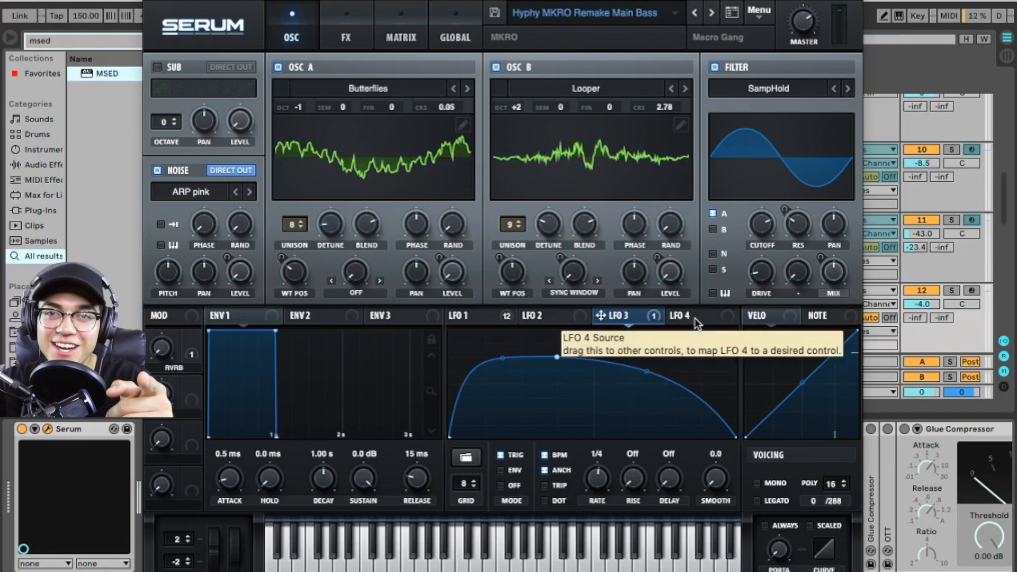
left_click(155, 7)
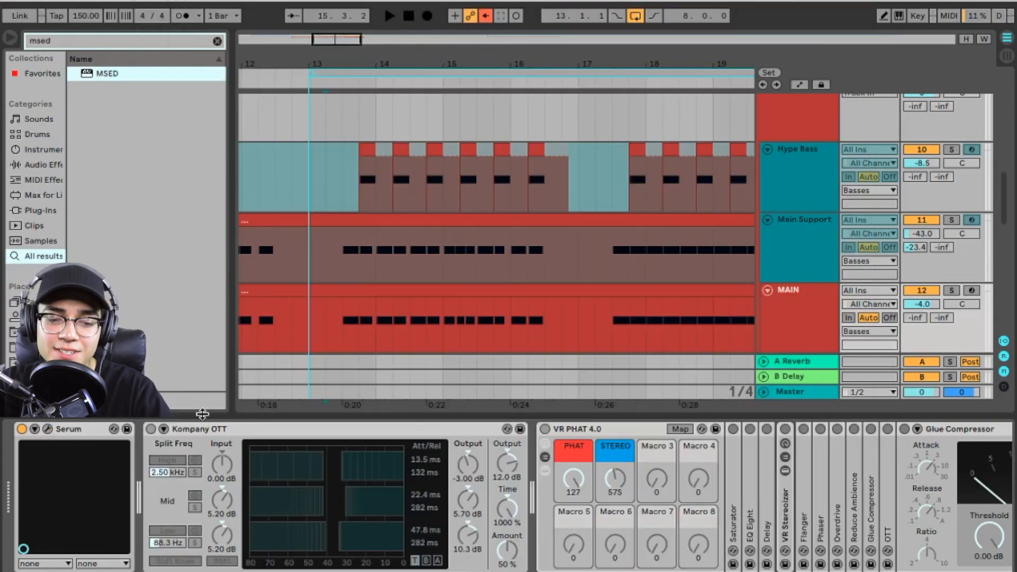
left_click(152, 429)
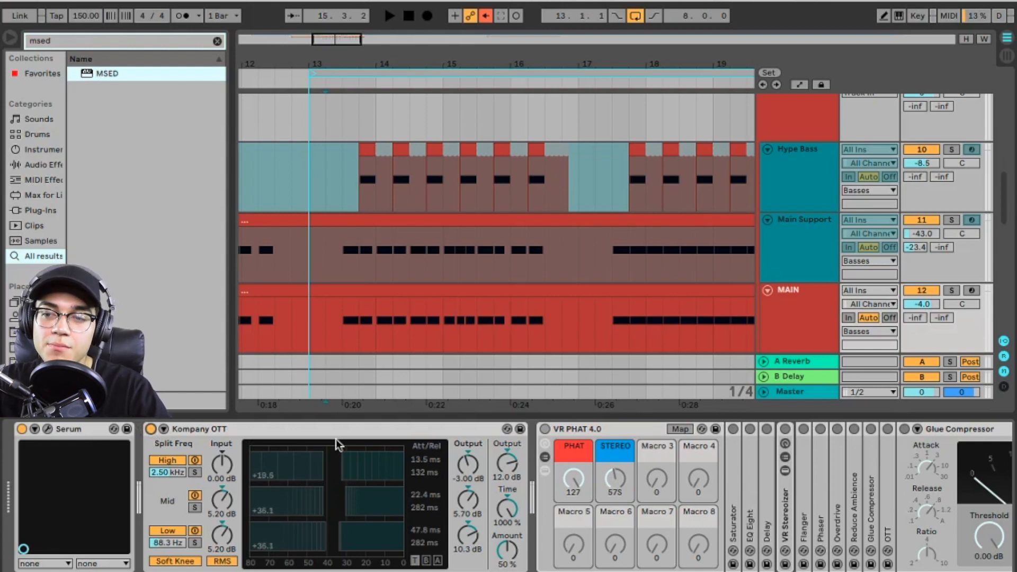
key("space")
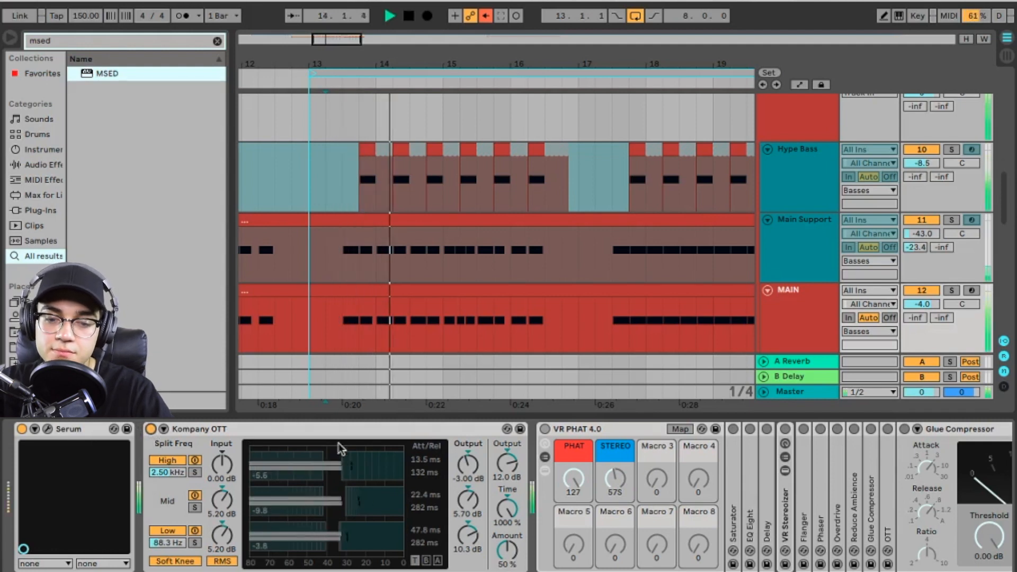
key("space")
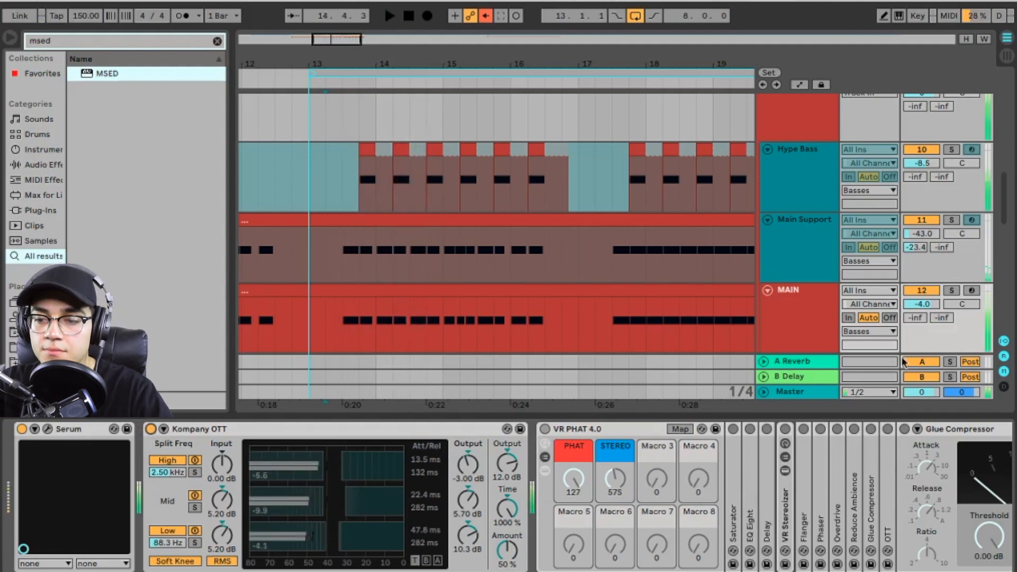
Solo the MAIN track and play the bass with the VR PHAT 4.0 rack switched on
left_click(952, 291)
key("space")
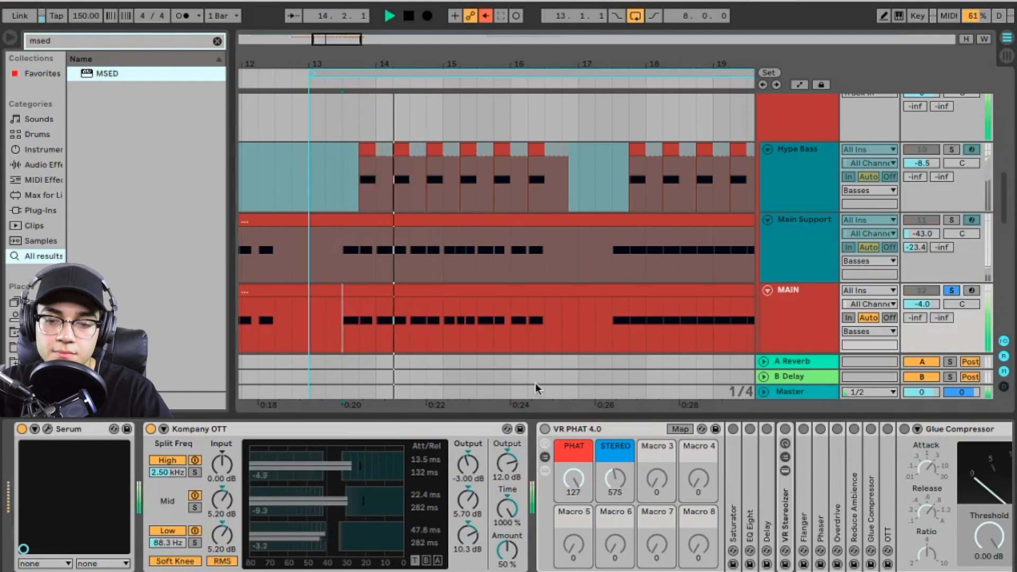
key("space")
scroll(548, 435, "right", 3)
key("space")
scroll(548, 434, "right", 5)
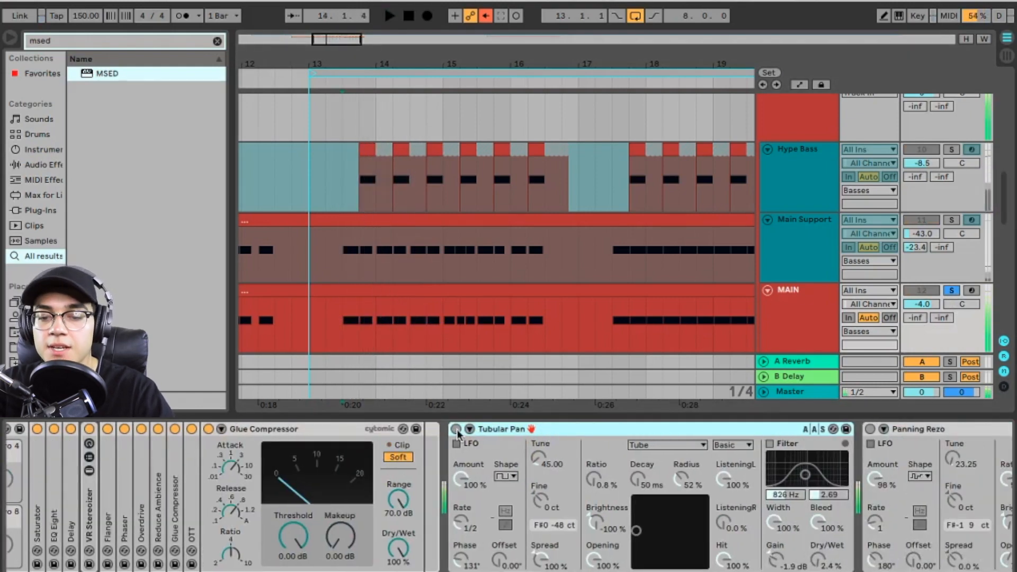
Switch on Tubular Pan, clear the browser search, play the bass from position 13.3.1 and check the device's decay
left_click(456, 429)
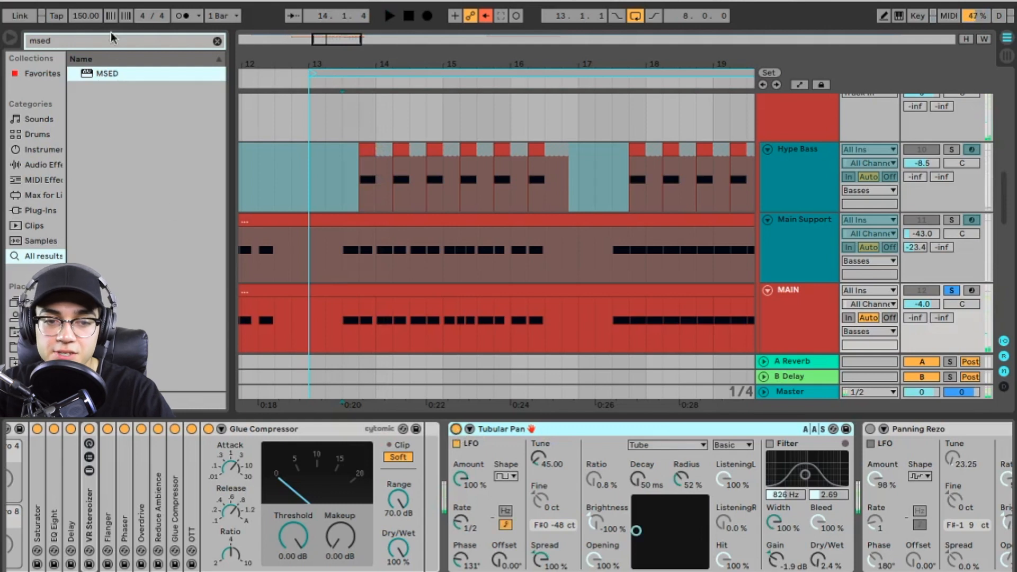
left_click(217, 41)
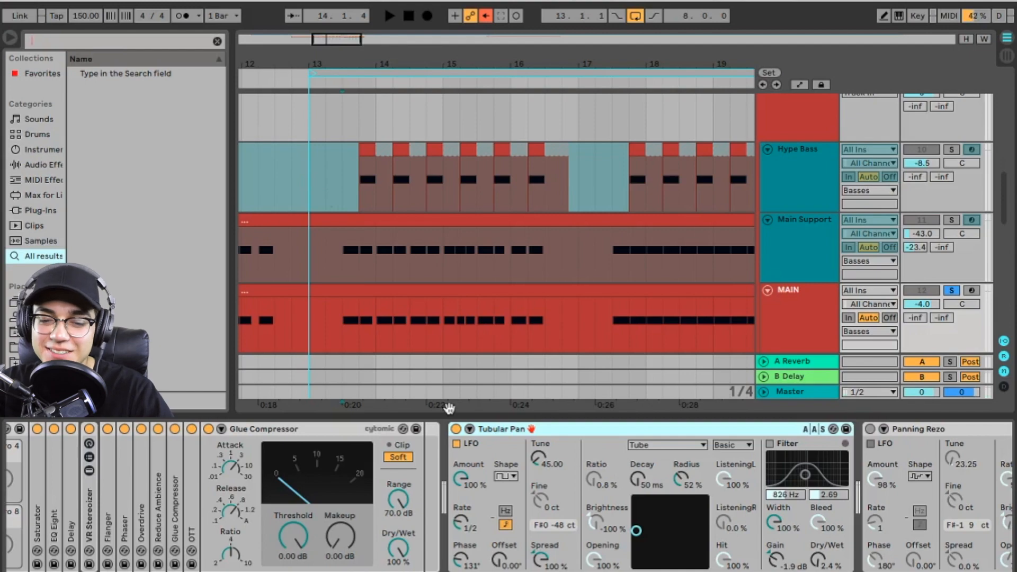
left_click(349, 321)
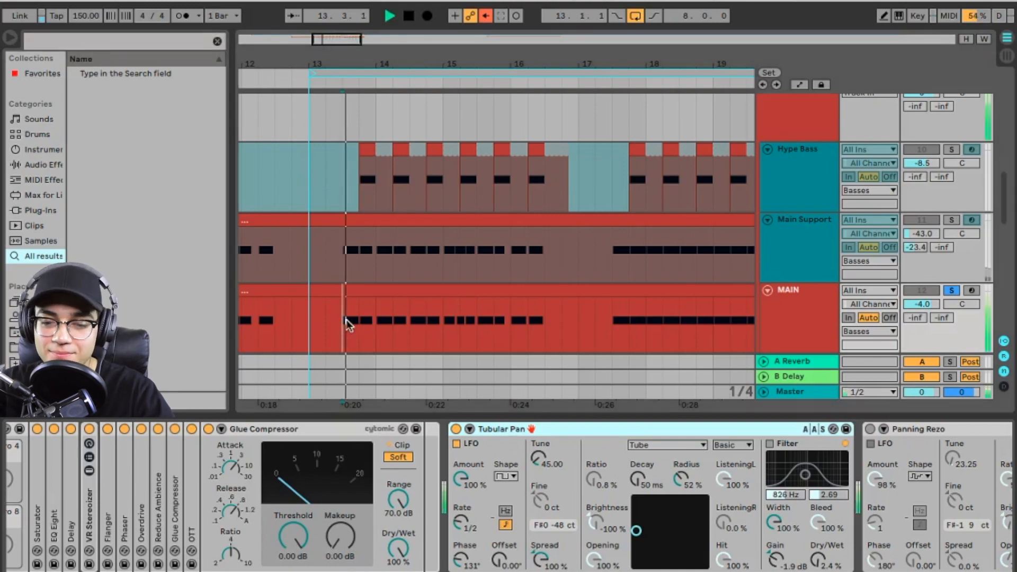
key("space")
scroll(560, 443, "right", 3)
scroll(559, 442, "right", 3)
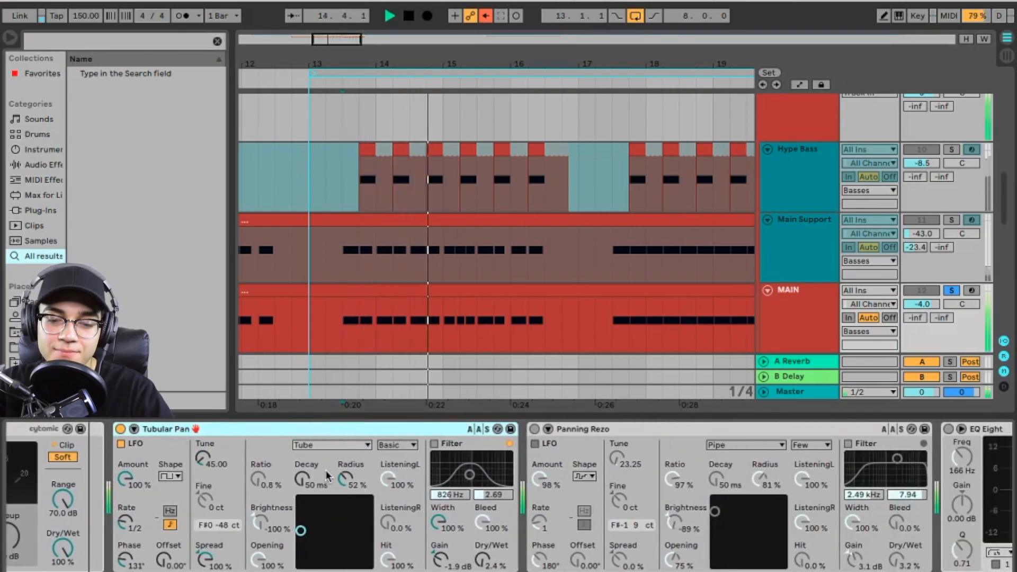
key("space")
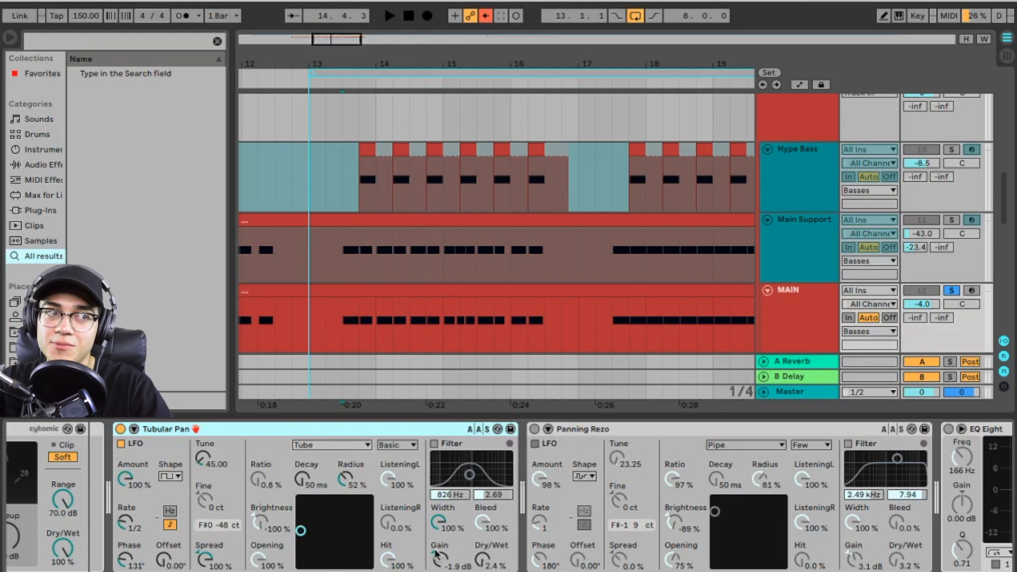
mouse_move(303, 480)
left_mouse_down()
mouse_move(303, 448)
mouse_move(303, 479)
left_mouse_up()
Switch on the Panning Rezo resonator on the MAIN track and play the bass through it
scroll(595, 518, "right", 4)
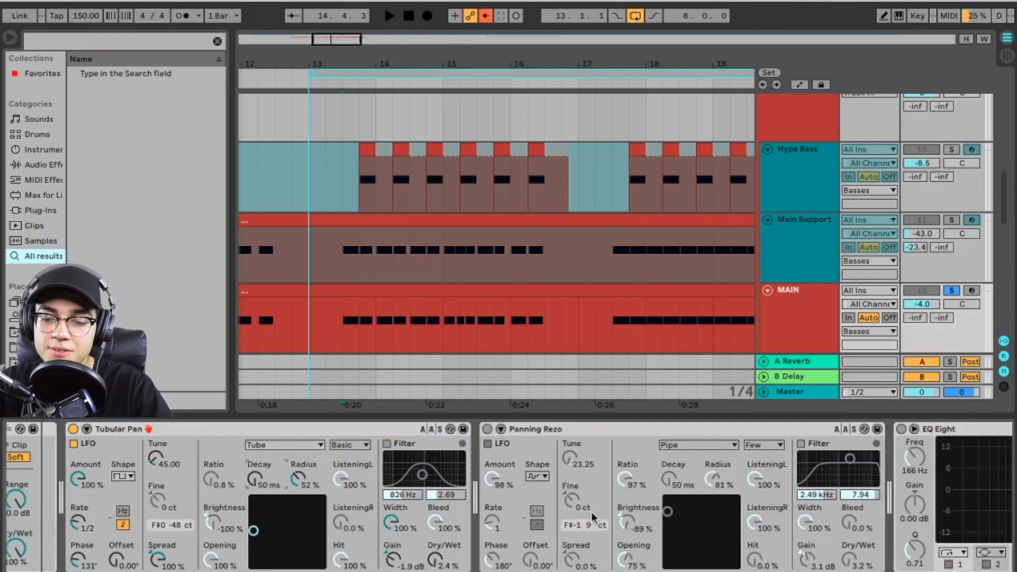
left_click(340, 429)
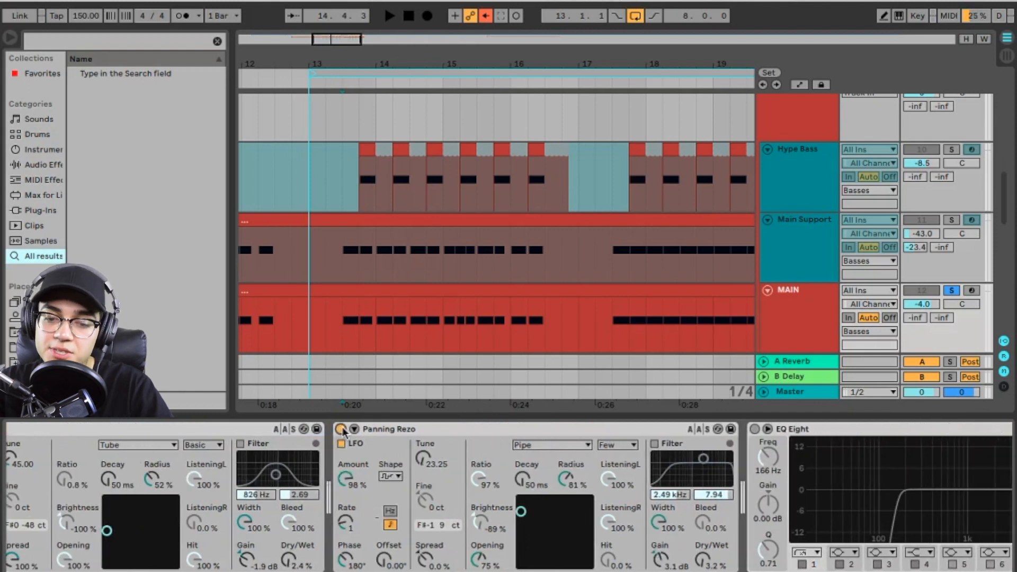
key("space")
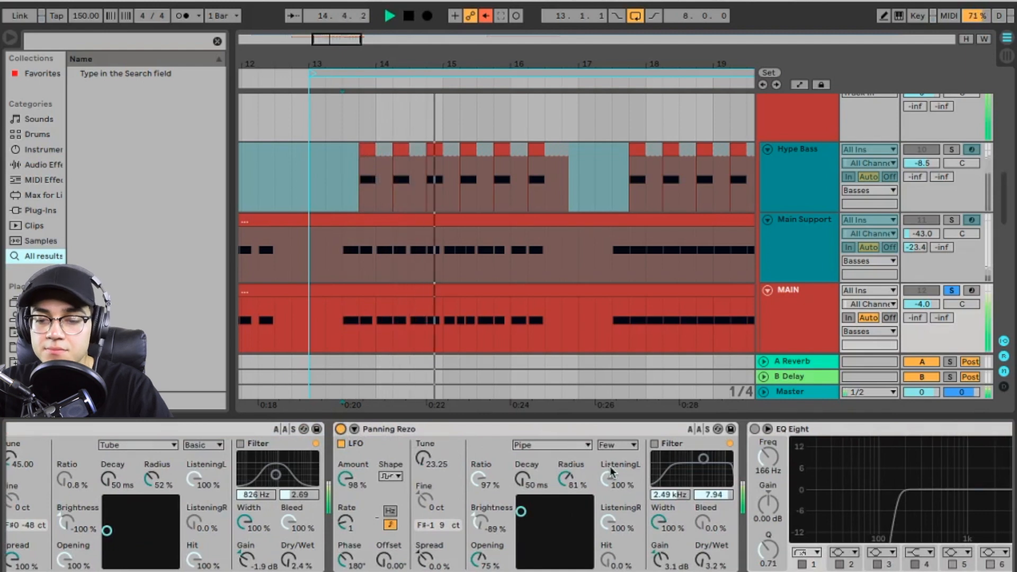
scroll(683, 557, "right", 3)
key("space")
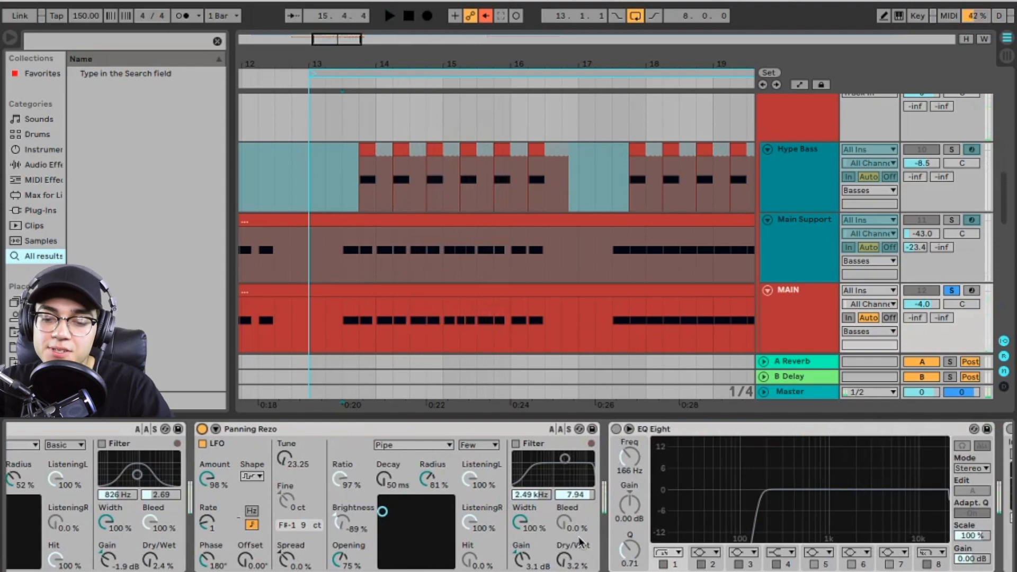
Switch on EQ Eight after Panning Rezo and play the bass with its low cut applied
left_click(616, 429)
scroll(609, 508, "right", 8)
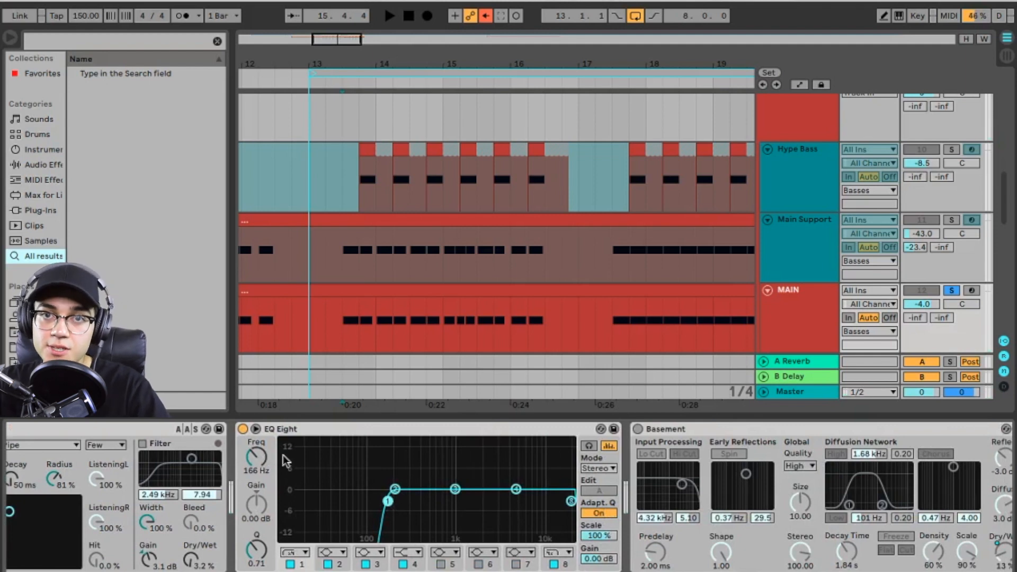
key("space")
scroll(284, 455, "right", 2)
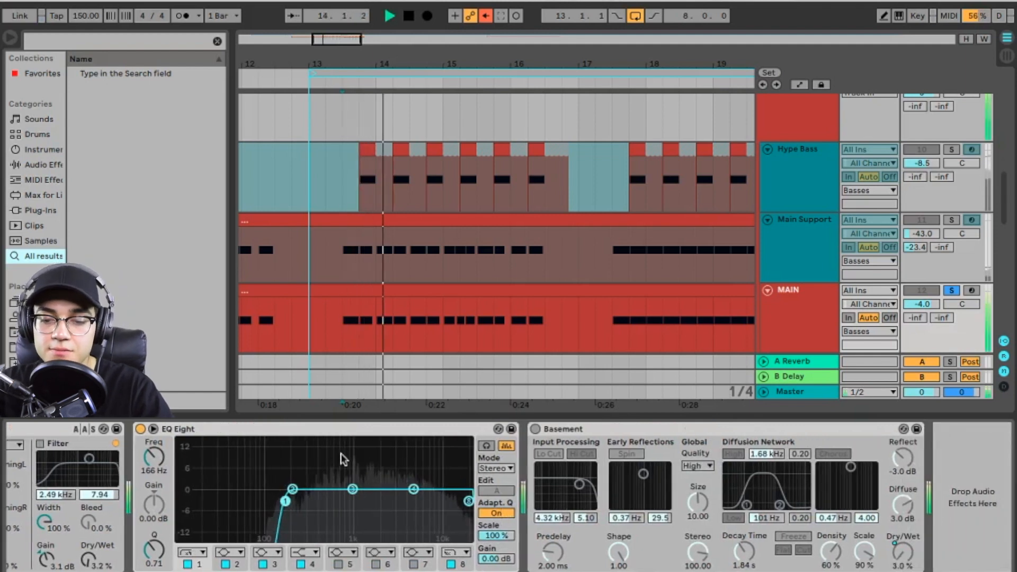
key("space")
Switch on the Basement reverb and show its Dry/Wet automation on the MAIN track from position 13.3.1
left_click(535, 429)
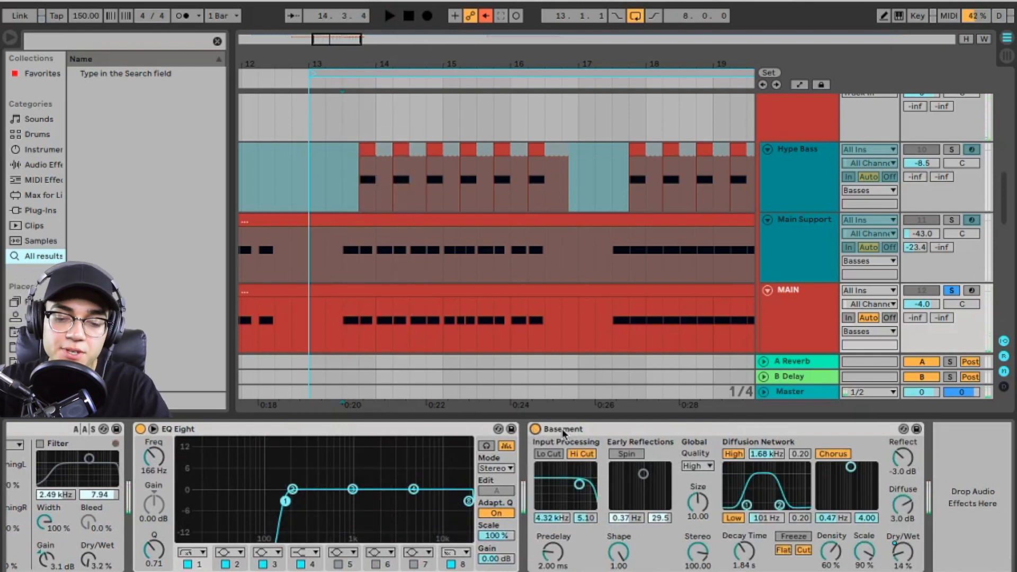
left_click_drag(562, 414, 564, 418)
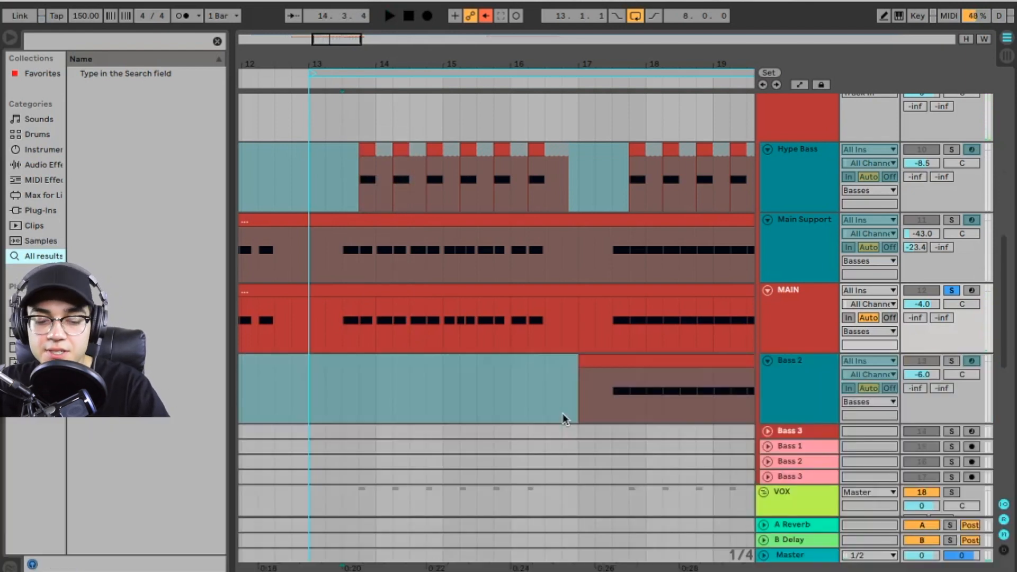
key("a")
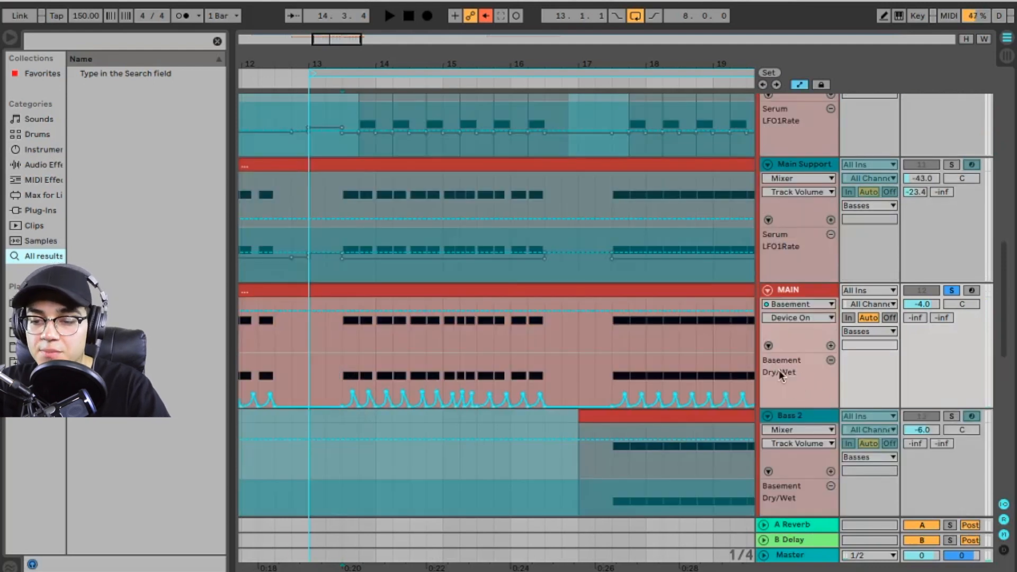
left_click(342, 377)
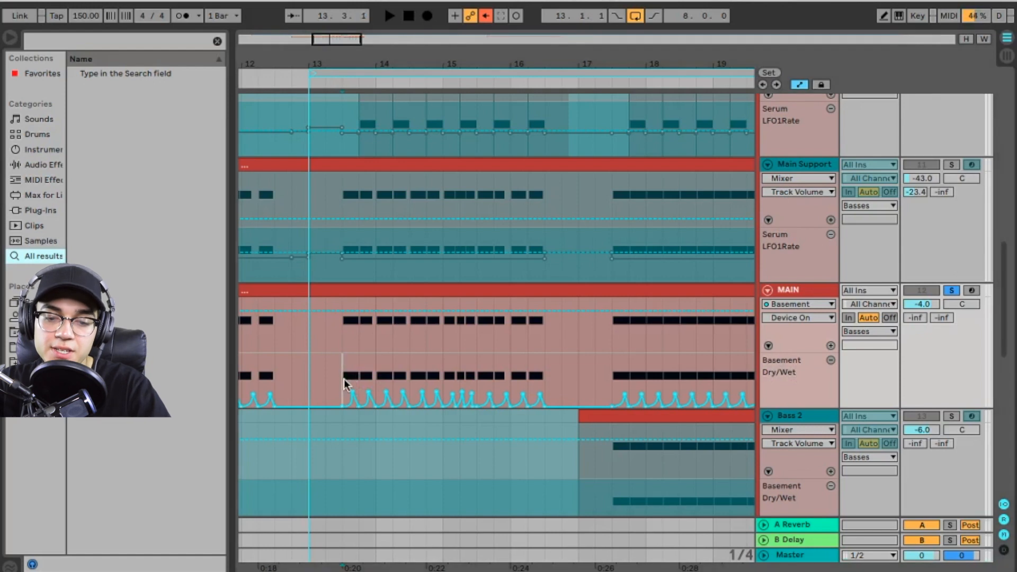
Play the MAIN bass from position 13.3.1 to hear the Basement reverb's Dry/Wet automation
scroll(341, 372, "up", 5)
scroll(342, 372, "down", 3)
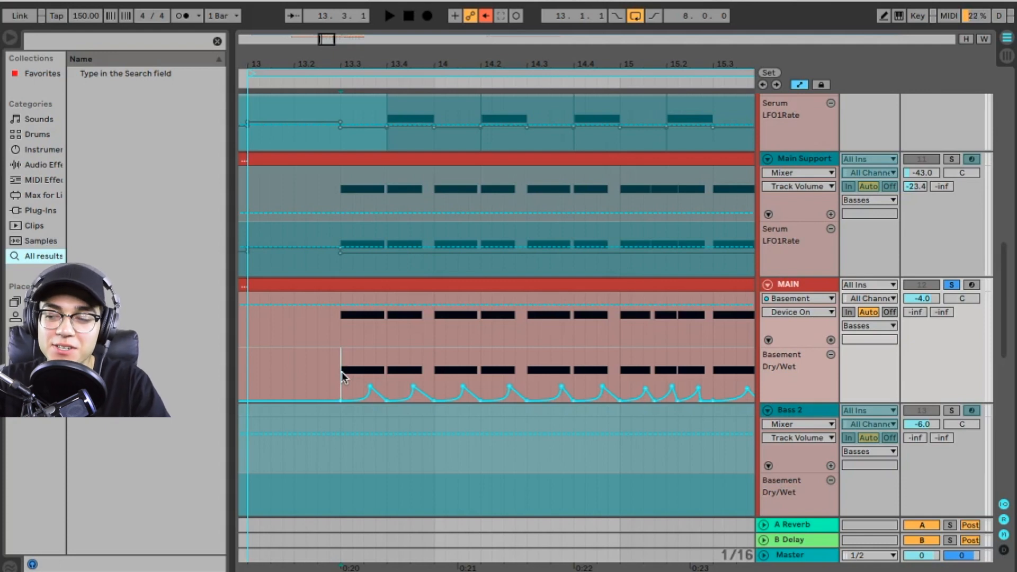
key("space")
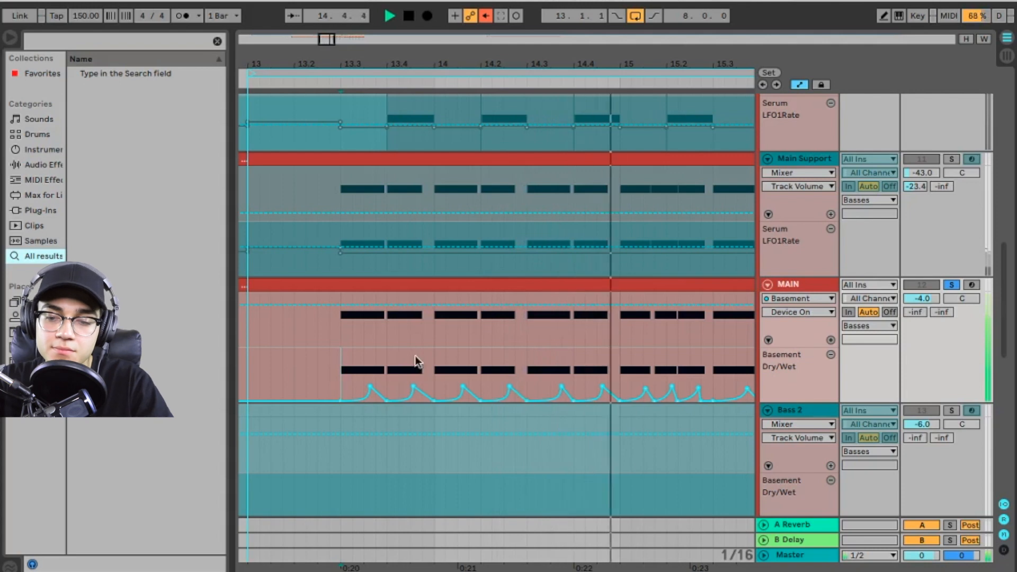
scroll(461, 370, "down", 4)
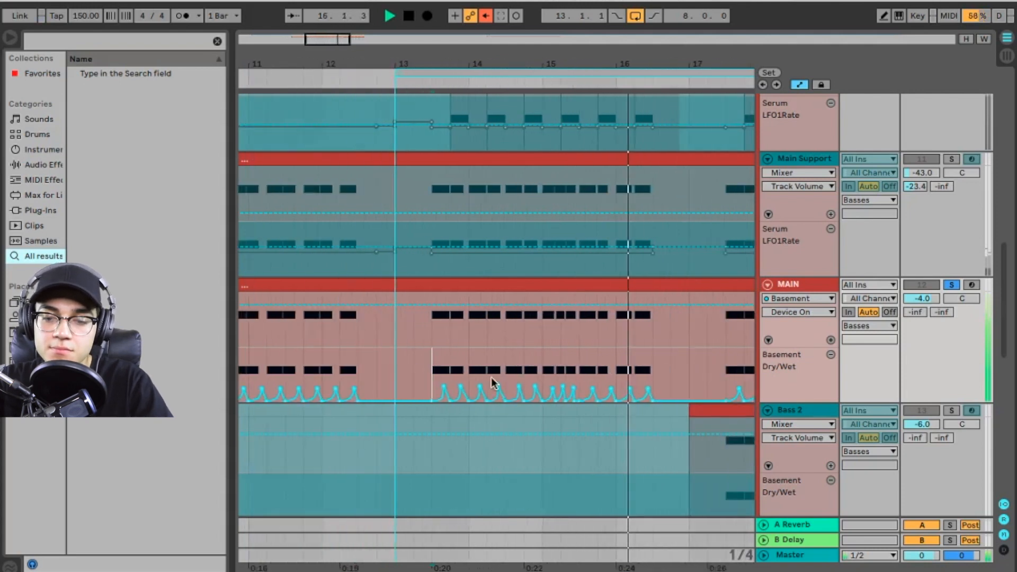
key("space")
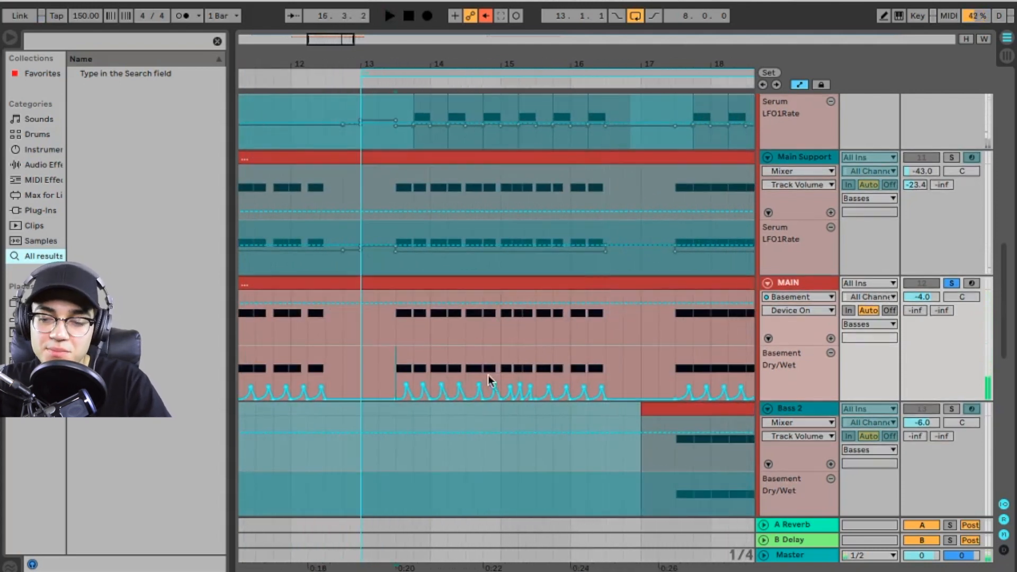
Hide the automation lanes, freeze the MAIN track and turn off its solo
key("a")
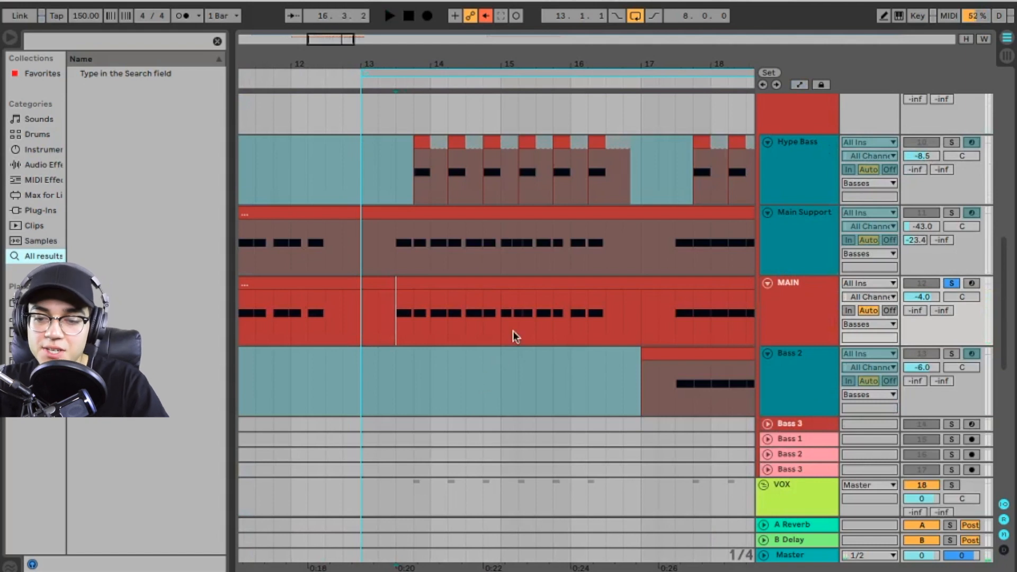
scroll(524, 356, "down", 2)
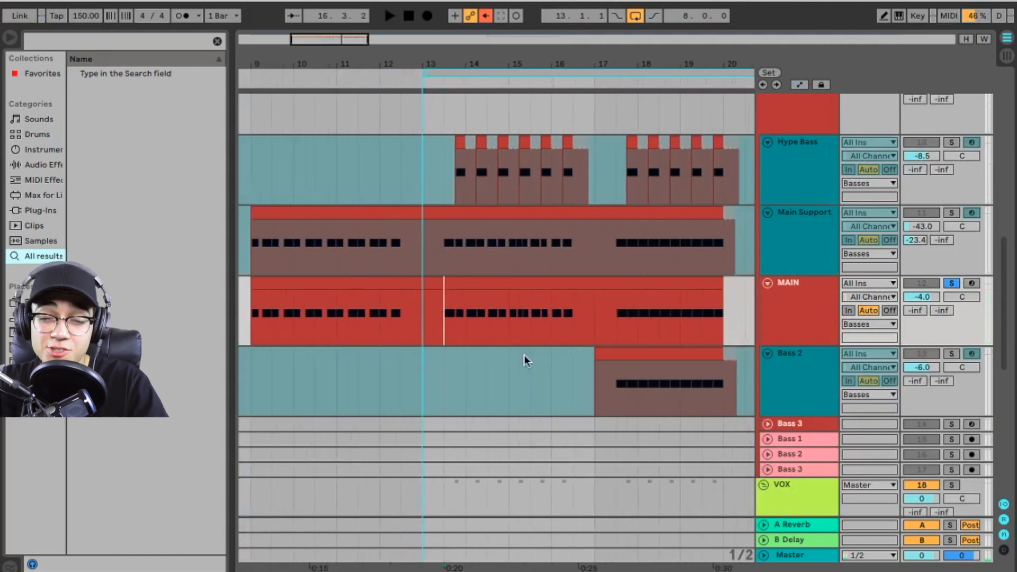
right_click(805, 304)
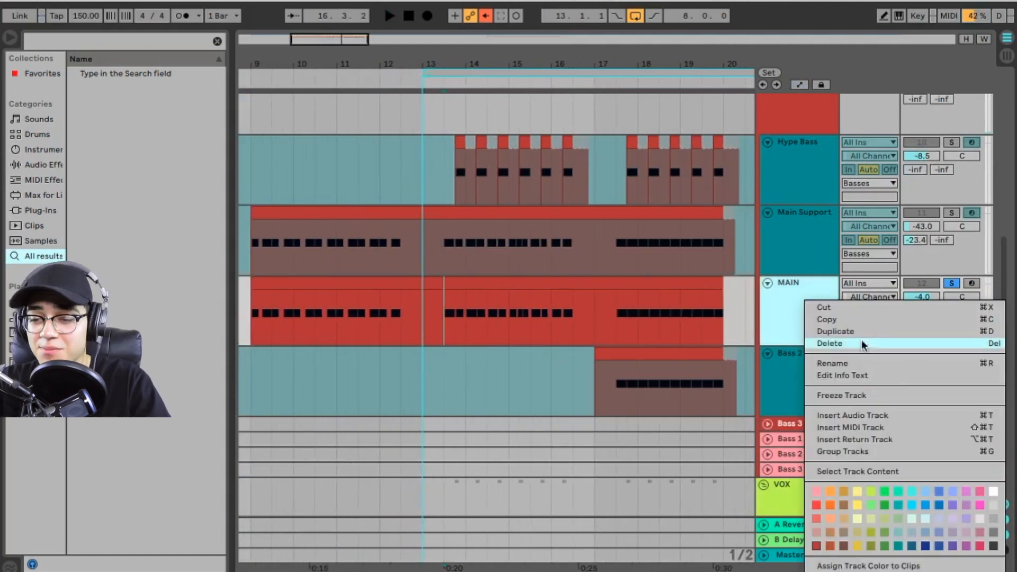
left_click(863, 395)
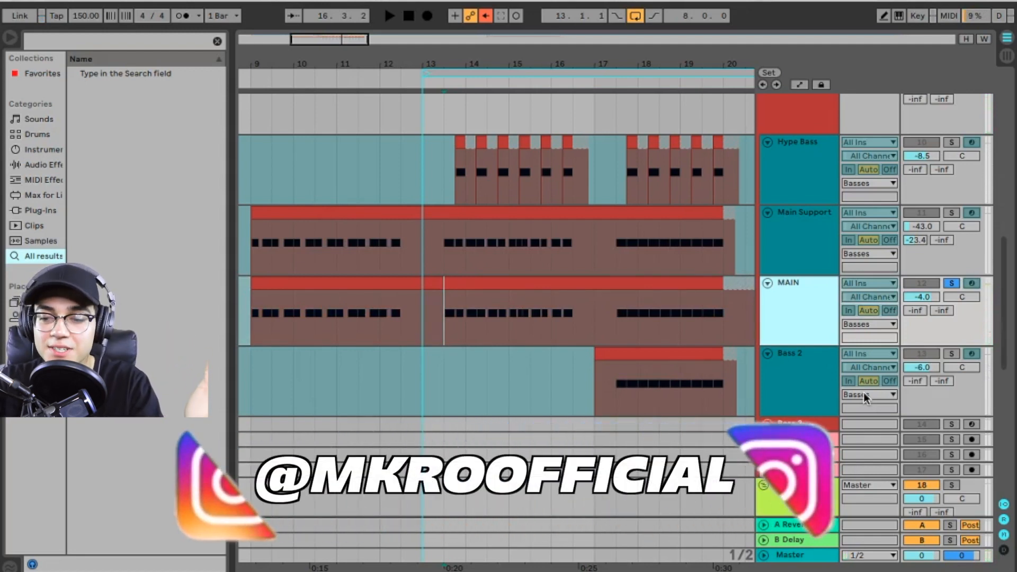
left_click(951, 283)
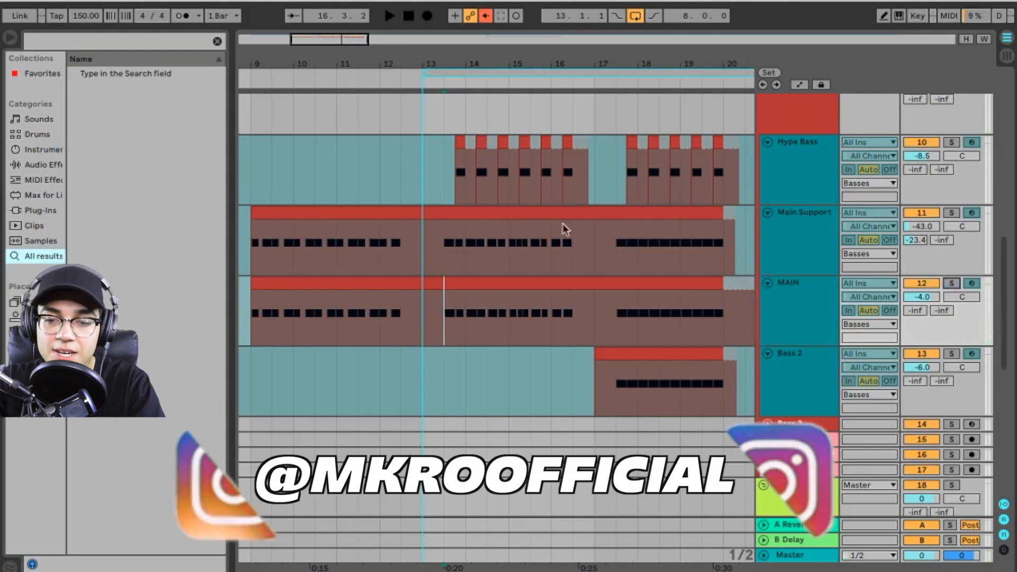
Solo the Main Support track and raise its volume to -11.3 dB during playback
scroll(804, 281, "up", 2)
left_click(804, 281)
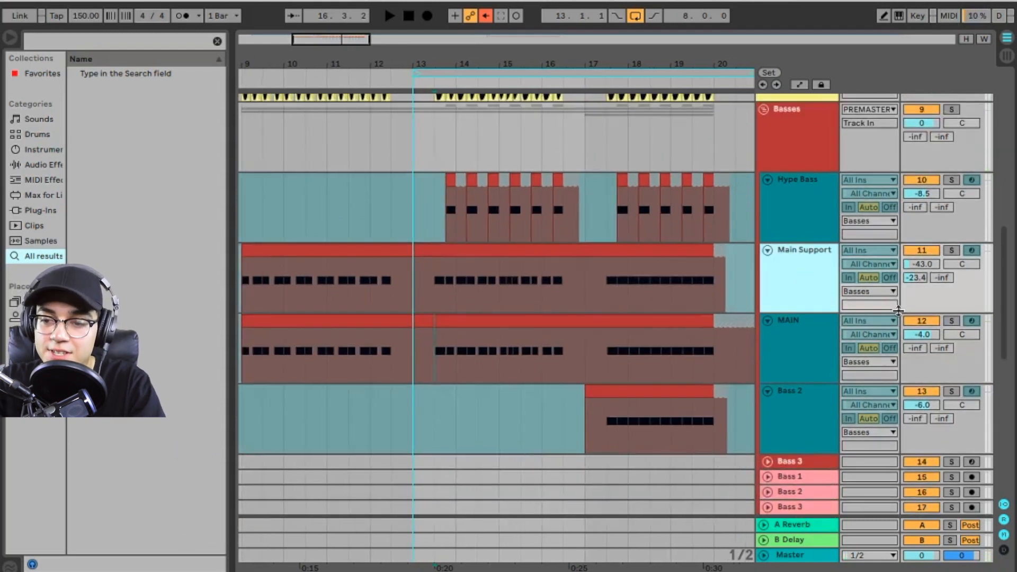
left_click(952, 250)
left_click(800, 282)
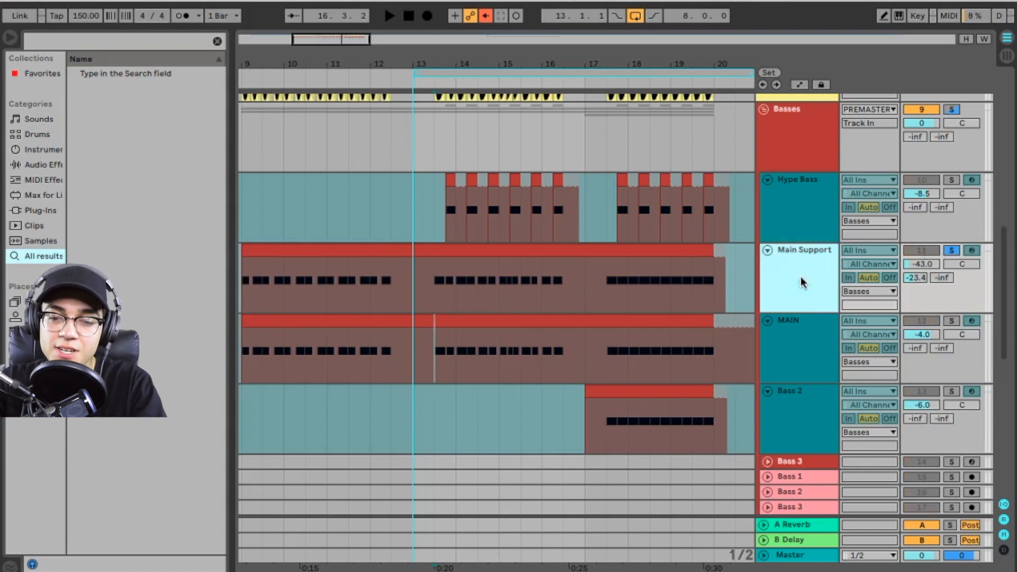
left_click(931, 264)
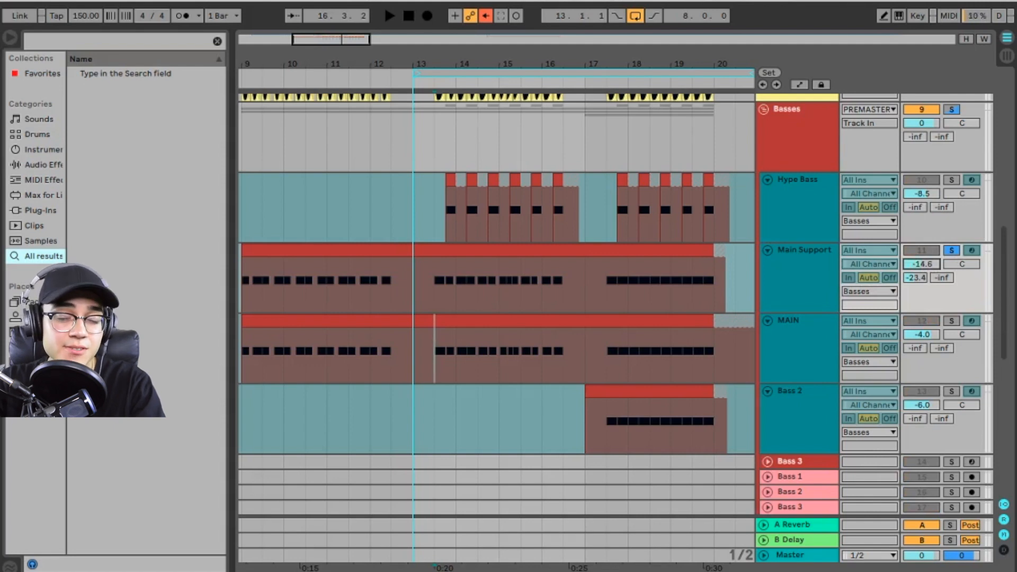
key("space")
left_click_drag(933, 264, 933, 257)
Show the Main Support track's device chain and replay the layer on its own
left_click(803, 268)
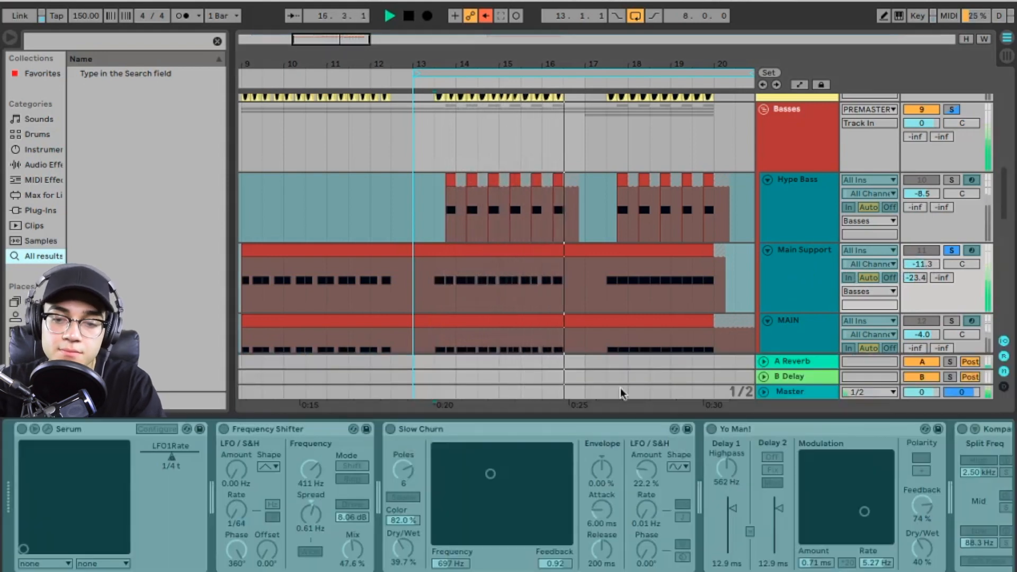
key("space")
key("space")
key("space")
Unfreeze the Main Support track and show its automation with the start point at 13.3.1
right_click(808, 278)
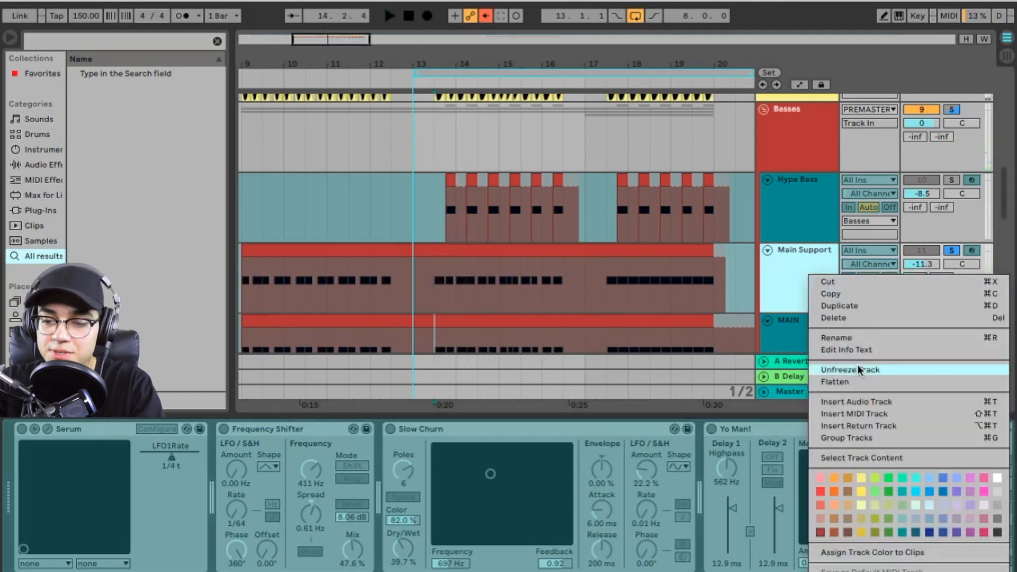
left_click(826, 368)
left_click(434, 286)
key("a")
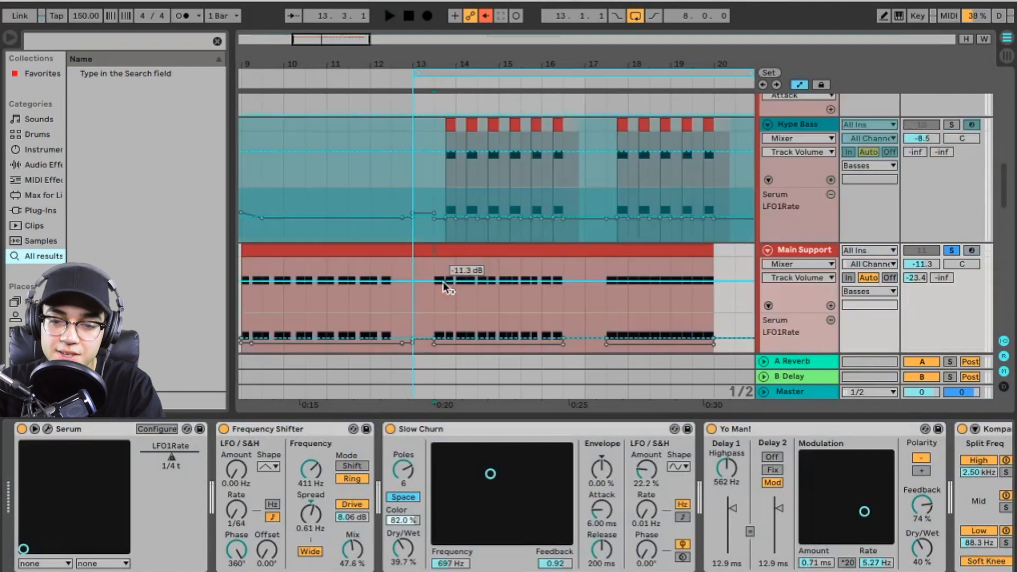
Re-enable Serum's LFO1Rate automation on Main Support and play the bass, setting the track volume to -10.2 dB
scroll(632, 303, "down", 2)
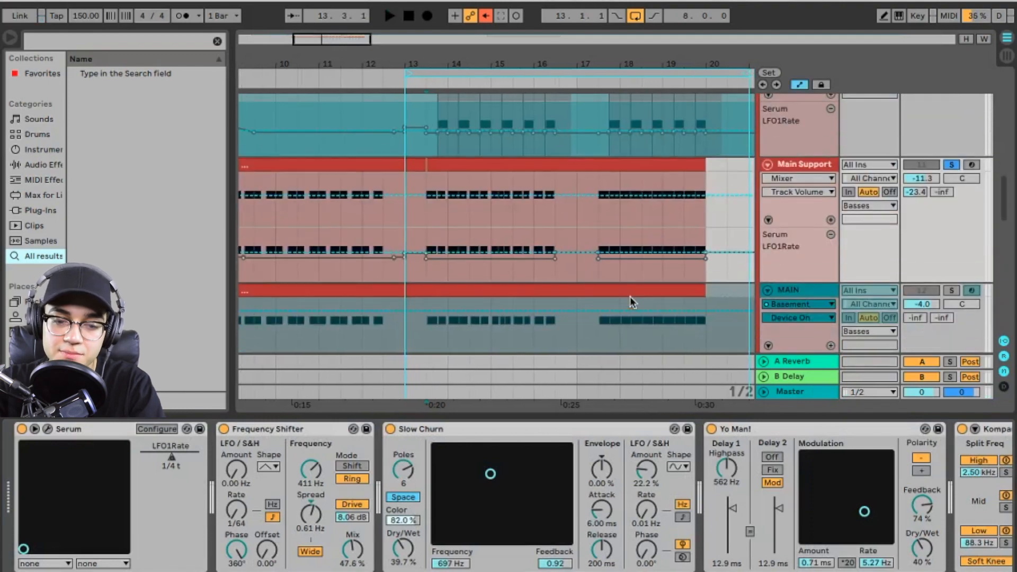
right_click(174, 462)
left_click(237, 507)
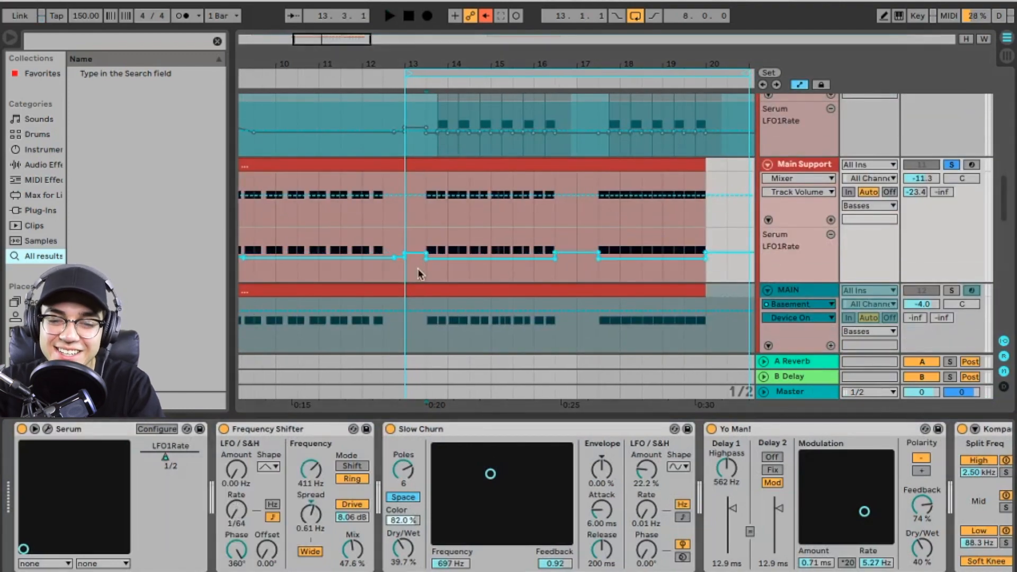
key("space")
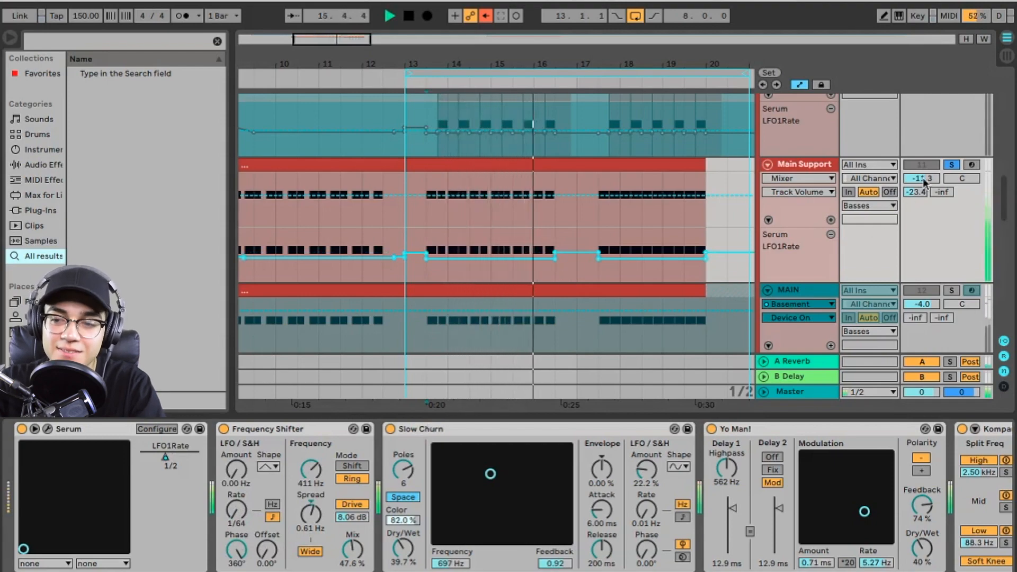
key("space")
Toggle the EQ Eight at the end of the Main Support chain and play the bass with it bypassed
scroll(434, 488, "down", 6)
scroll(434, 487, "down", 8)
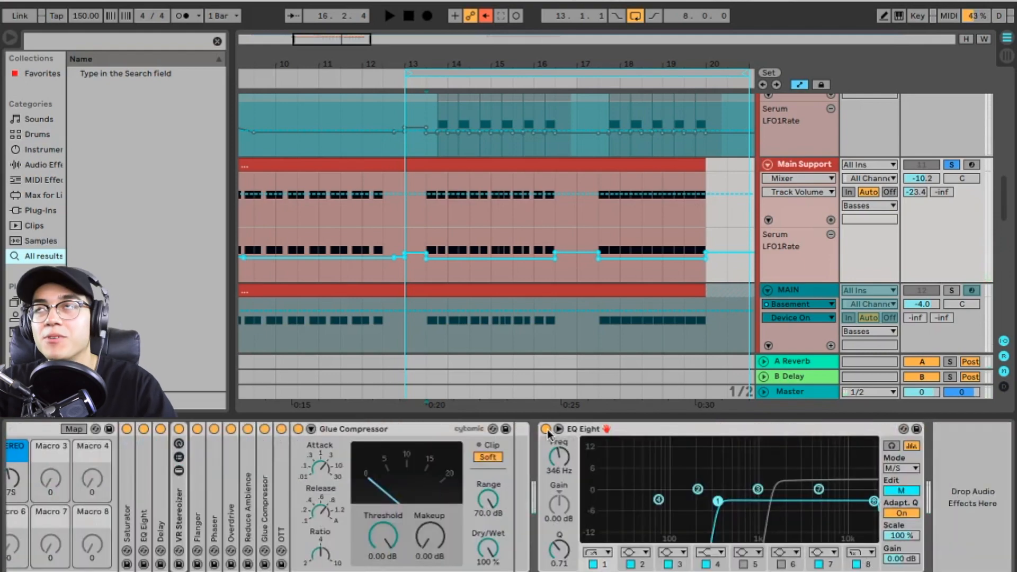
left_click(546, 429)
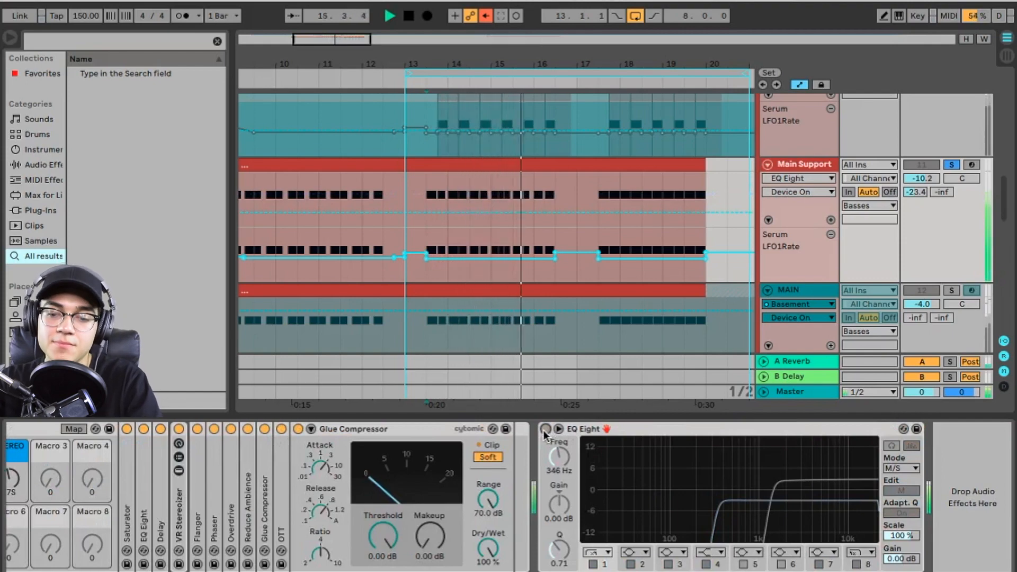
key("space")
left_click(546, 429)
Switch off Kompany OTT, Yo Man!, Slow Churn and Frequency Shifter on Main Support and open its Serum patch
scroll(548, 430, "left", 5)
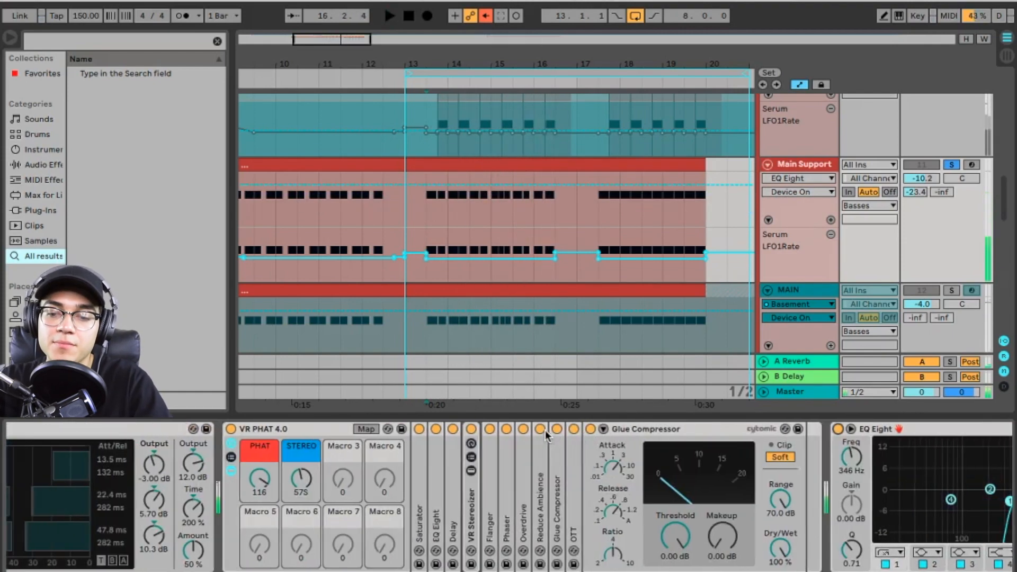
scroll(530, 466, "left", 3)
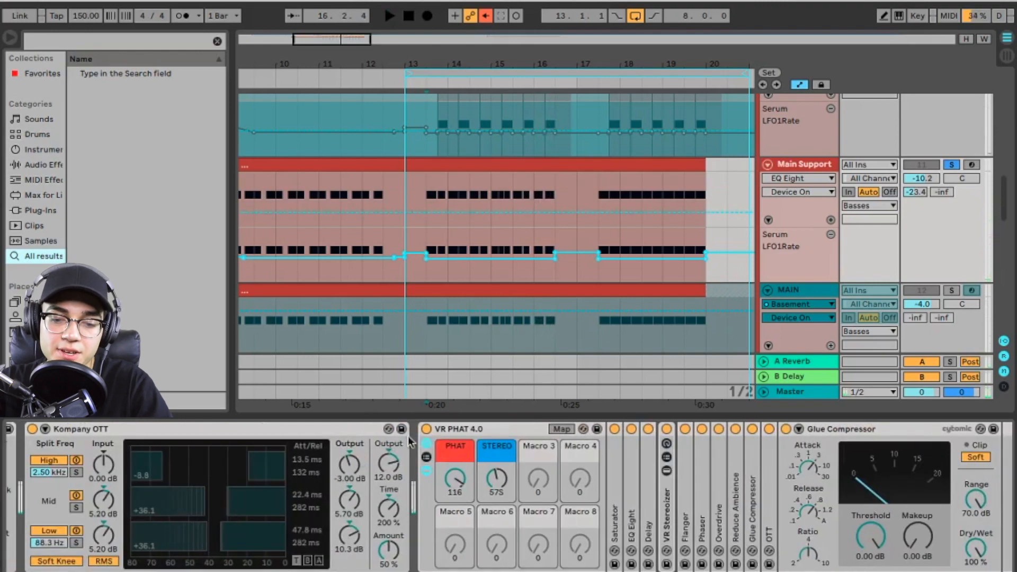
scroll(521, 439, "left", 6)
left_click(671, 429)
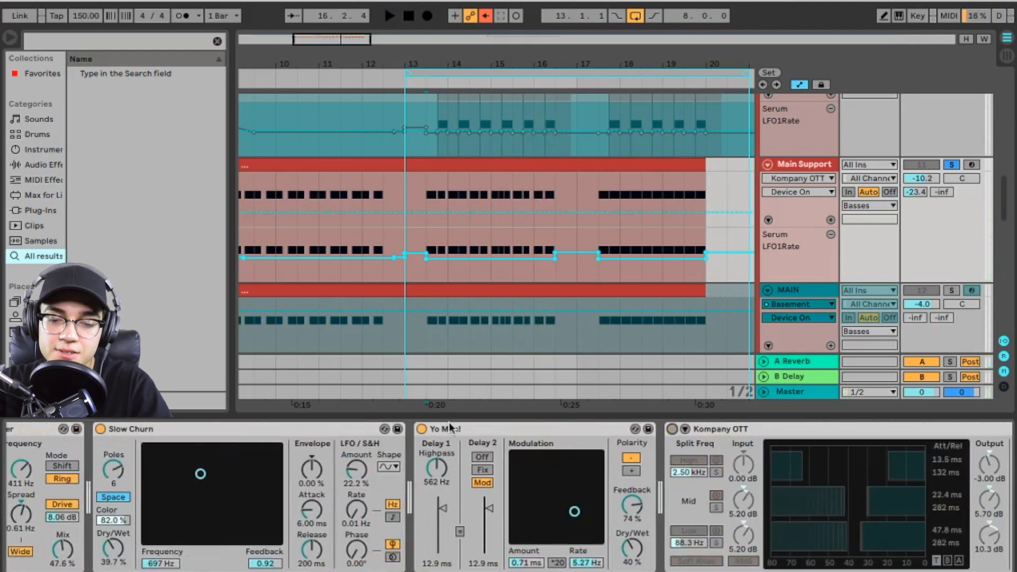
left_click(422, 429)
scroll(337, 448, "left", 4)
left_click(391, 429)
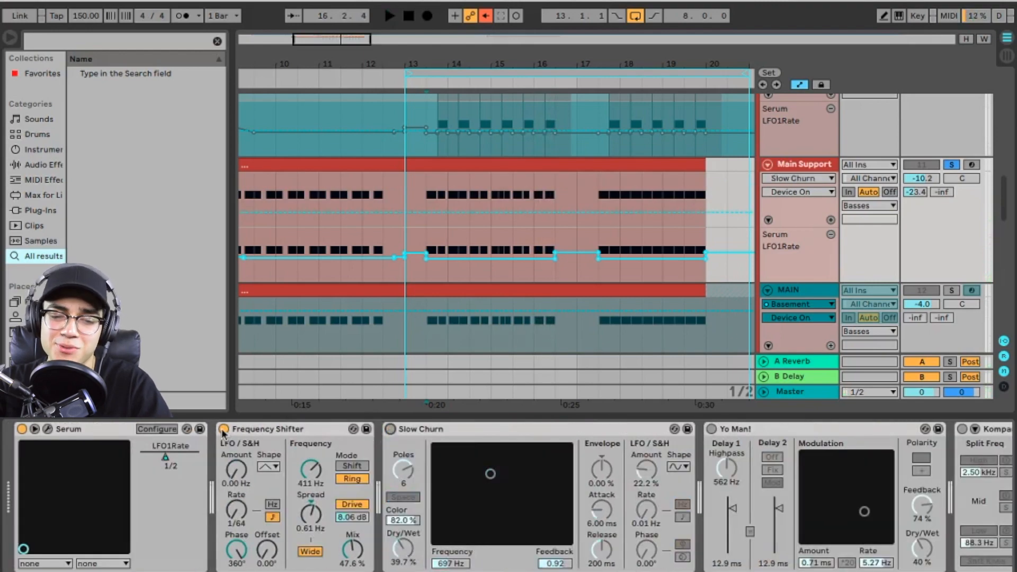
left_click(223, 429)
left_click(48, 429)
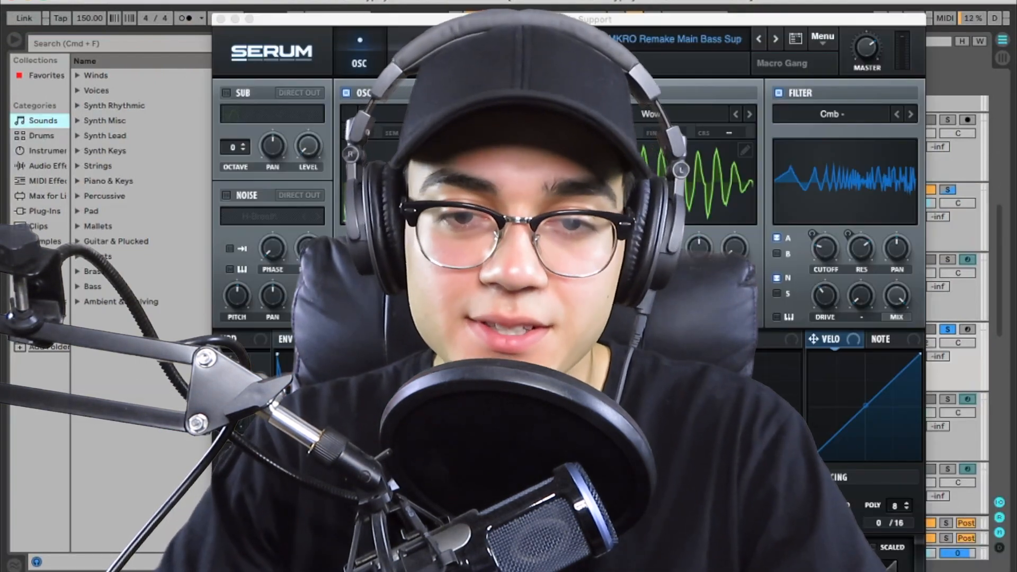
Move the Serum window out of the way, play the Main Support notes and bring the patch back into view
left_click_drag(472, 23, 508, 0)
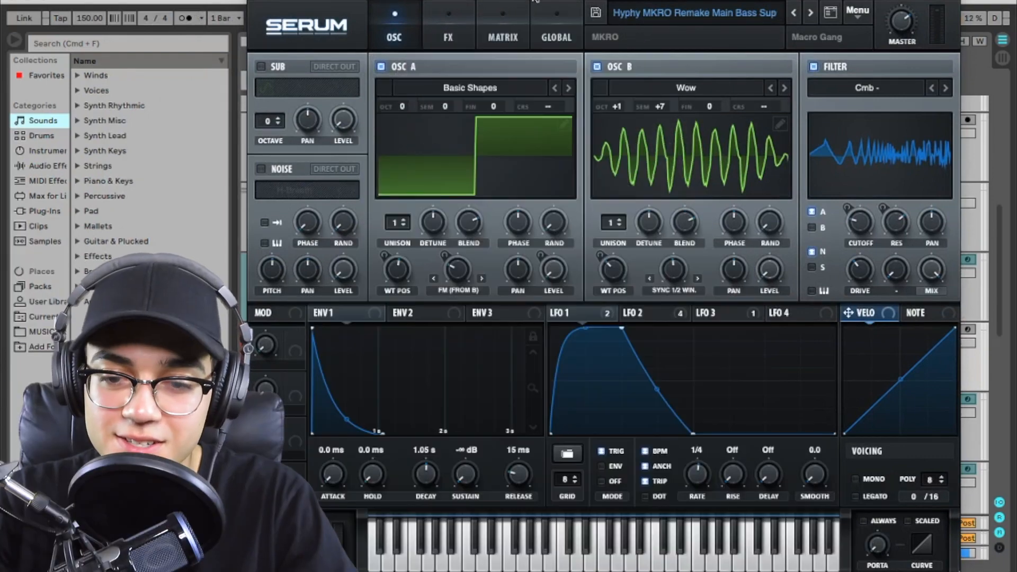
left_click_drag(535, 1, 428, 495)
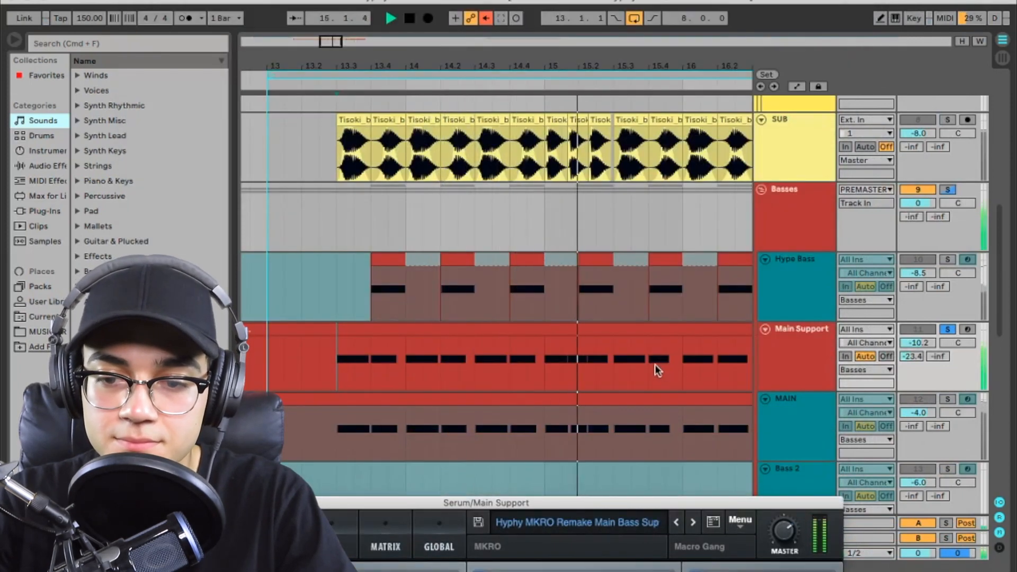
scroll(654, 363, "down", 3)
left_click_drag(726, 510, 886, 0)
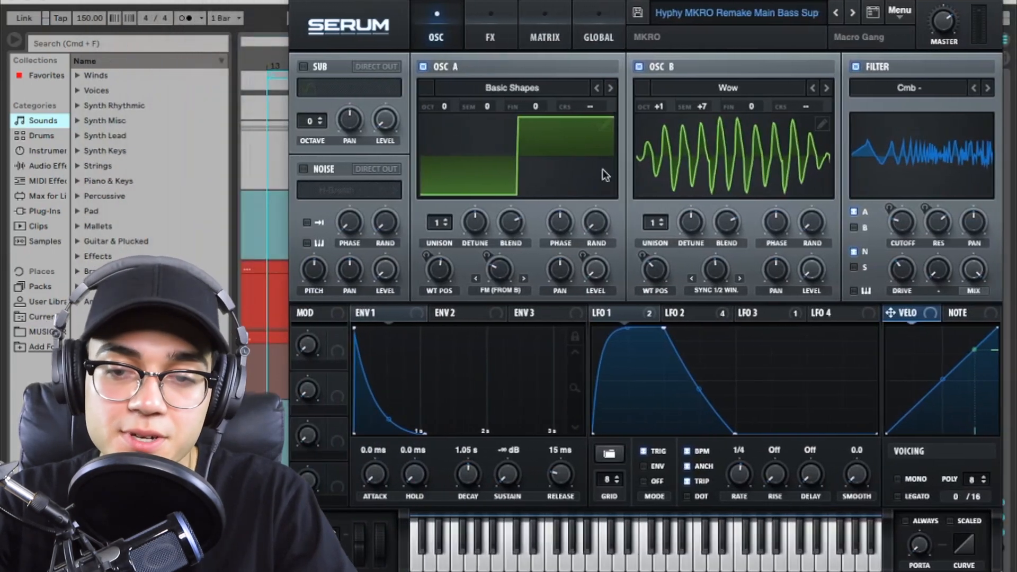
Switch off oscillator B and the filter in Serum, and check the patch's Hyper/Dimension, Distortion and Reverb effects
left_click(640, 66)
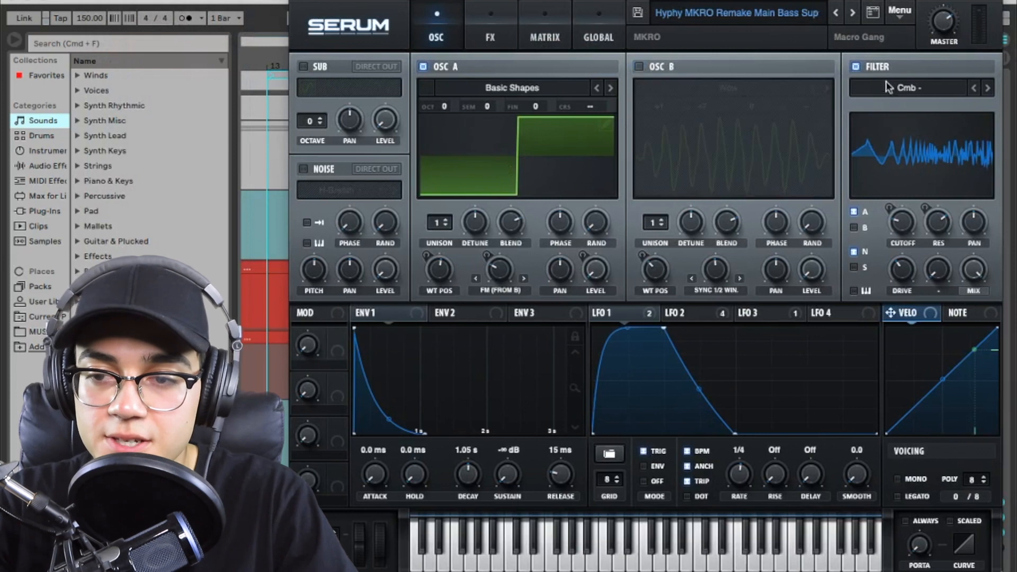
left_click(856, 67)
left_click(491, 20)
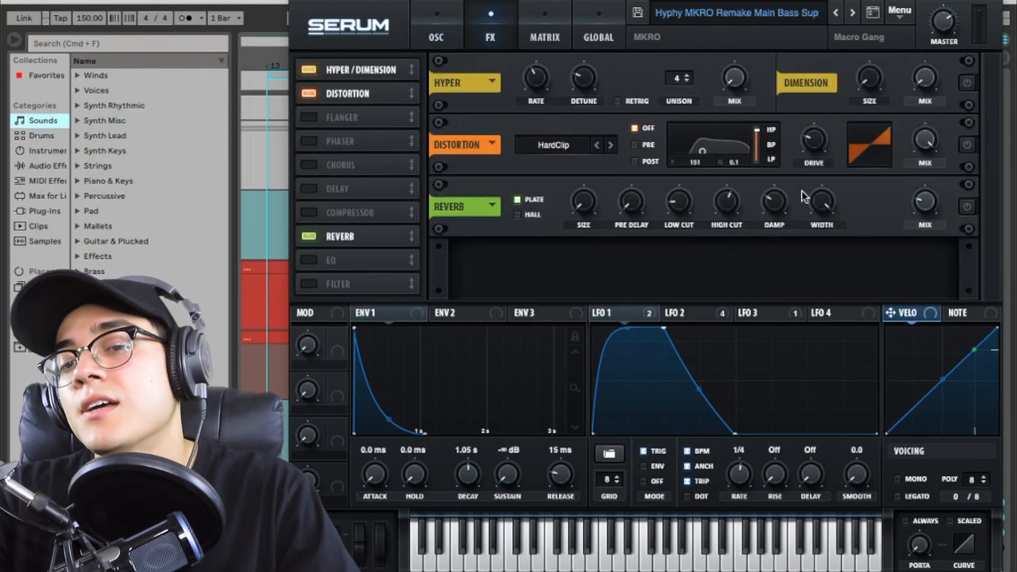
left_click(442, 26)
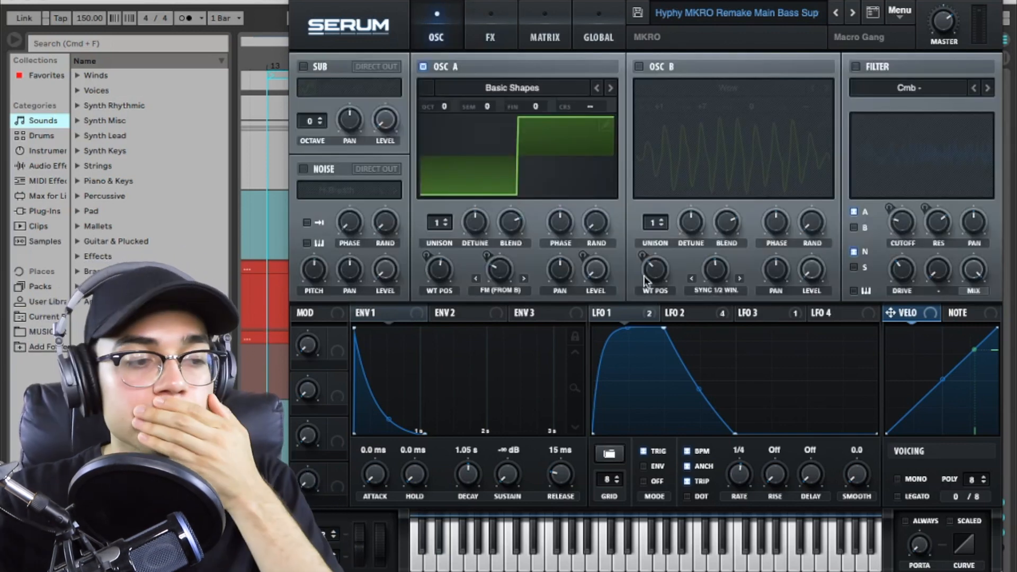
Examine the shapes and modulation targets of LFO 1 and LFO 2 in the Main Support patch
mouse_move(643, 275)
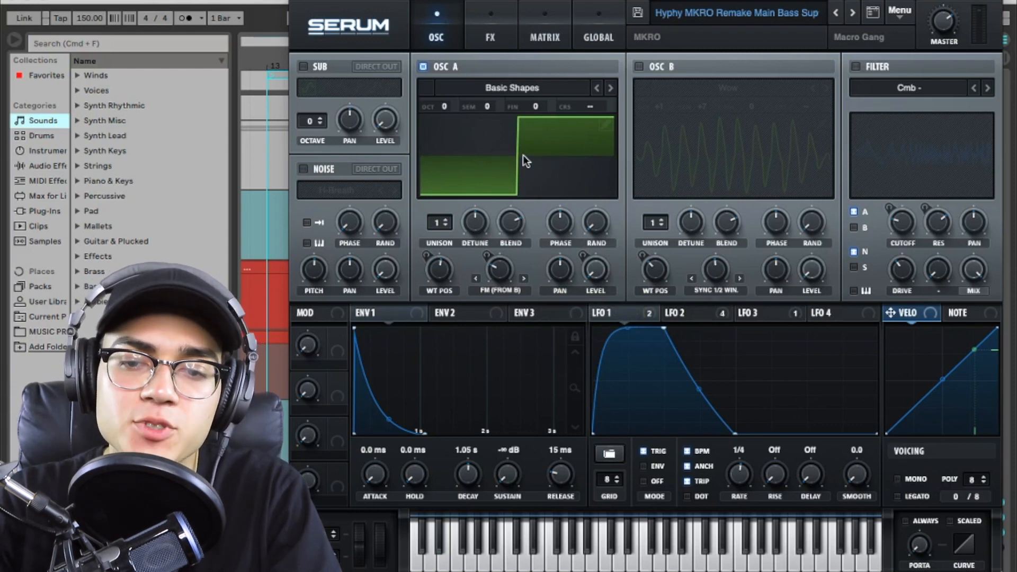
left_click(643, 313)
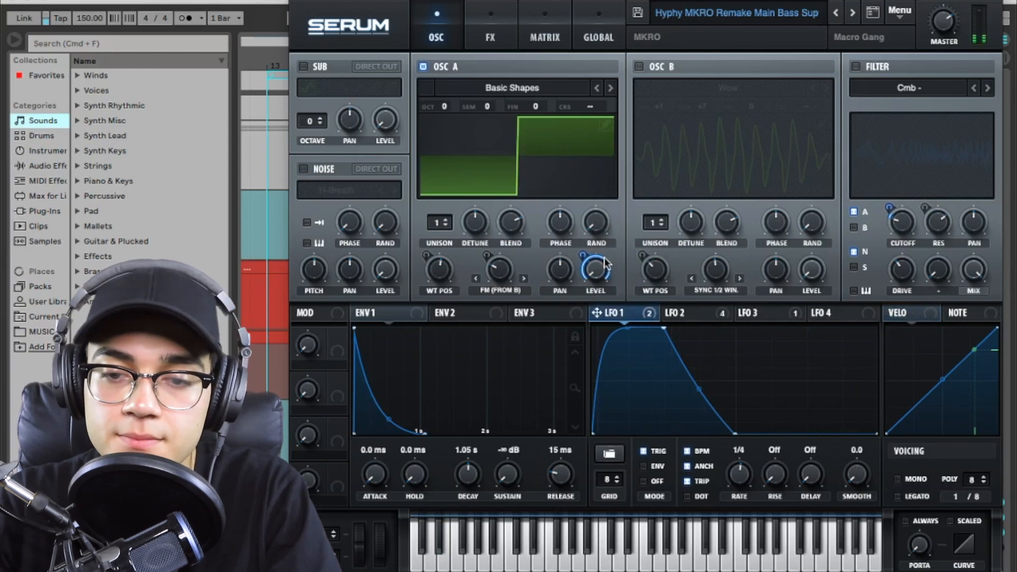
mouse_move(605, 263)
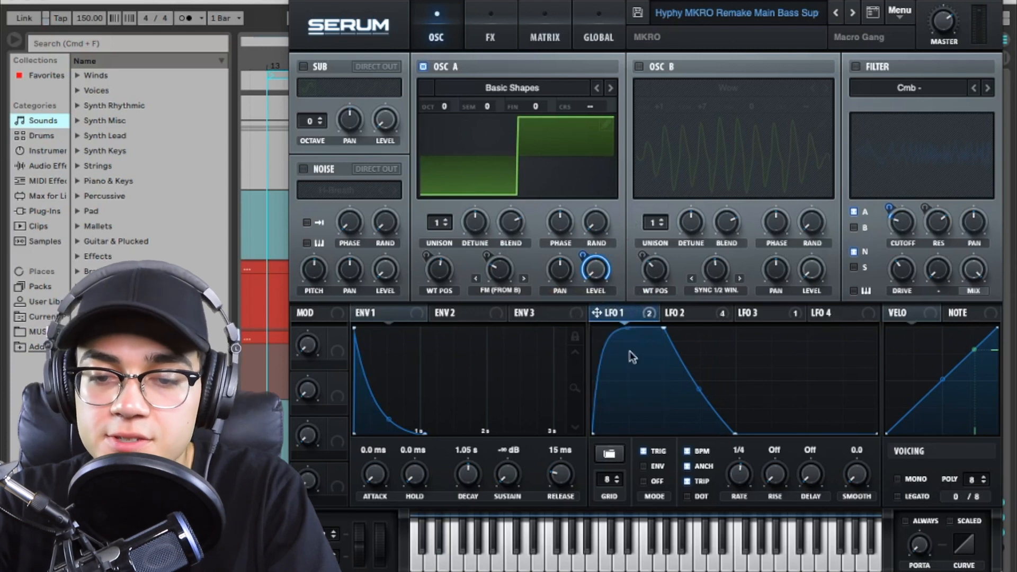
left_click(683, 314)
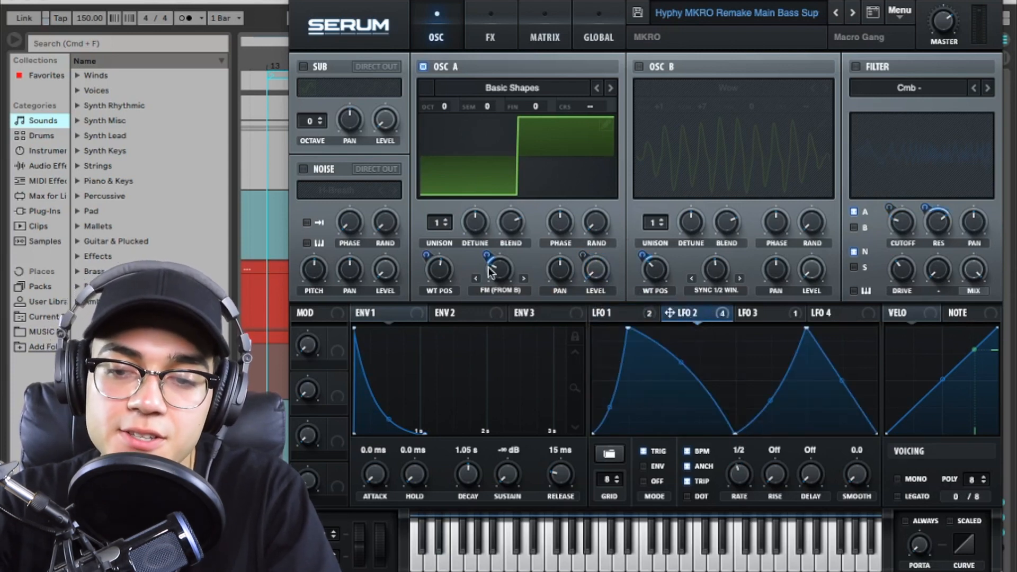
Compare LFO 1 with LFO 2, try LFO 2 at a 1/4 rate and return it to 1/2
mouse_move(491, 269)
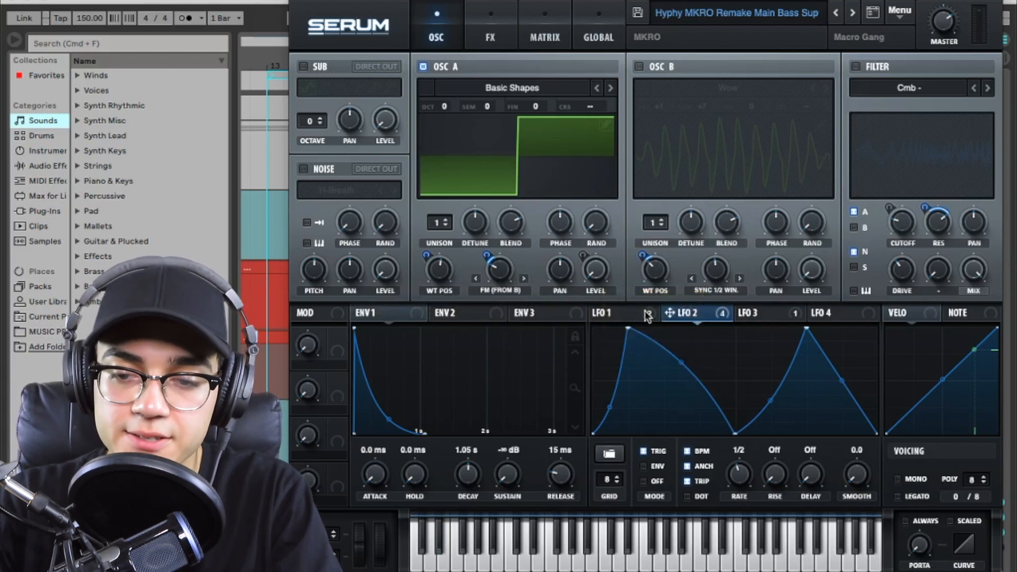
left_click(647, 315)
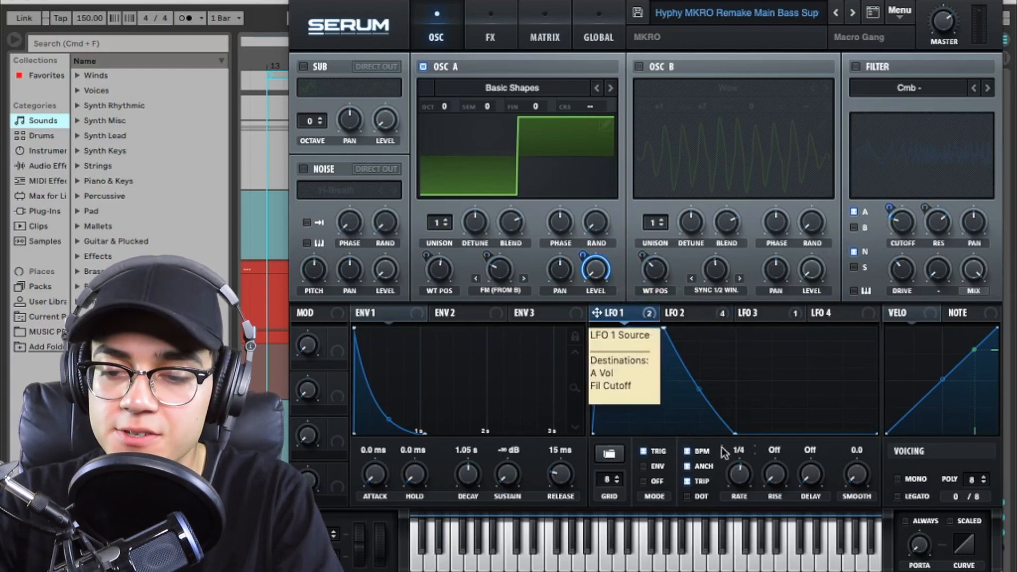
left_click(684, 314)
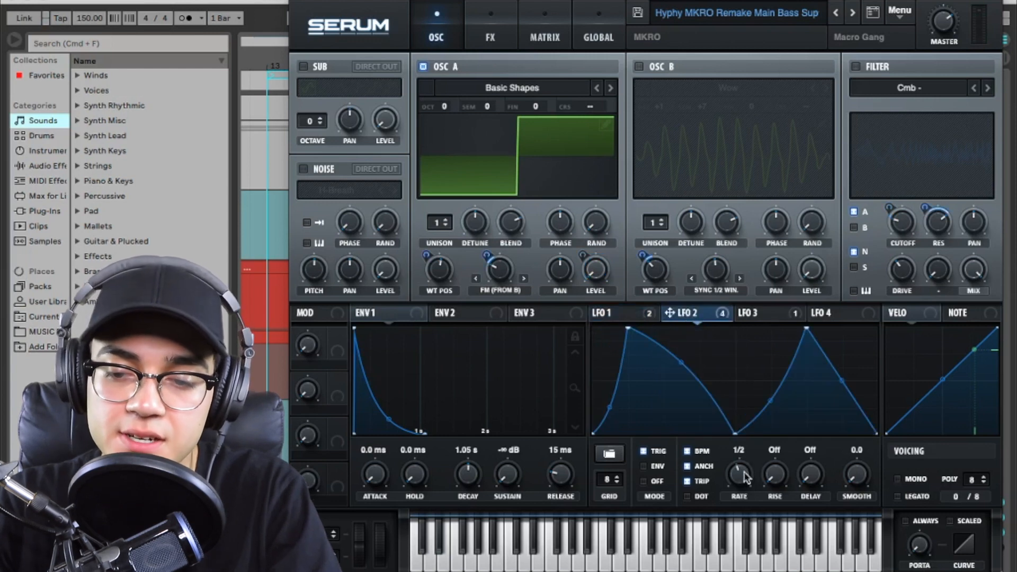
left_click_drag(744, 477, 743, 467)
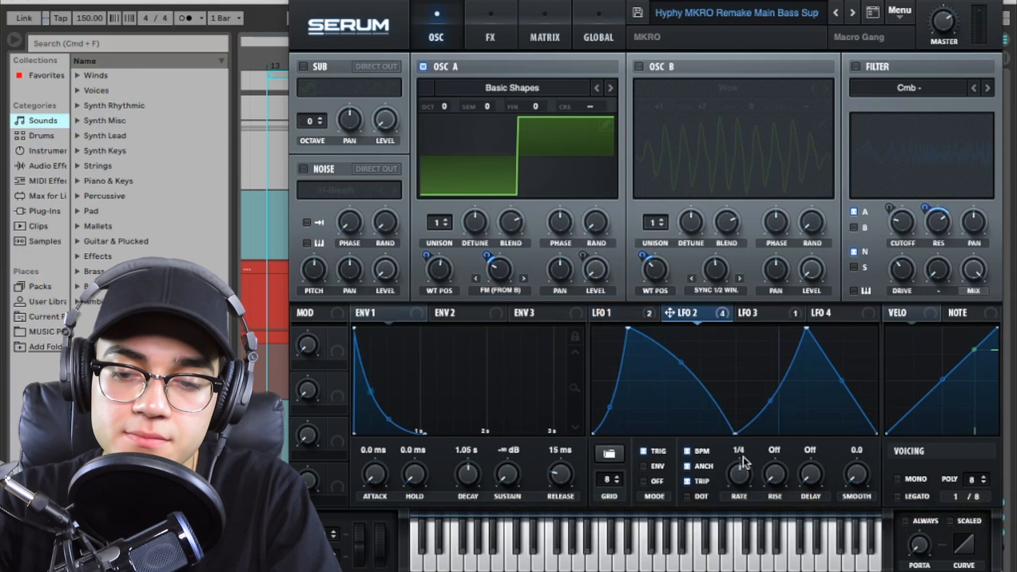
left_click_drag(743, 469, 744, 473)
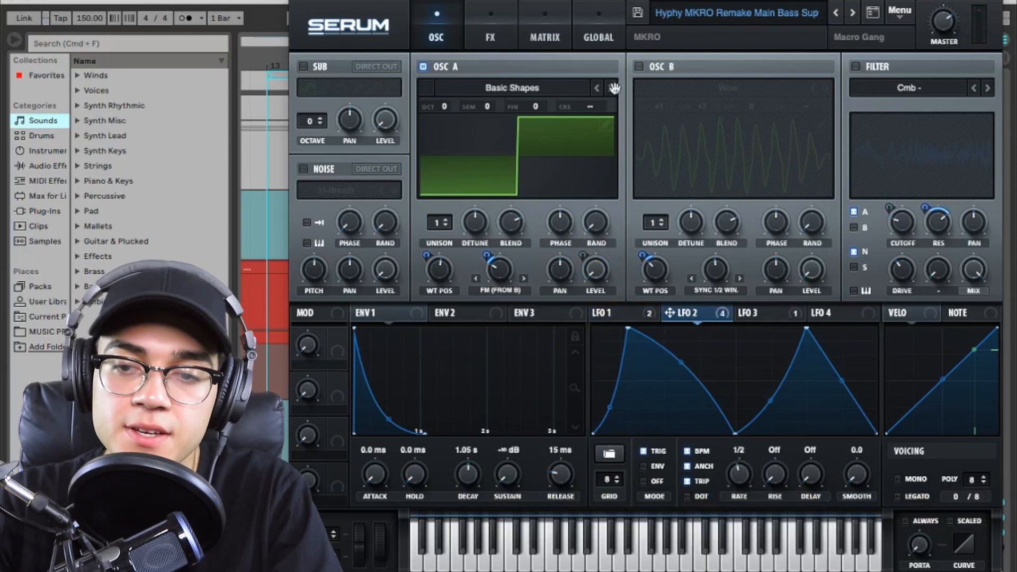
Switch on oscillator B, show its Wow wavetable in 3D and audition its Sync 1/2 Win. warp amount
left_click(637, 67)
left_click(720, 89)
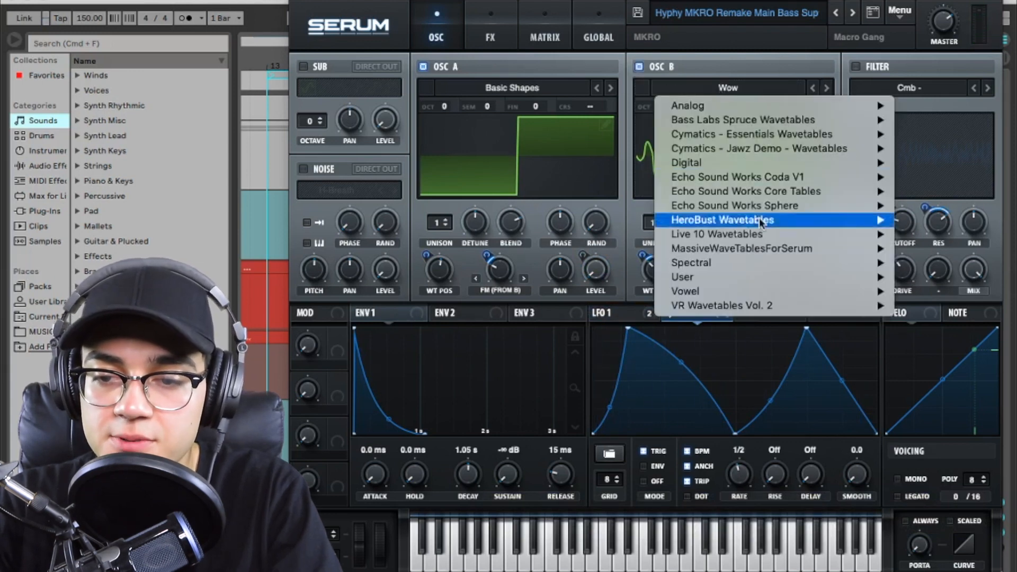
left_click(718, 45)
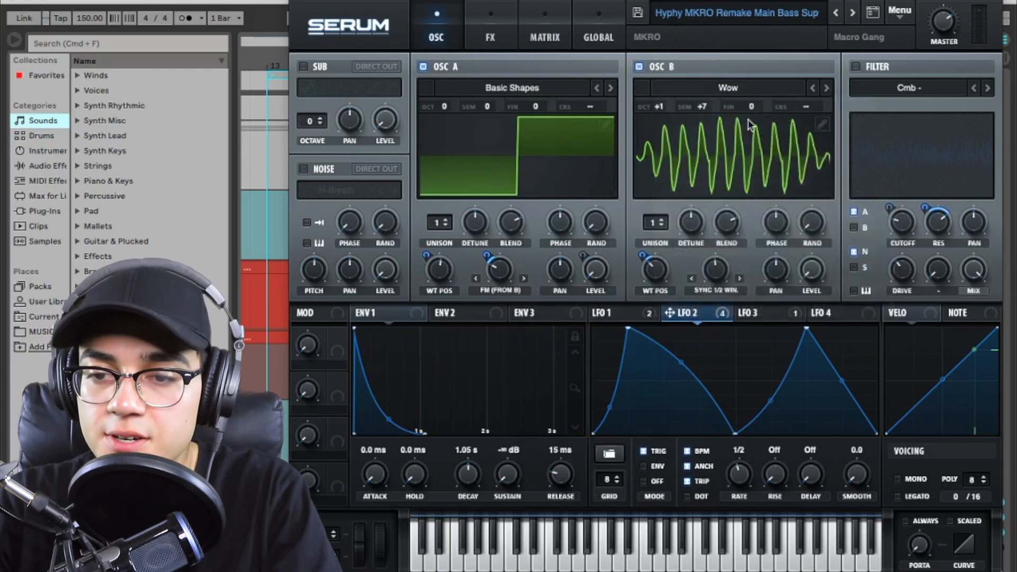
left_click(740, 142)
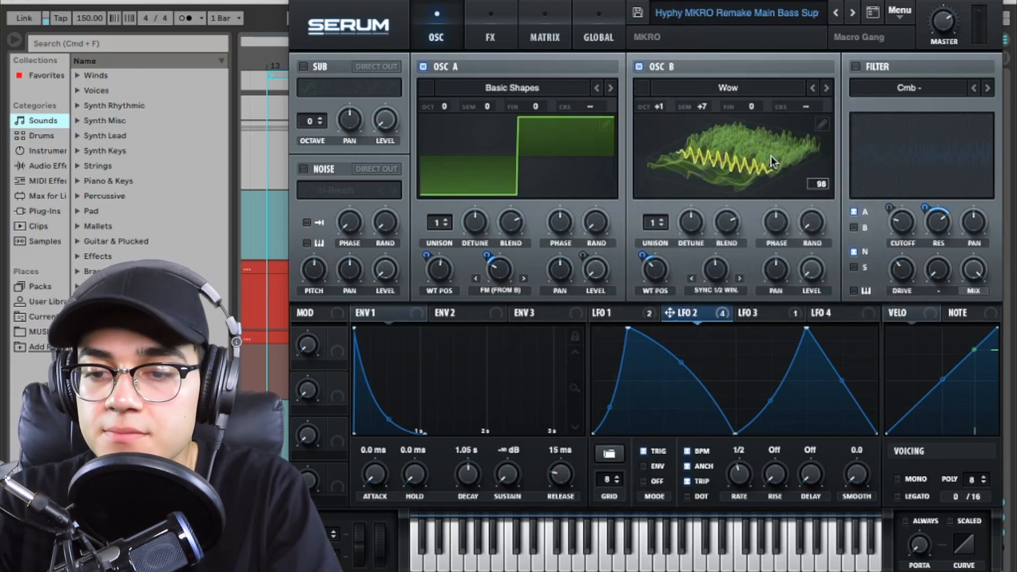
left_click(720, 267)
mouse_move(719, 267)
left_mouse_down()
mouse_move(719, 331)
mouse_move(719, 271)
left_mouse_up()
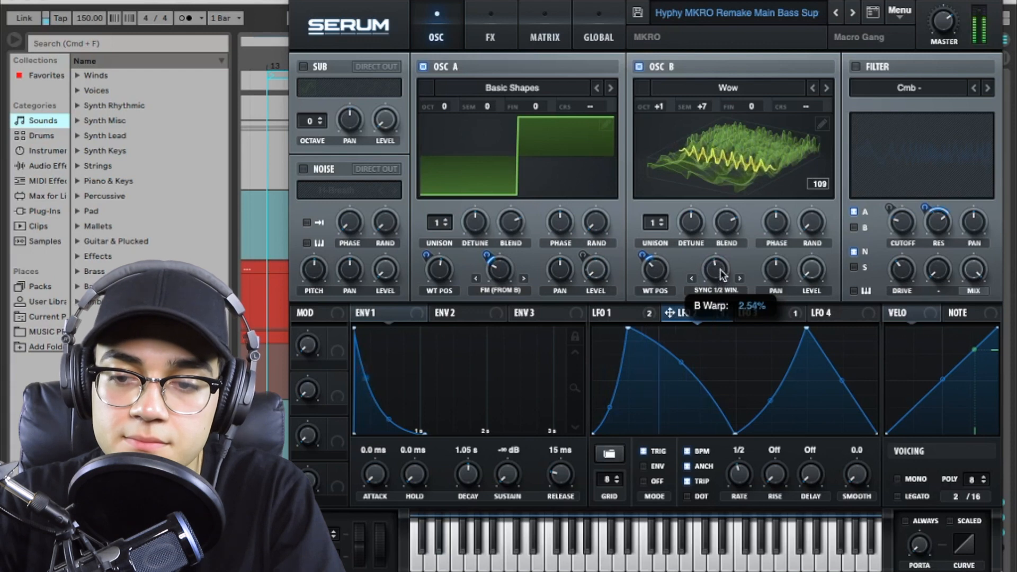
left_click_drag(720, 271, 721, 271)
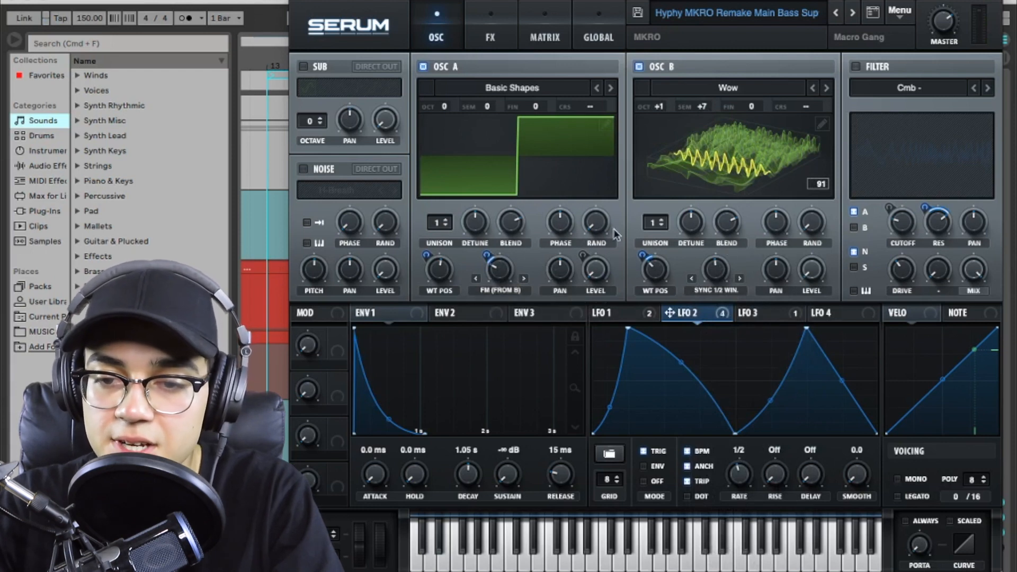
Switch on Serum's filter and check the shapes and modulation targets of LFO 1, LFO 2 and LFO 3
left_click(856, 66)
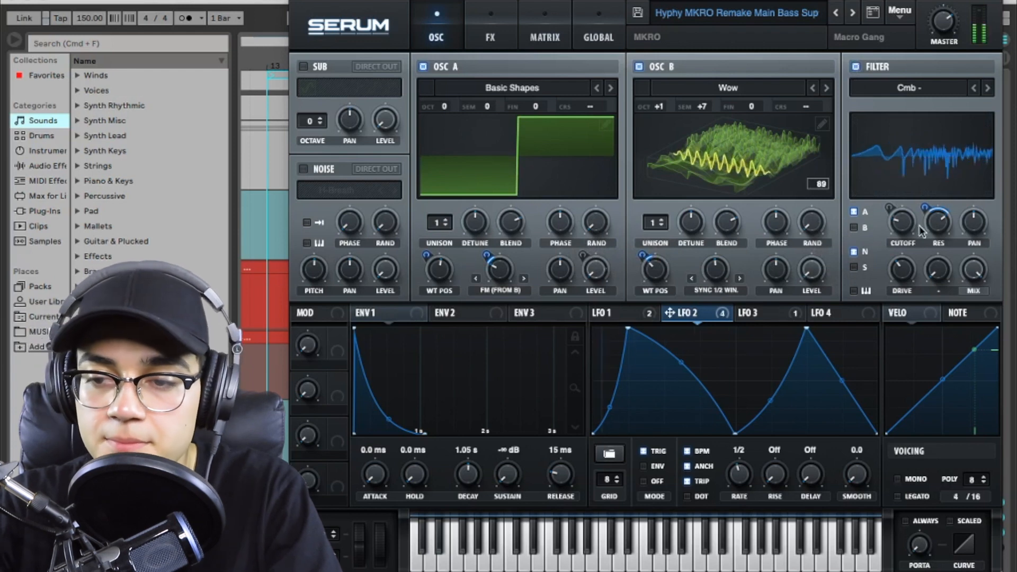
left_click(650, 317)
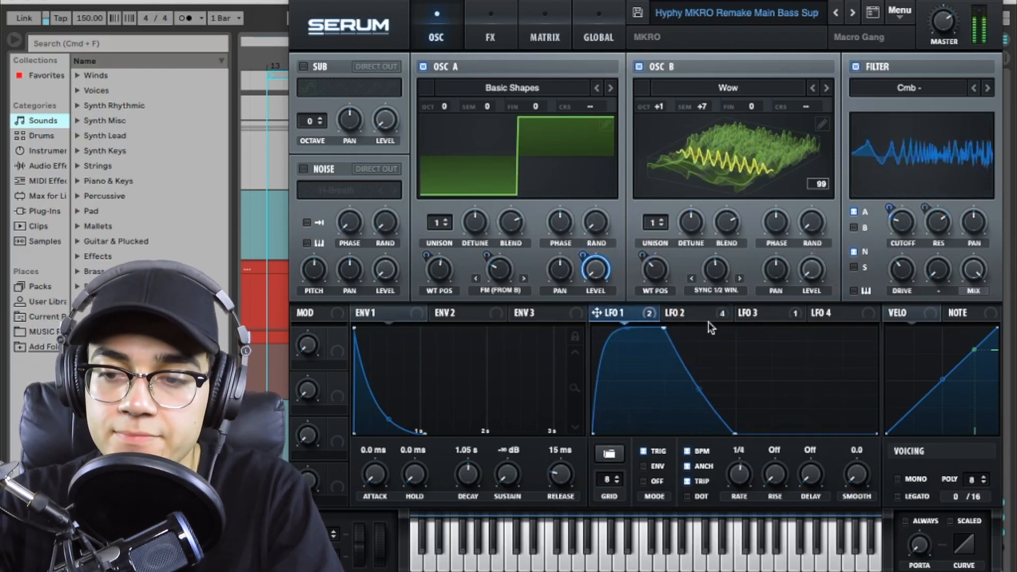
mouse_move(708, 316)
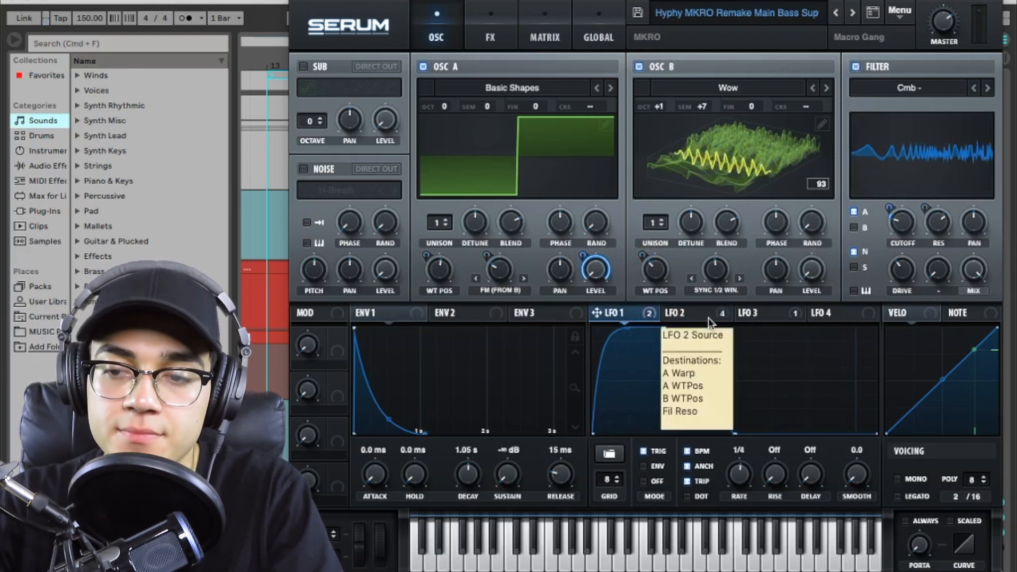
left_click(708, 317)
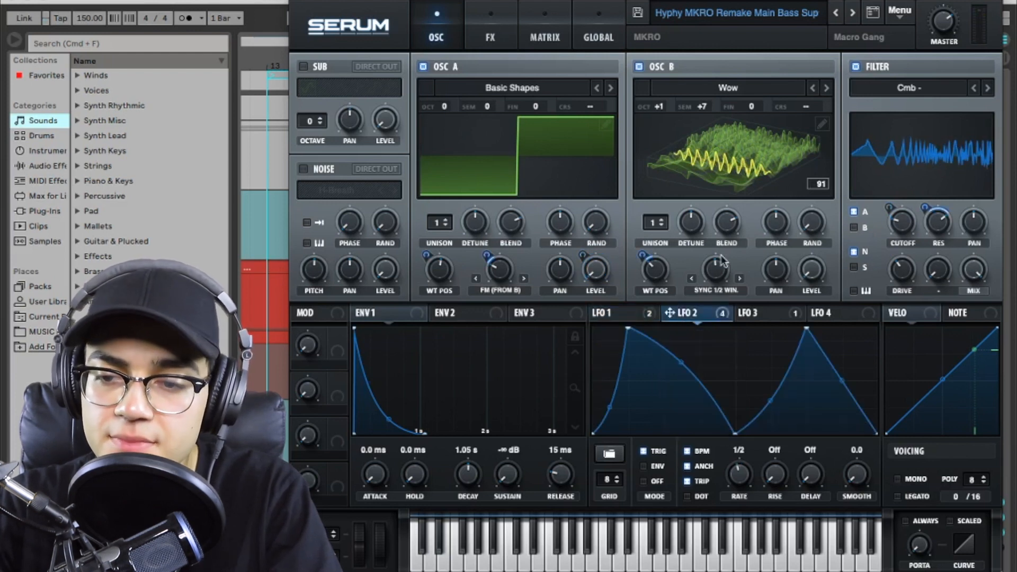
left_click(780, 314)
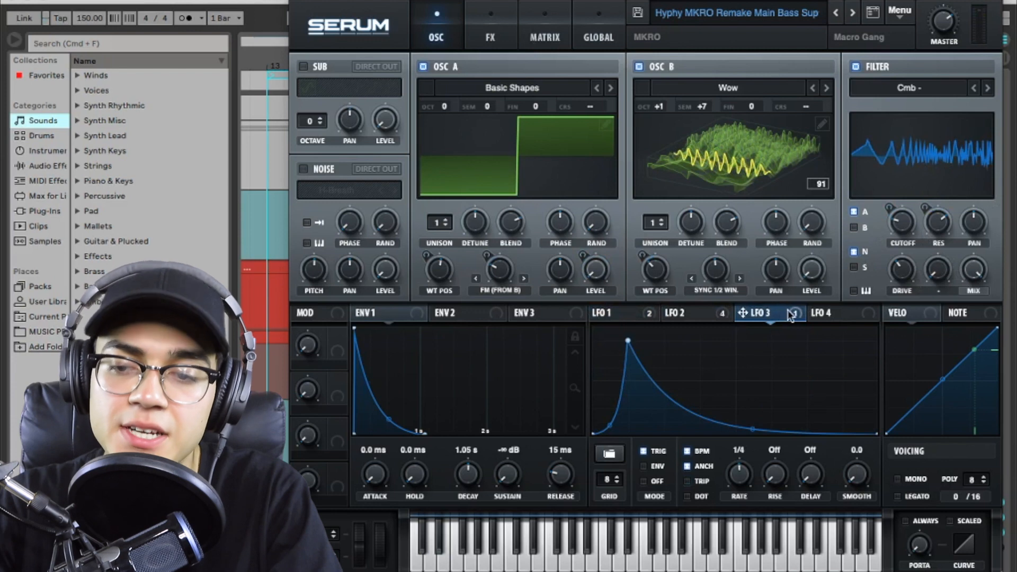
mouse_move(788, 316)
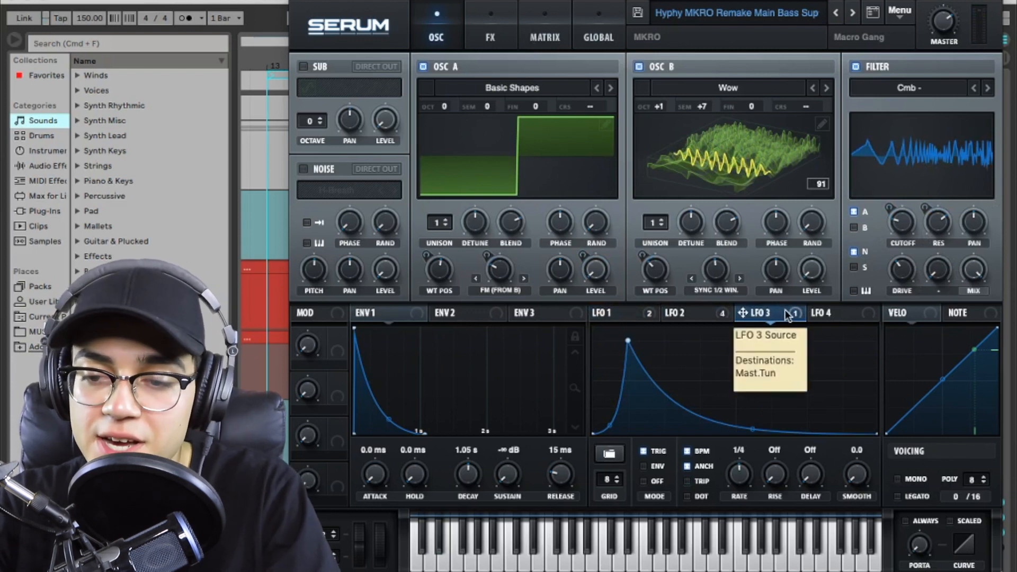
Examine the patch's modulation matrix while playing the bass, and return to the oscillators
left_click(523, 22)
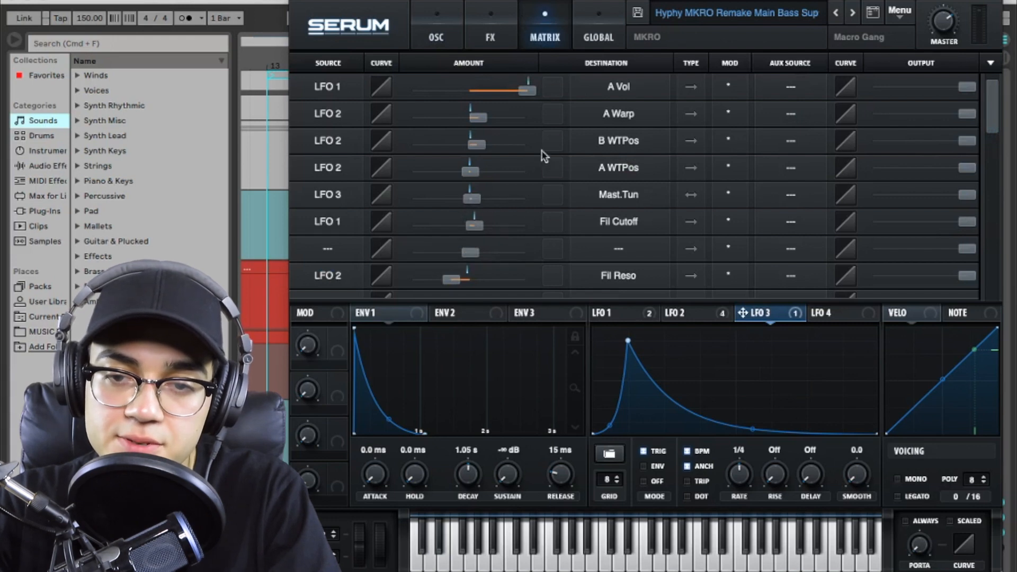
key("space")
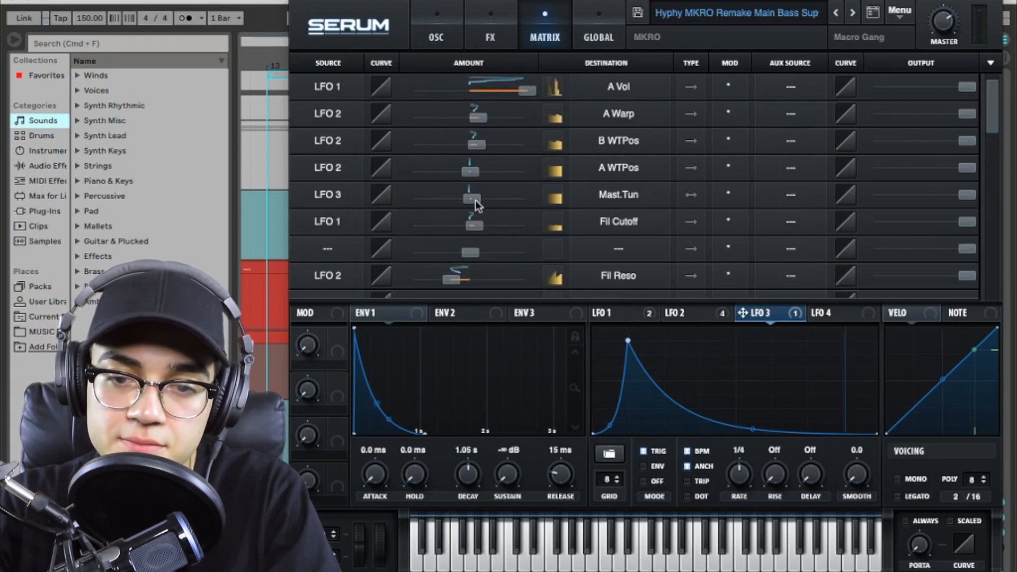
key("space")
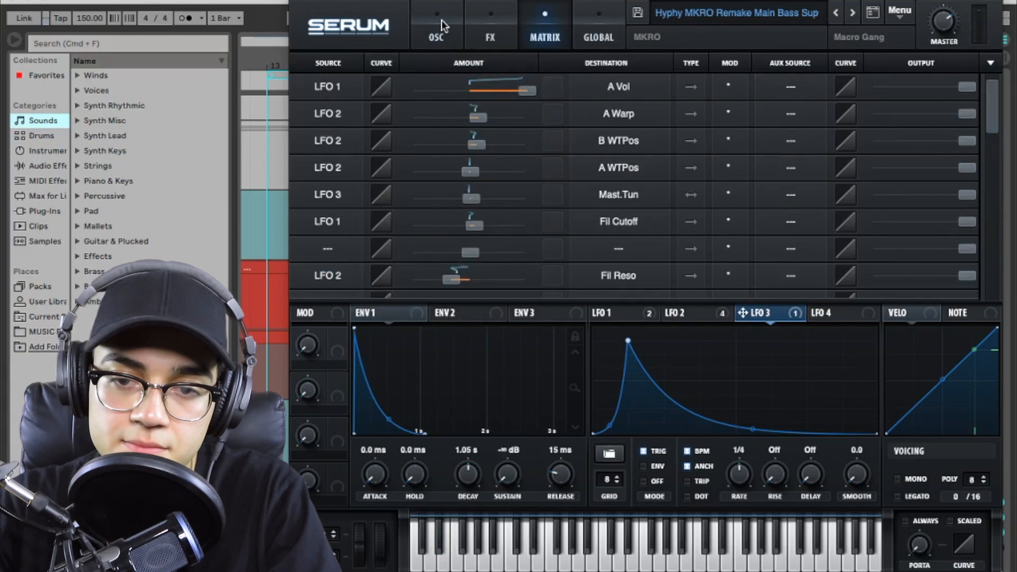
left_click(437, 27)
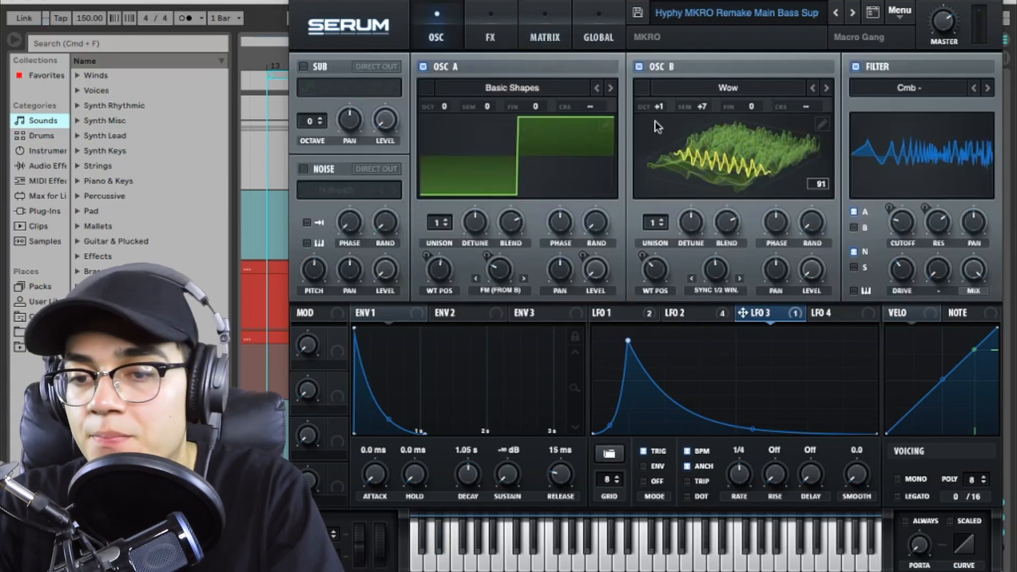
Switch on Serum's Hyper/Dimension, Distortion and Reverb effects, with the distortion type set to Diode 2
left_click(498, 27)
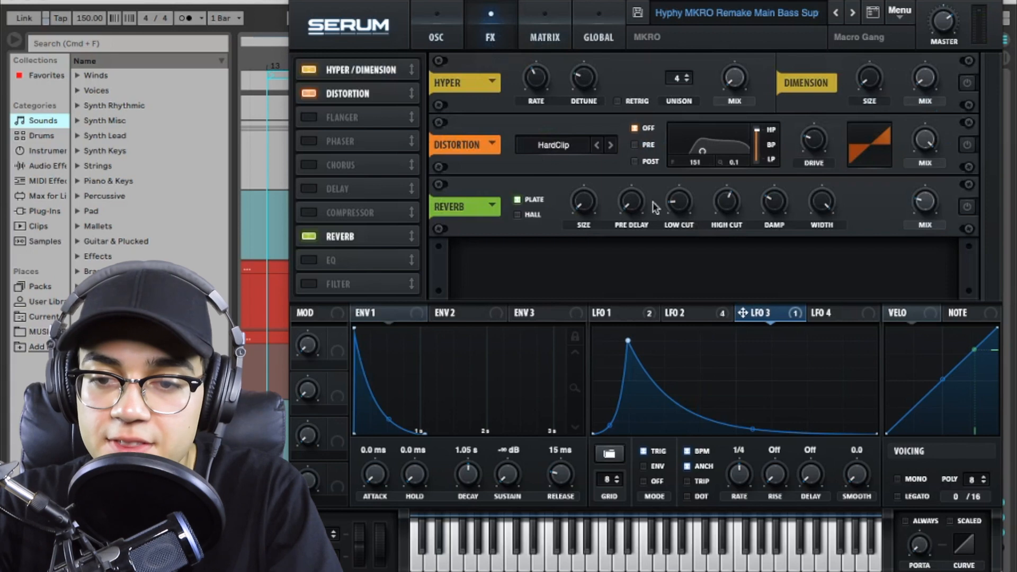
left_click(639, 314)
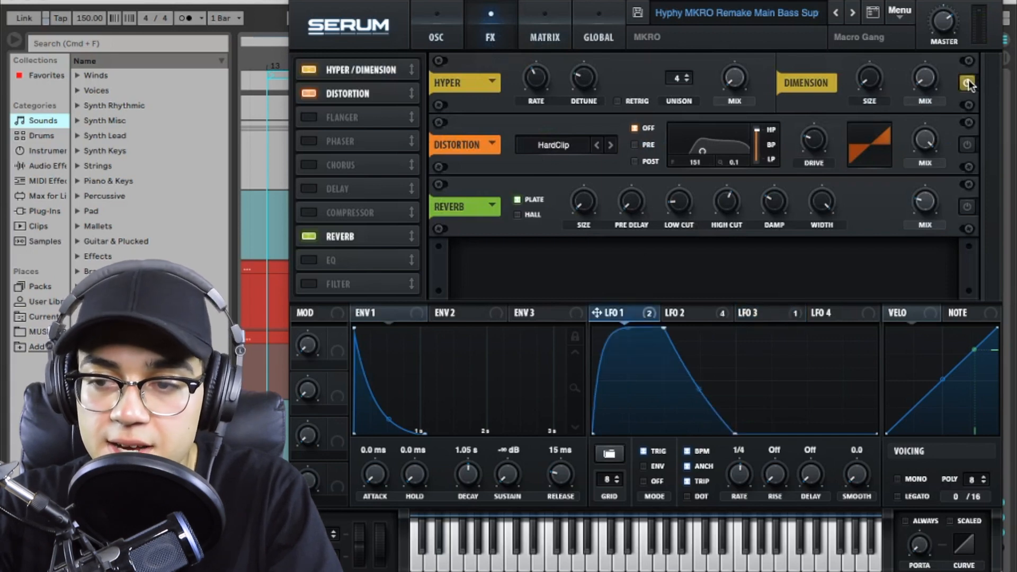
left_click(966, 147)
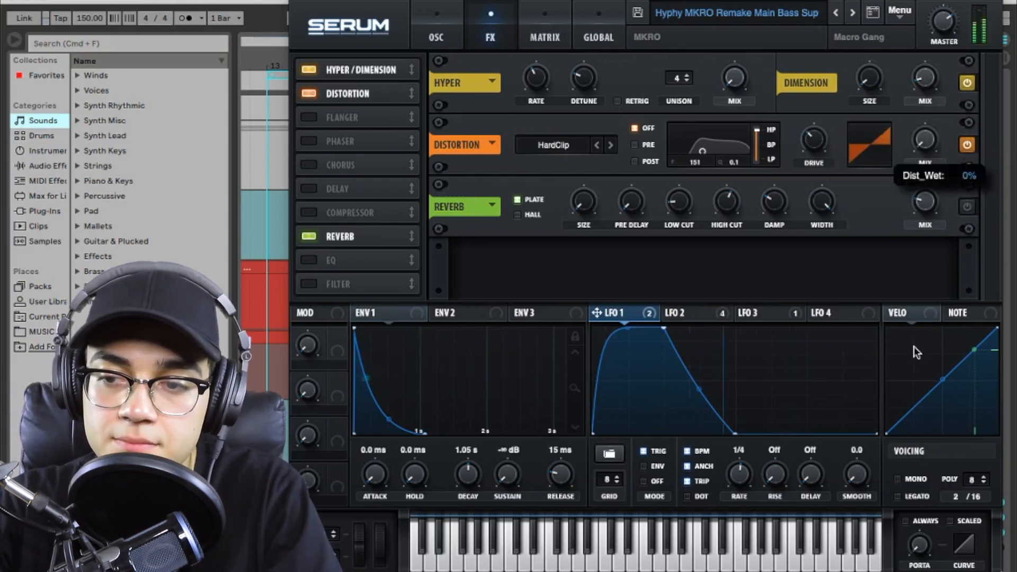
left_click(546, 148)
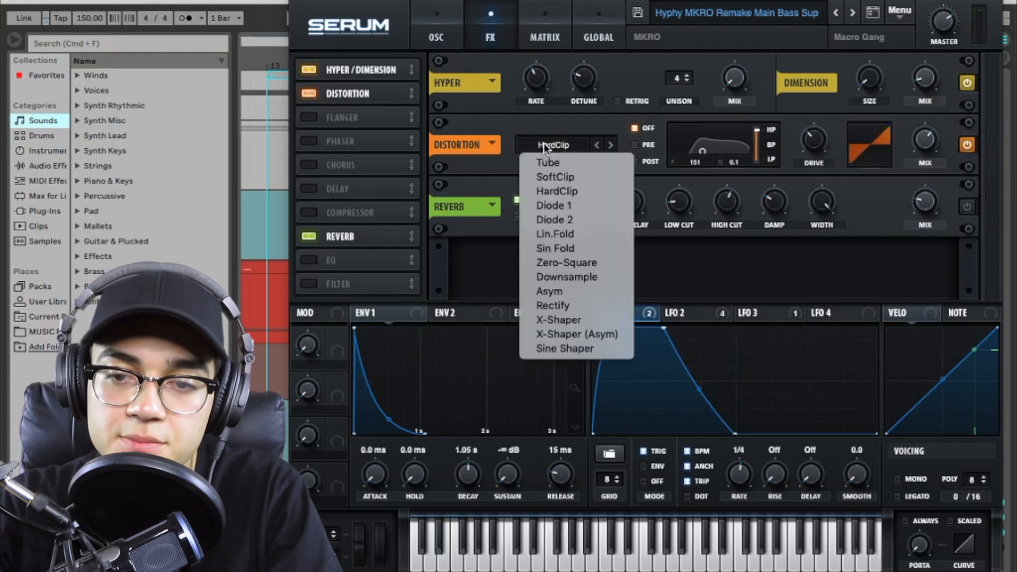
left_click(588, 219)
left_click_drag(821, 143, 895, 132)
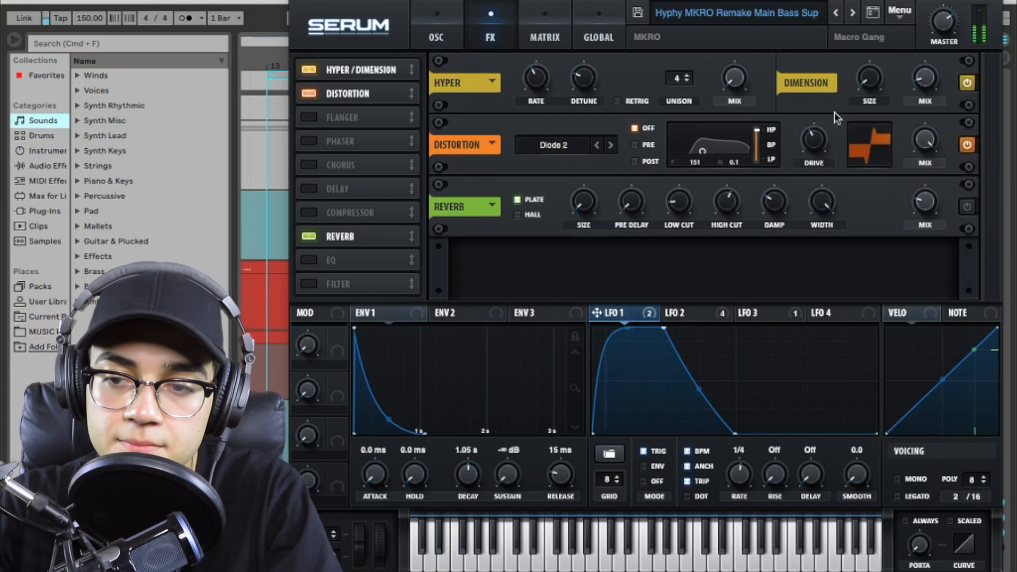
left_click(967, 207)
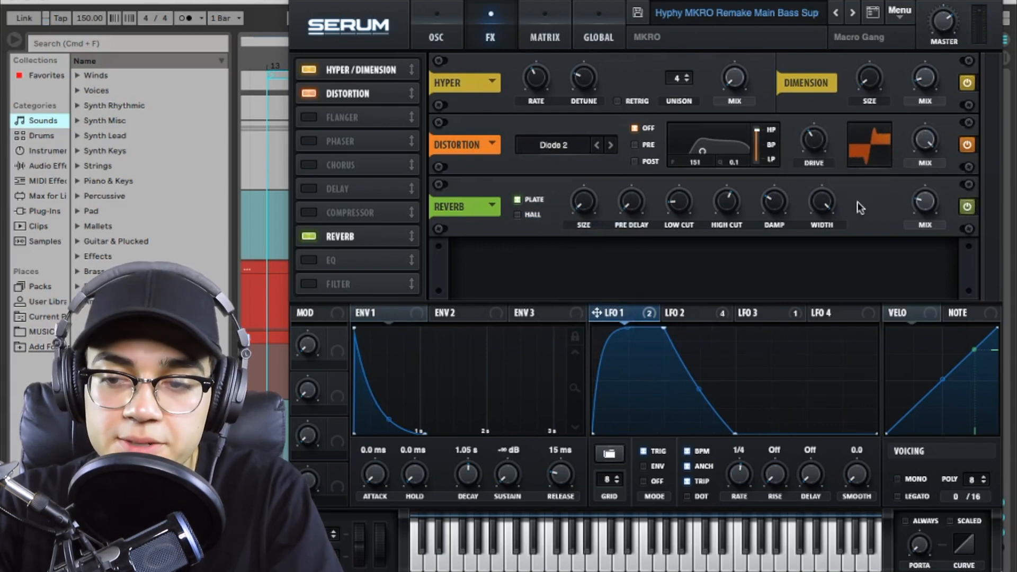
left_click(448, 36)
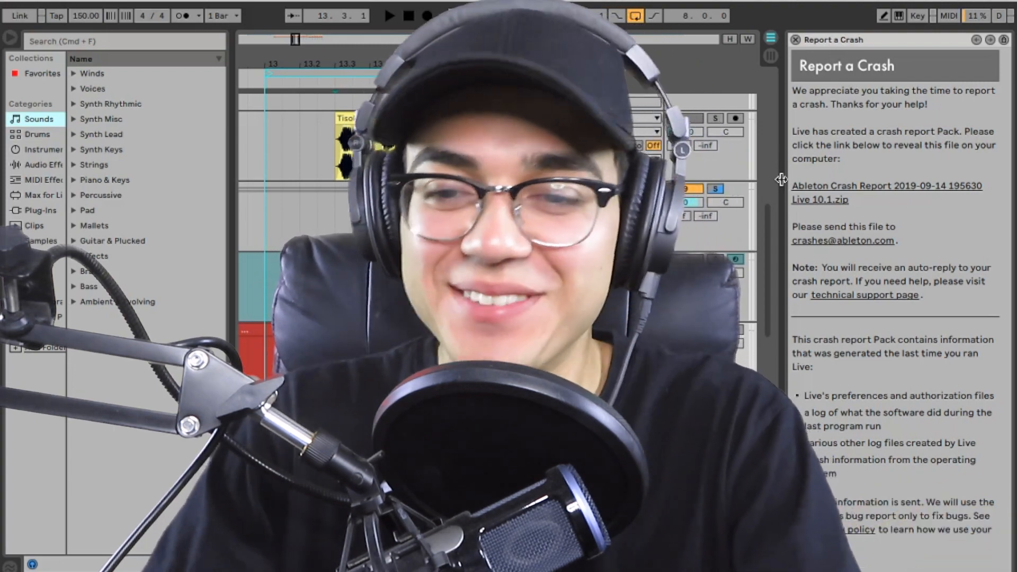
Close the crash report and show the Main Support track's device chain
left_click(797, 41)
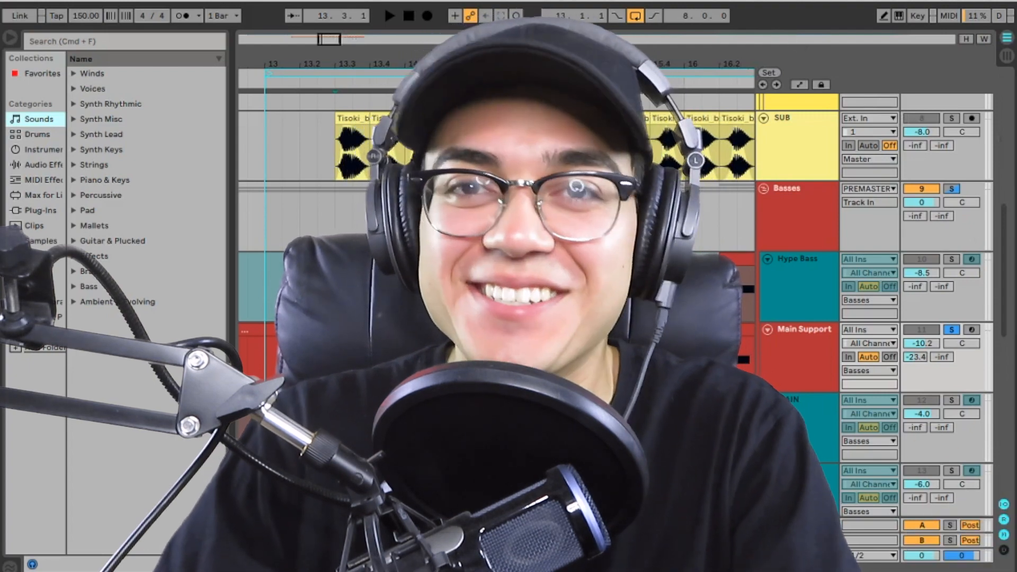
double_click(793, 352)
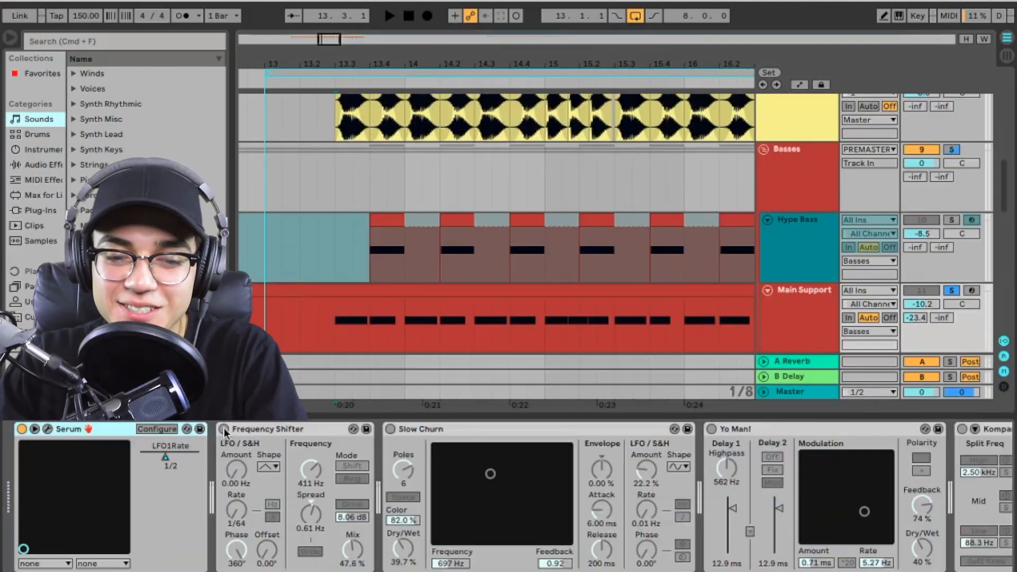
Switch on Frequency Shifter and Slow Churn on Main Support one after the other, playing the bass with each
left_click(224, 429)
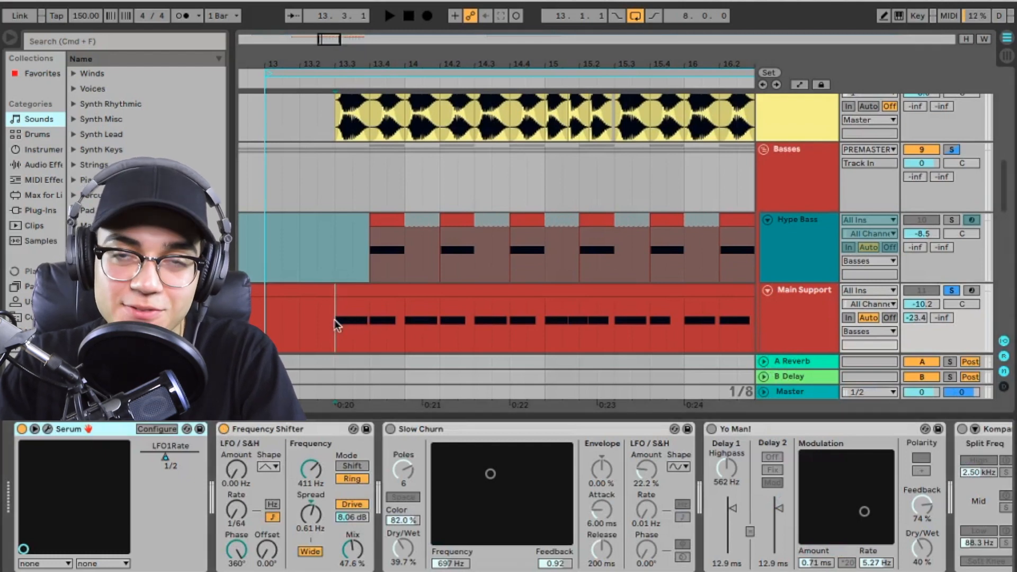
key("space")
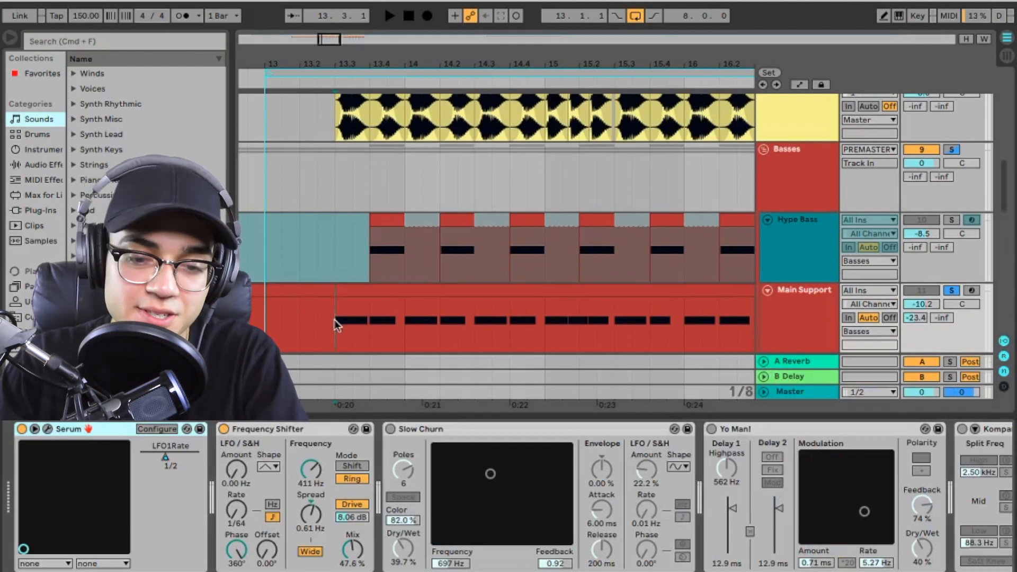
key("space")
left_click(390, 429)
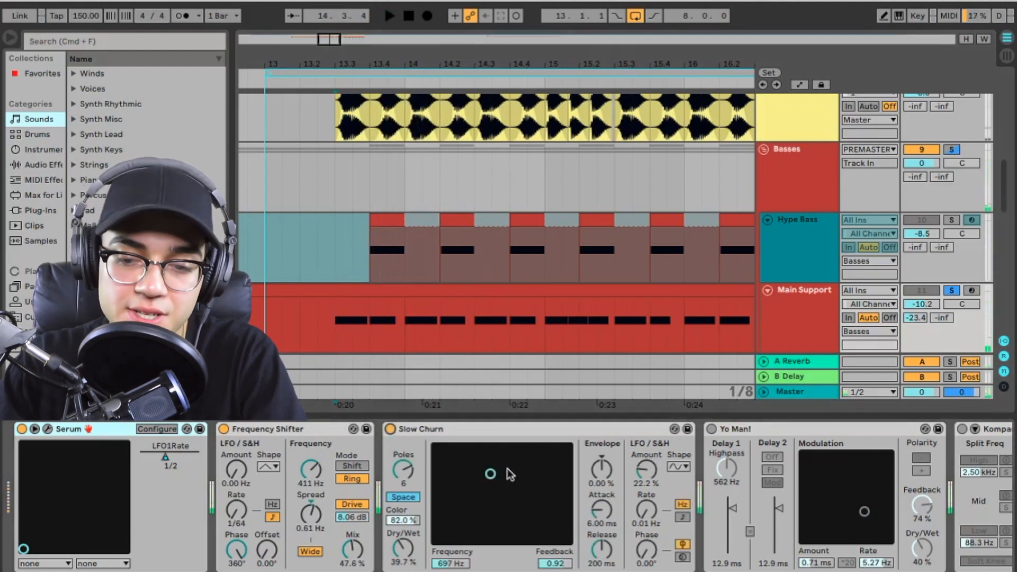
key("space")
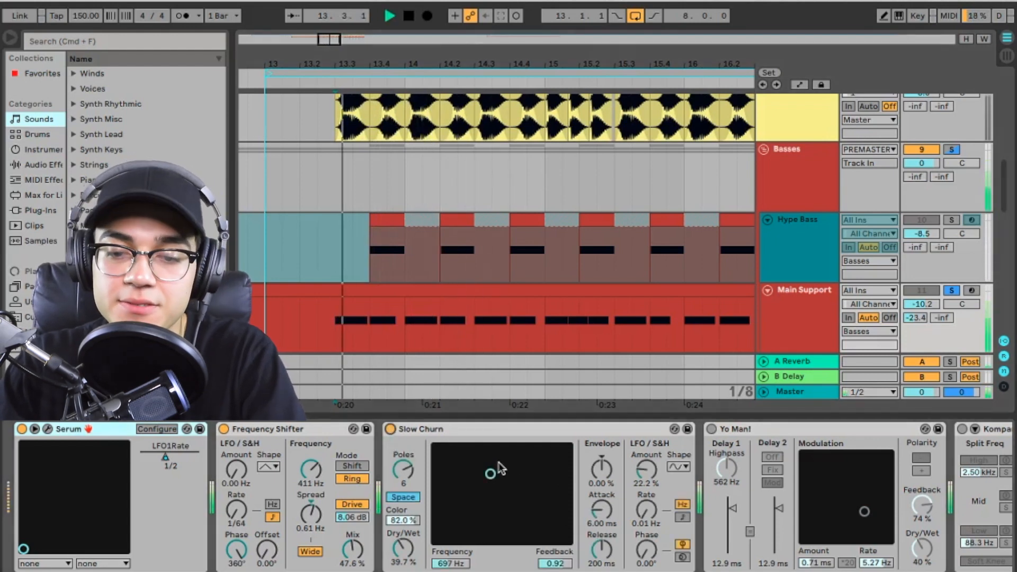
key("space")
Switch on Yo Man! on Main Support, play the bass and bring the Kompany OTT device fully into view
left_click(712, 429)
scroll(612, 478, "right", 4)
scroll(612, 478, "right", 4)
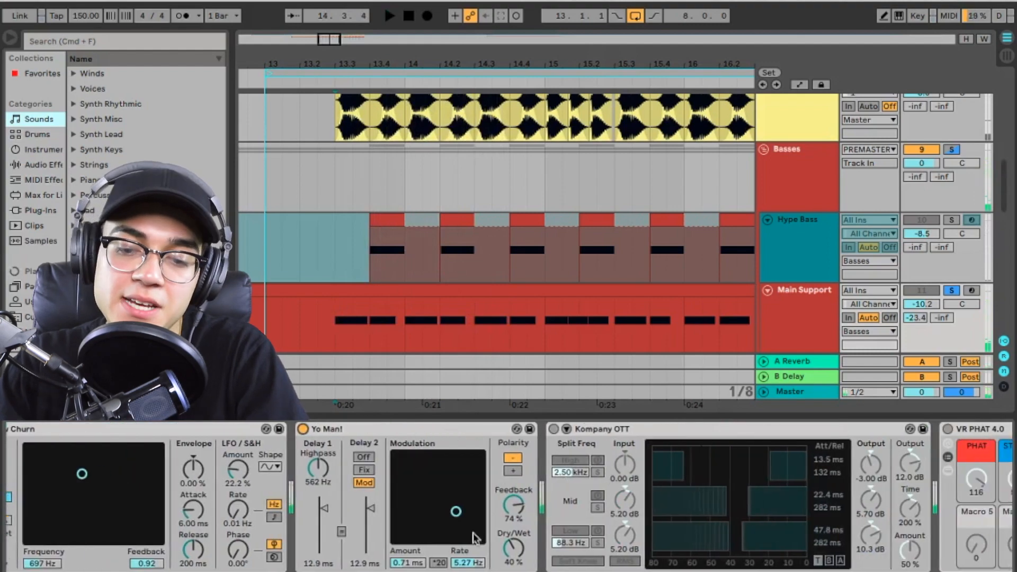
key("space")
scroll(509, 554, "right", 3)
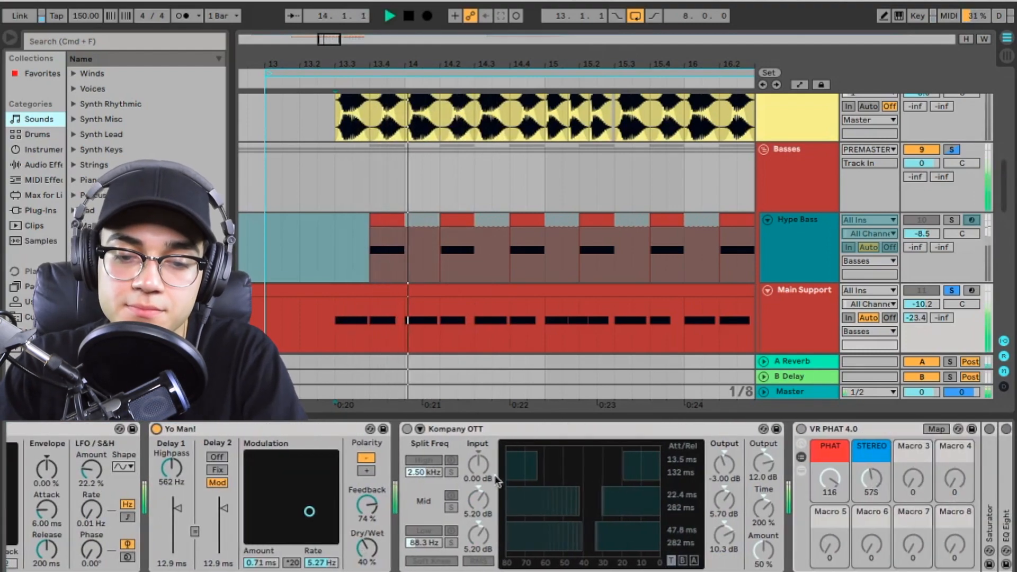
Try Yo Man! at 100 % Dry/Wet while playing the bass, and return it to 40 %
key("space")
left_click(374, 550)
left_click_drag(366, 548, 369, 518)
key("space")
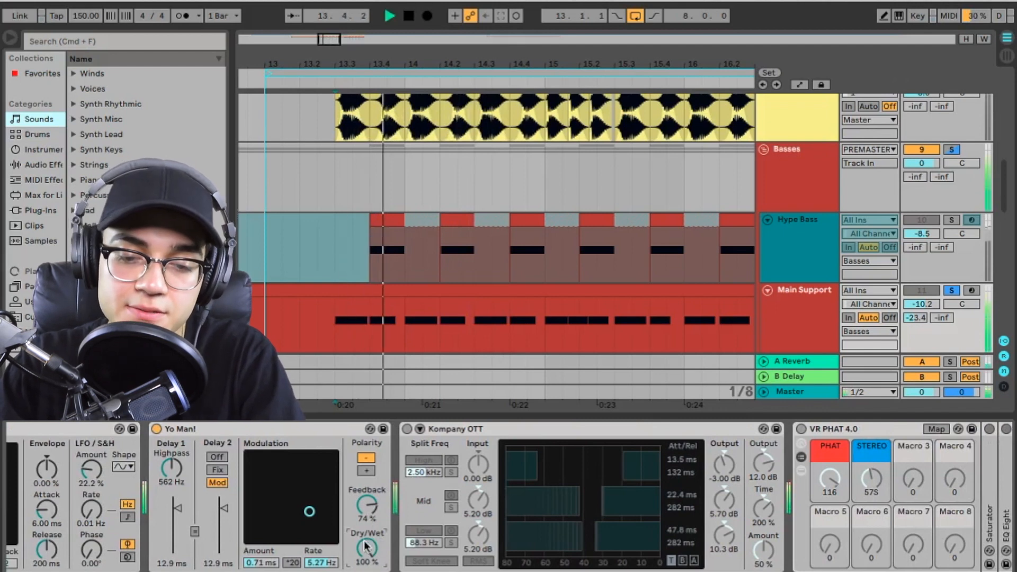
key("space")
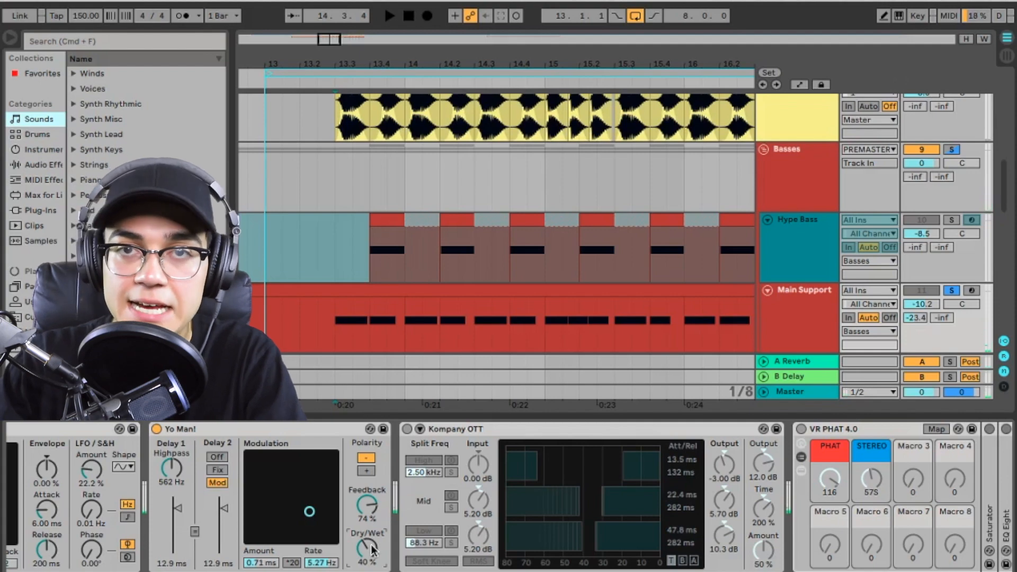
Switch on Kompany OTT and VR PHAT 4.0 on Main Support one after the other, playing the bass with each
left_click(407, 429)
scroll(662, 473, "right", 5)
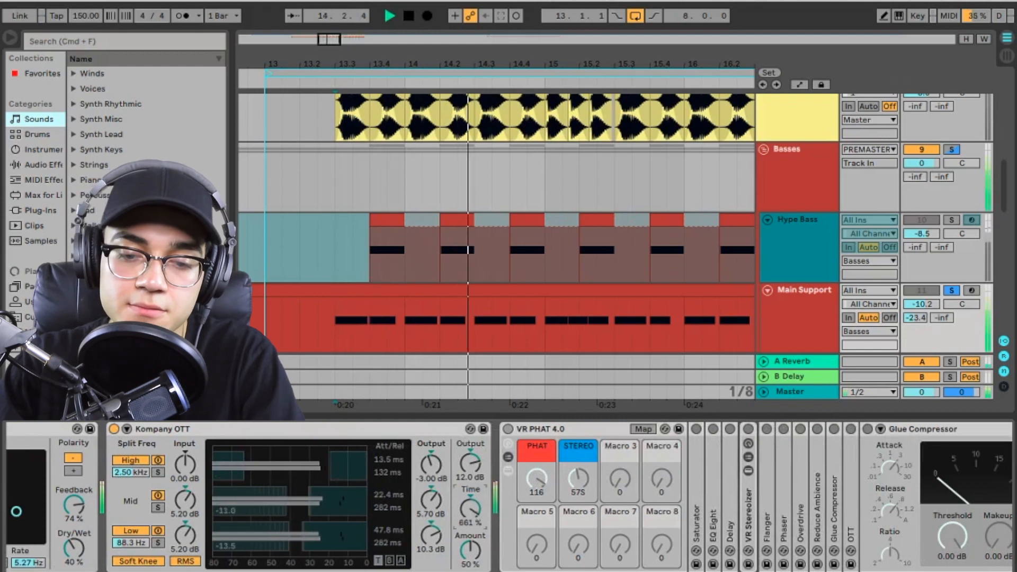
key("space")
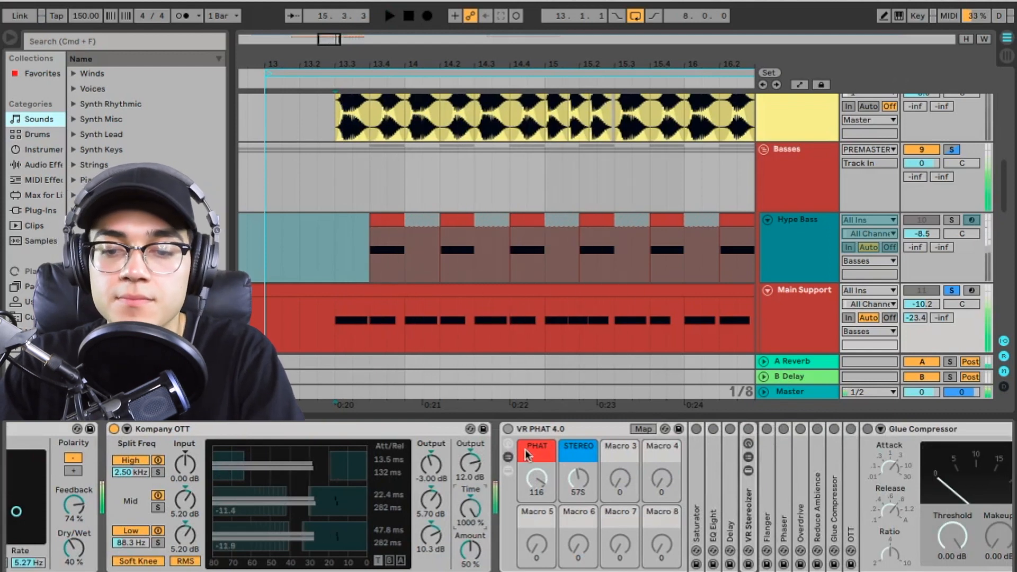
key("space")
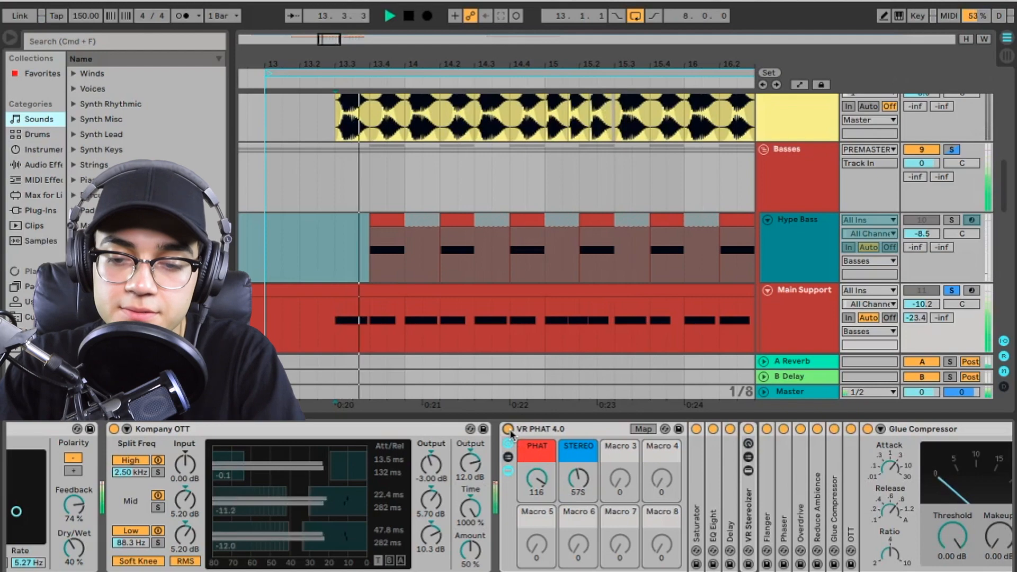
scroll(510, 433, "right", 10)
key("space")
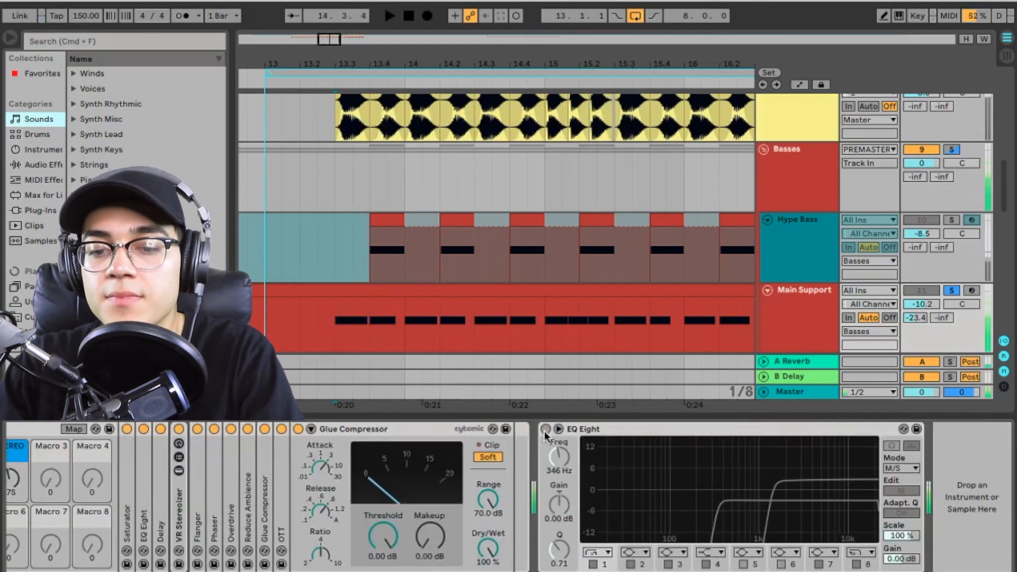
Switch on the final EQ Eight on Main Support, show its Side curve, play the bass and hide the device chain
left_click(609, 460)
left_click(892, 490)
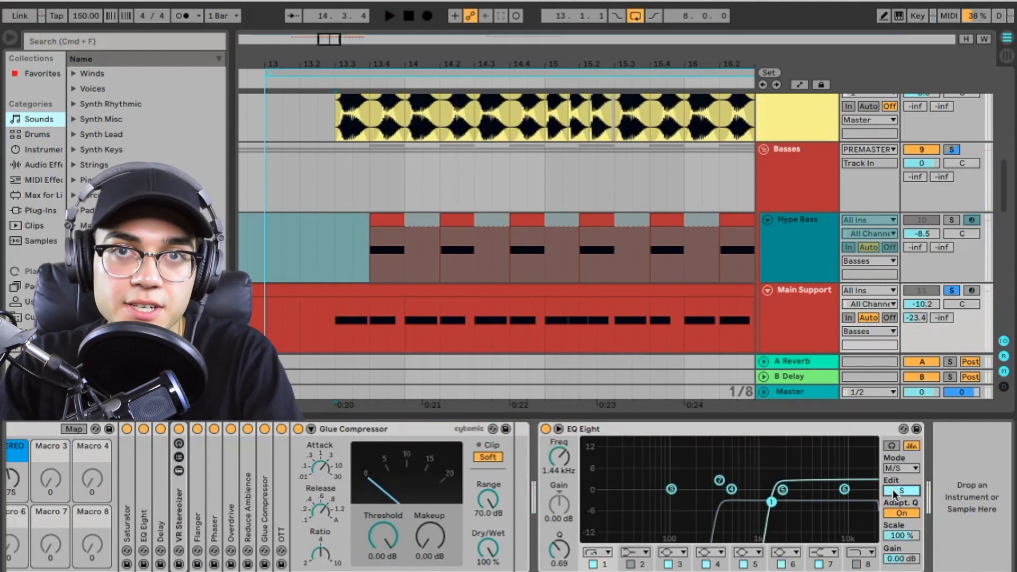
left_click(892, 490)
key("space")
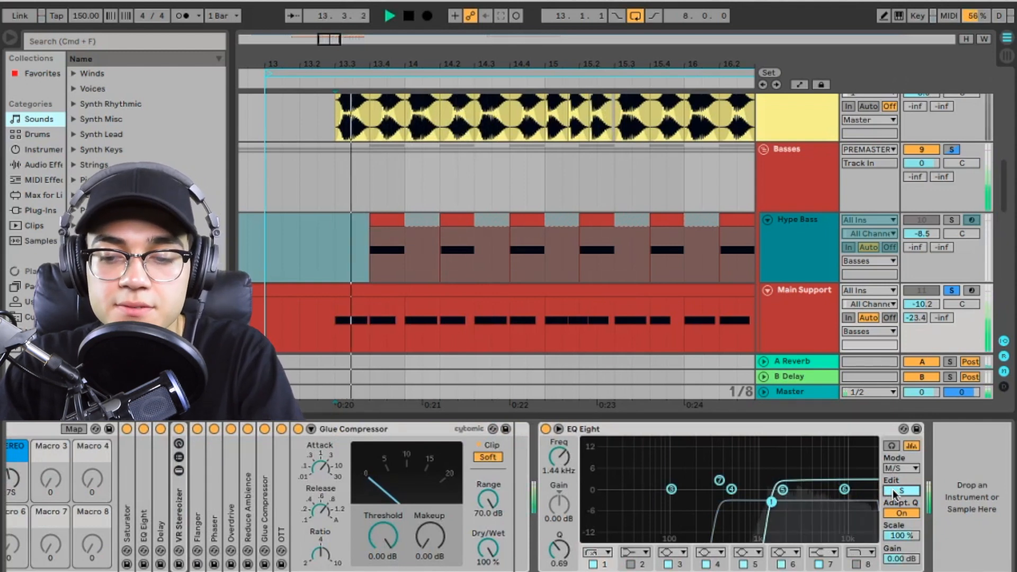
left_click(563, 417)
key("space")
Solo MAIN alongside Main Support, play both basses together and set Main Support's volume to -39.0 dB
left_click_drag(921, 310, 920, 320)
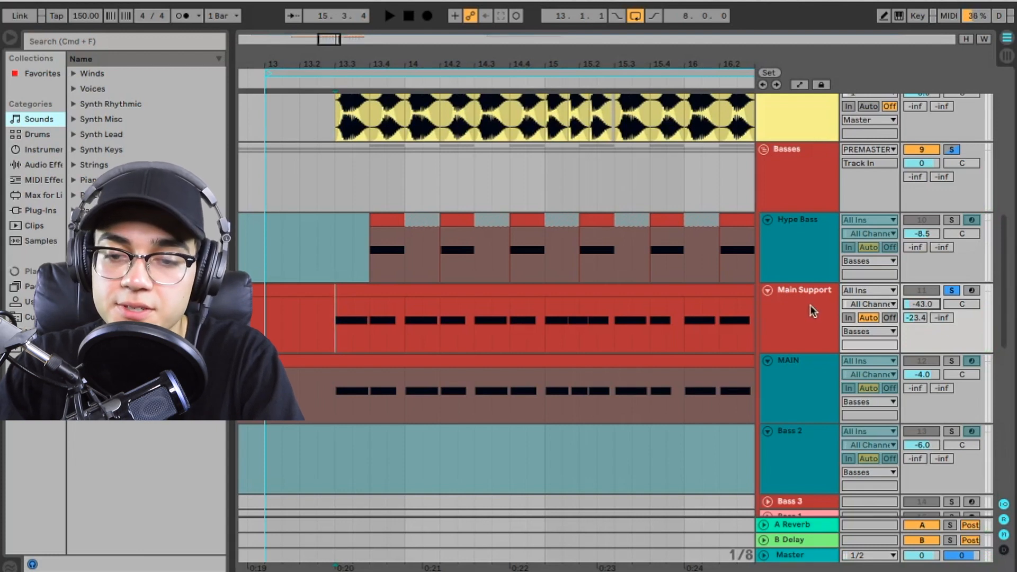
key("space")
left_click(952, 361)
key("space")
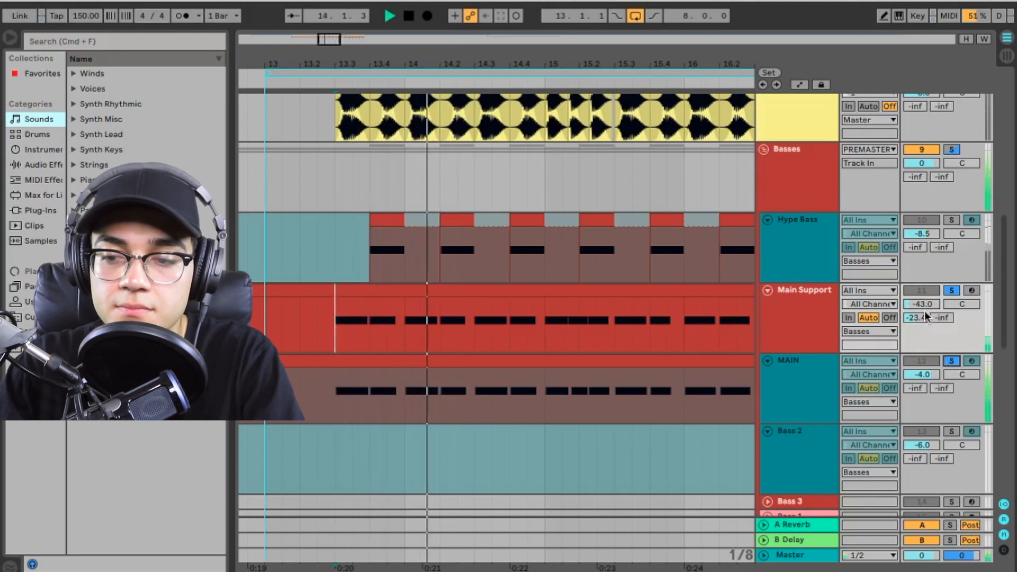
left_click_drag(924, 305, 924, 299)
key("space")
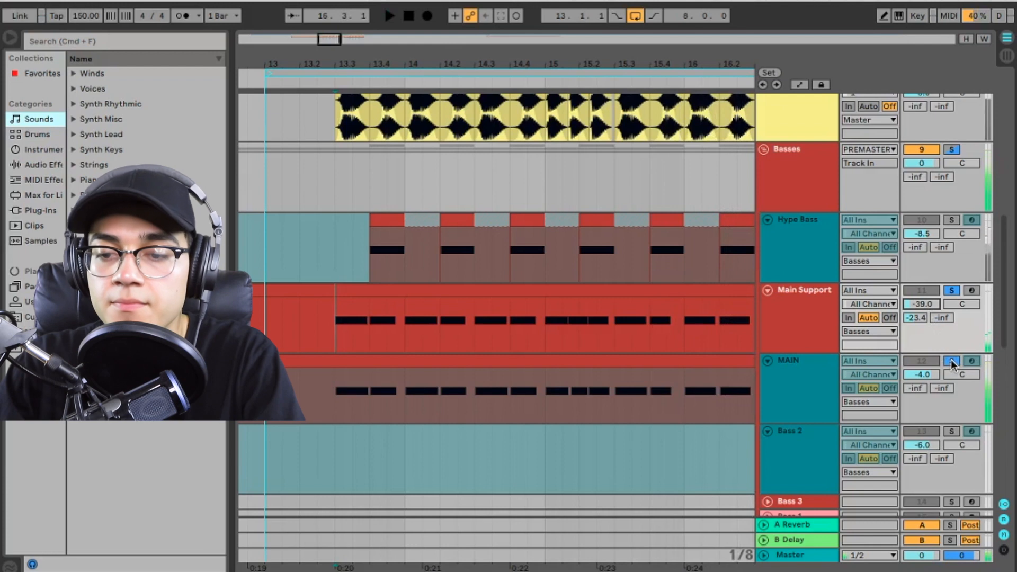
Clear the track solos and freeze the Main Support track
left_click(951, 362)
right_click(776, 307)
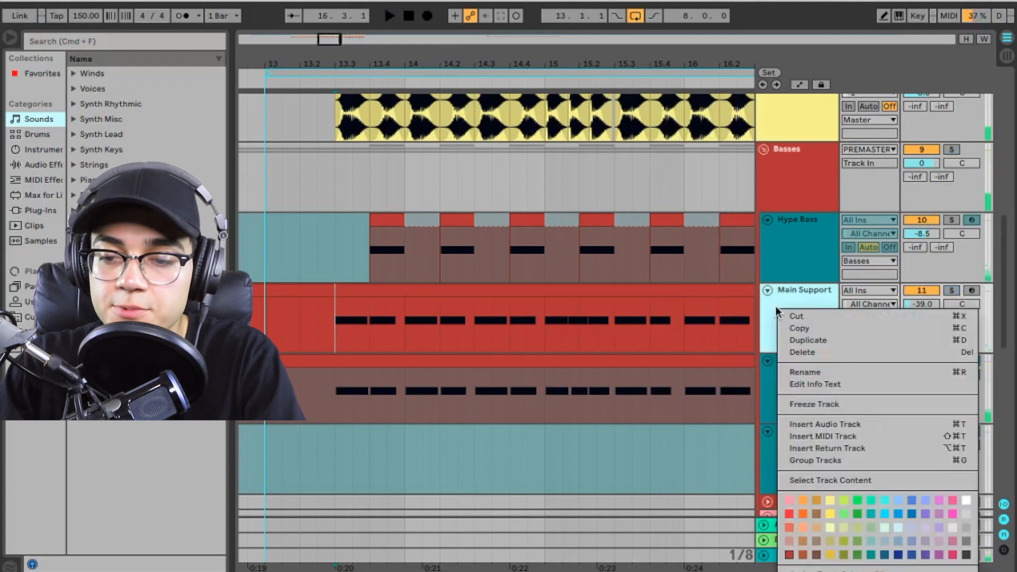
left_click(842, 403)
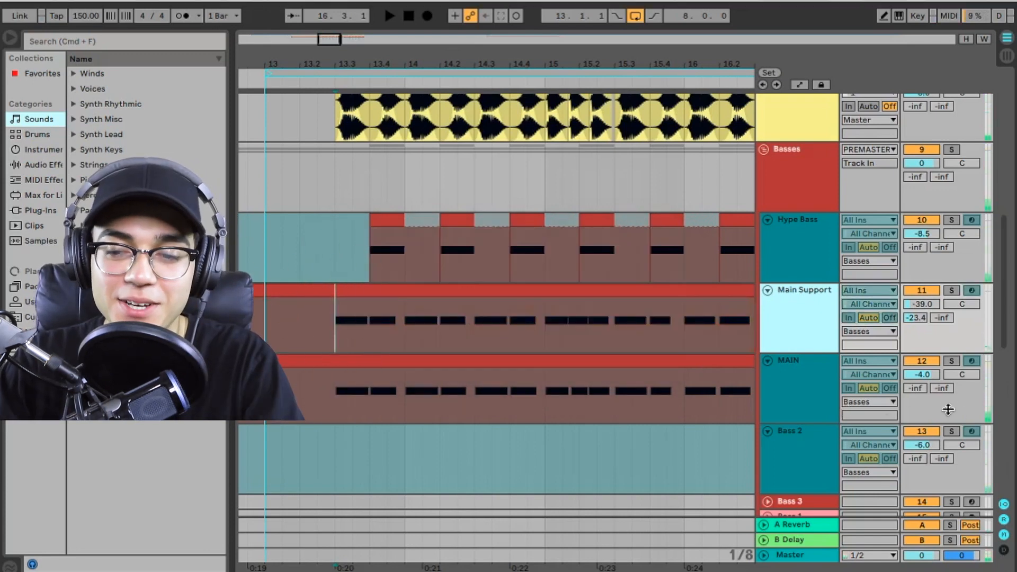
Solo the Hype Bass track and play it on its own
left_click(793, 245)
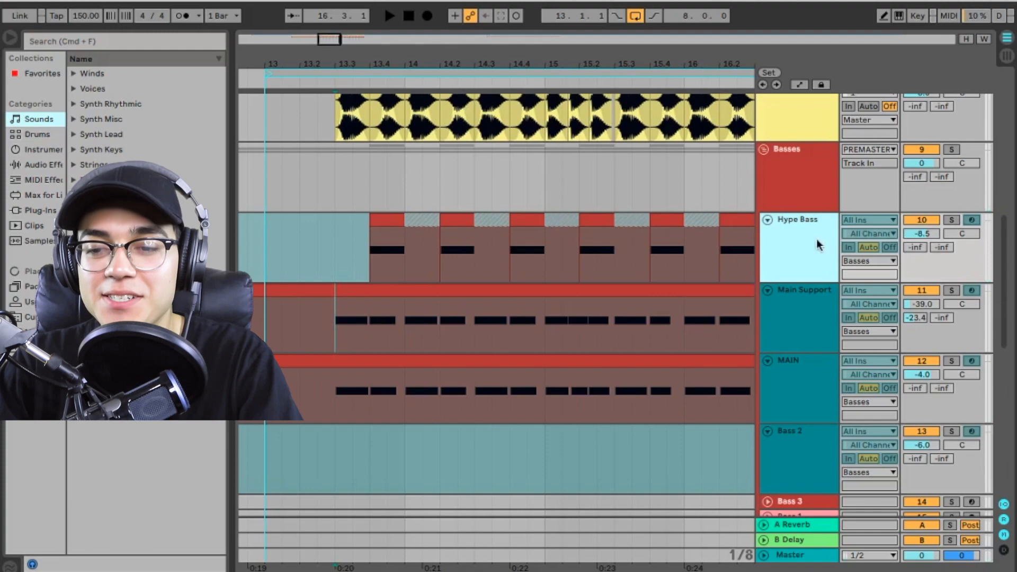
right_click(797, 241)
left_click(785, 234)
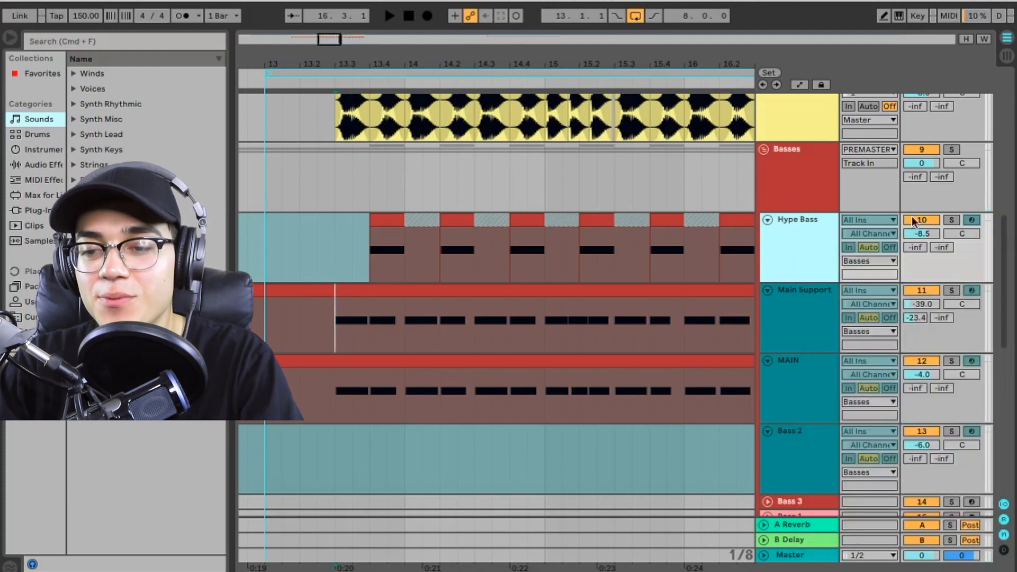
left_click(951, 220)
scroll(350, 249, "up", 3)
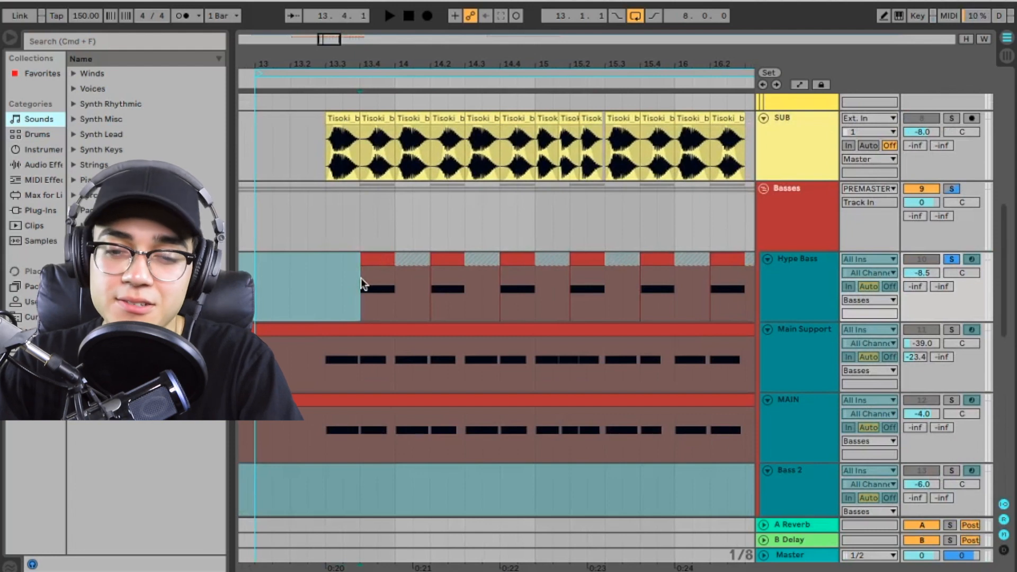
key("space")
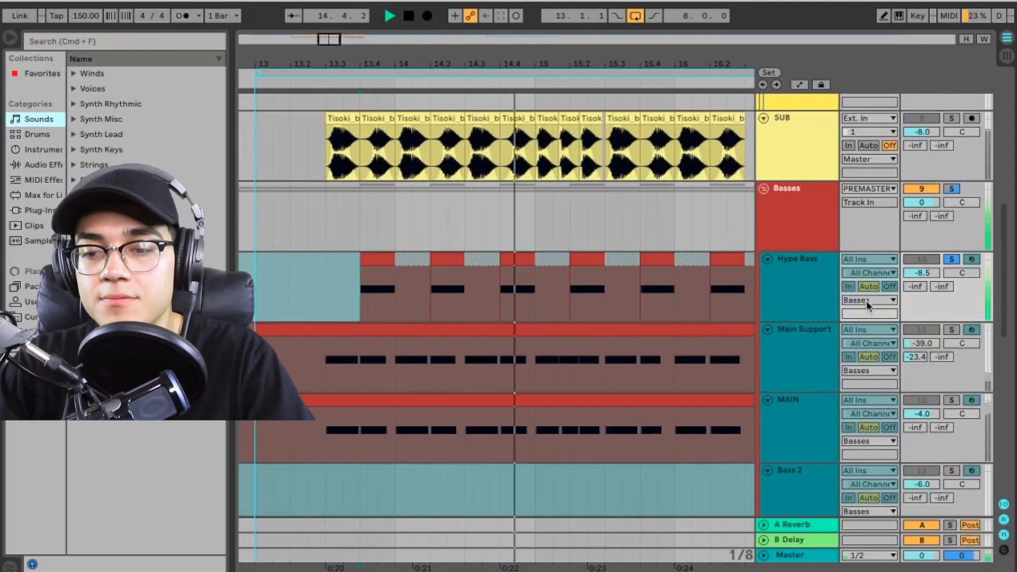
key("space")
Clear the Hype Bass solo and play the drop with all tracks, showing bars 13 to 19
left_click(953, 258)
key("space")
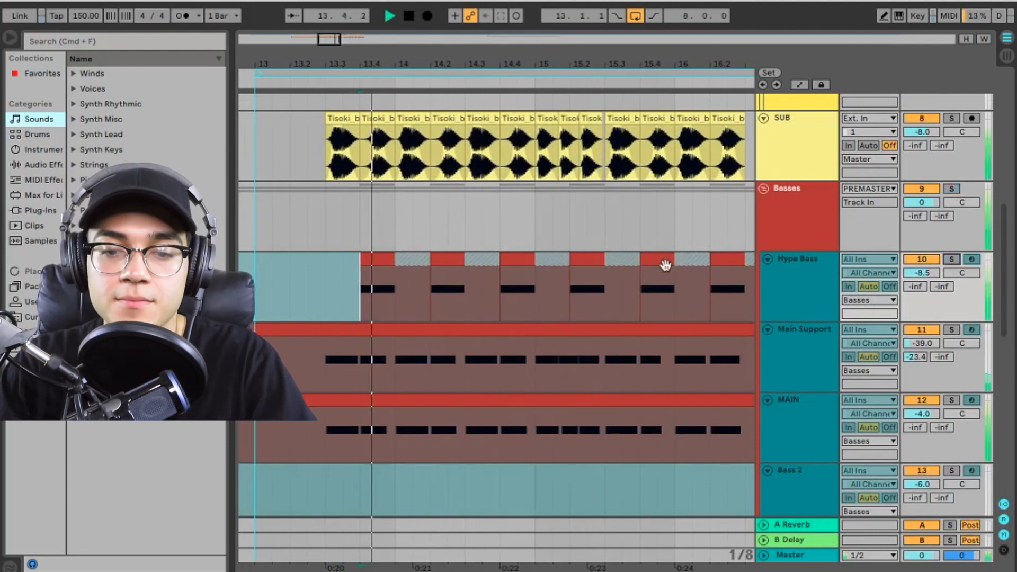
scroll(522, 295, "down", 3)
scroll(523, 294, "right", 5)
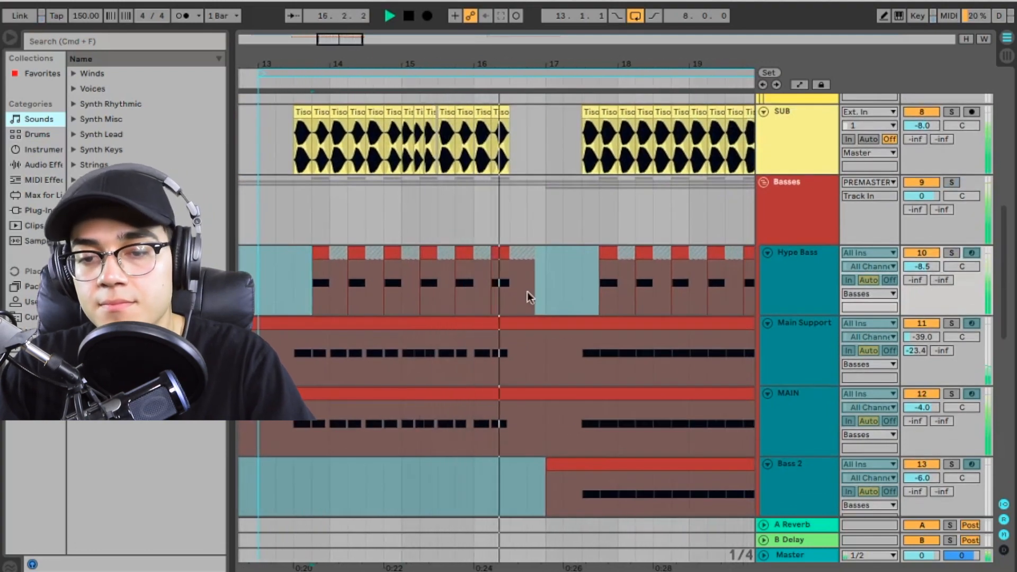
key("space")
Solo Hype Bass again and unfreeze the track
left_click(953, 252)
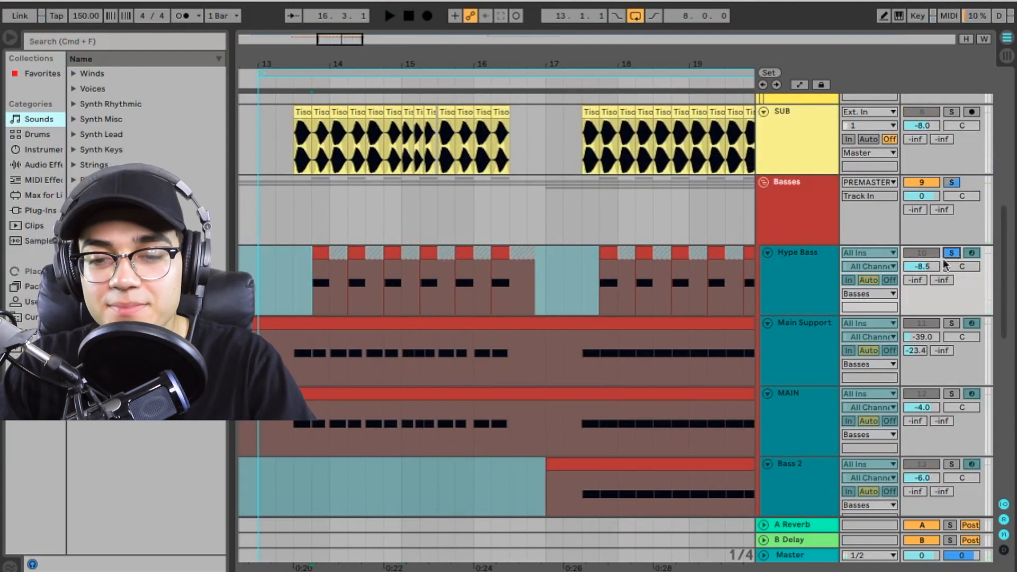
right_click(801, 275)
left_click(893, 367)
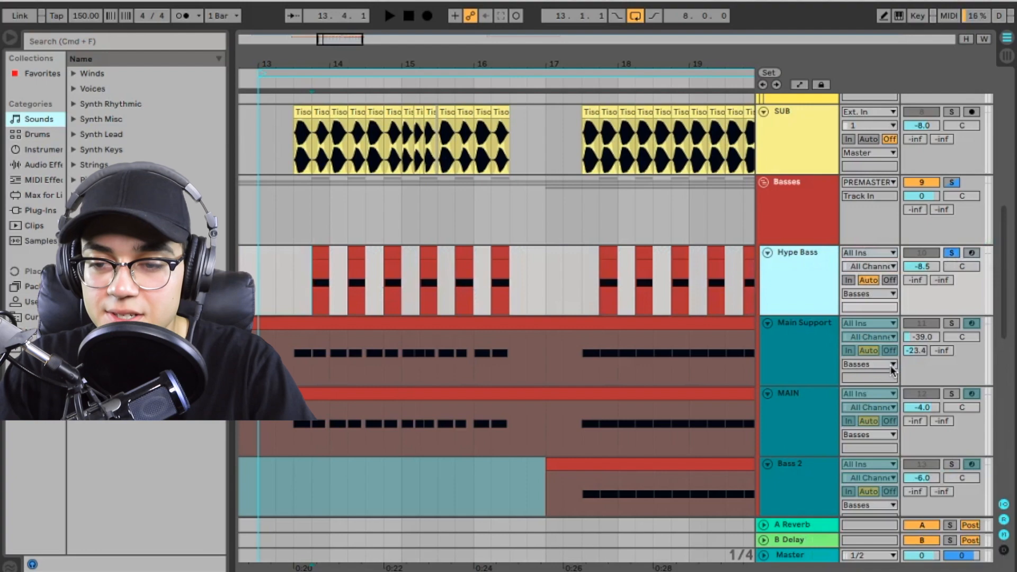
Show the Hype Bass device chain, look through its effects and play the bass with only Serum active
double_click(808, 280)
scroll(222, 430, "right", 10)
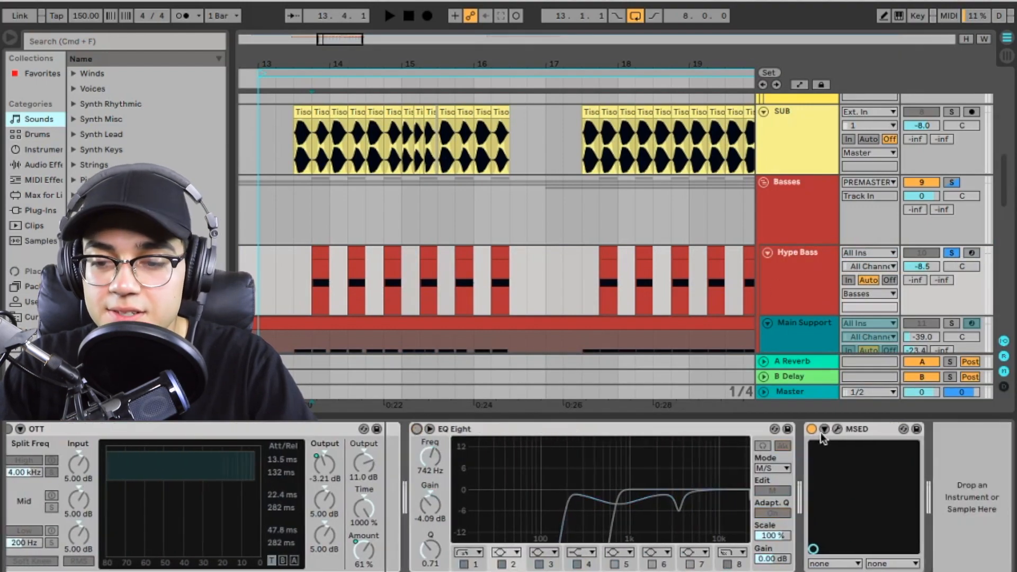
scroll(249, 445, "left", 10)
key("space")
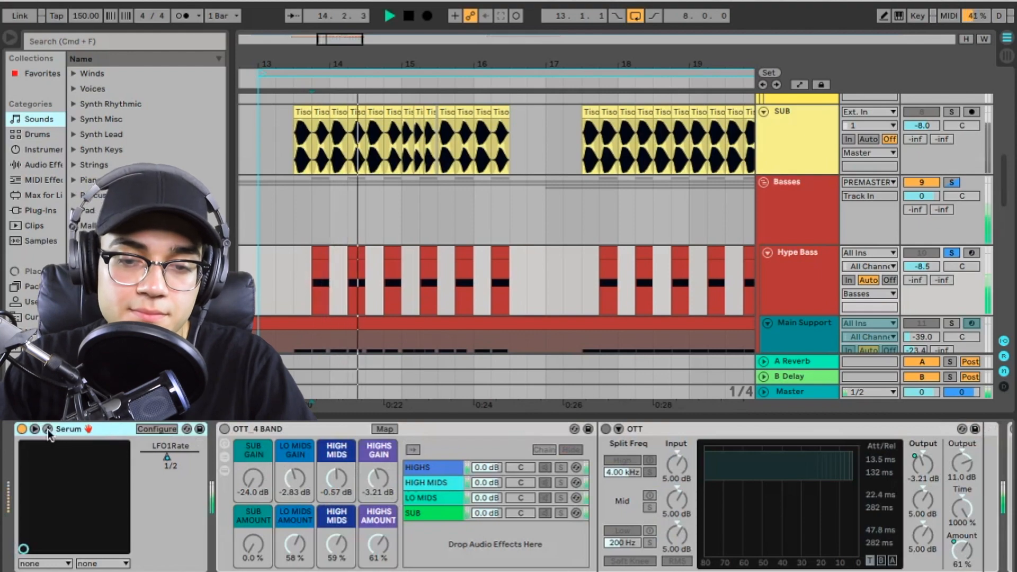
key("space")
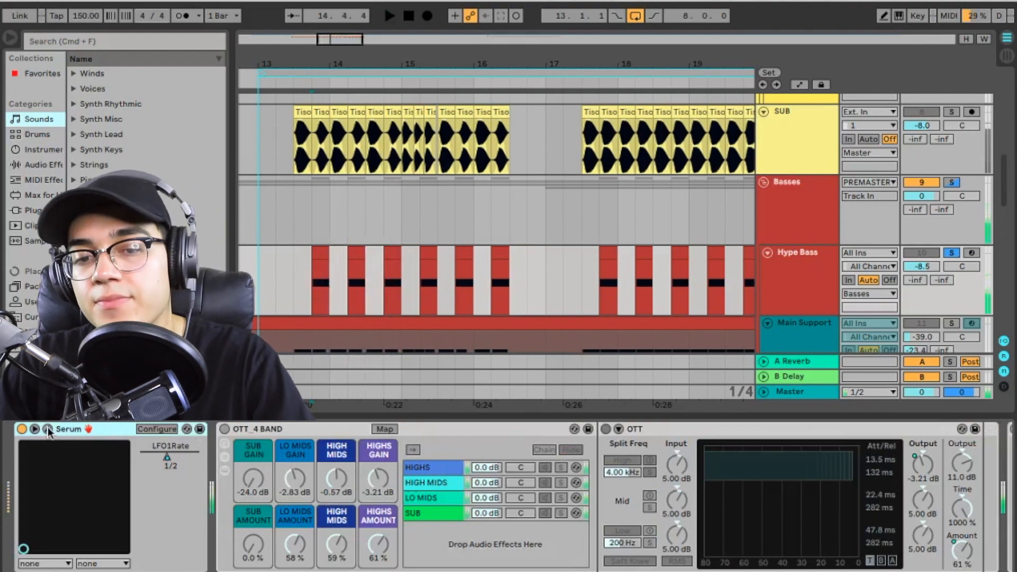
Open Serum on Hype Bass, move its window clear of the track's device controls and switch off OSC B
left_click(48, 430)
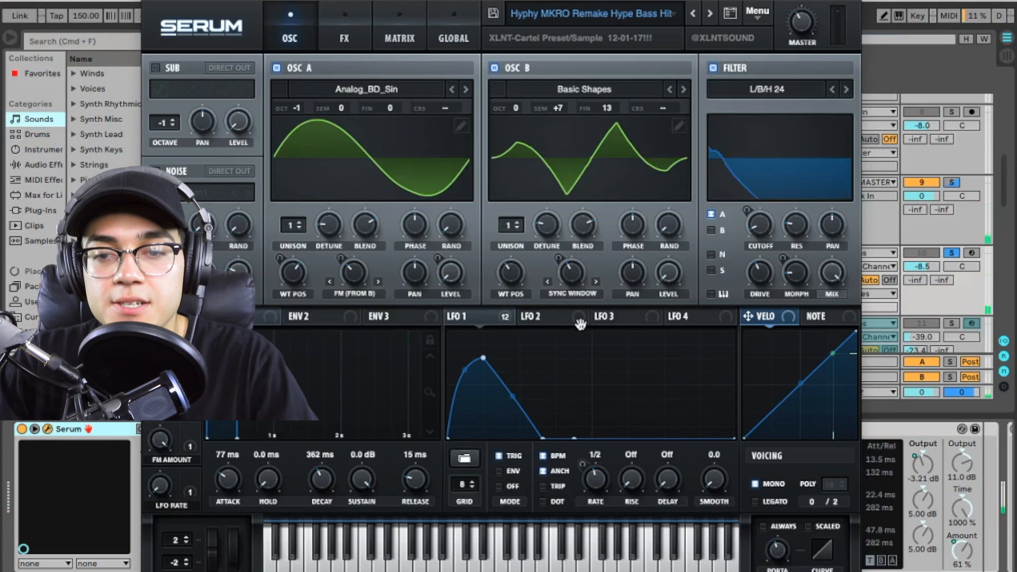
left_click_drag(713, 1, 872, 0)
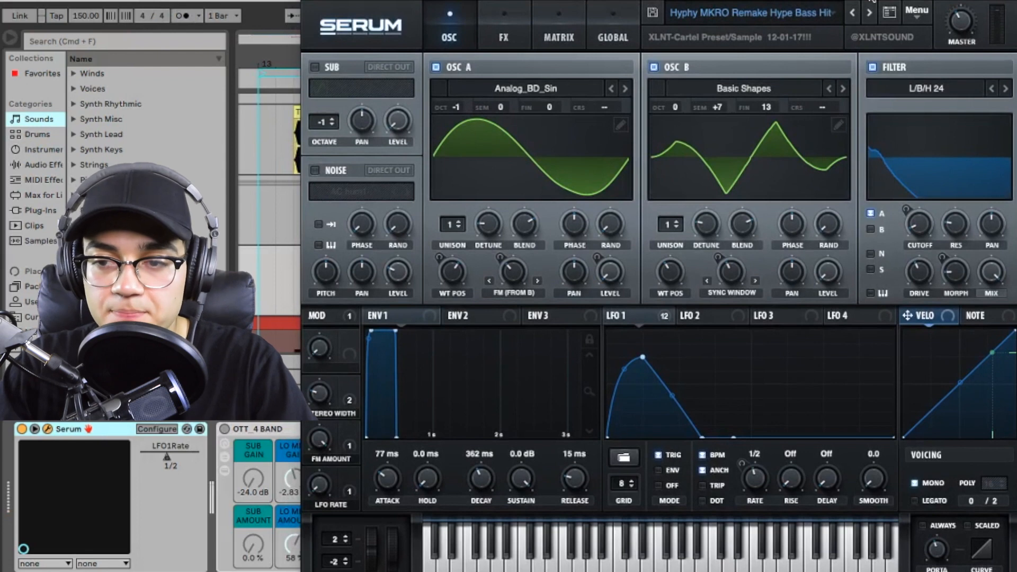
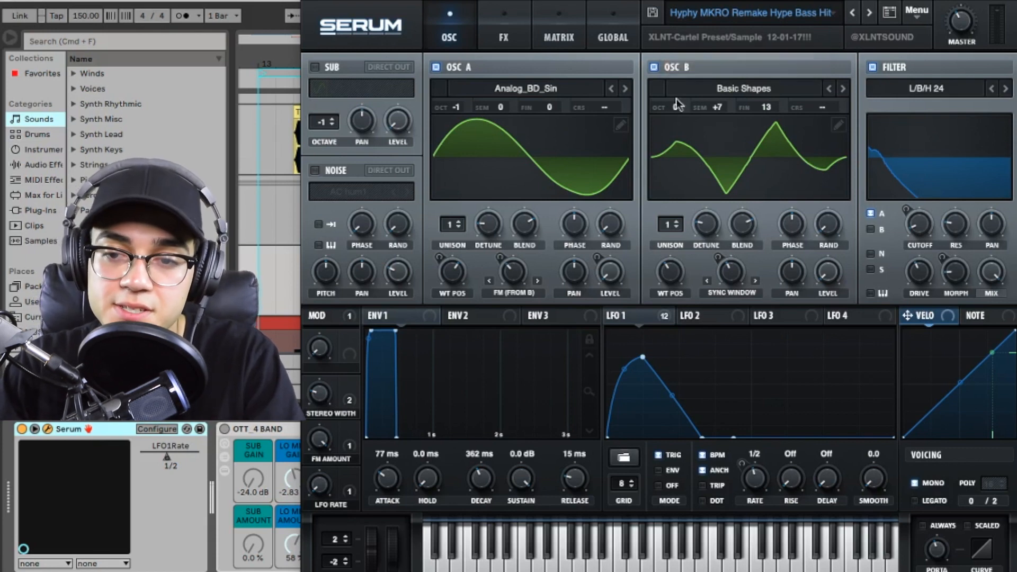
left_click(655, 67)
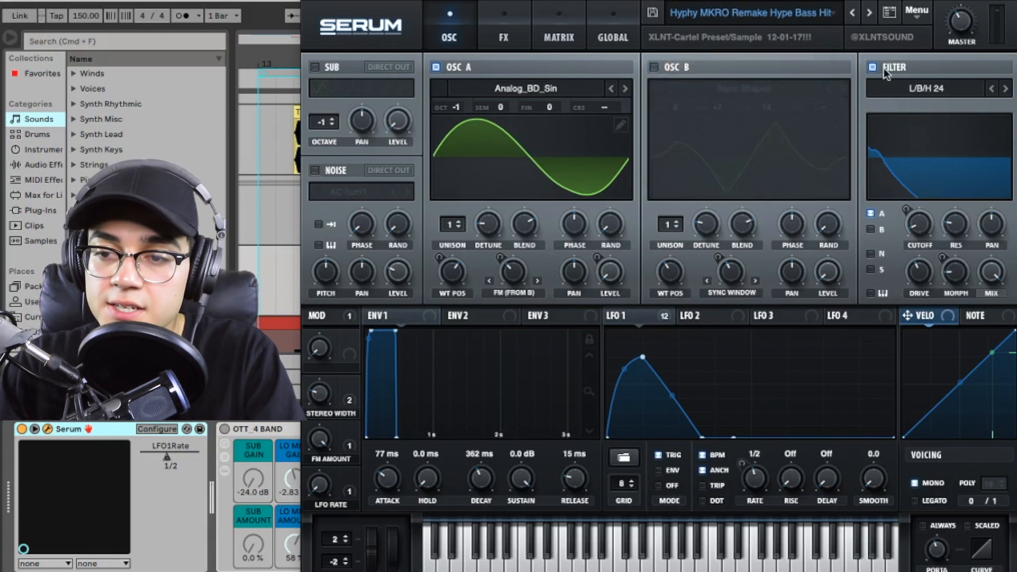
Review Serum's effects rack from Hyper/Dimension down to Reverb and return to the oscillator page
left_click(502, 26)
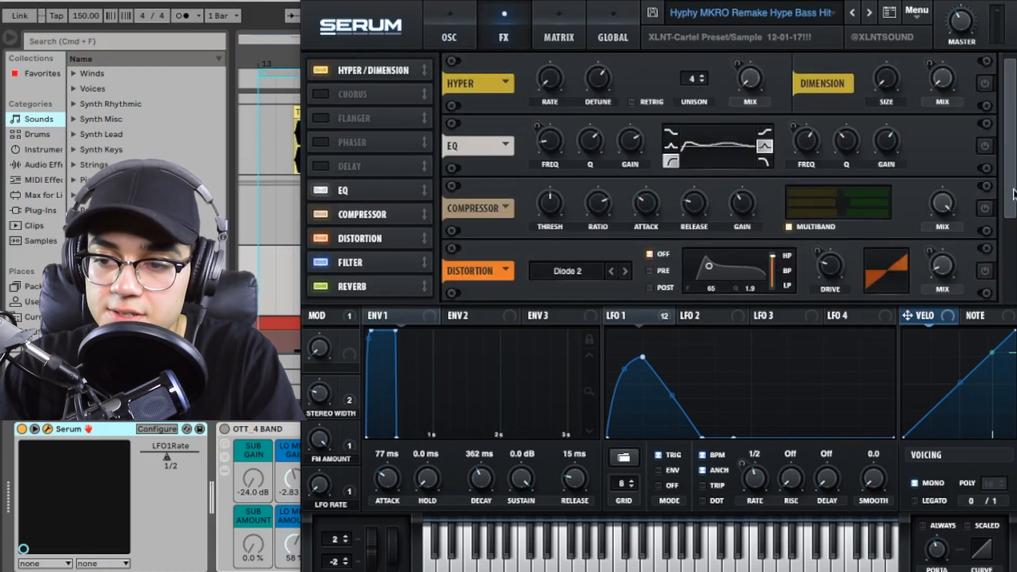
scroll(989, 268, "down", 2)
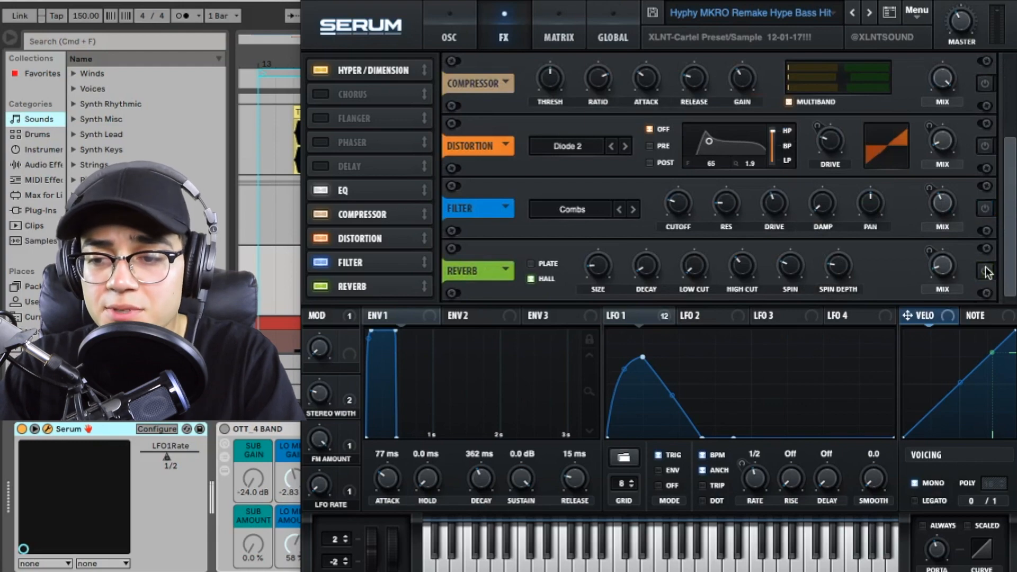
scroll(987, 272, "up", 2)
left_click(456, 27)
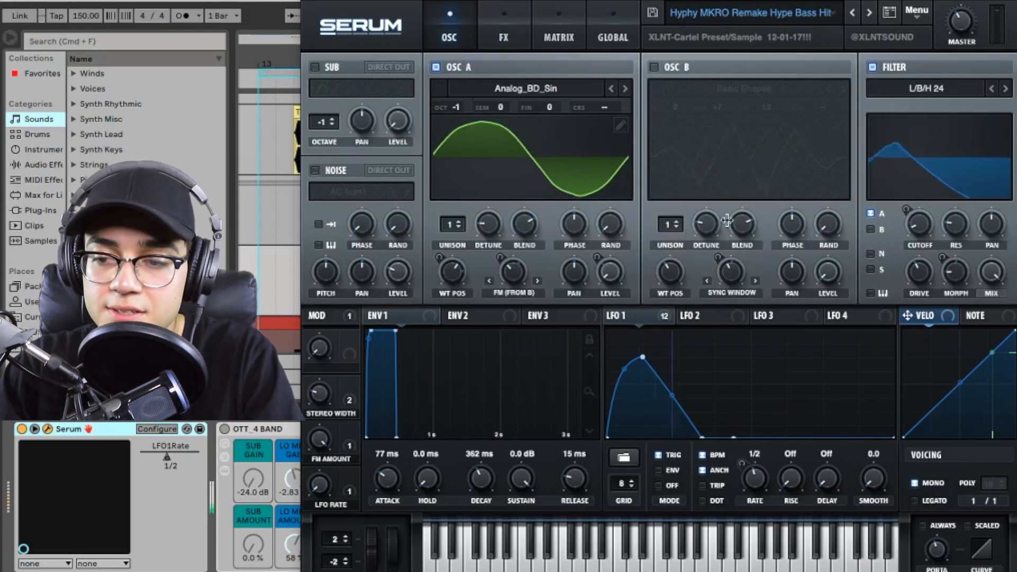
Compare Serum's sound with the filter off and on, and switch OSC B back on
left_click(873, 67)
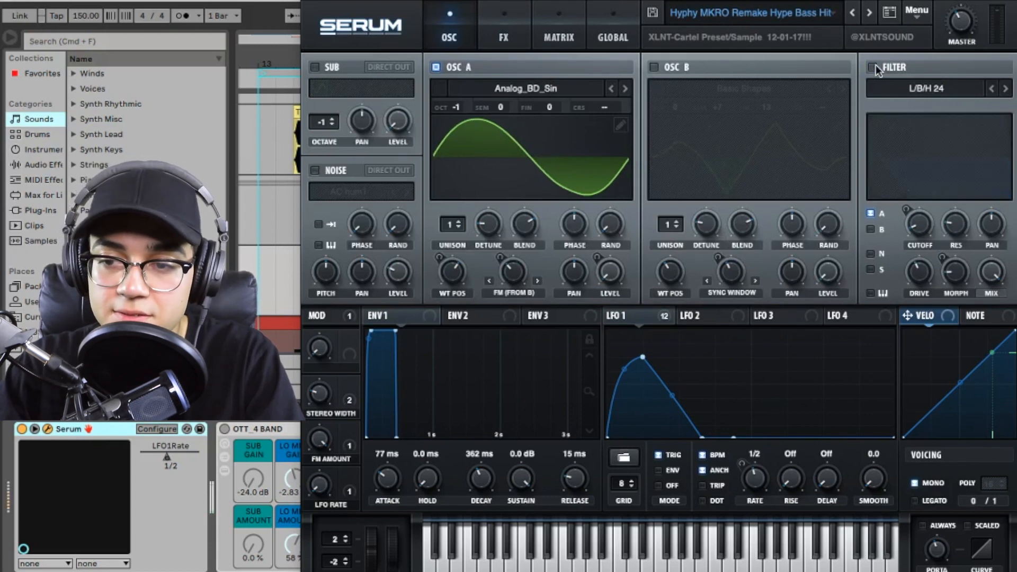
left_click(872, 68)
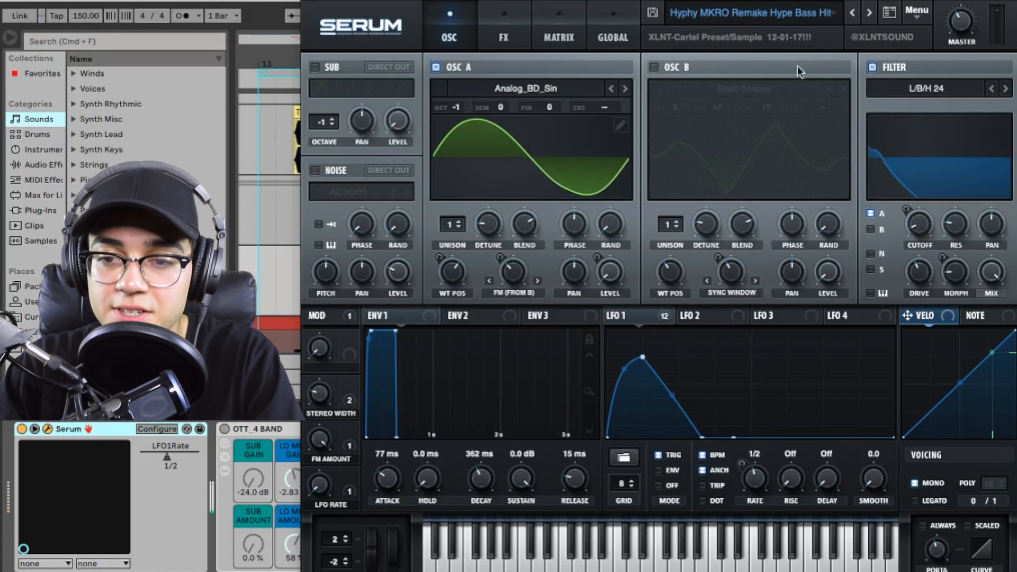
left_click(656, 68)
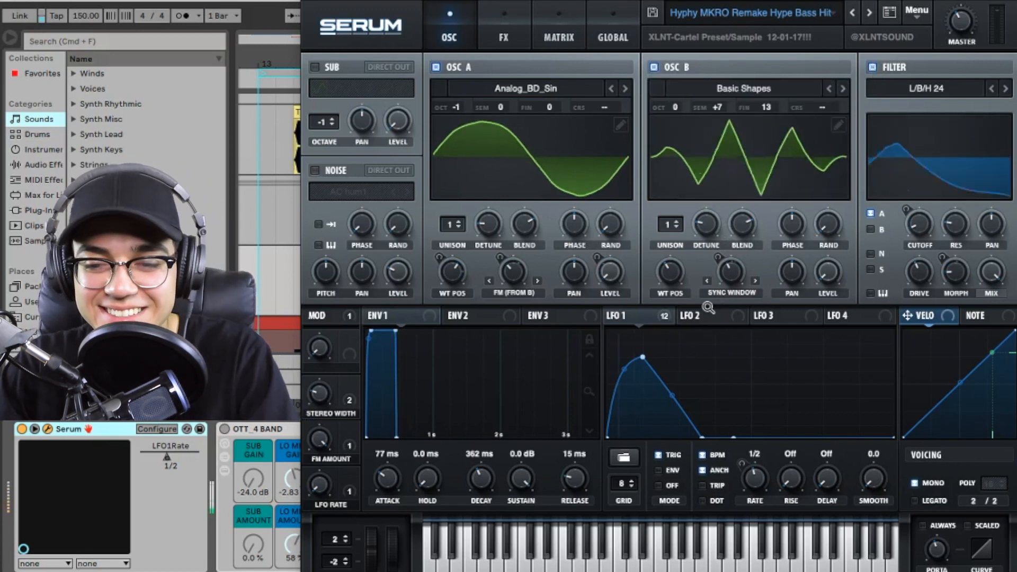
mouse_move(655, 316)
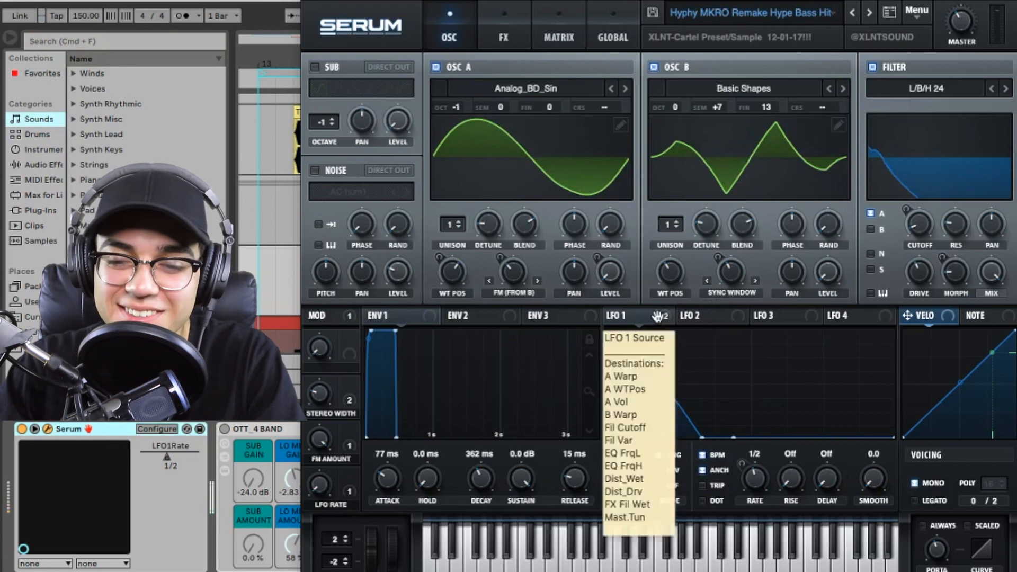
Examine what LFO 1 modulates, including OSC B's warp, and look at the filter type categories in Serum
left_click(650, 316)
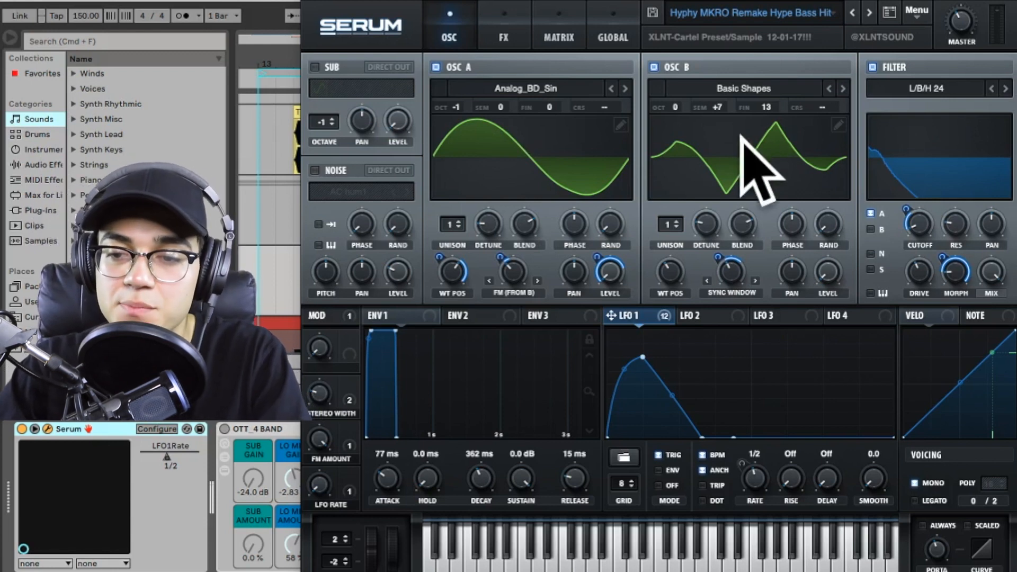
right_click(733, 271)
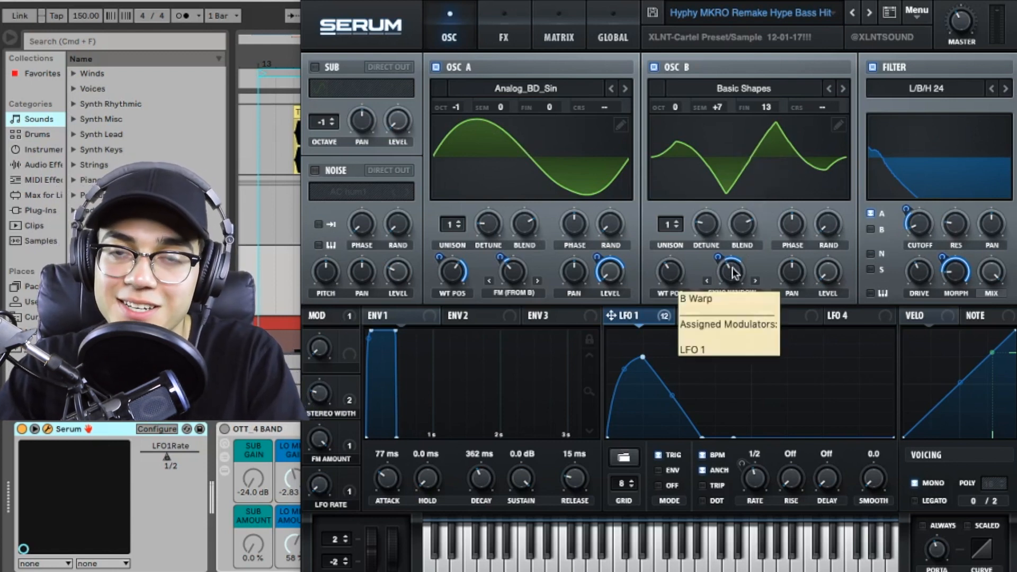
left_click(927, 85)
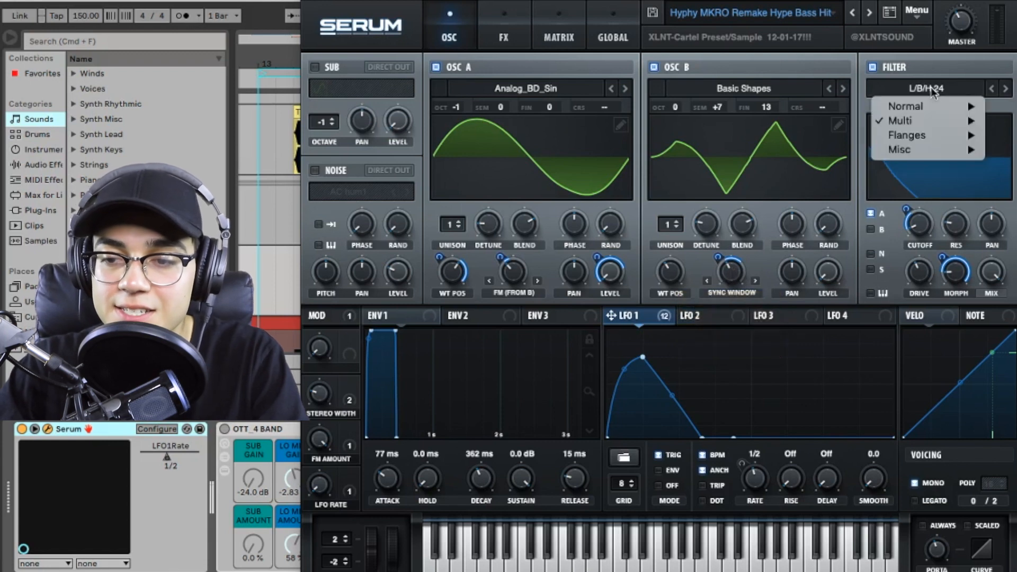
mouse_move(900, 121)
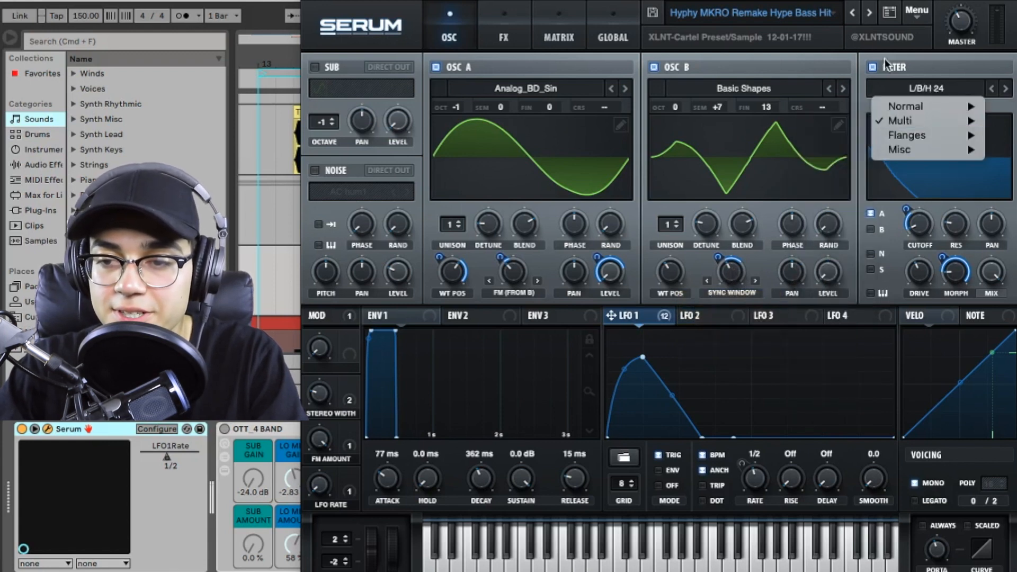
left_click(860, 59)
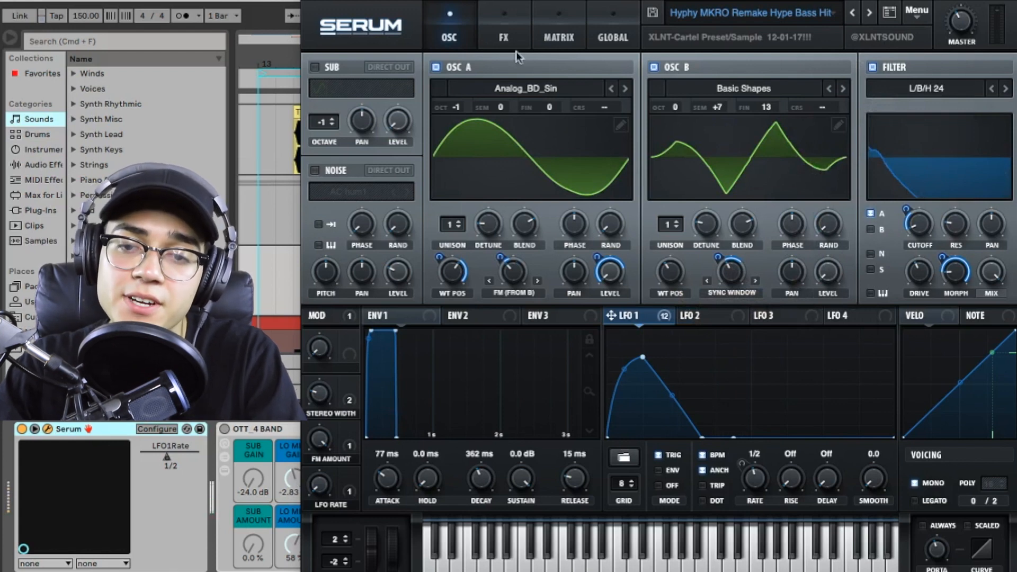
Switch on Hyper/Dimension, EQ and Compressor one by one in Serum's effects rack and display envelope 3
left_click(504, 37)
left_click(985, 84)
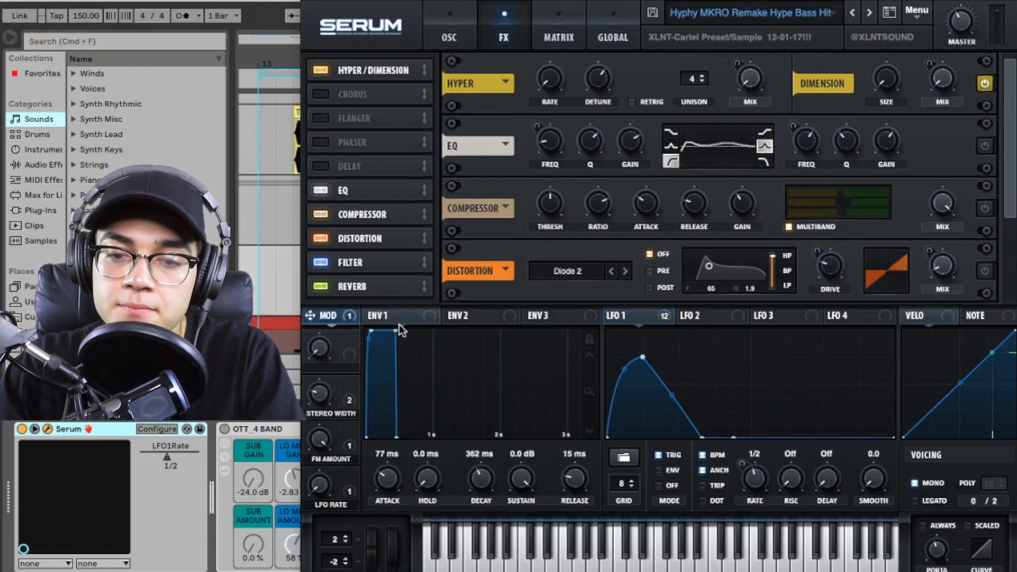
left_click(538, 316)
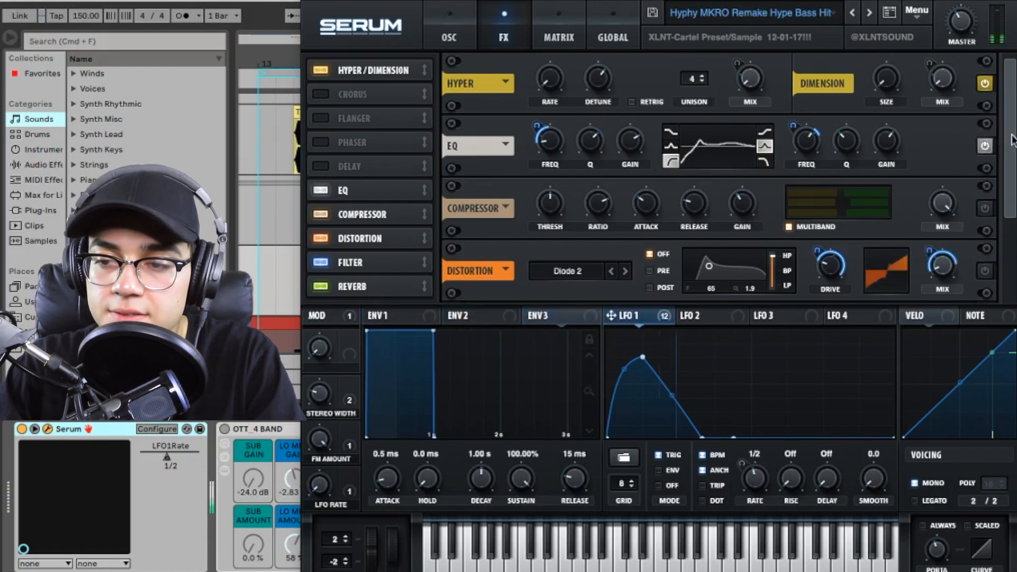
scroll(984, 141, "down", 3)
left_click(984, 131)
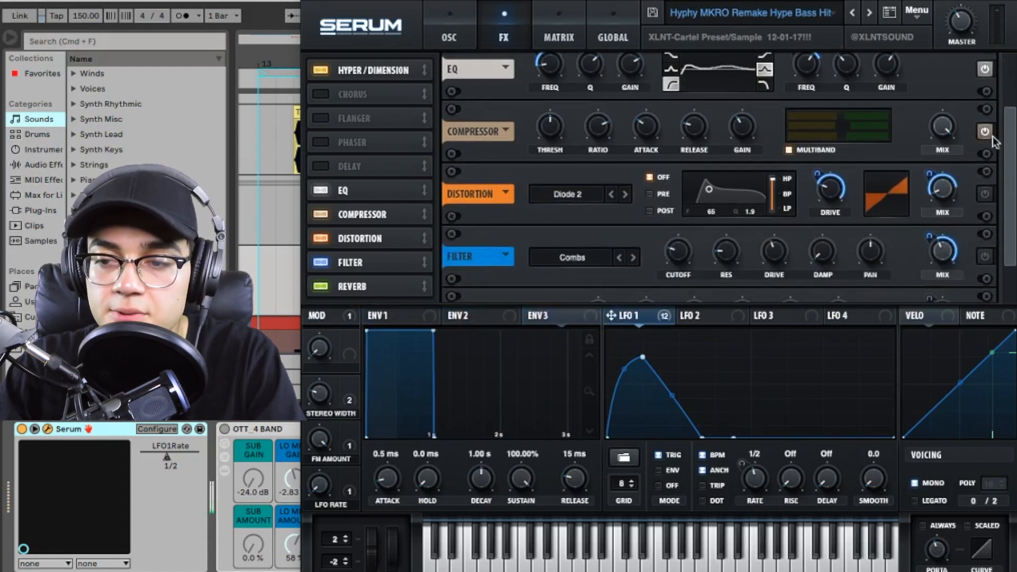
Switch on Serum's Distortion, Filter and Reverb effects one after another
scroll(1011, 165, "down", 1)
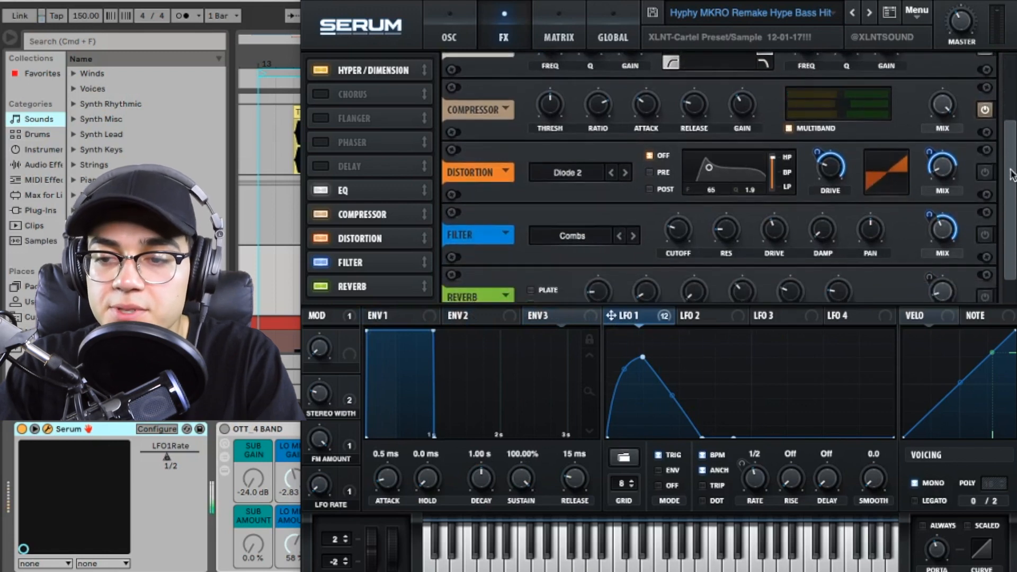
left_click(985, 170)
scroll(1010, 212, "down", 1)
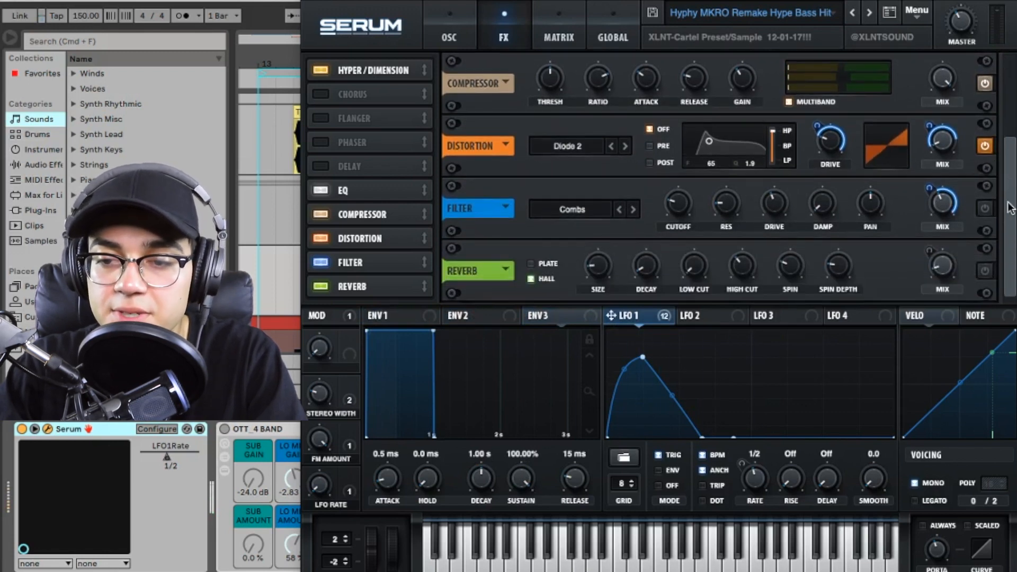
left_click_drag(1010, 207, 1011, 190)
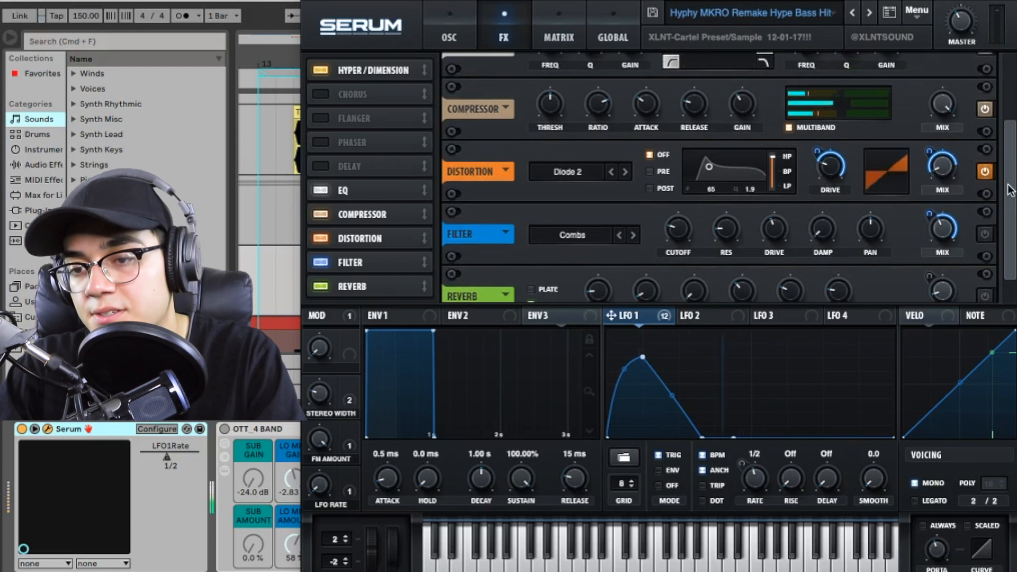
scroll(1011, 184, "down", 1)
left_click(985, 208)
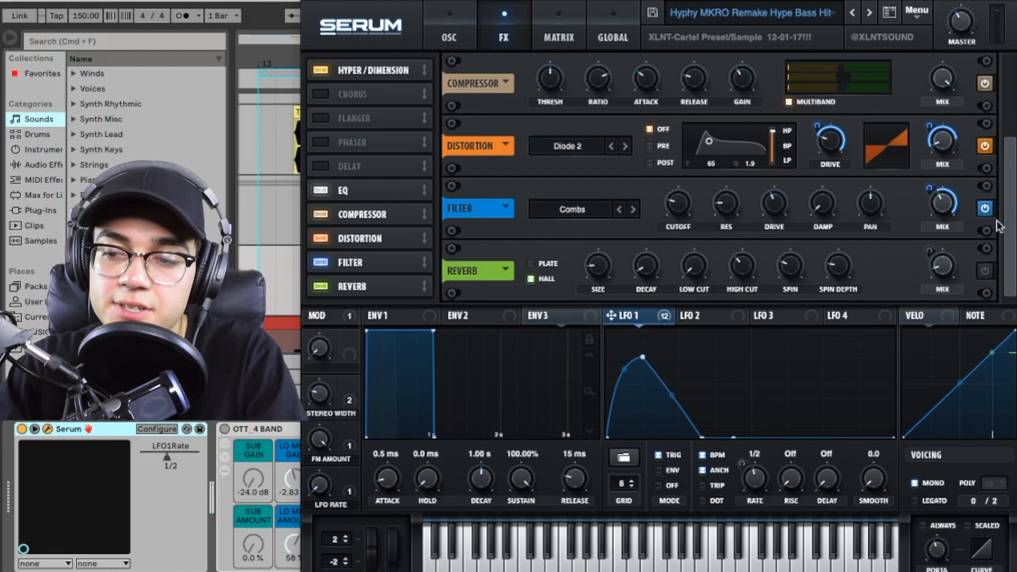
left_click(986, 271)
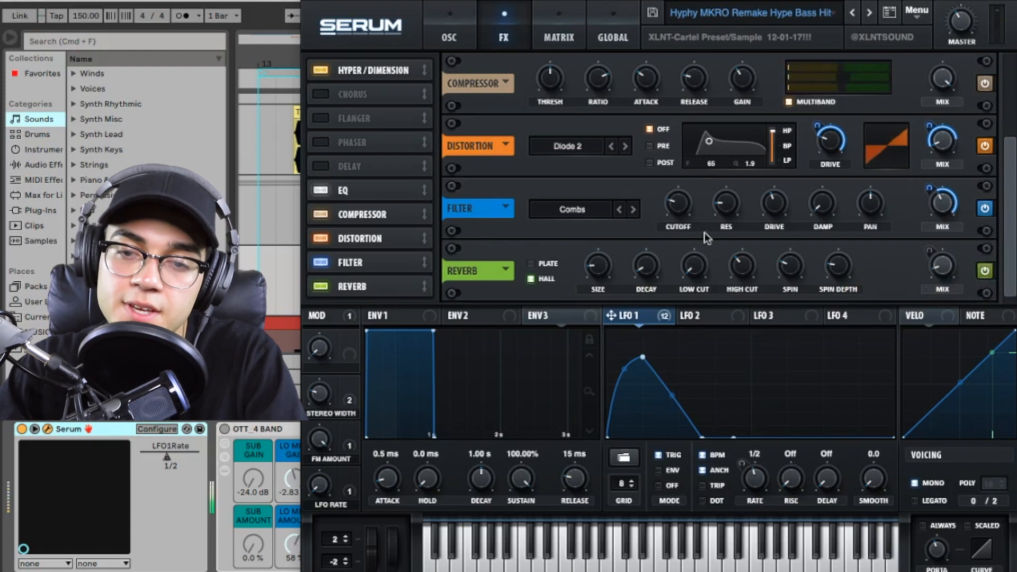
Review the modulation matrix assignments from A WTPos down to Mast.Tun and return to the oscillator page
left_click(450, 33)
left_click(556, 27)
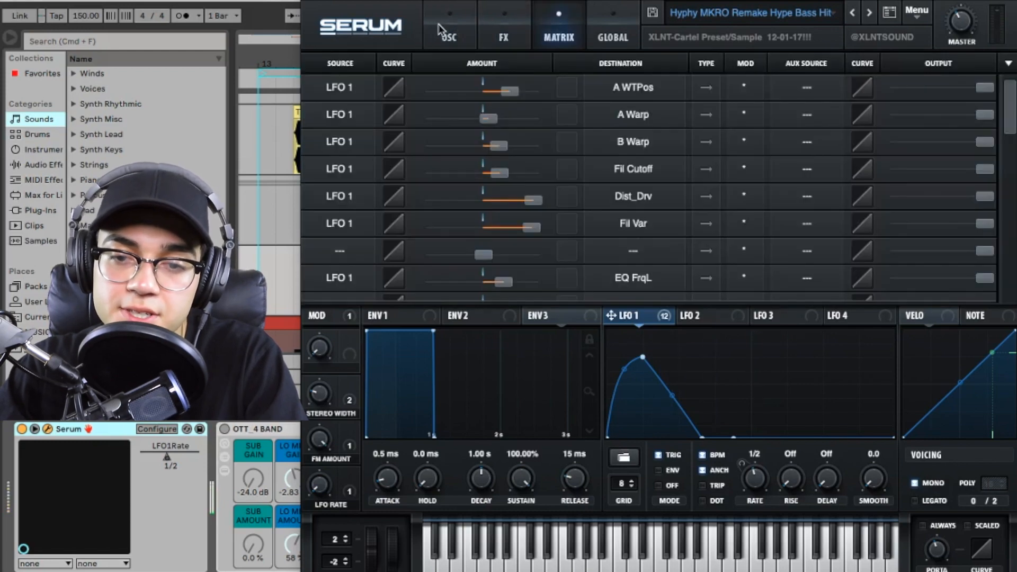
scroll(382, 201, "down", 5)
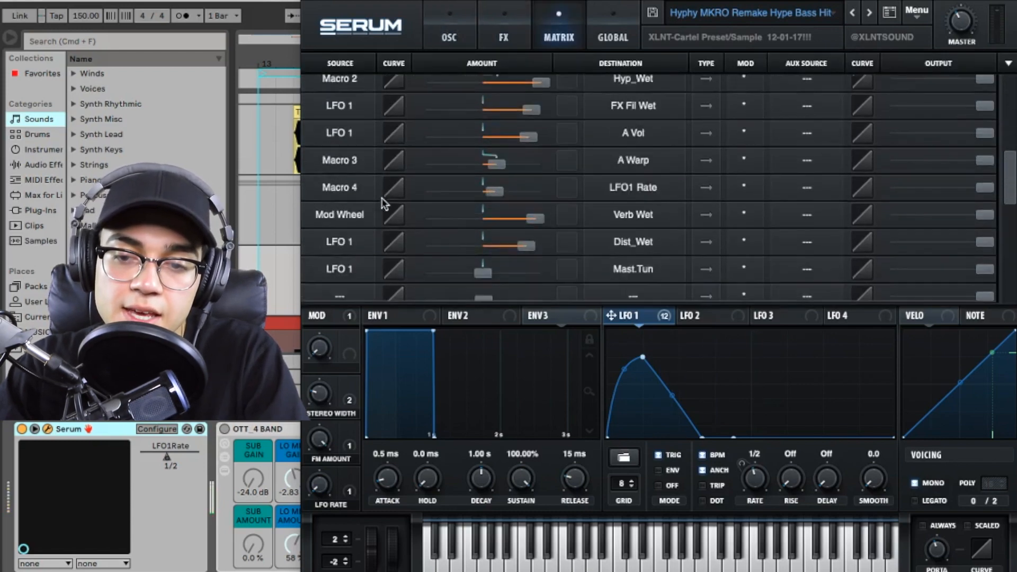
scroll(382, 210, "up", 1)
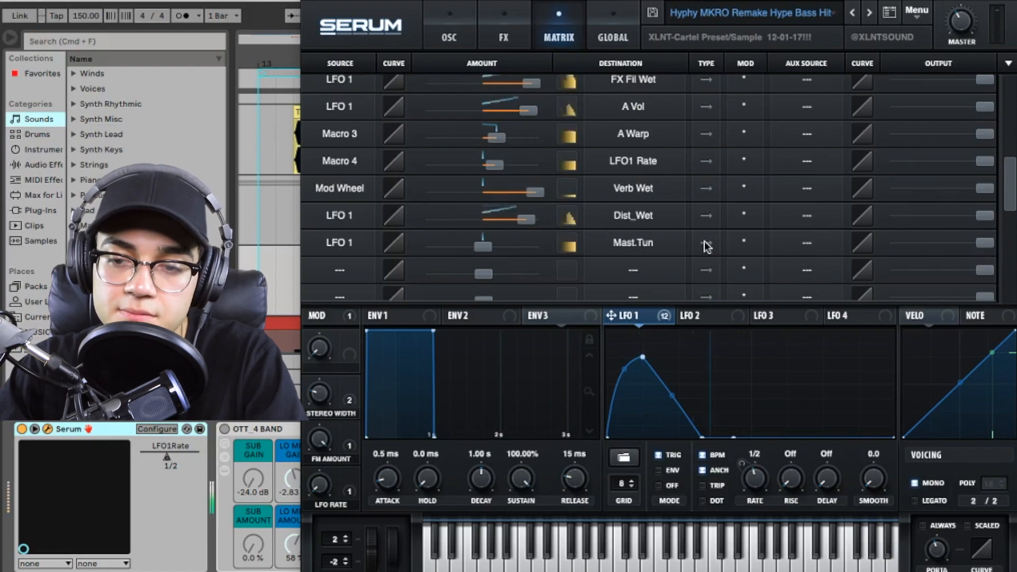
left_click(449, 32)
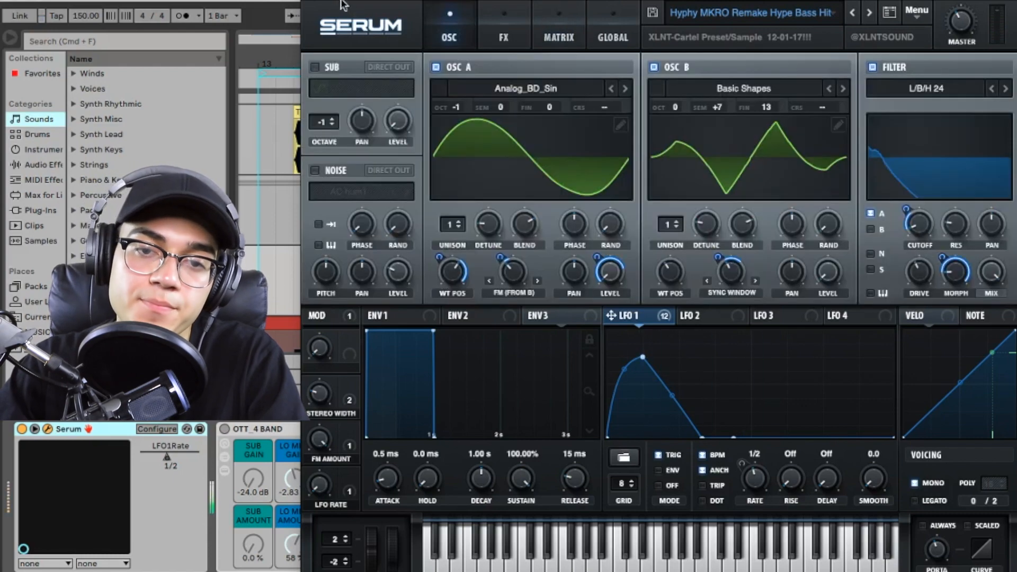
Close Serum's window, switch on the OTT_4 BAND rack and play the Hype Bass through it
left_click(312, 2)
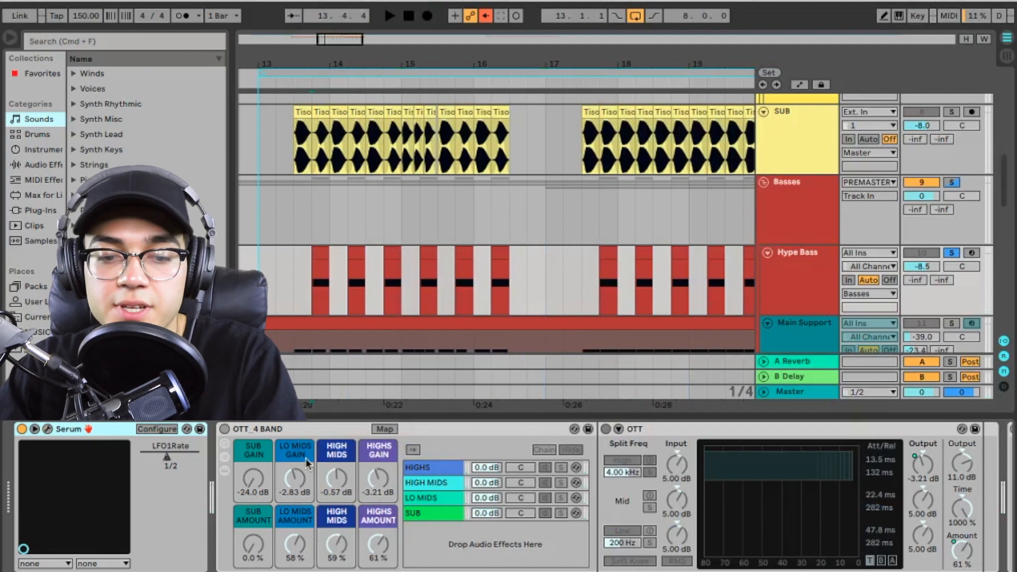
left_click(225, 430)
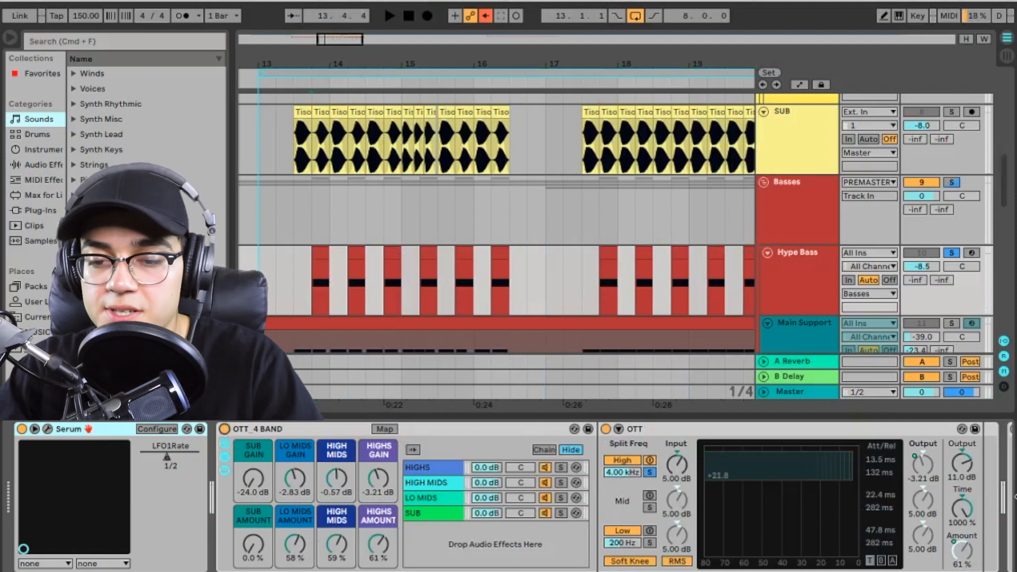
scroll(769, 499, "right", 2)
scroll(769, 499, "right", 2)
scroll(458, 442, "left", 5)
key("space")
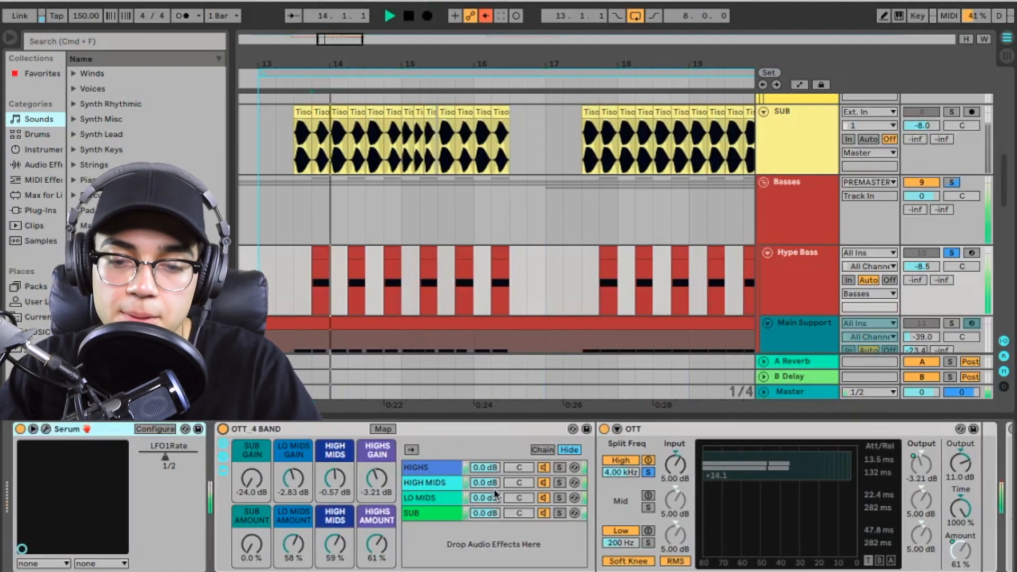
key("space")
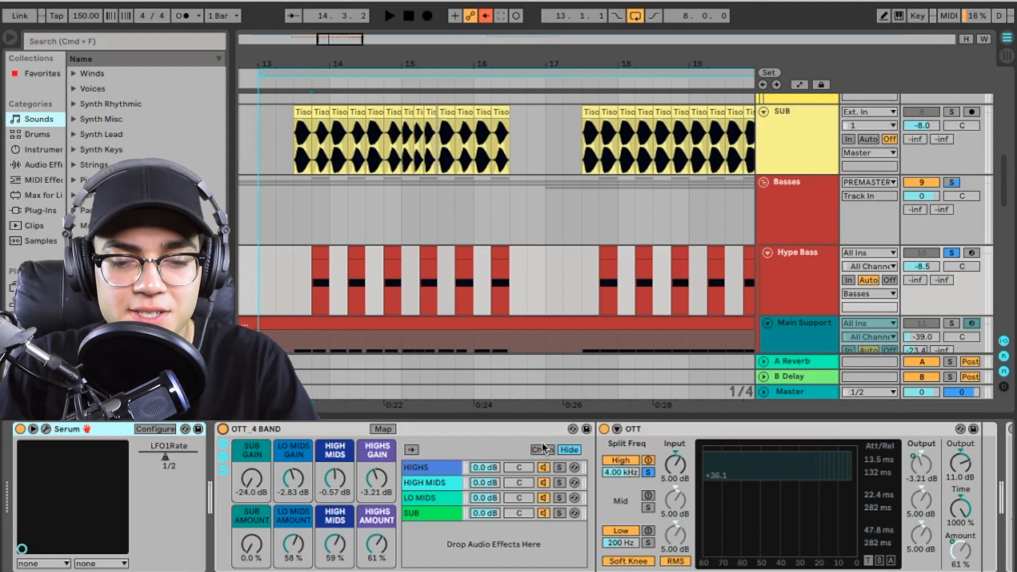
Switch on the EQ Eight after OTT, play the bass and show the EQ's side-channel curve
scroll(758, 452, "right", 10)
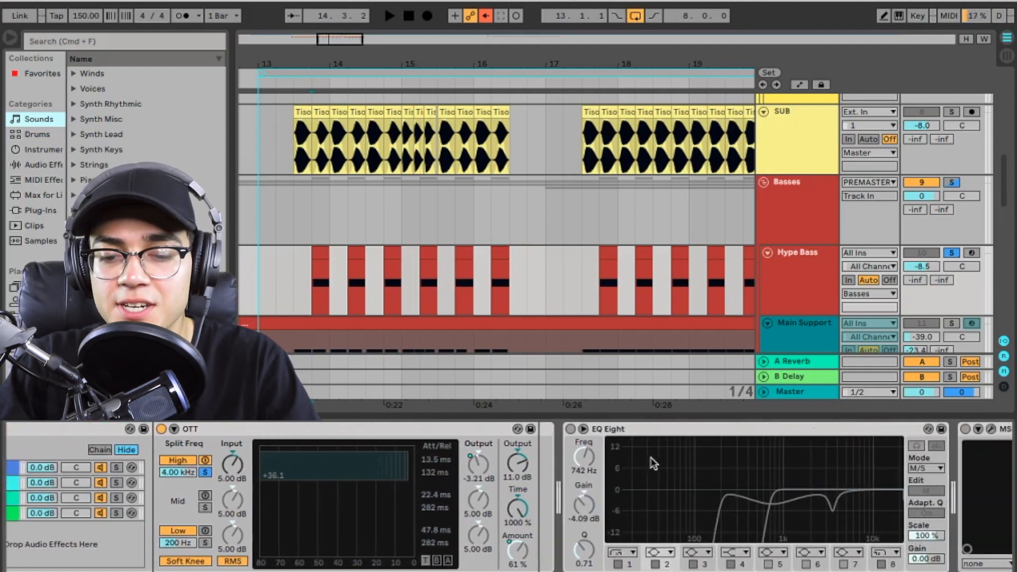
scroll(653, 464, "right", 4)
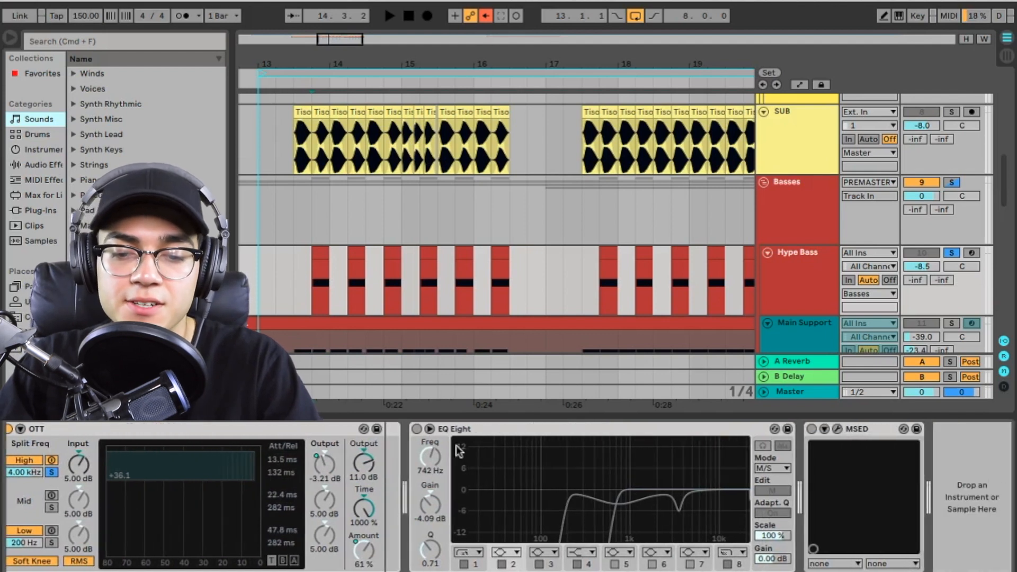
left_click(416, 430)
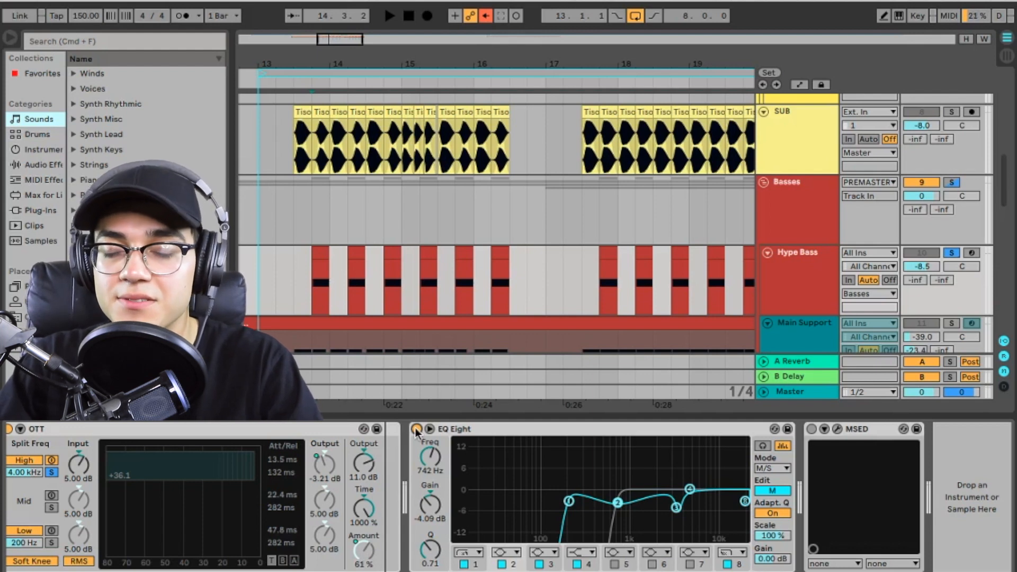
key("space")
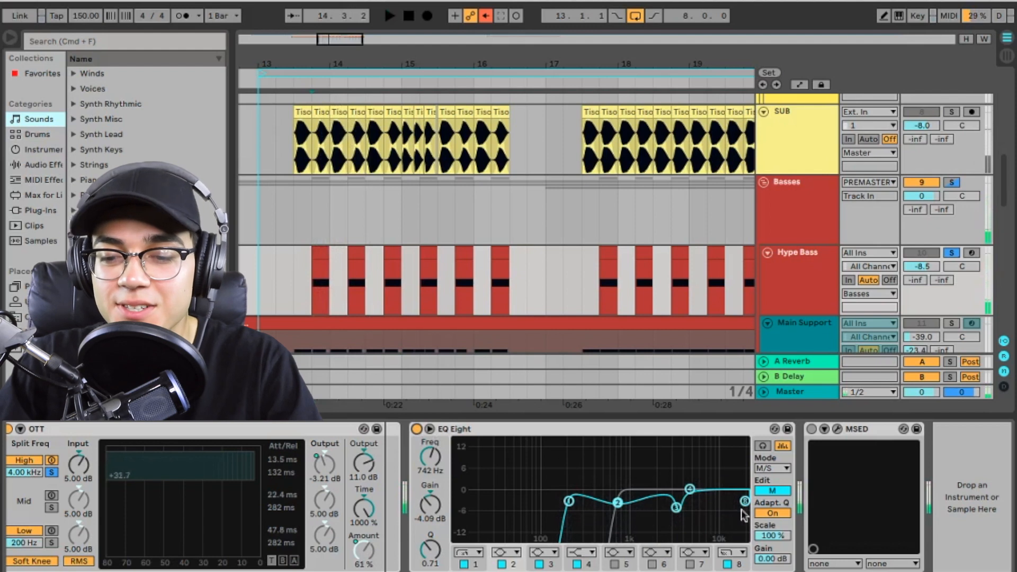
left_click(773, 492)
Switch on MSED, open it to inspect its mid and side gain, and close its window
left_click(814, 430)
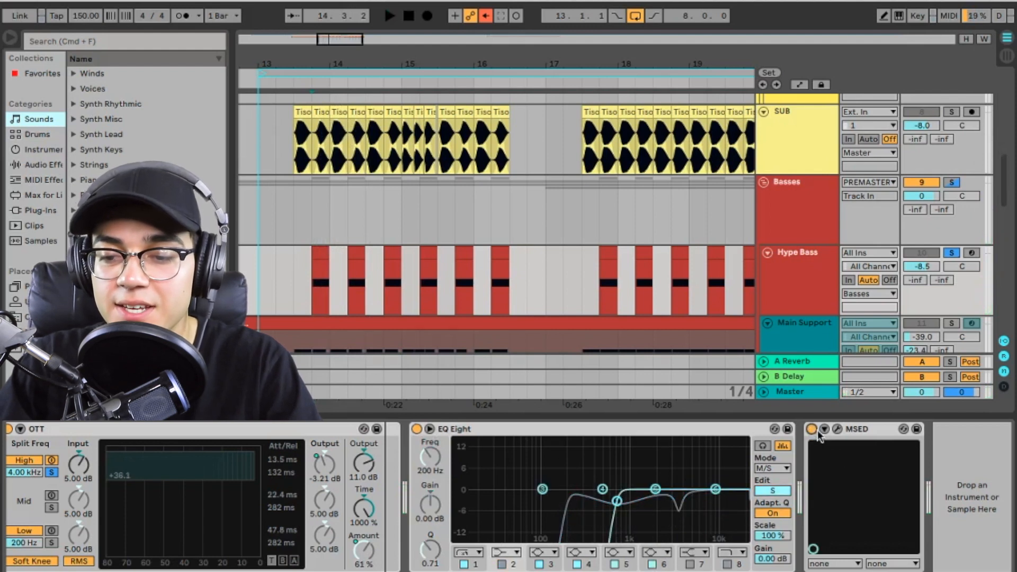
left_click(838, 429)
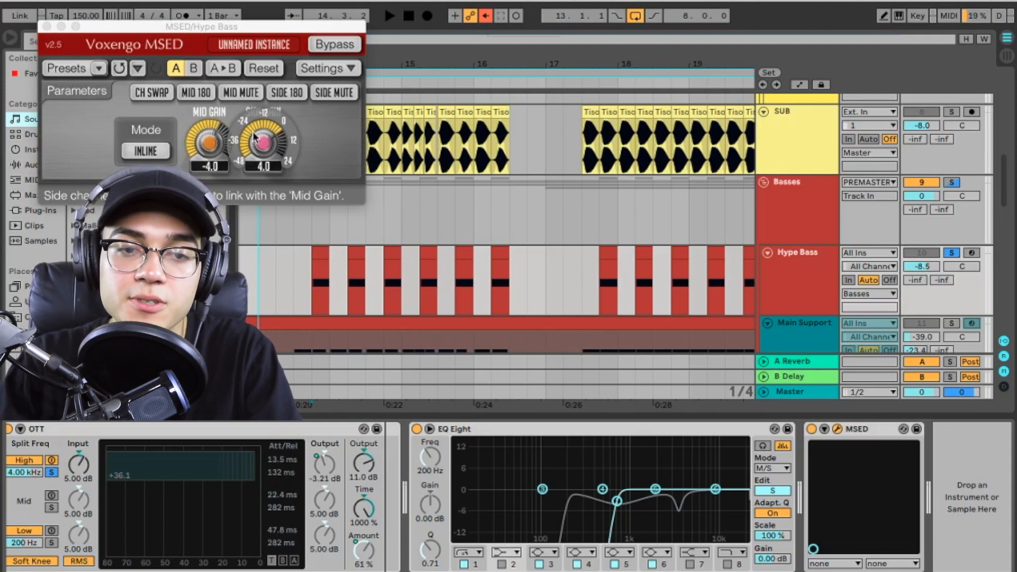
left_click(46, 26)
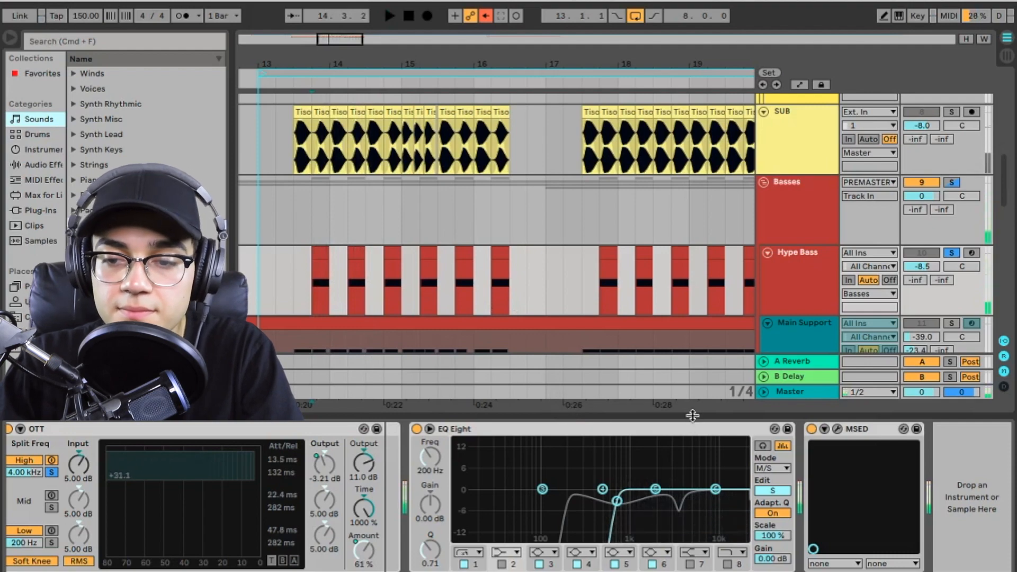
Hide the device view and freeze the Hype Bass track
left_click_drag(692, 416, 692, 476)
scroll(799, 303, "down", 3)
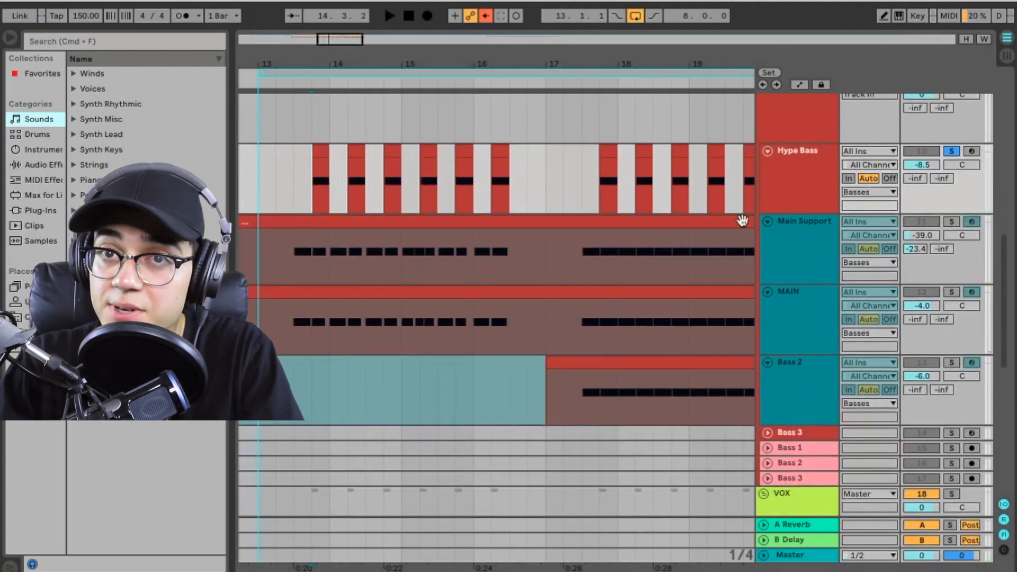
left_click(793, 174)
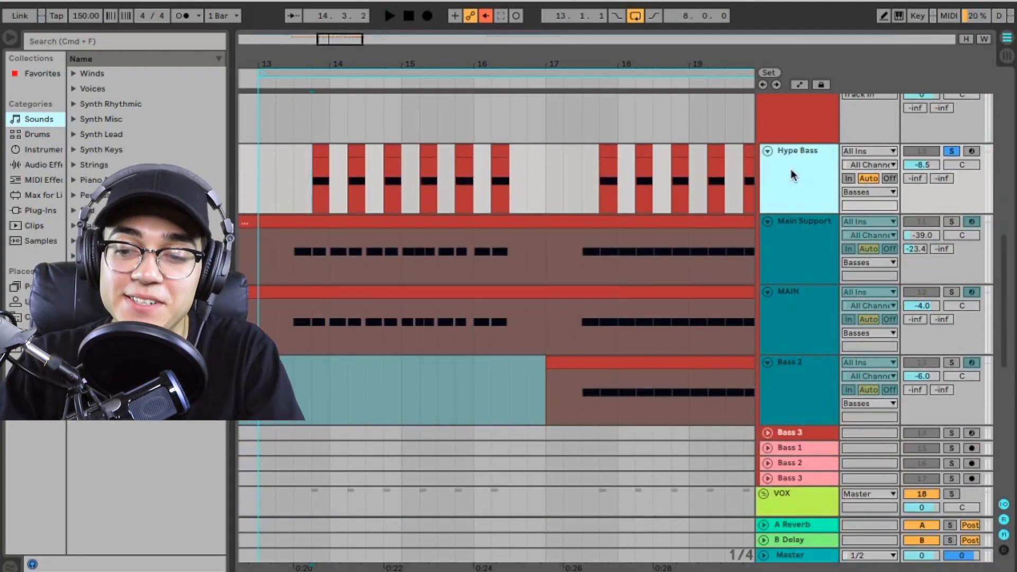
right_click(793, 175)
left_click(831, 267)
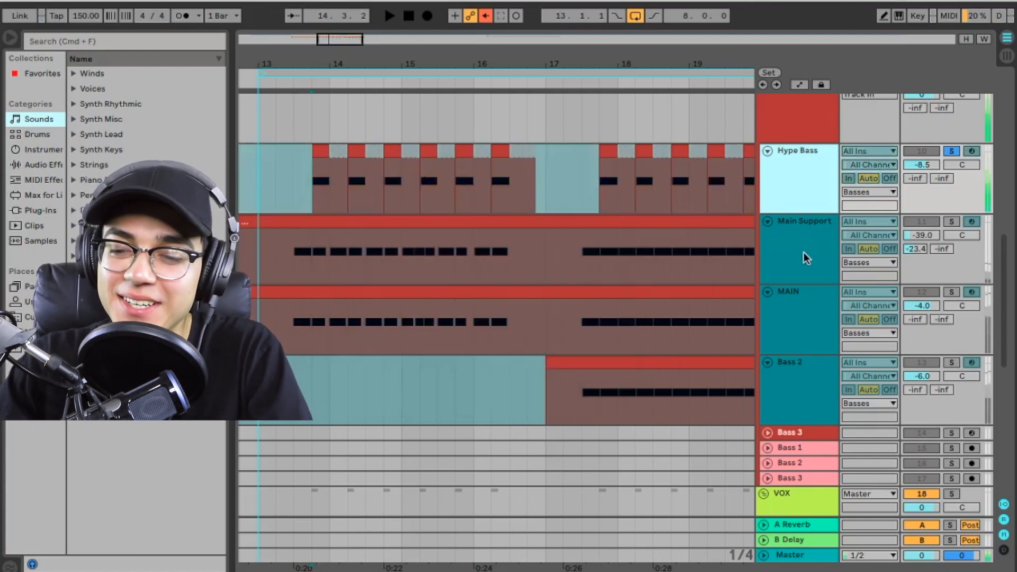
Solo the Bass 2 track below MAIN, show its device chain and play its section
left_click(805, 404)
left_click(950, 363)
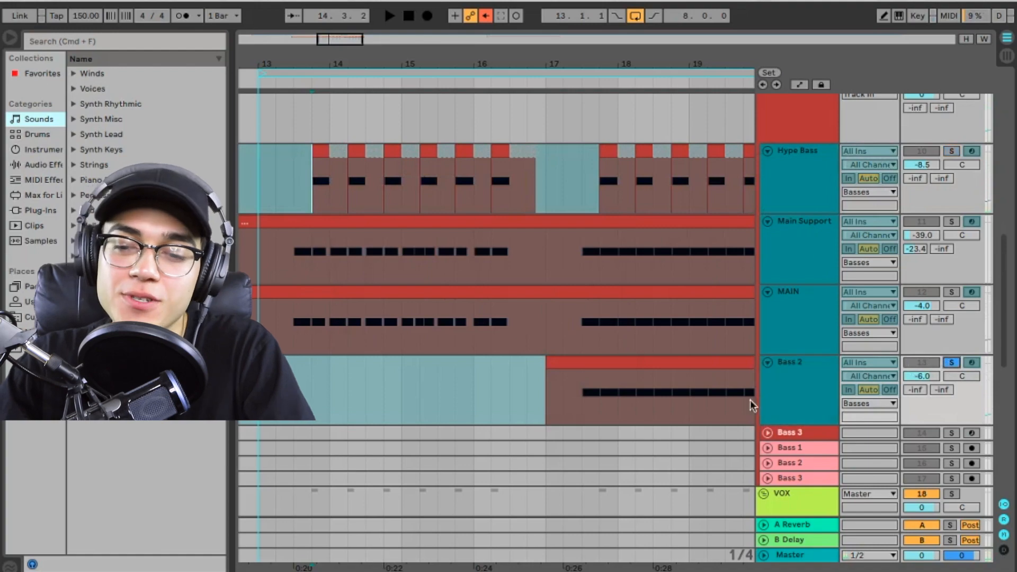
double_click(805, 371)
key("space")
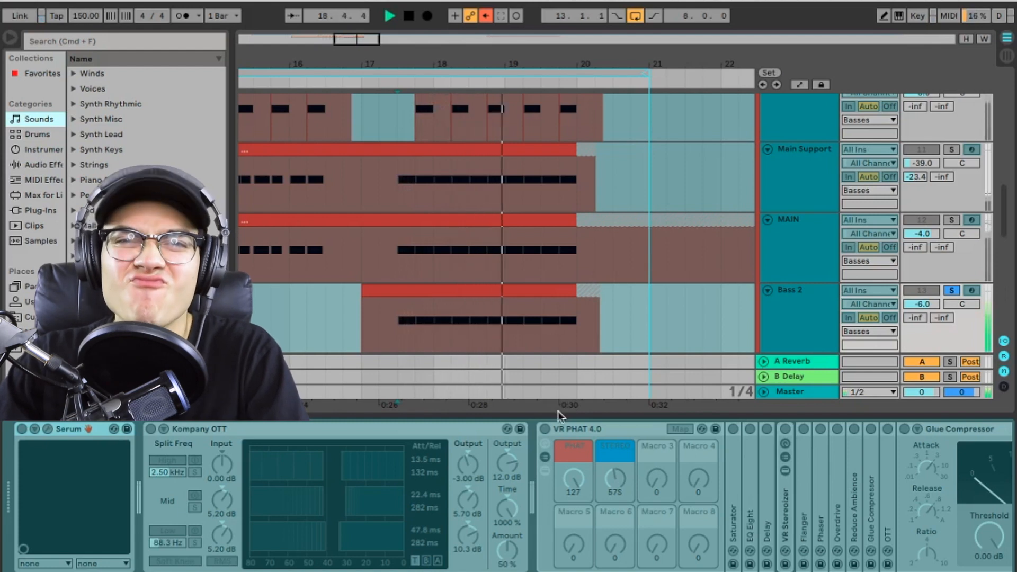
key("space")
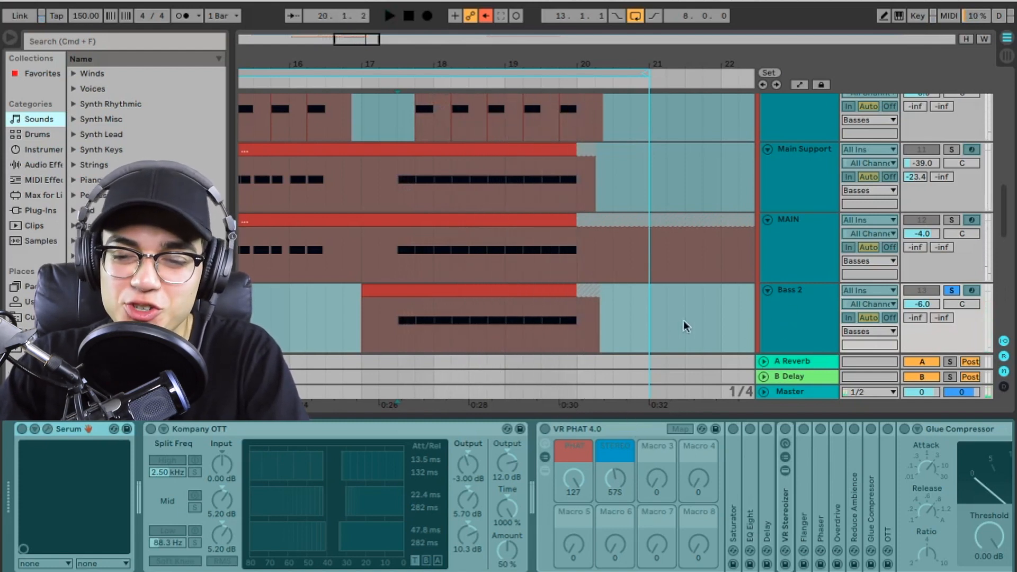
Unfreeze the Bass 2 track and play its section
left_click(793, 315)
right_click(793, 313)
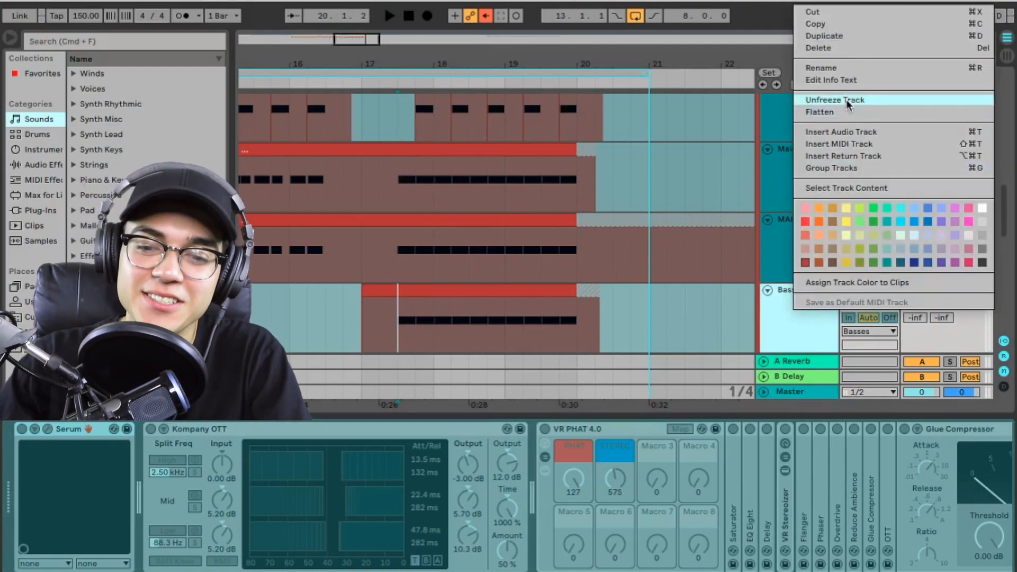
left_click(834, 99)
key("space")
key("space")
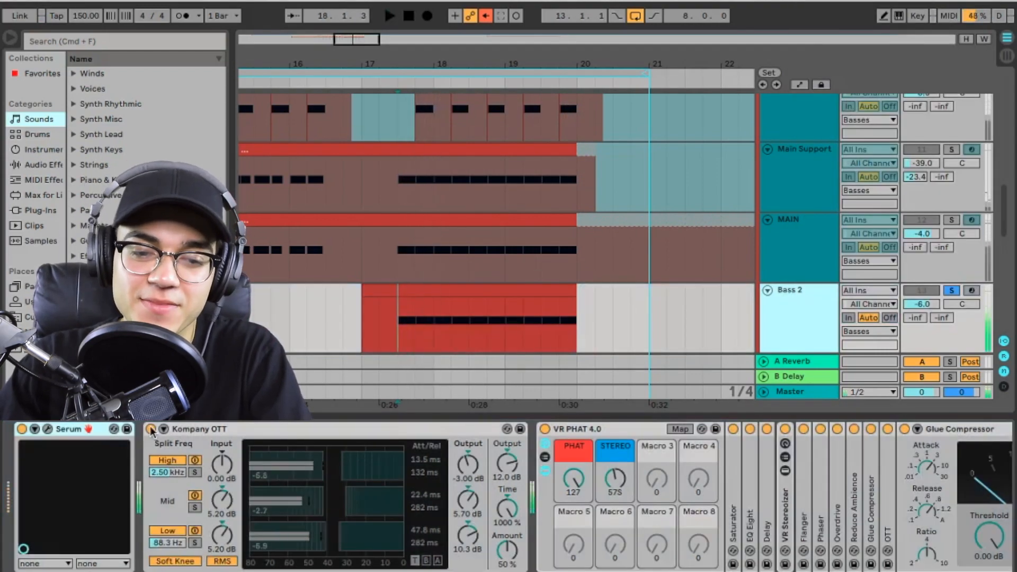
Switch off the effects chain after Serum on Bass 2, from Kompany OTT through EQ Eight and Basement
left_click(151, 429)
scroll(255, 441, "right", 5)
left_click(331, 430)
scroll(513, 450, "right", 5)
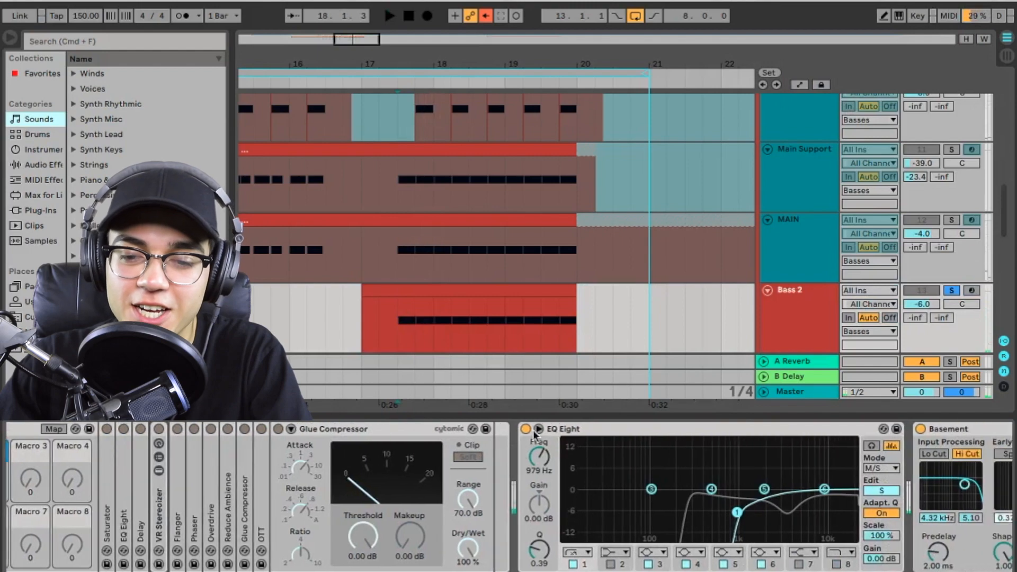
scroll(513, 450, "right", 6)
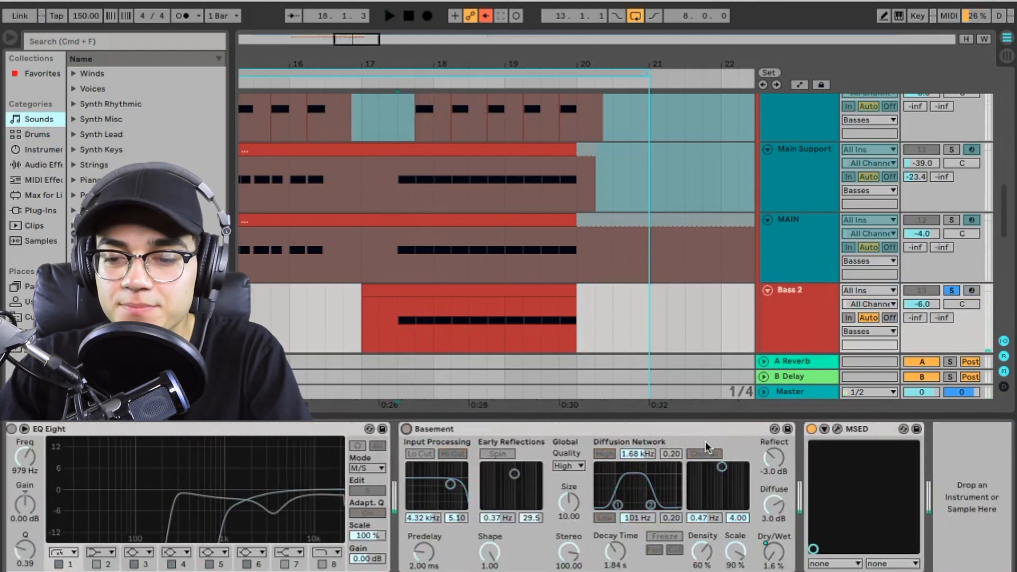
scroll(406, 446, "left", 15)
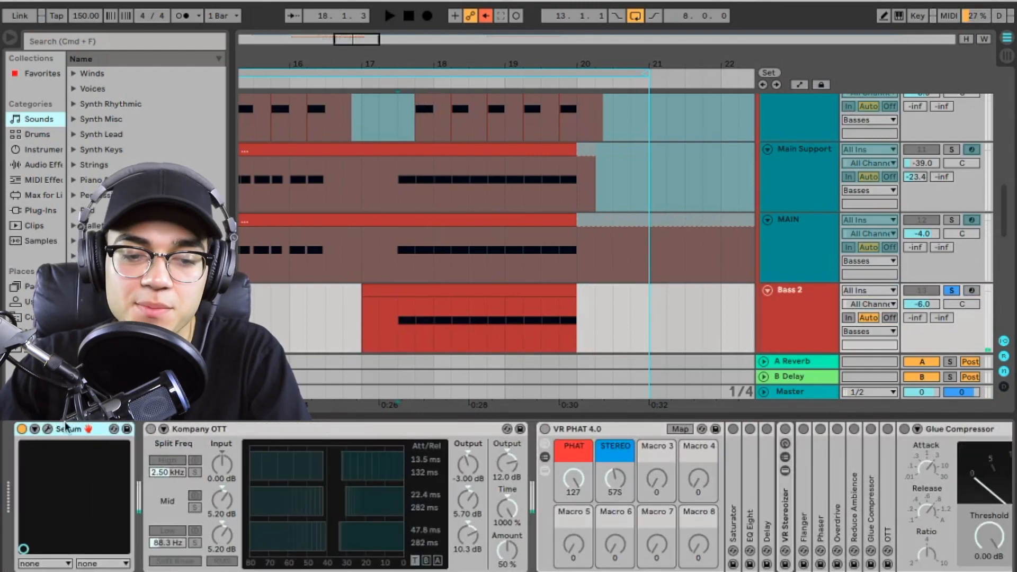
Open Serum on Bass 2 and show OSC B's Aureolin wavetable in the Collection folder of Live 10 Wavetables
left_click(47, 428)
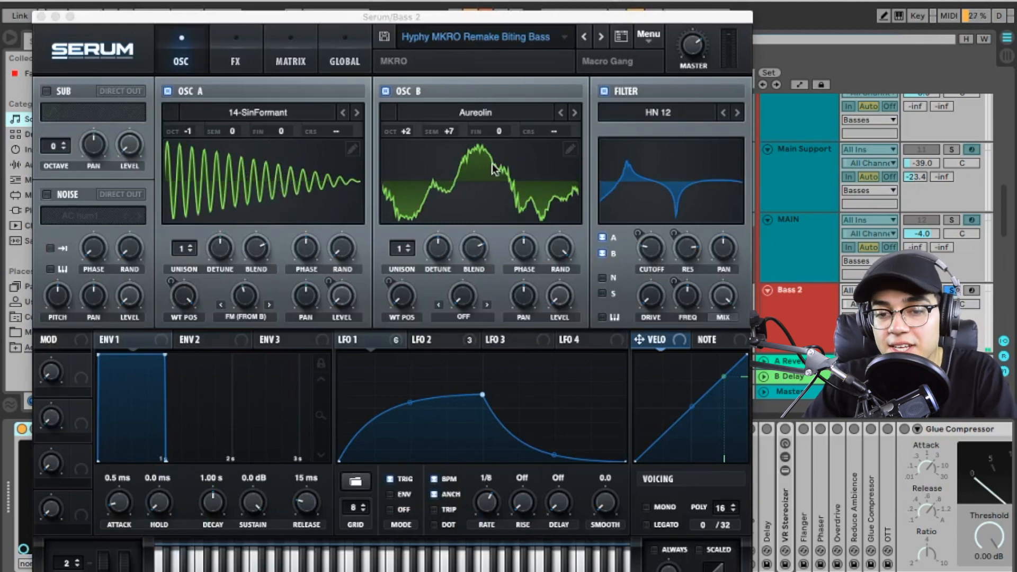
left_click(493, 114)
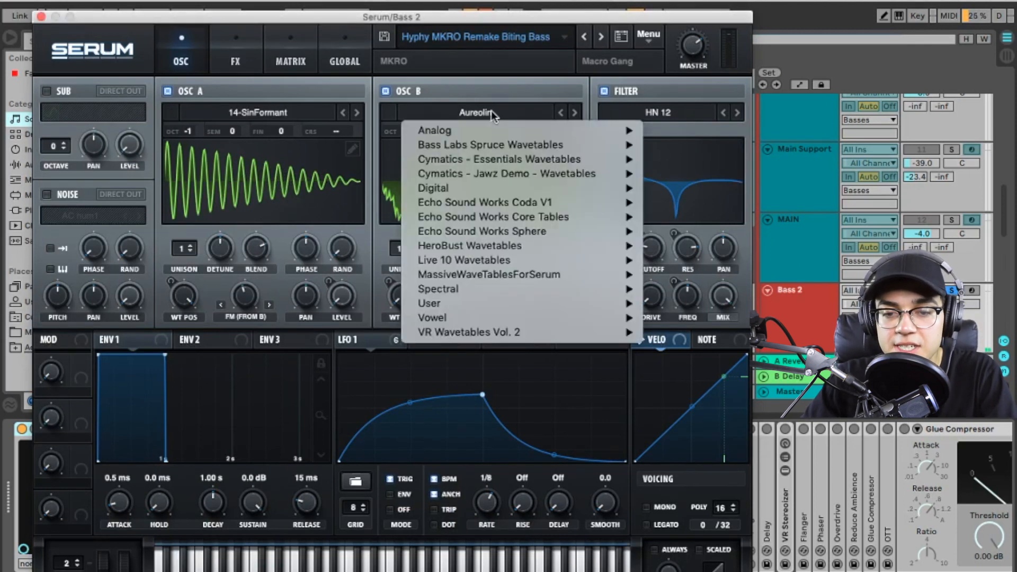
mouse_move(494, 260)
mouse_move(664, 262)
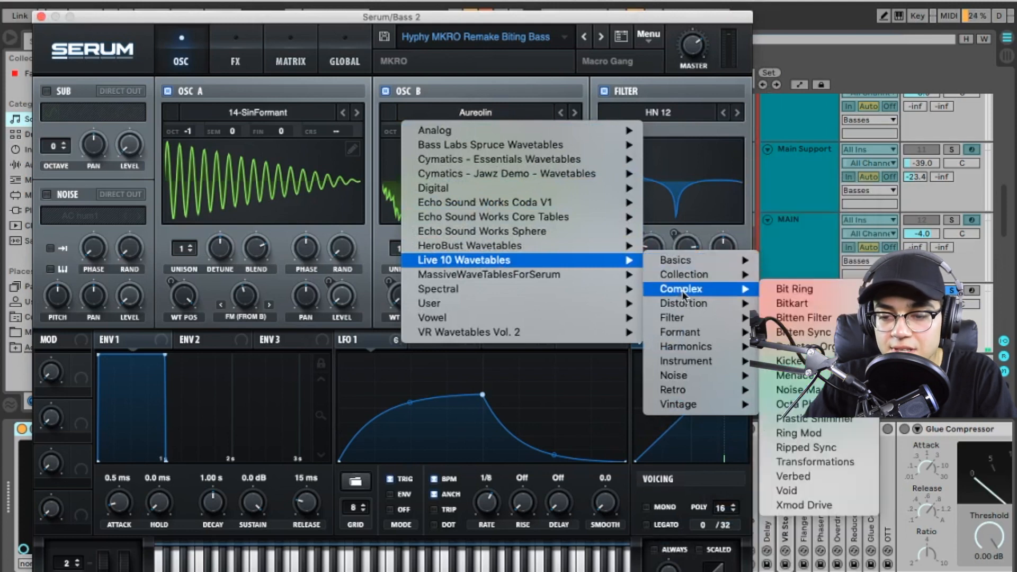
mouse_move(685, 316)
mouse_move(686, 290)
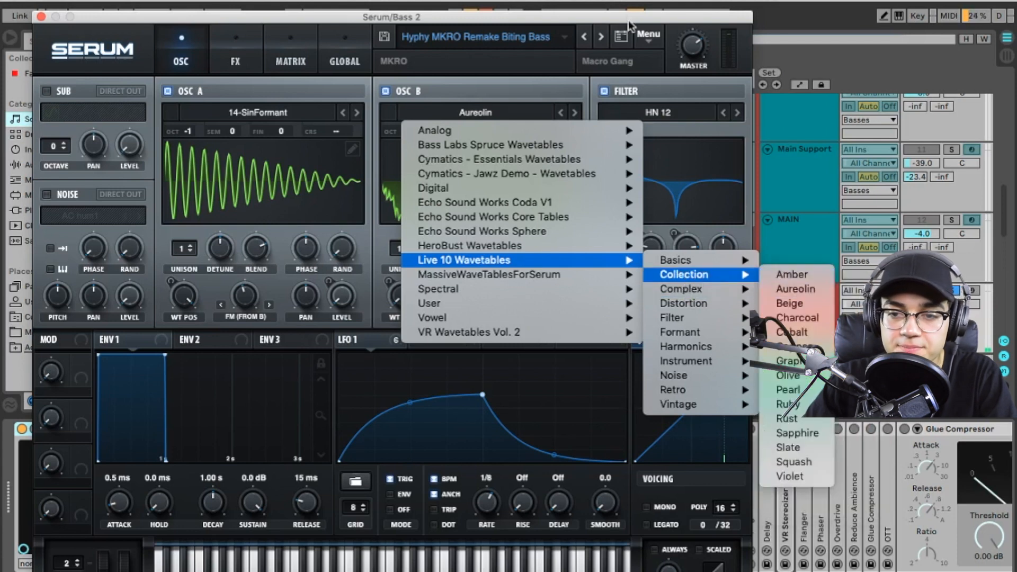
left_click(803, 290)
Switch off Serum's filter and all active effects from Hyper/Dimension through Reverb, and play the bare oscillators
left_click(604, 91)
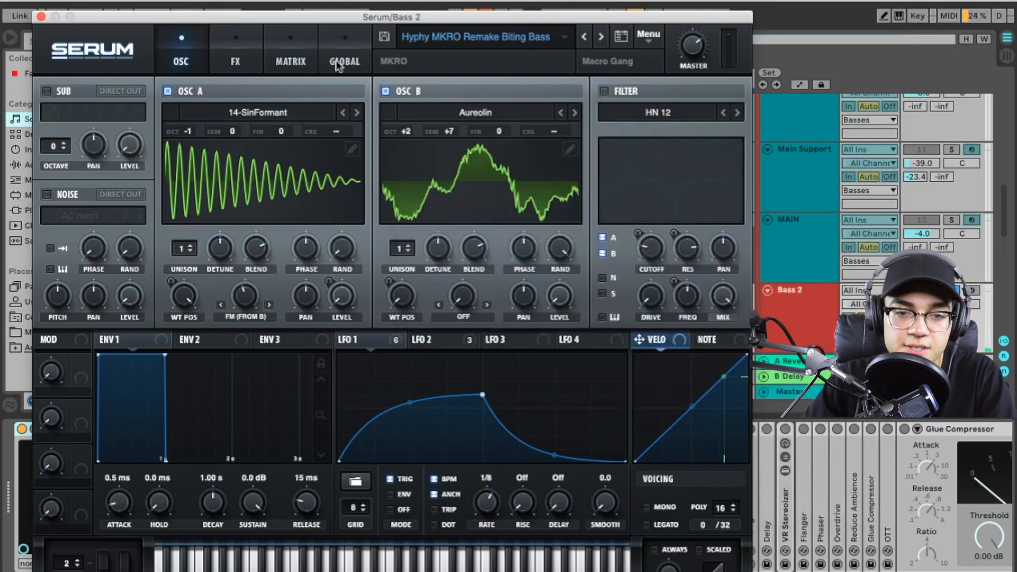
left_click(236, 48)
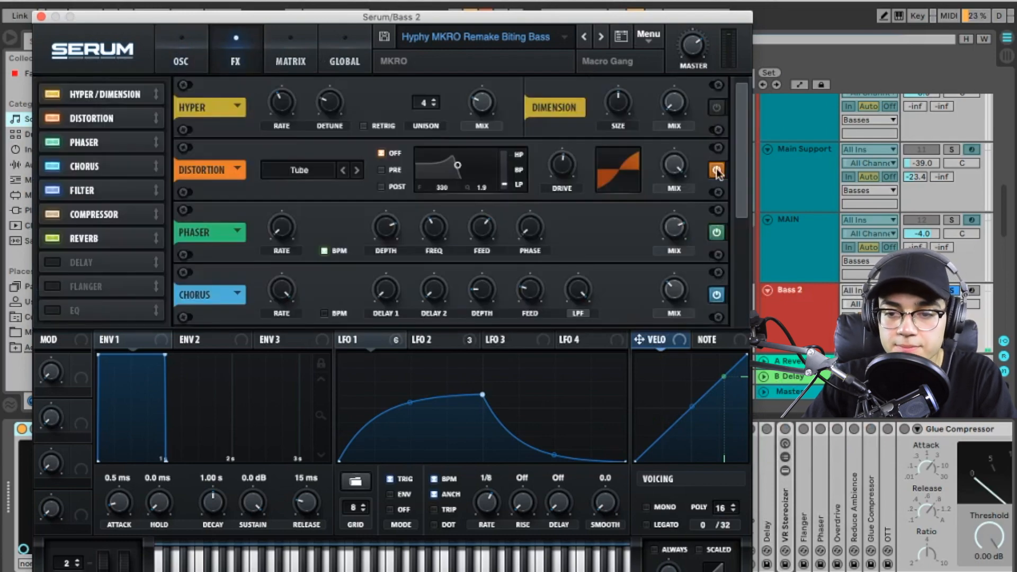
scroll(730, 170, "down", 2)
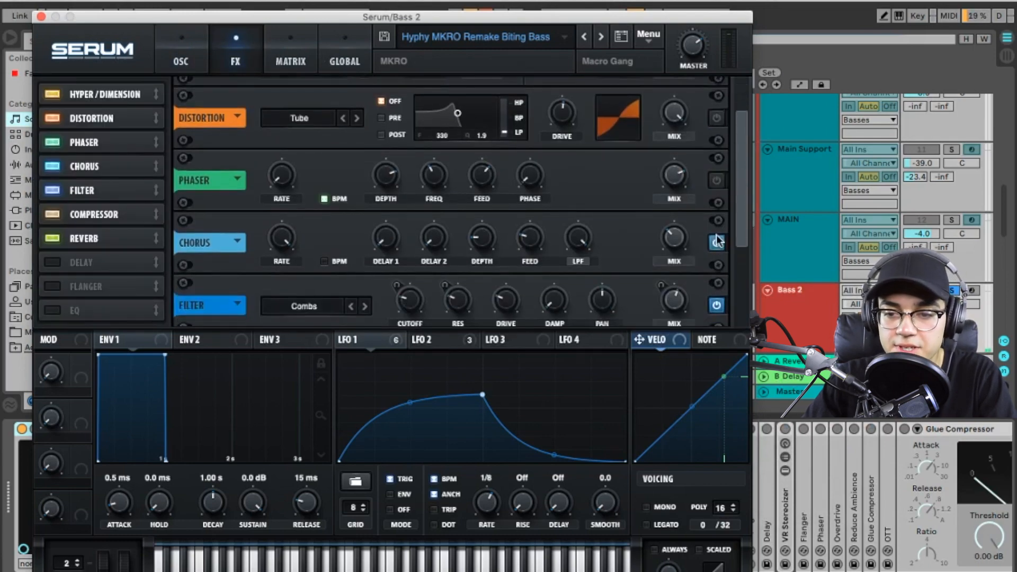
scroll(744, 218, "down", 5)
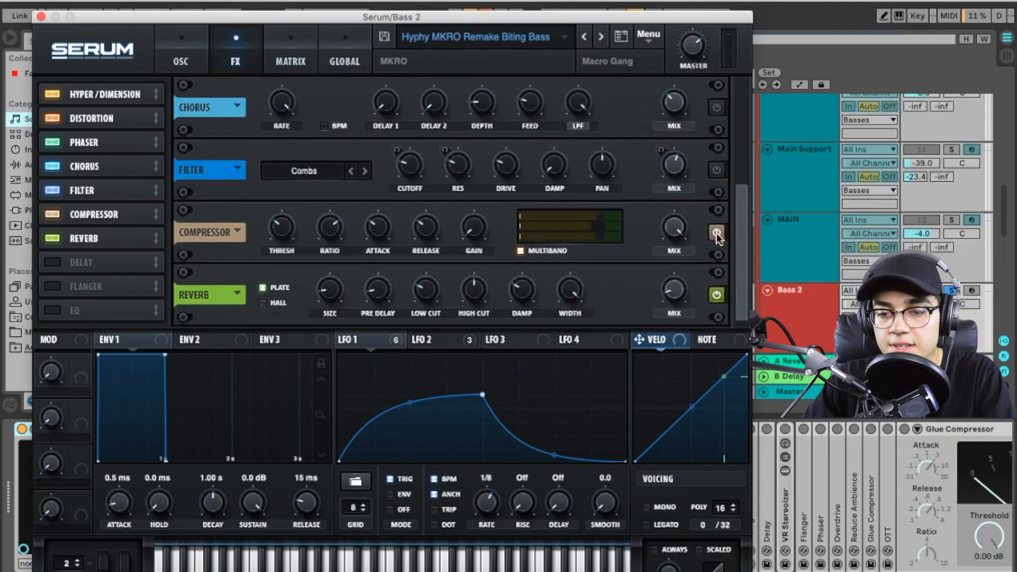
left_click_drag(744, 265, 737, 36)
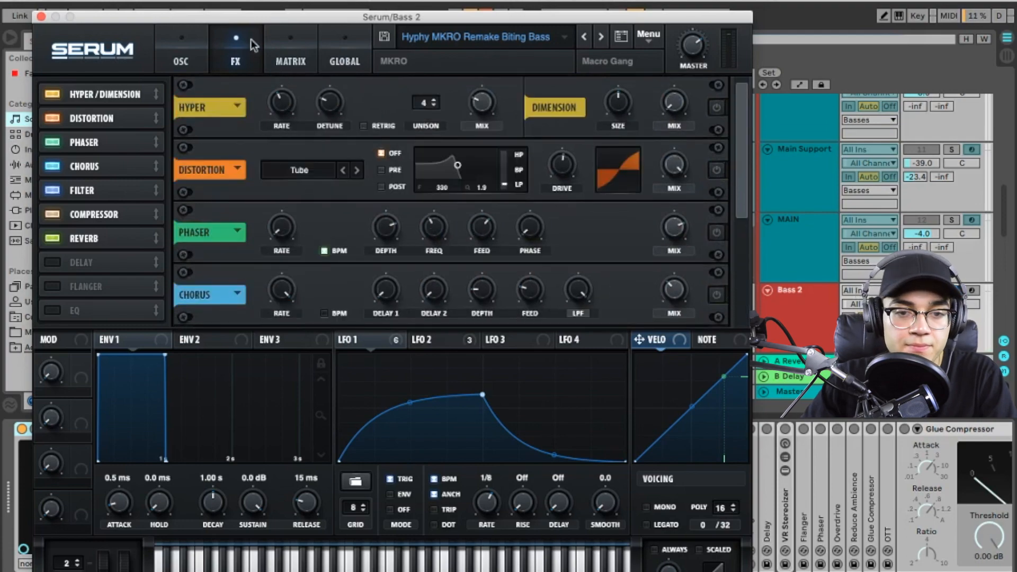
left_click(180, 53)
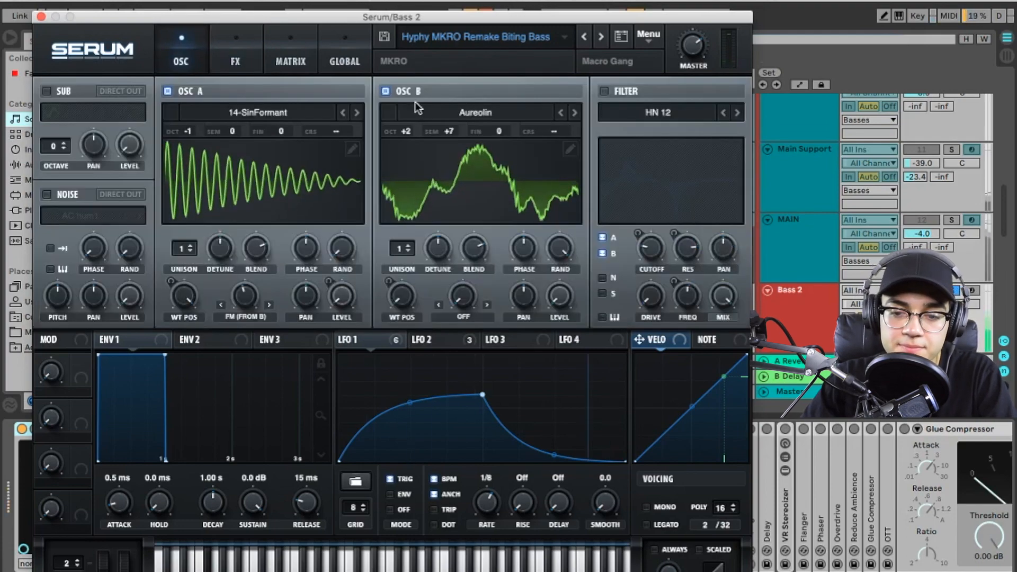
Switch on the HN 12 filter and show the LFO 1 and LFO 2 shapes with their modulation targets
left_click(451, 341)
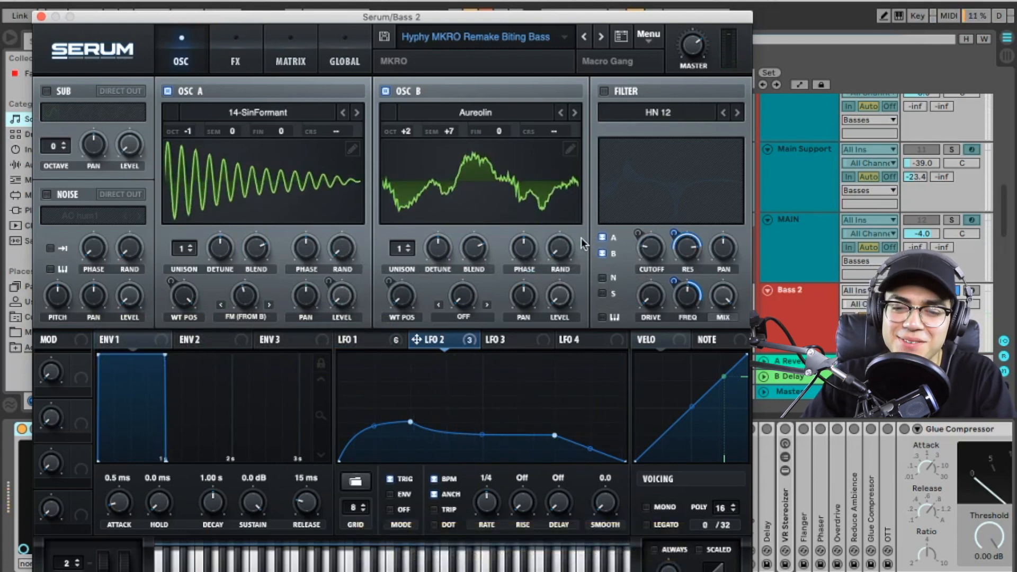
left_click(604, 91)
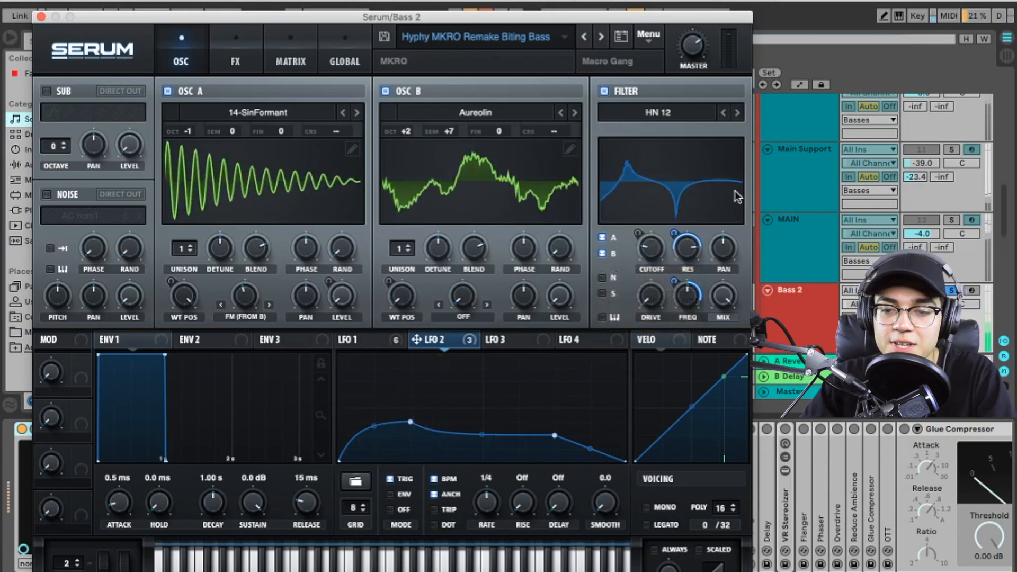
left_click(373, 344)
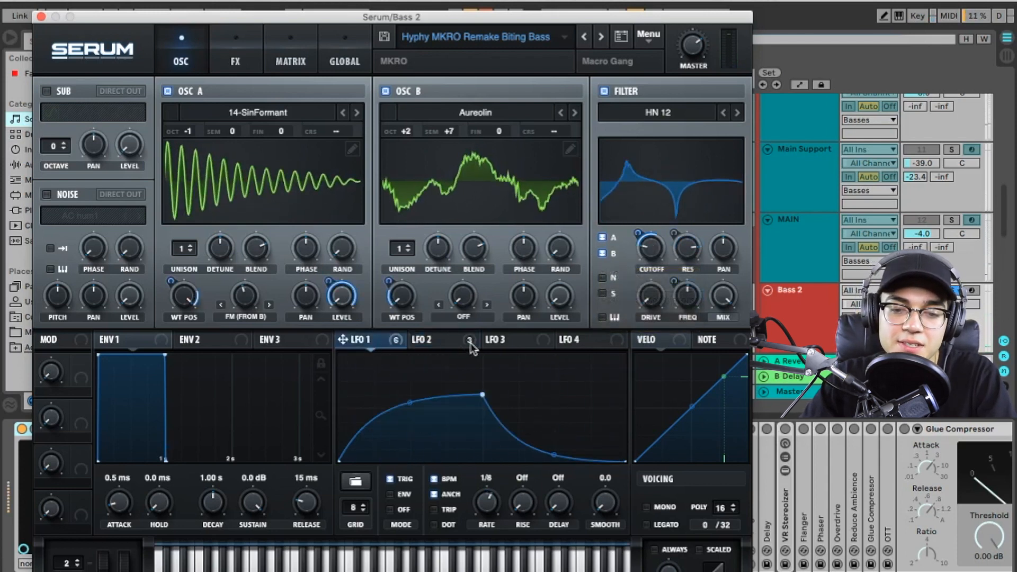
left_click(441, 343)
left_click(395, 342)
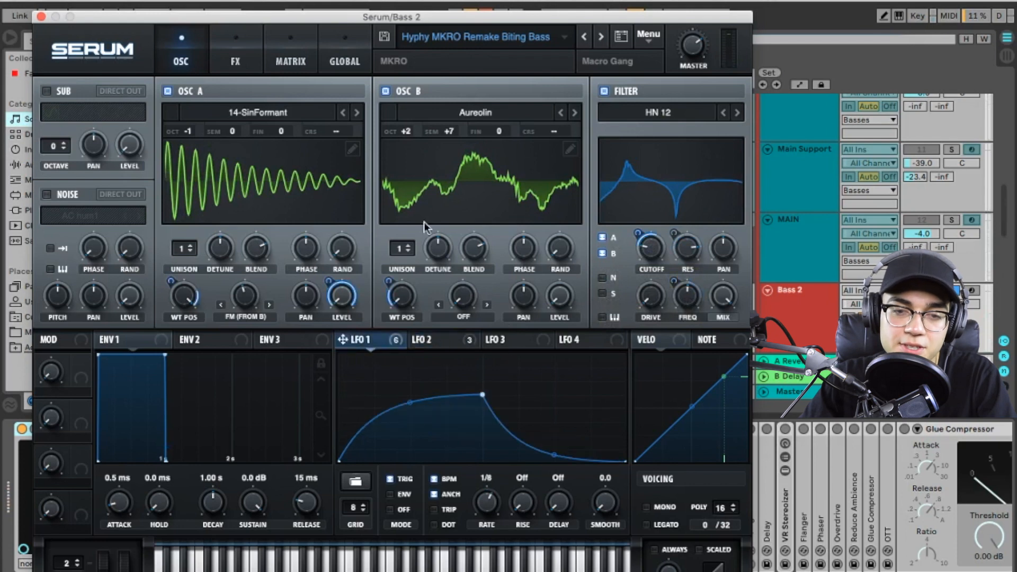
Switch on Serum's Hyper/Dimension, Tube Distortion and Phaser effects one after another while playing the bass
left_click(237, 51)
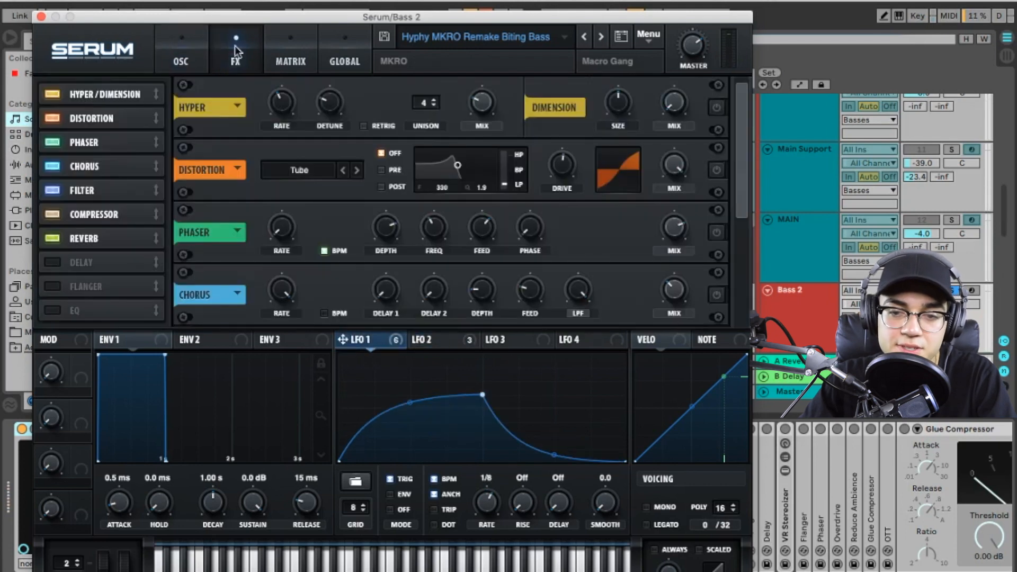
left_click(716, 109)
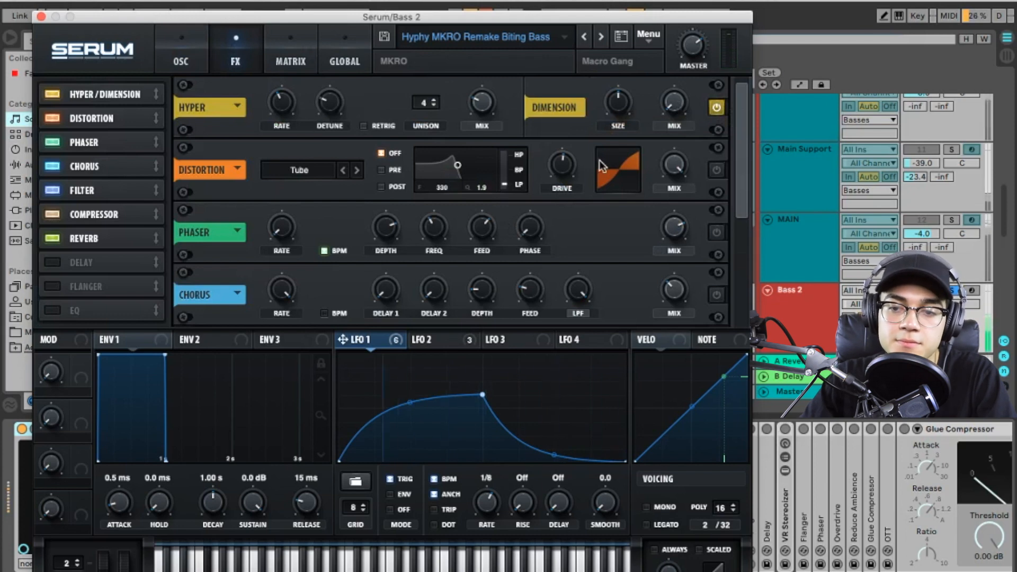
scroll(745, 179, "down", 2)
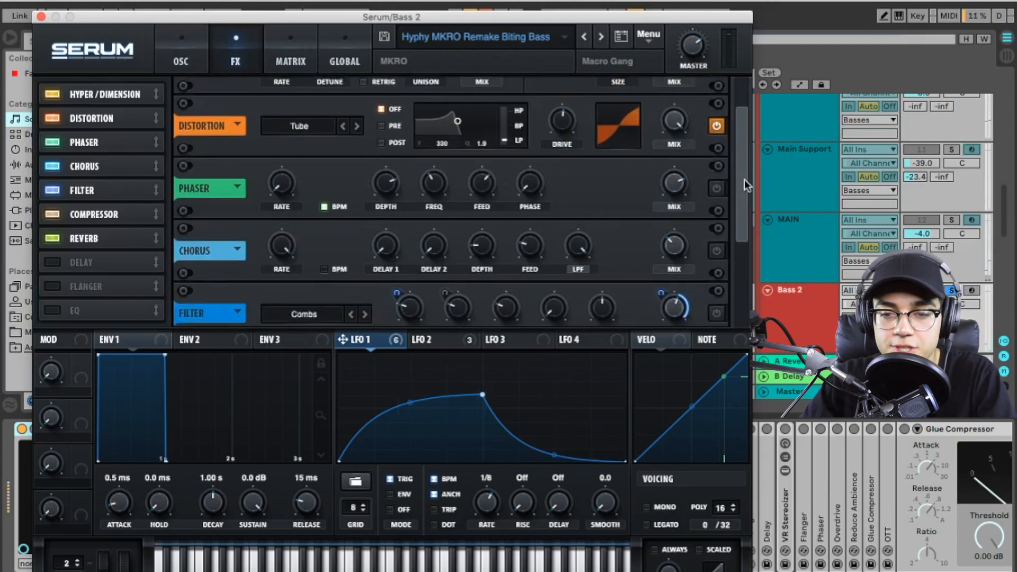
scroll(741, 188, "down", 2)
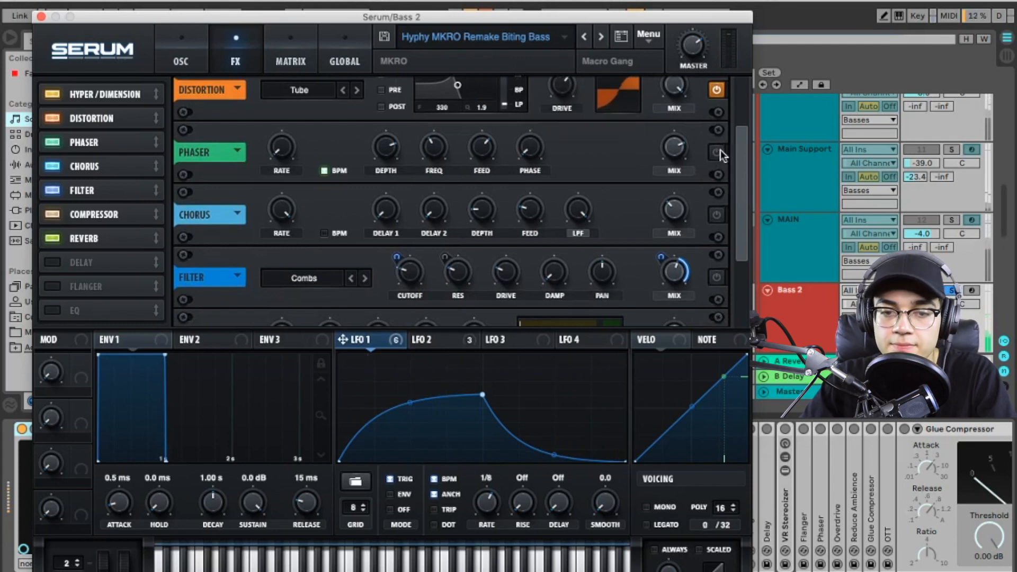
left_click_drag(738, 164, 745, 192)
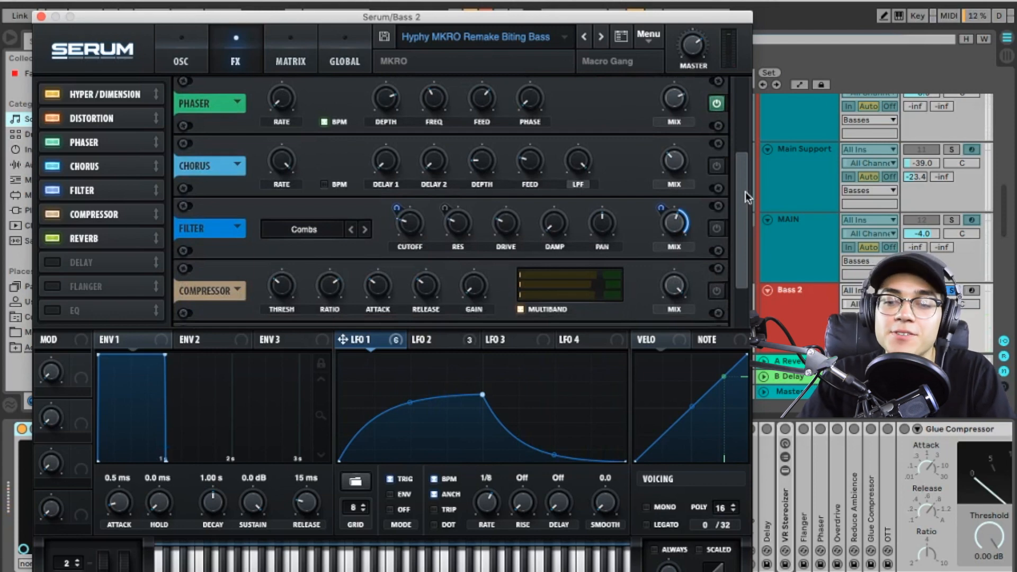
Raise the phaser's mix to 100% to hear it fully wet, and bring it back down
left_click_drag(746, 191, 742, 126)
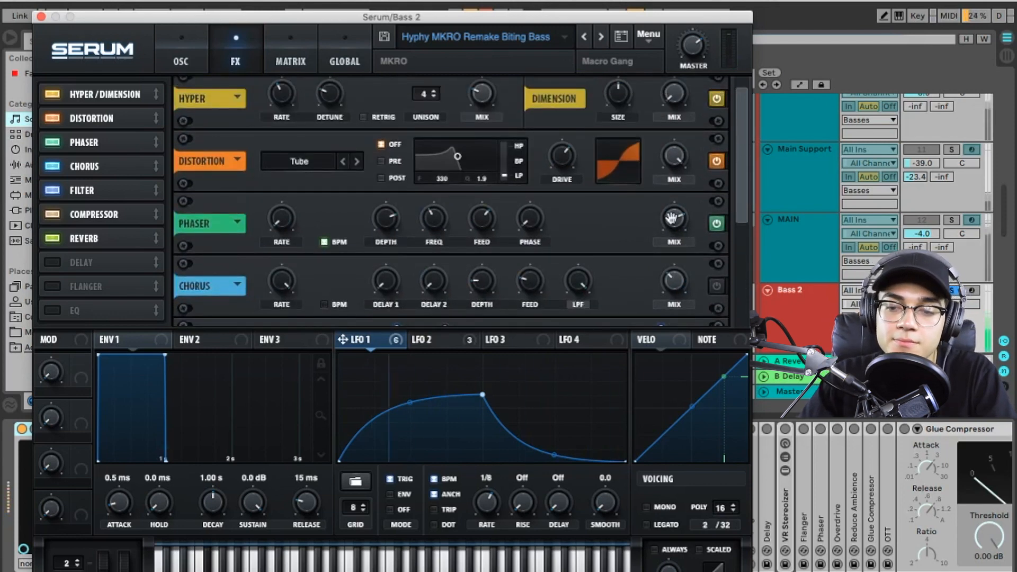
left_click_drag(674, 218, 674, 204)
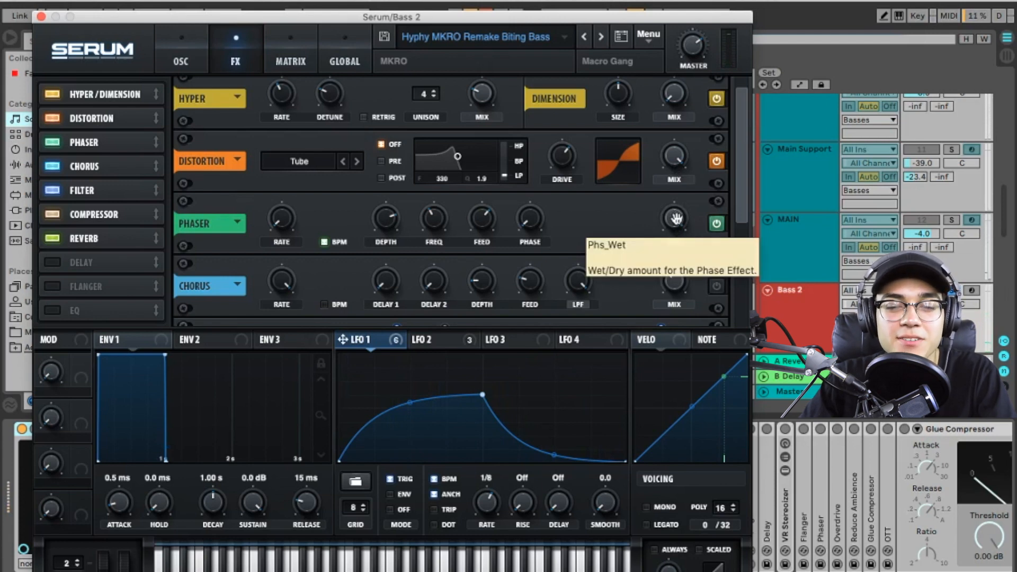
mouse_move(675, 218)
left_mouse_down()
mouse_move(676, 257)
mouse_move(676, 218)
left_mouse_up()
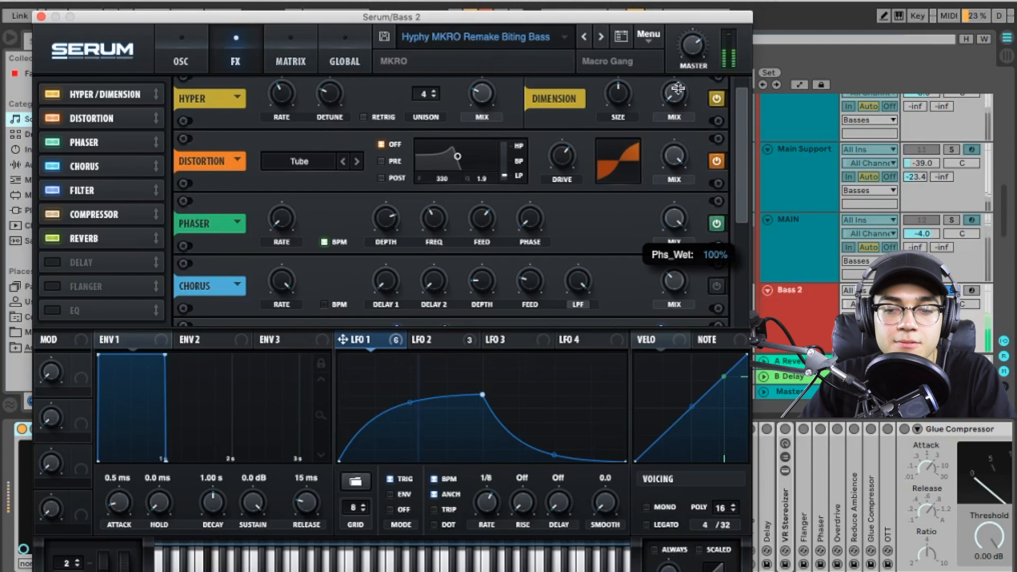
left_click_drag(678, 88, 693, 277)
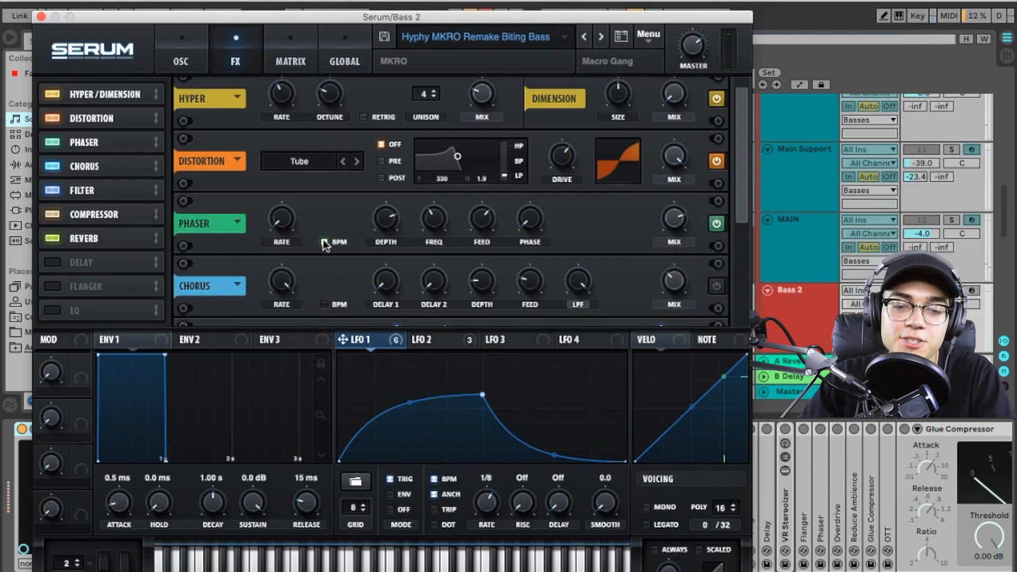
Show the phaser's rate, and lower and raise its depth while playing the bass fully wet
left_click_drag(272, 216, 277, 325)
mouse_move(387, 217)
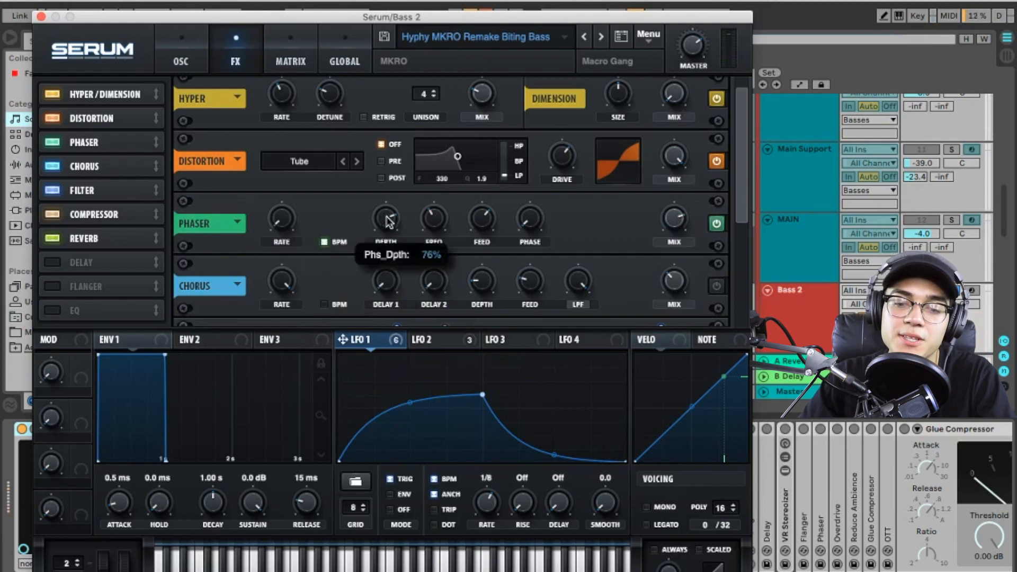
left_click_drag(393, 233, 393, 226)
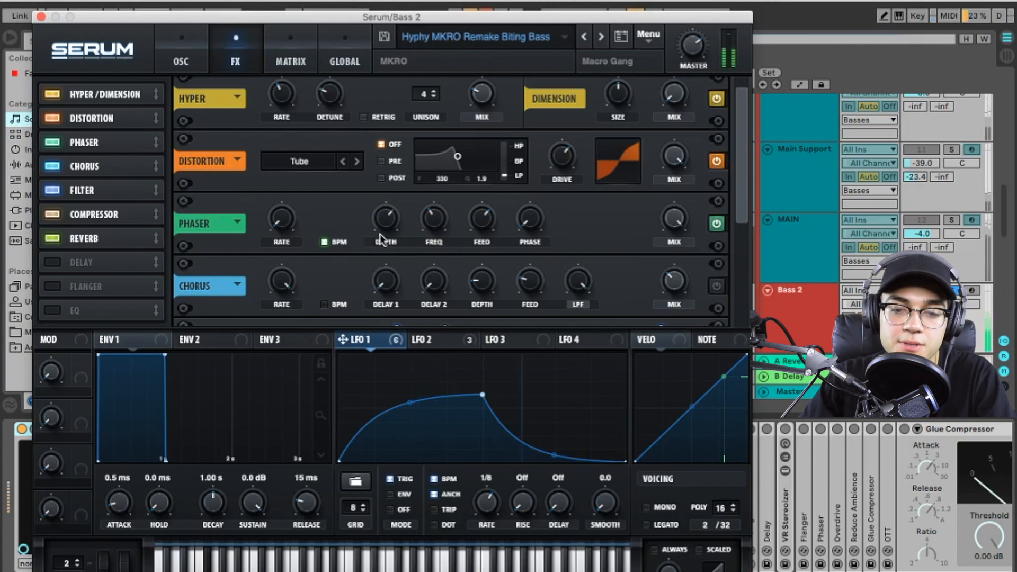
mouse_move(386, 221)
left_mouse_down()
mouse_move(385, 258)
mouse_move(386, 214)
mouse_move(396, 212)
left_mouse_up()
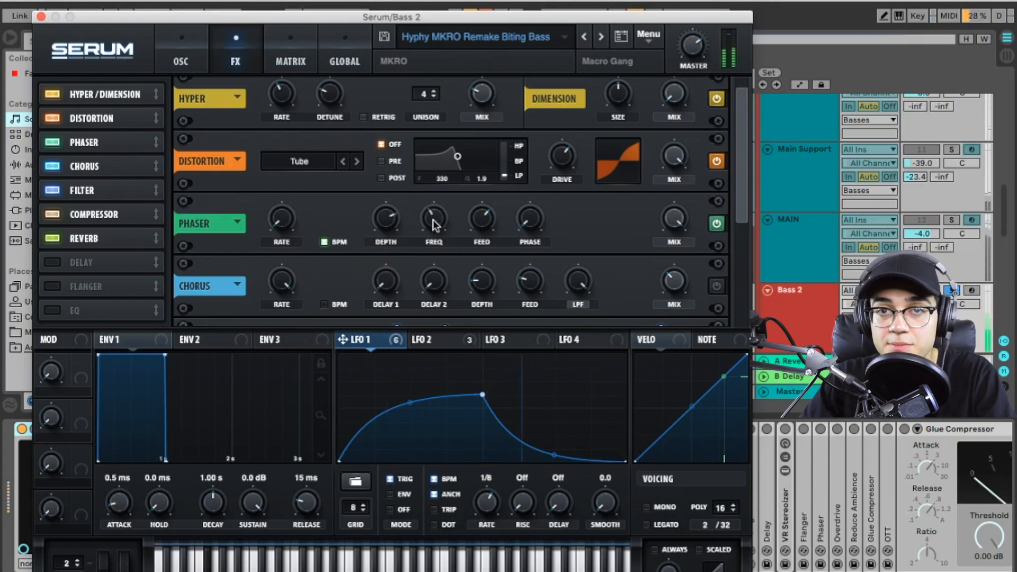
Sweep the phaser's frequency around 159 Hz while the bass plays, and bring the phaser mix back down
left_click_drag(432, 216, 437, 245)
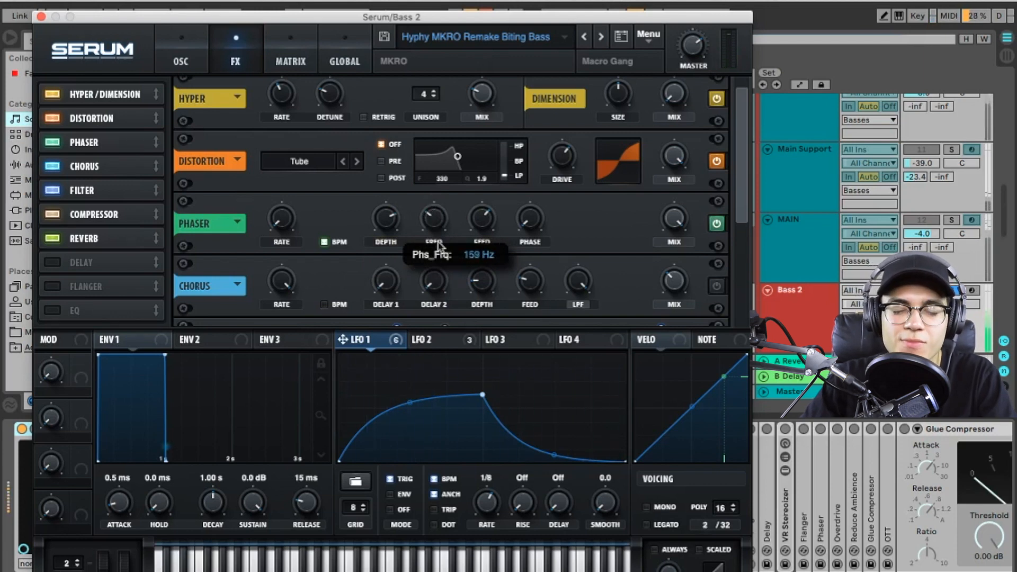
left_click_drag(438, 221, 433, 243)
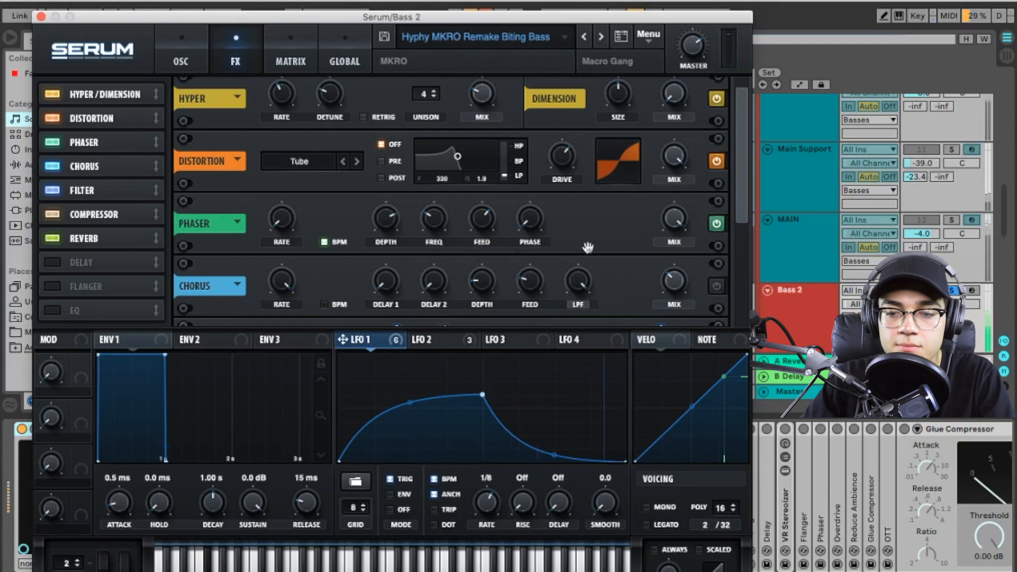
left_click_drag(683, 227, 675, 268)
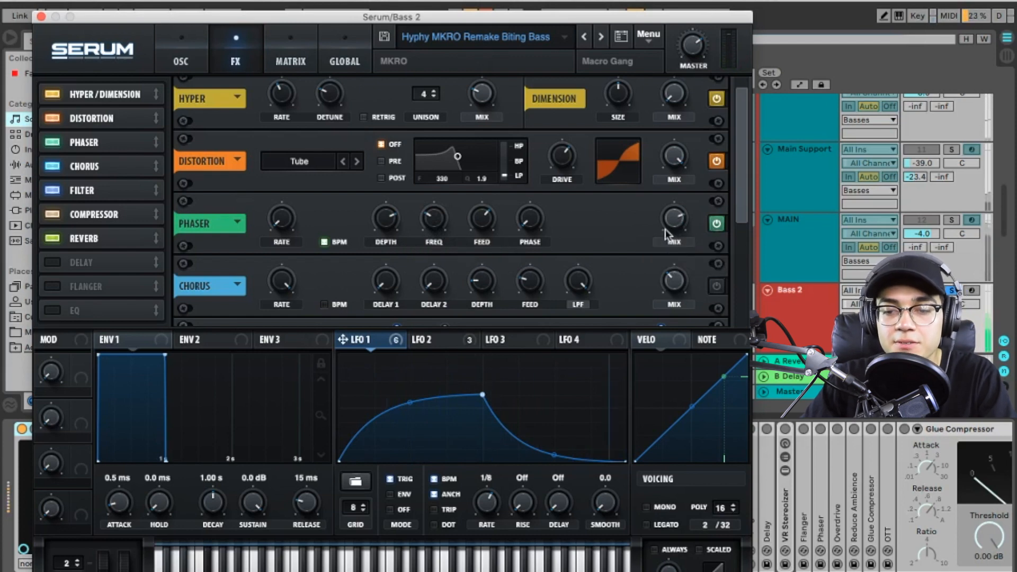
Switch on Serum's Chorus, Combs Filter, Compressor and Reverb effects while playing the bass, and close the synth window
left_click_drag(741, 211, 756, 295)
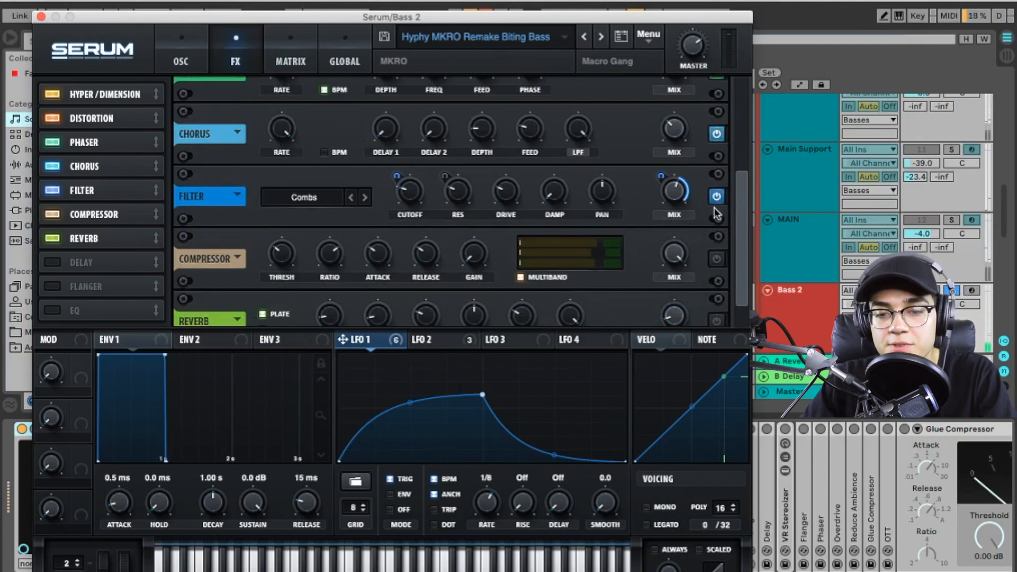
scroll(745, 226, "down", 2)
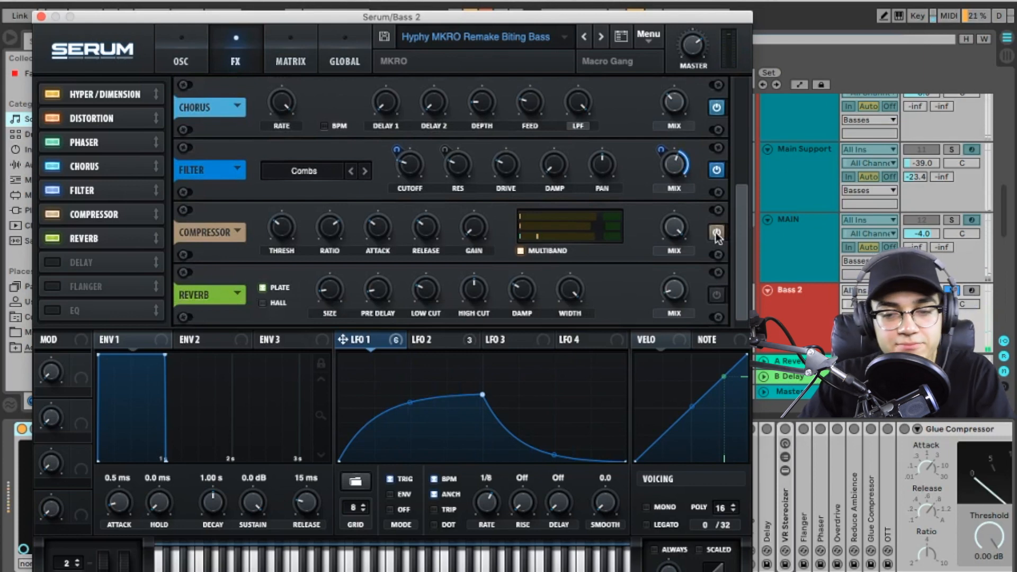
left_click(716, 296)
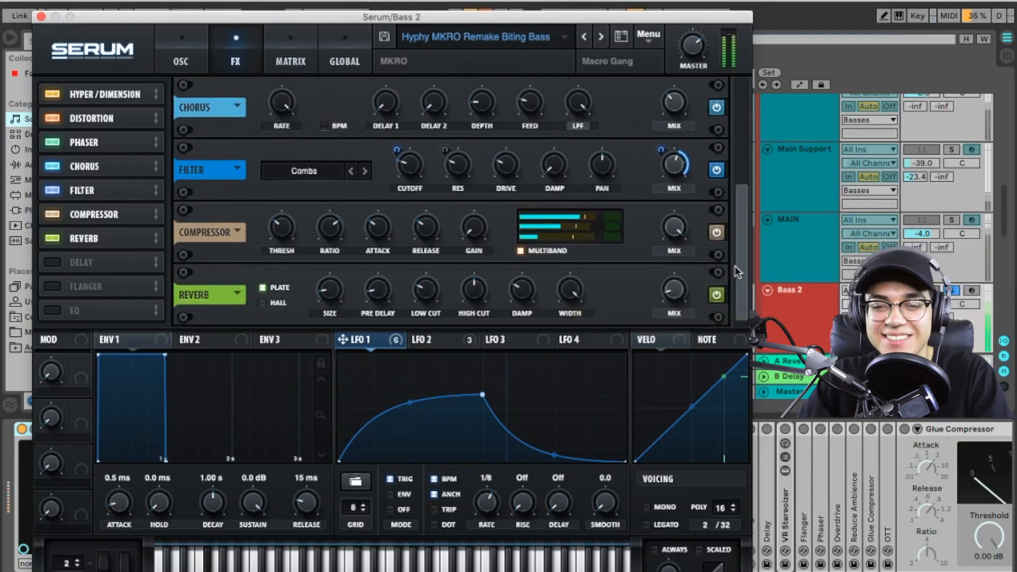
left_click(183, 47)
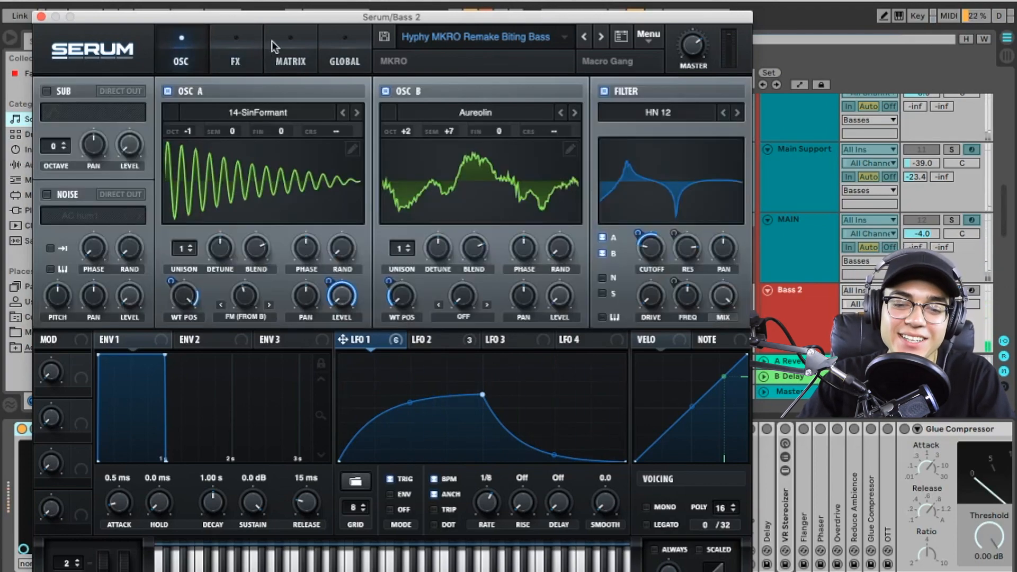
left_click(289, 52)
left_click(40, 16)
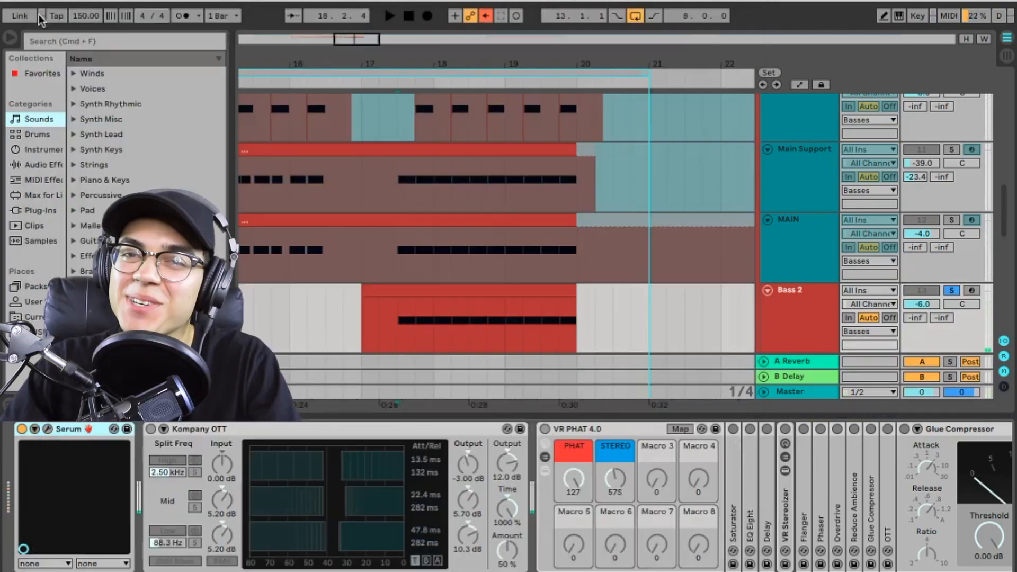
Turn Kompany OTT, the VR PHAT 4.0 rack and the effects up to Glue Compressor back on while playing Bass 2
left_click(151, 430)
scroll(475, 428, "right", 5)
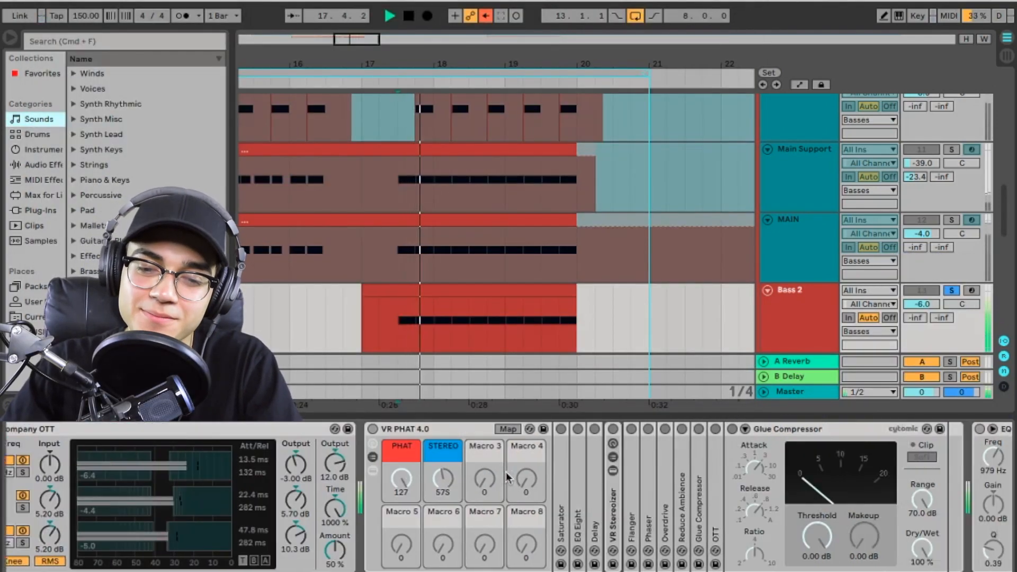
left_click(325, 429)
key("space")
scroll(403, 466, "right", 10)
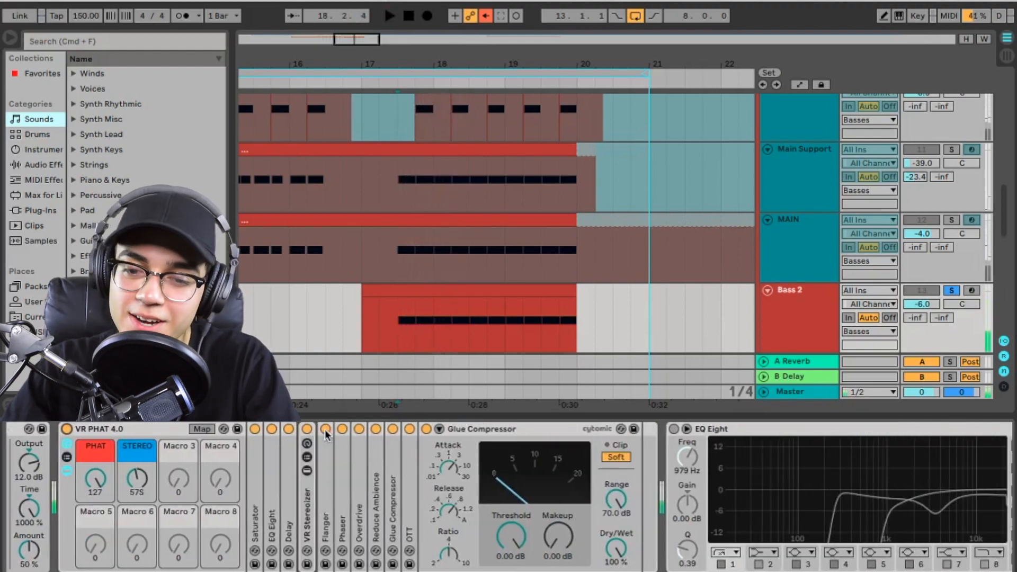
key("space")
key("space")
left_click(411, 429)
Turn on EQ Eight, the Basement reverb and MSED at the end of Bass 2's chain, switching which EQ Eight channel is edited
scroll(598, 488, "right", 5)
left_click(646, 493)
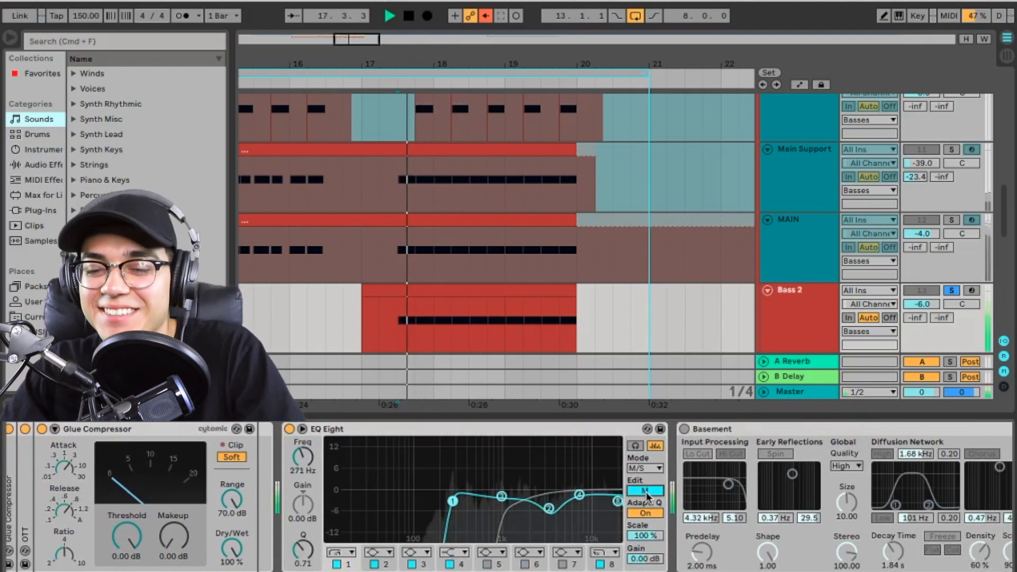
scroll(556, 477, "right", 5)
left_click(447, 430)
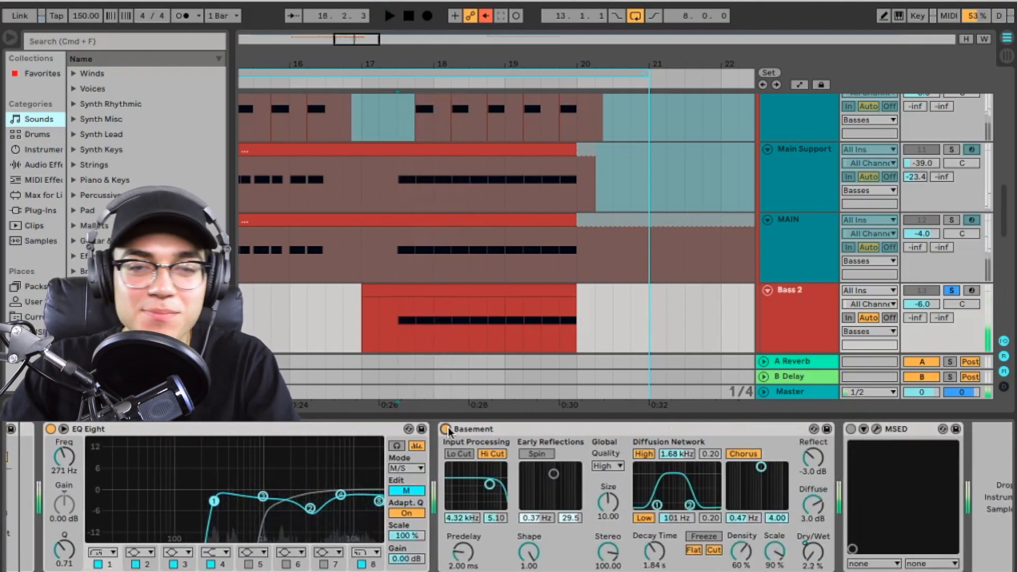
scroll(448, 430, "right", 2)
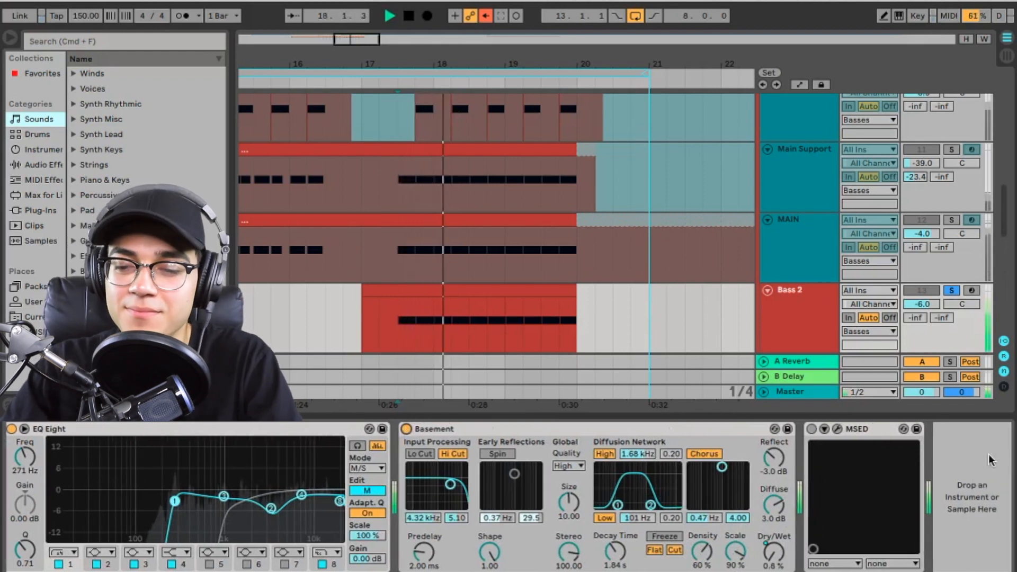
key("space")
left_click(812, 430)
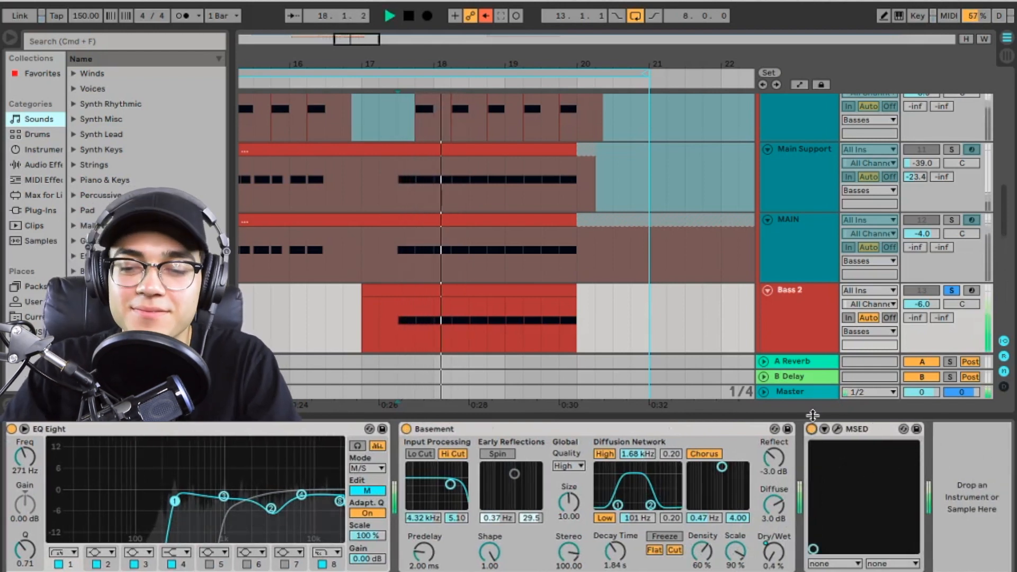
Hide the device chain and freeze the unsoloed Bass 2 track
key("super+alt+l")
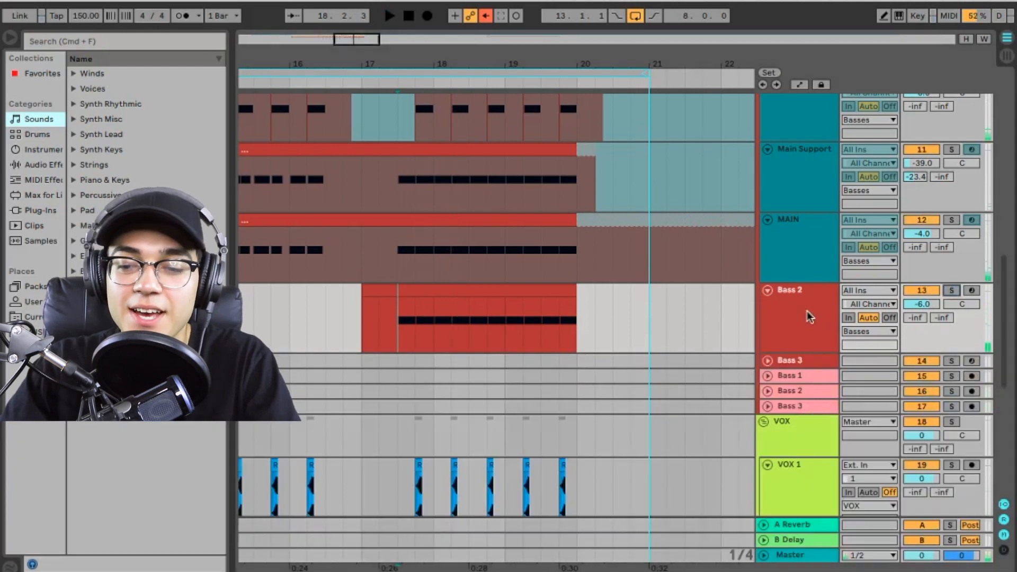
right_click(811, 314)
left_click(873, 404)
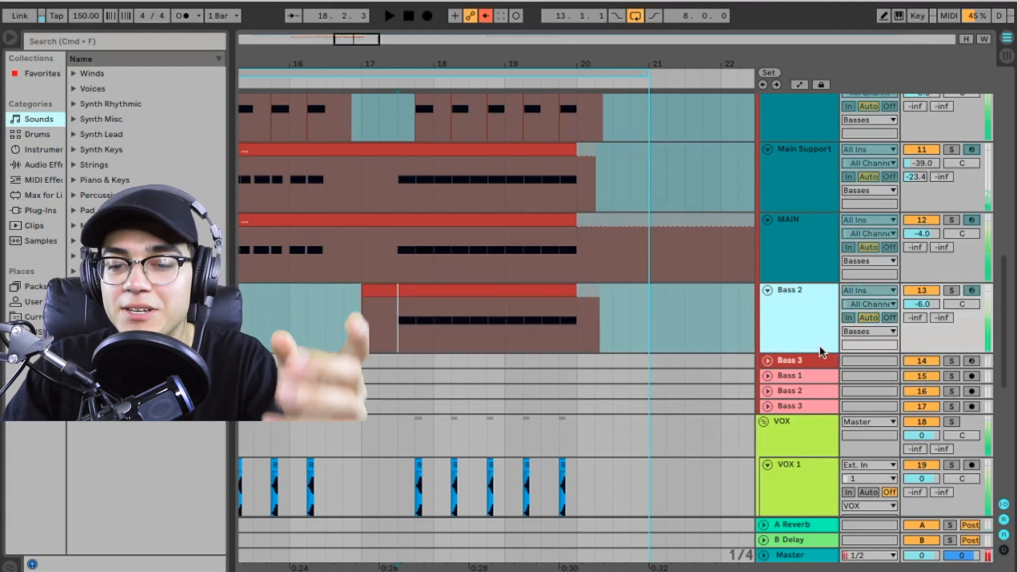
Solo the VOX 1 track and play its first vocal chop at 13.4.1
scroll(497, 271, "up", 8)
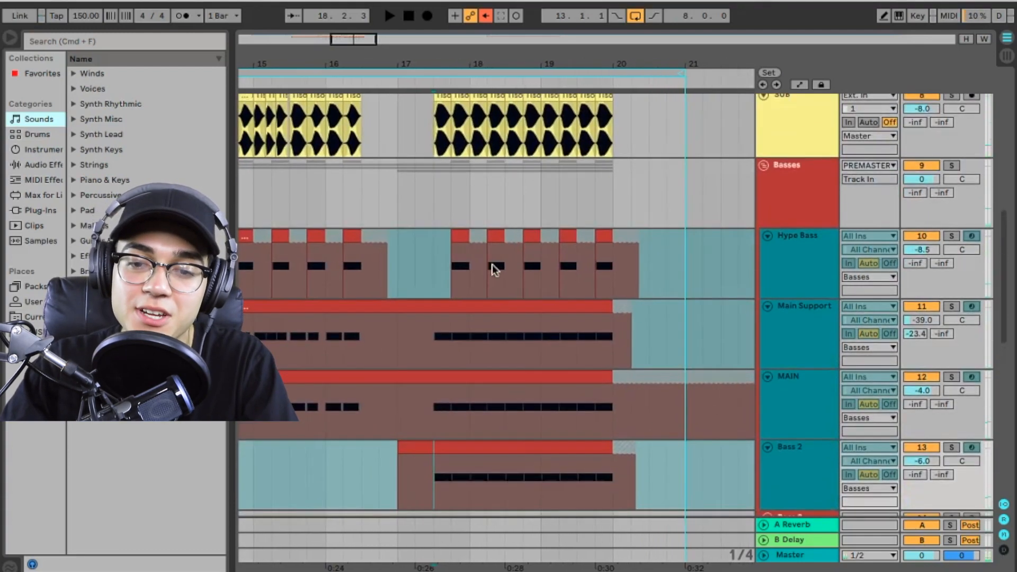
scroll(492, 265, "up", 6)
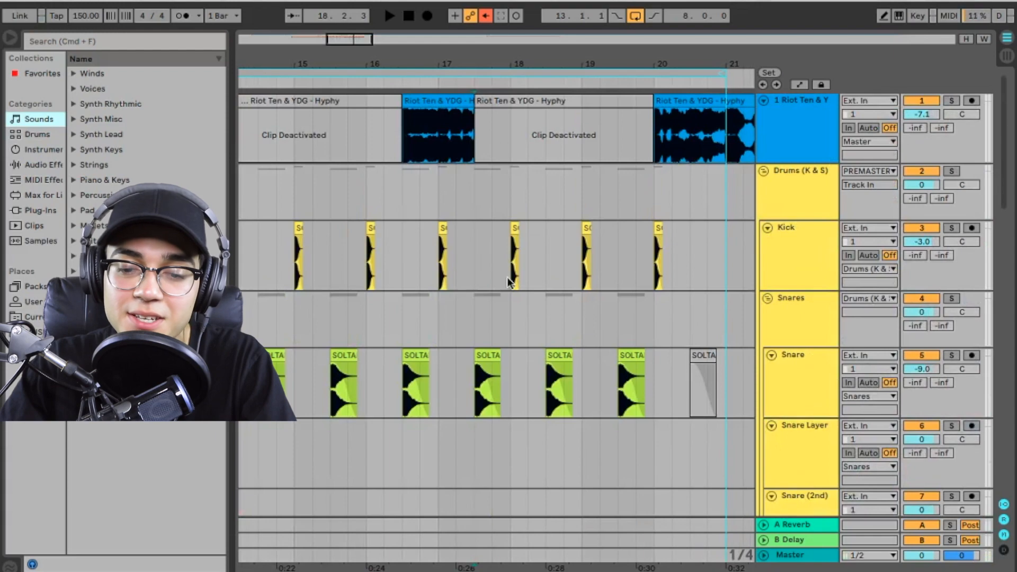
scroll(509, 275, "down", 15)
scroll(529, 286, "up", 5)
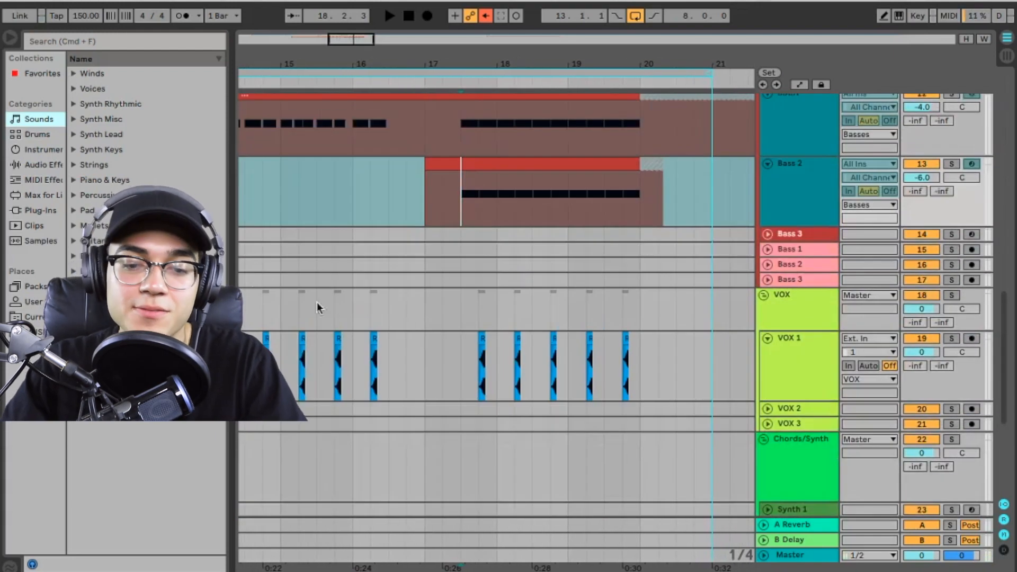
scroll(315, 339, "left", 3)
scroll(328, 322, "up", 7)
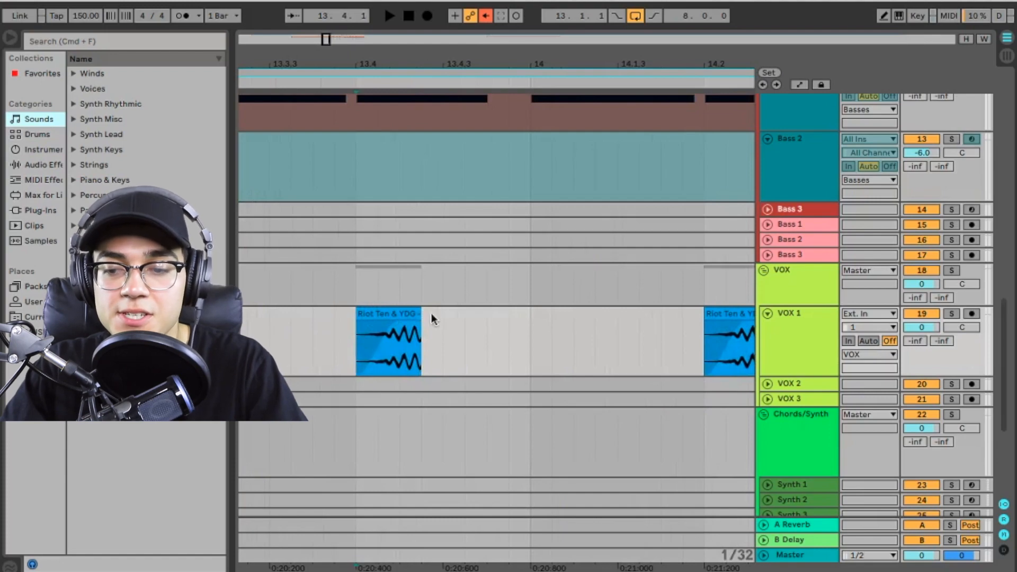
left_click(951, 314)
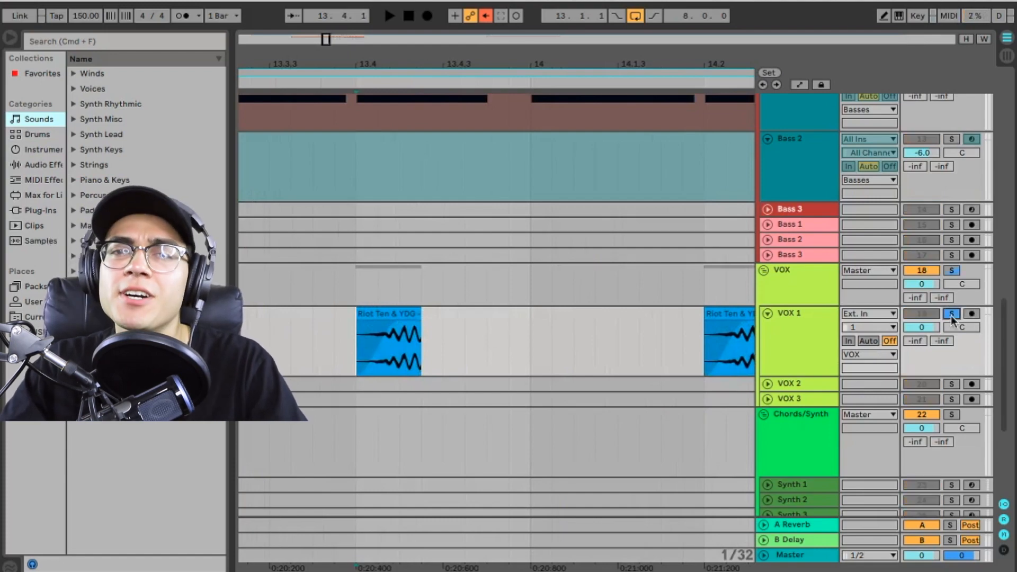
scroll(318, 268, "down", 4)
key("space")
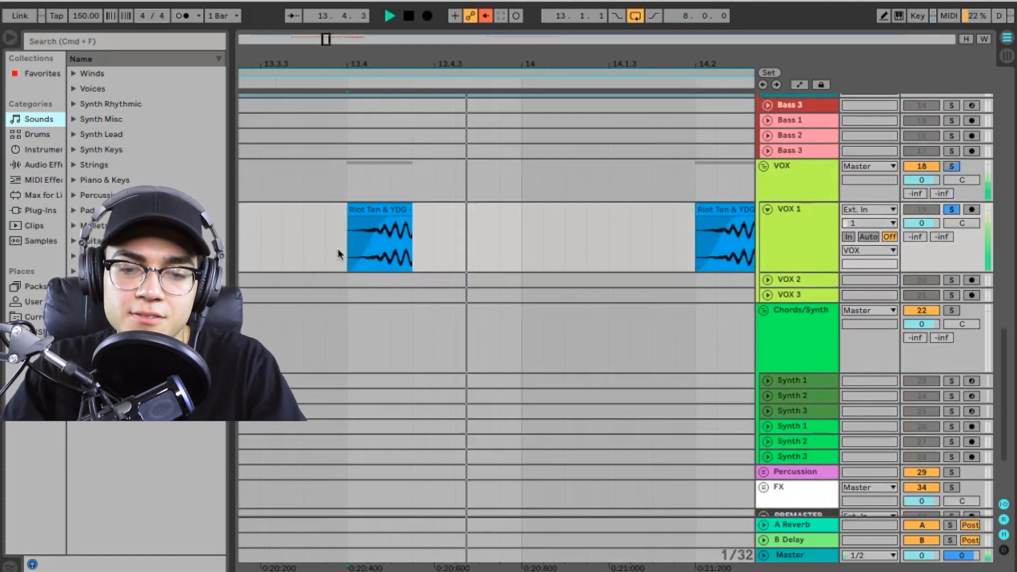
key("space")
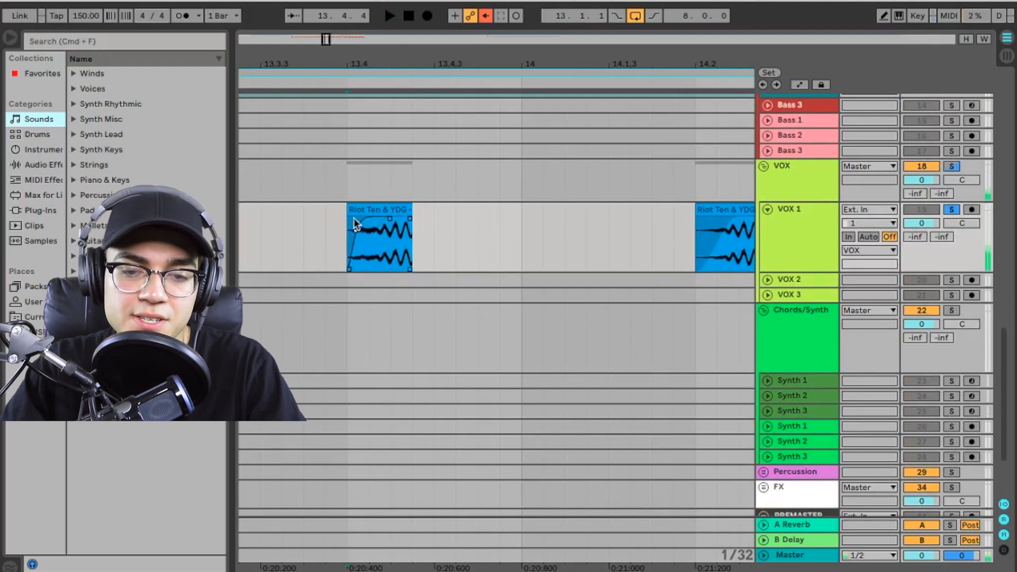
Try extending the first VOX 1 vocal chop while it plays, and undo the change
key("space")
left_click_drag(408, 212, 477, 220)
key("space")
key("super+z")
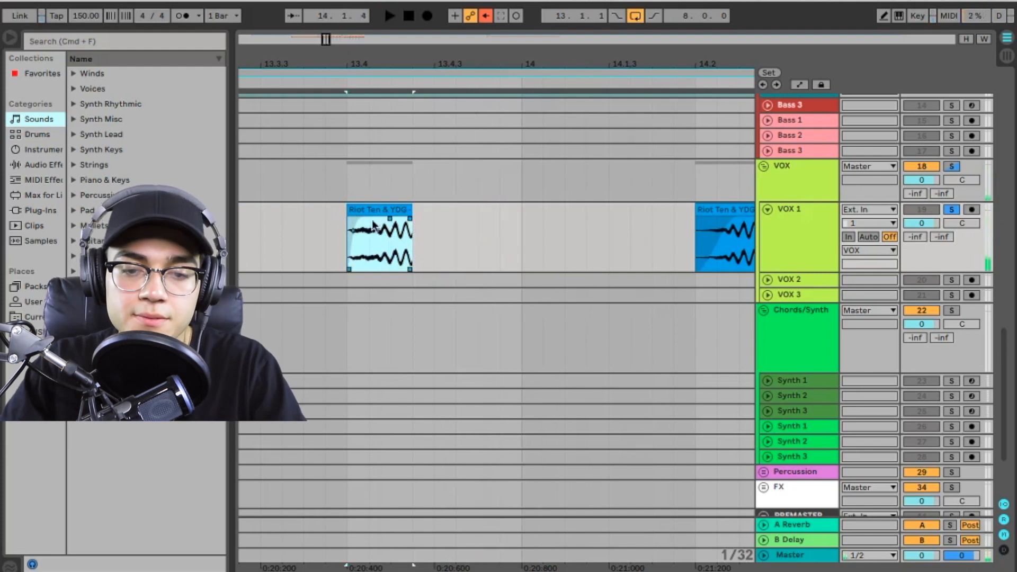
left_click(353, 232)
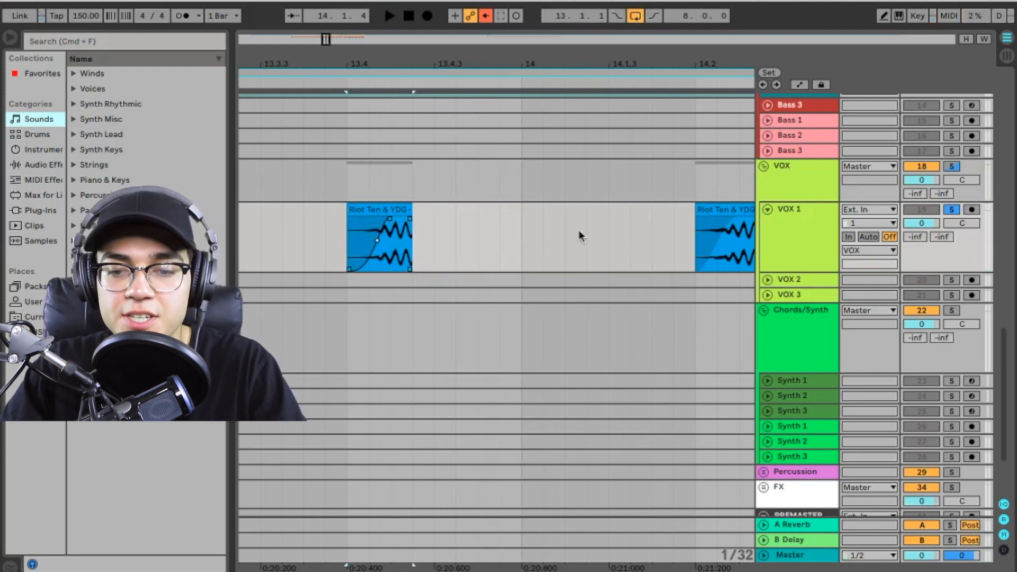
Play the drop from bar 13 in the full mix, and compare it with the VOX 1 vocal chops soloed
scroll(521, 239, "down", 8)
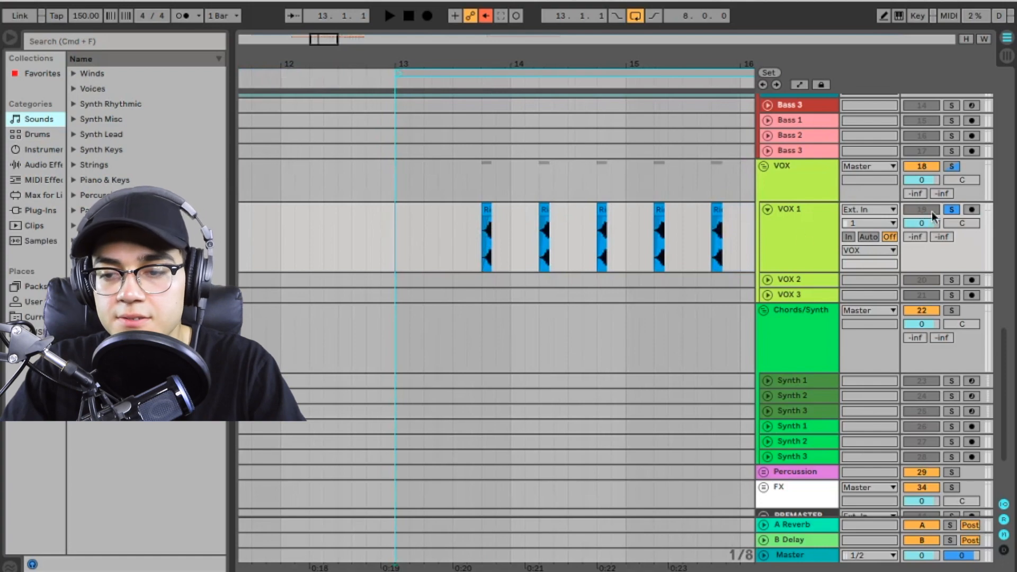
left_click(952, 210)
key("space")
scroll(517, 234, "right", 3)
scroll(518, 234, "up", 1)
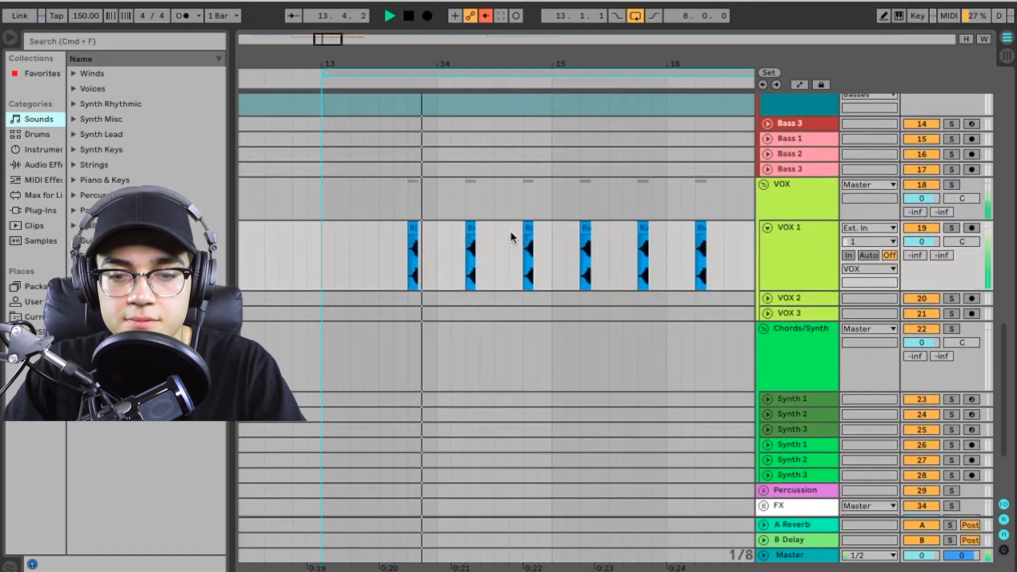
left_click(952, 228)
scroll(674, 257, "right", 2)
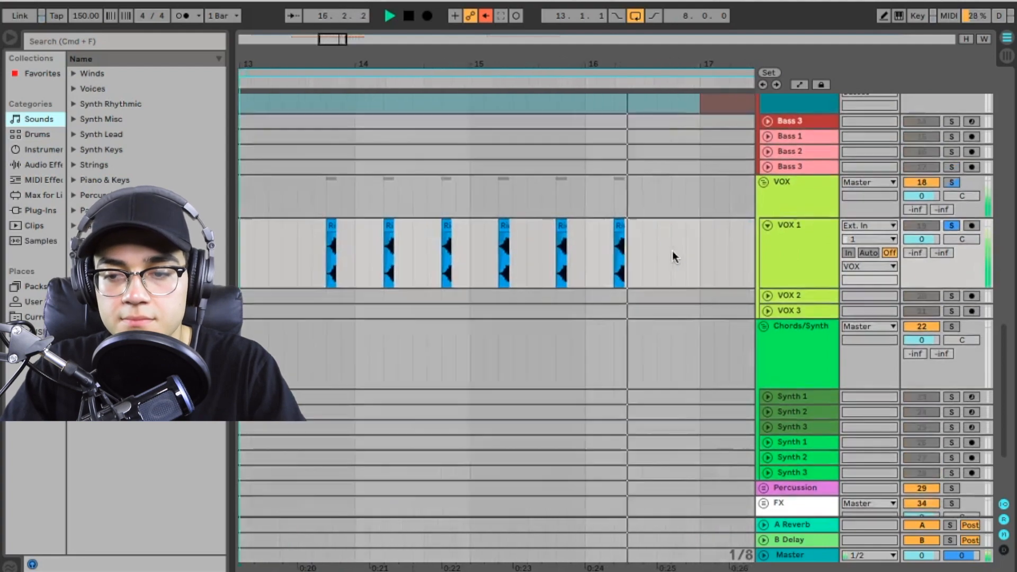
scroll(674, 257, "right", 2)
key("space")
left_click(952, 225)
Set the playback position to 16.2.1 and briefly solo the Hype Bass track
scroll(568, 234, "up", 5)
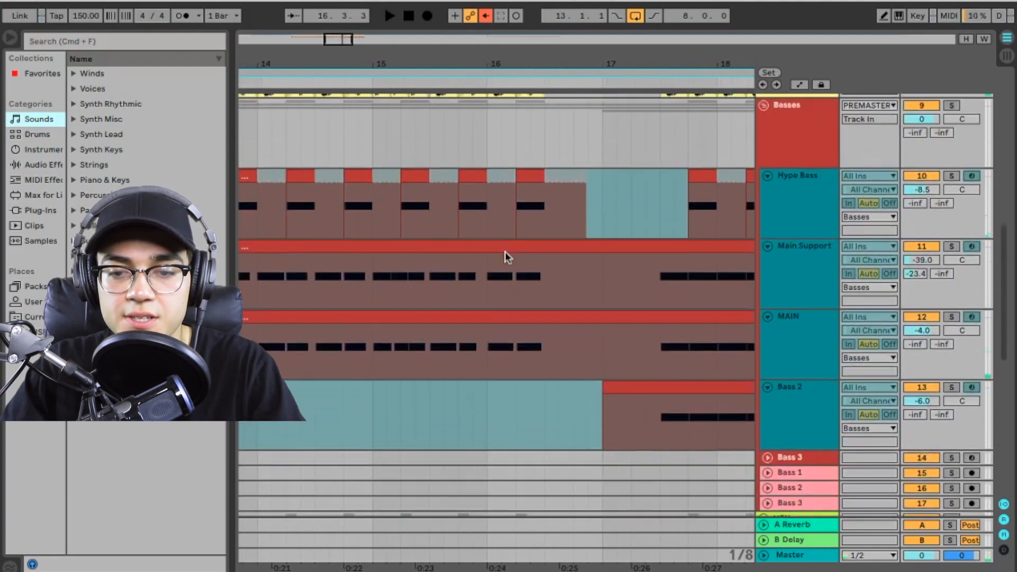
scroll(504, 252, "up", 3)
left_click(528, 280)
left_click(951, 255)
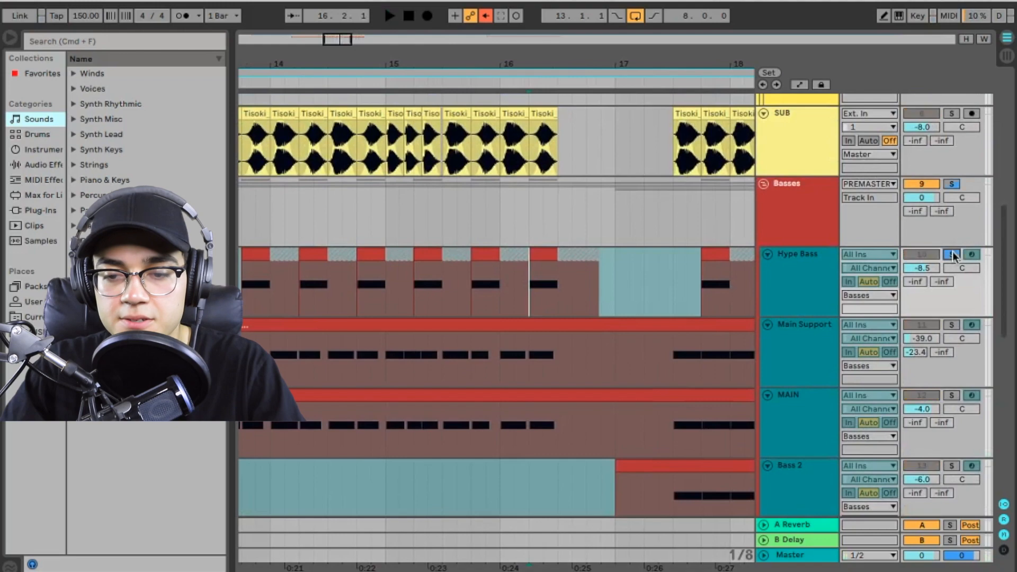
left_click(952, 255)
Play the soloed VOX 1 vocals from 13.3.1, and unsolo them to hear the rest of the drop in the full mix
scroll(710, 288, "down", 10)
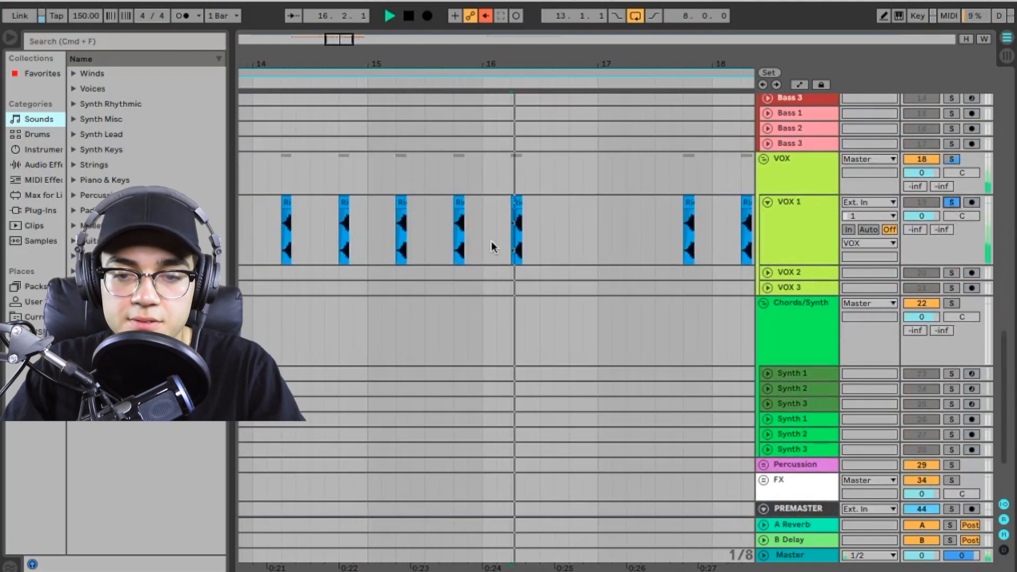
scroll(350, 236, "up", 3)
scroll(351, 237, "left", 3)
left_click(345, 286)
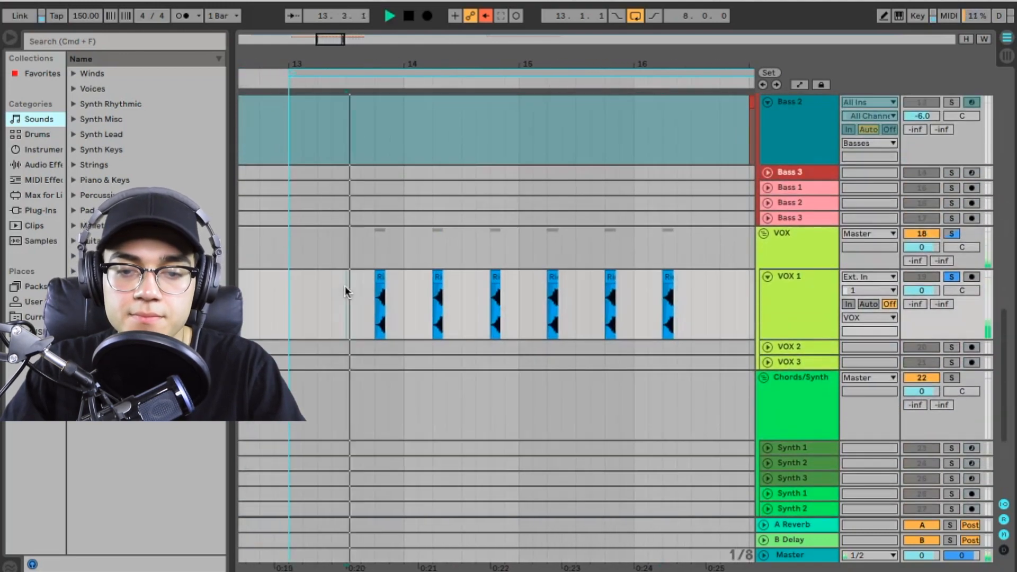
scroll(677, 291, "up", 2)
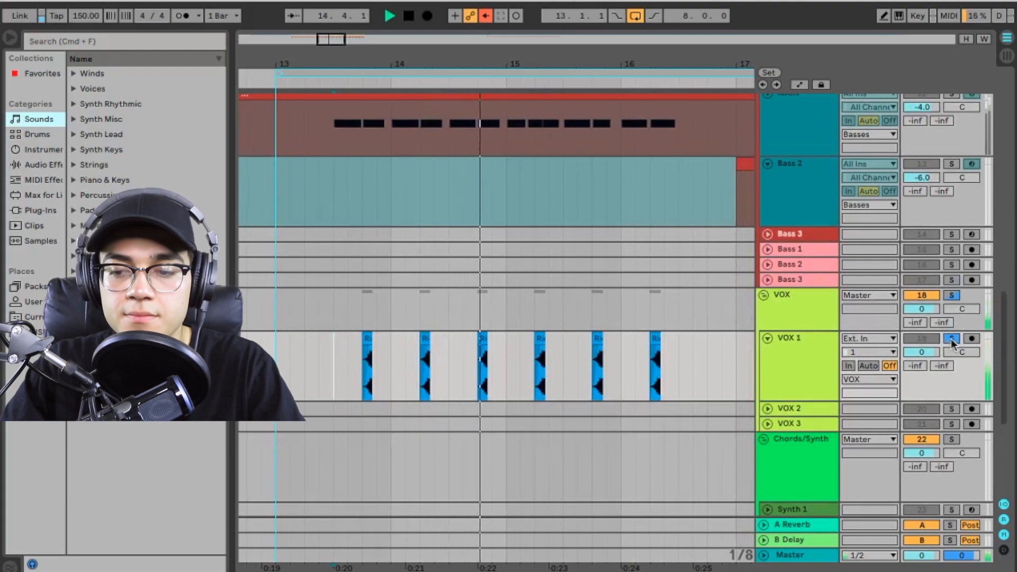
left_click(952, 339)
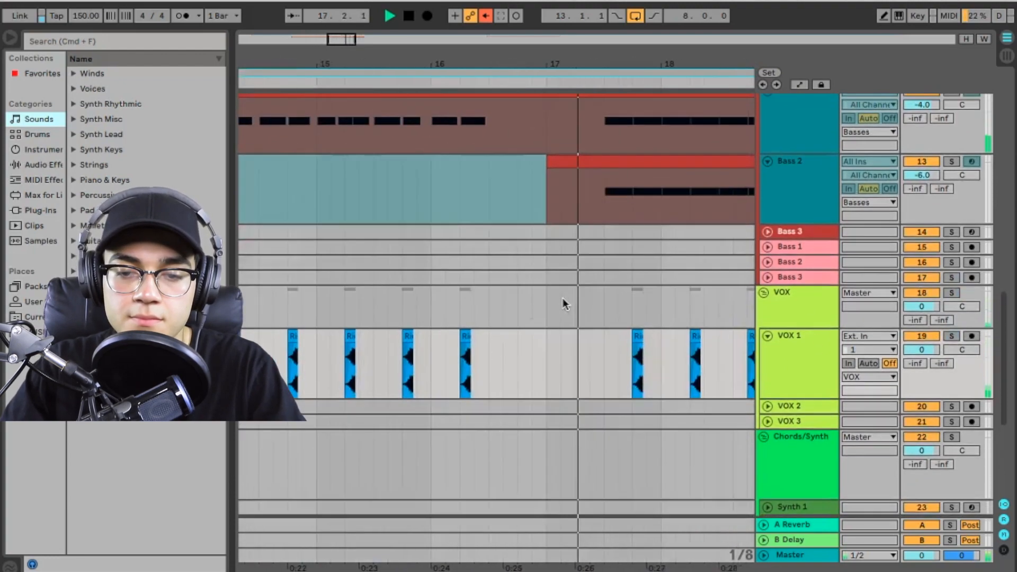
scroll(517, 300, "up", 6)
key("minus")
scroll(477, 294, "up", 10)
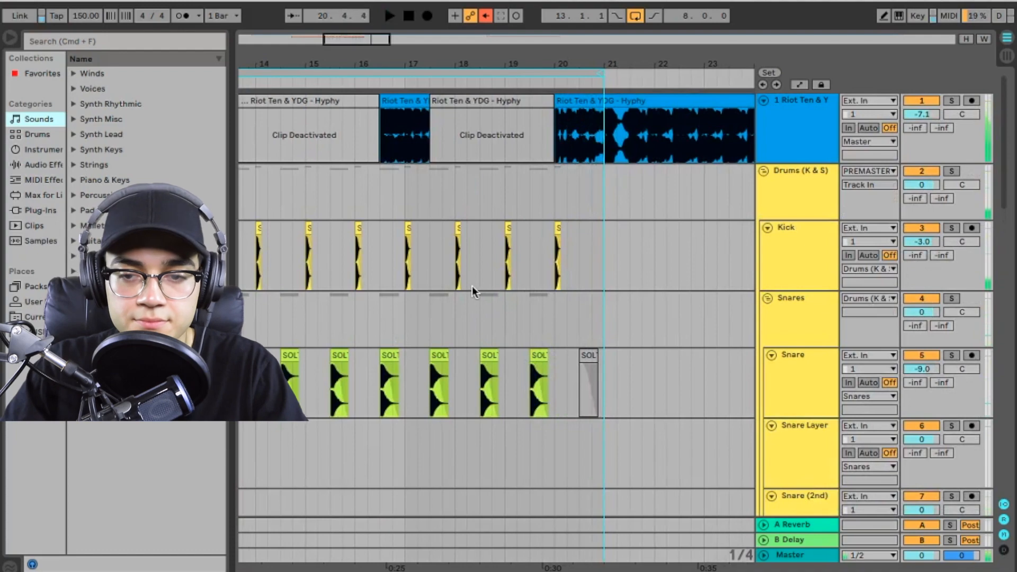
Place the playback position at the start of bar 13 and bring the reference and drum tracks into view
scroll(469, 281, "down", 10)
scroll(469, 281, "left", 4)
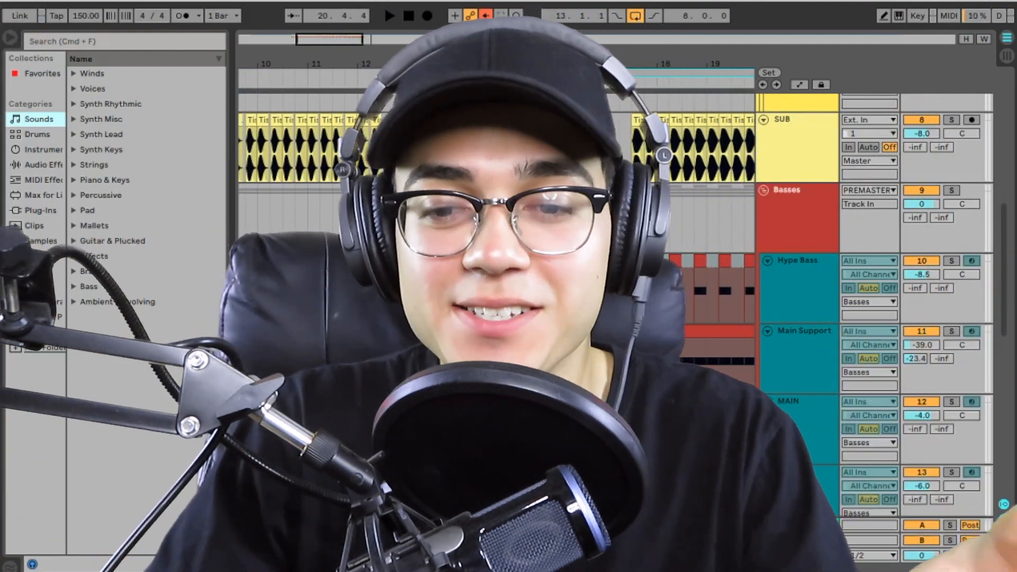
left_click(409, 219)
scroll(409, 218, "up", 4)
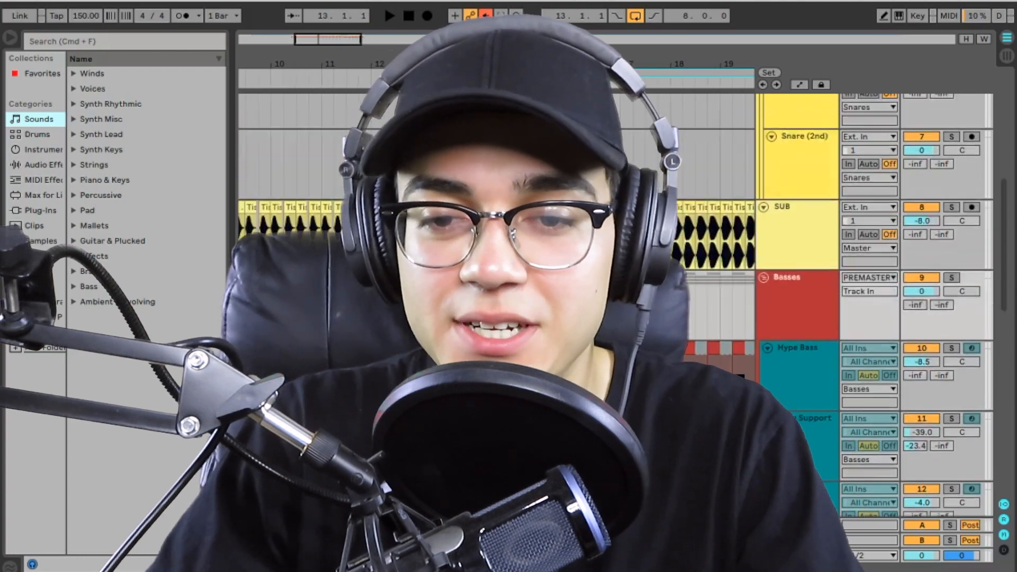
scroll(409, 218, "up", 5)
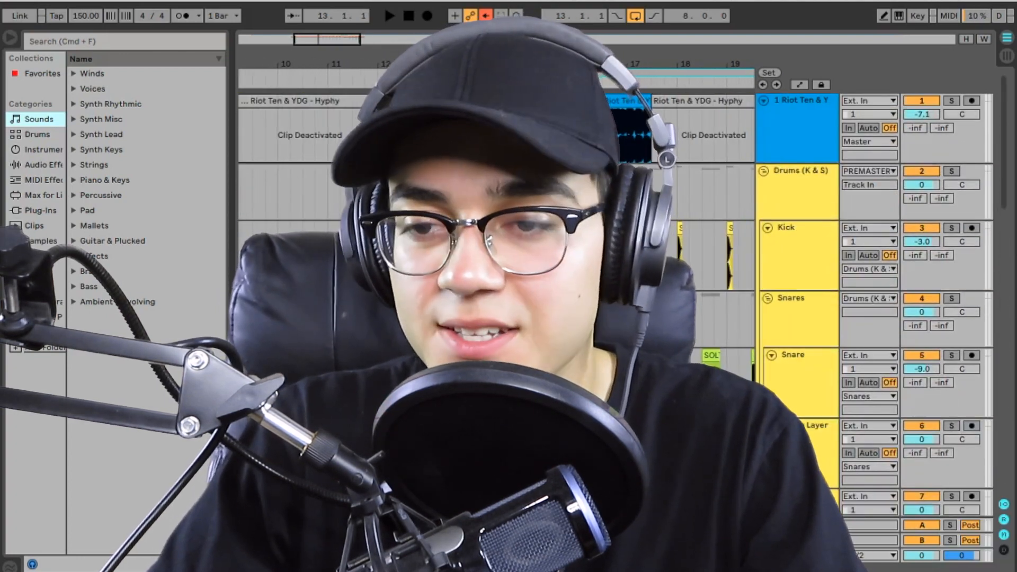